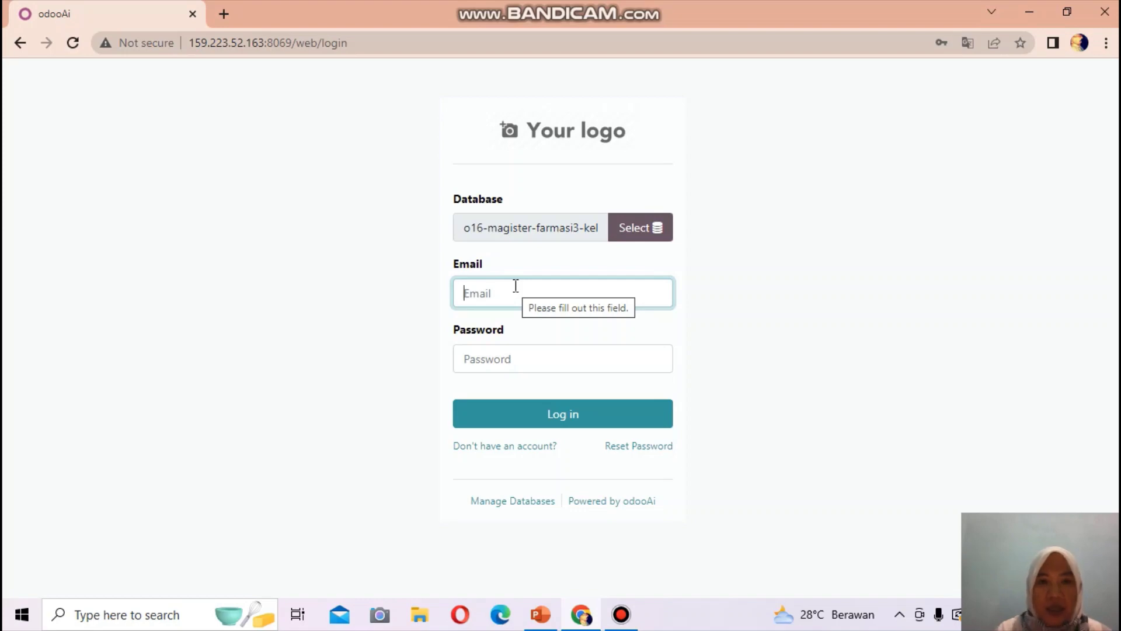
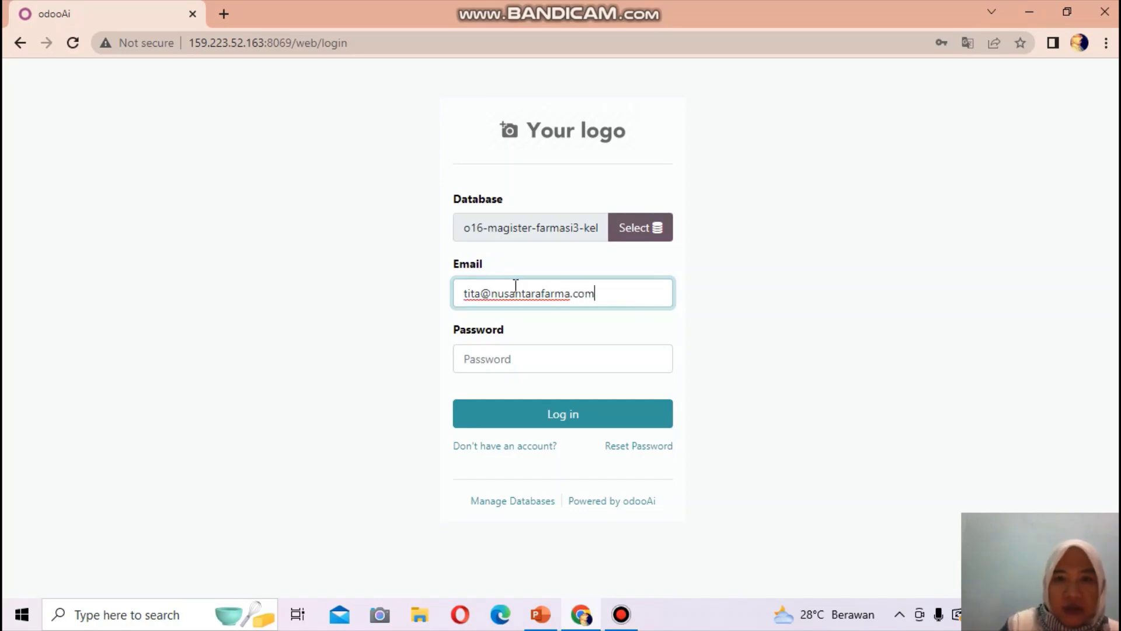
- Log in to the pharmacy database with the purchasing user's e-mail and password
click(490, 351)
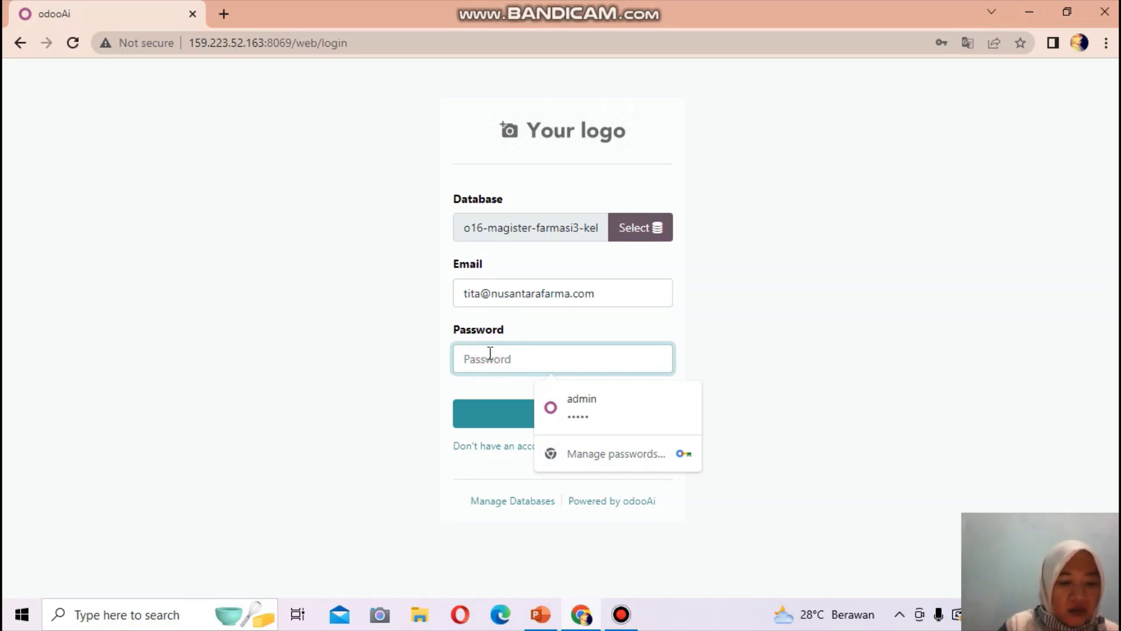
text(*****)
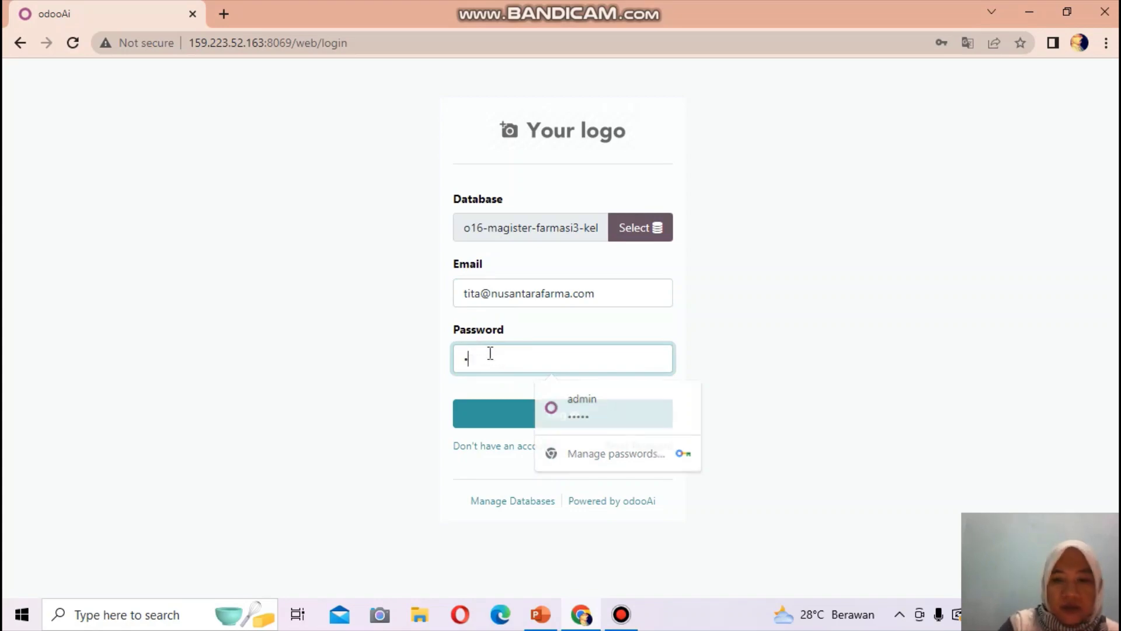
text(****)
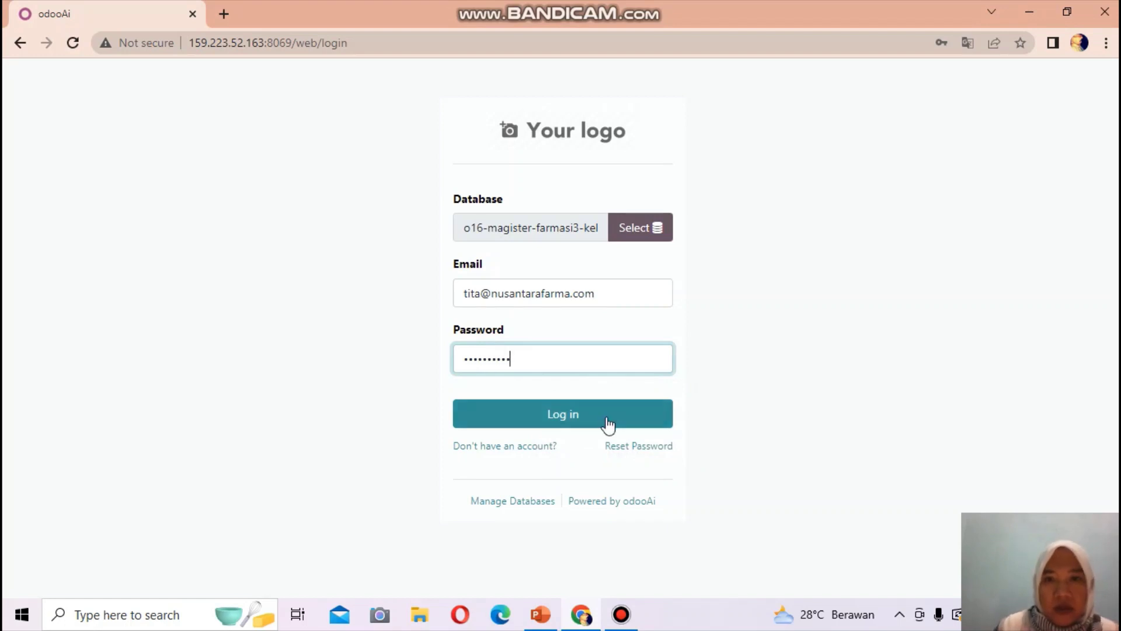
click(572, 416)
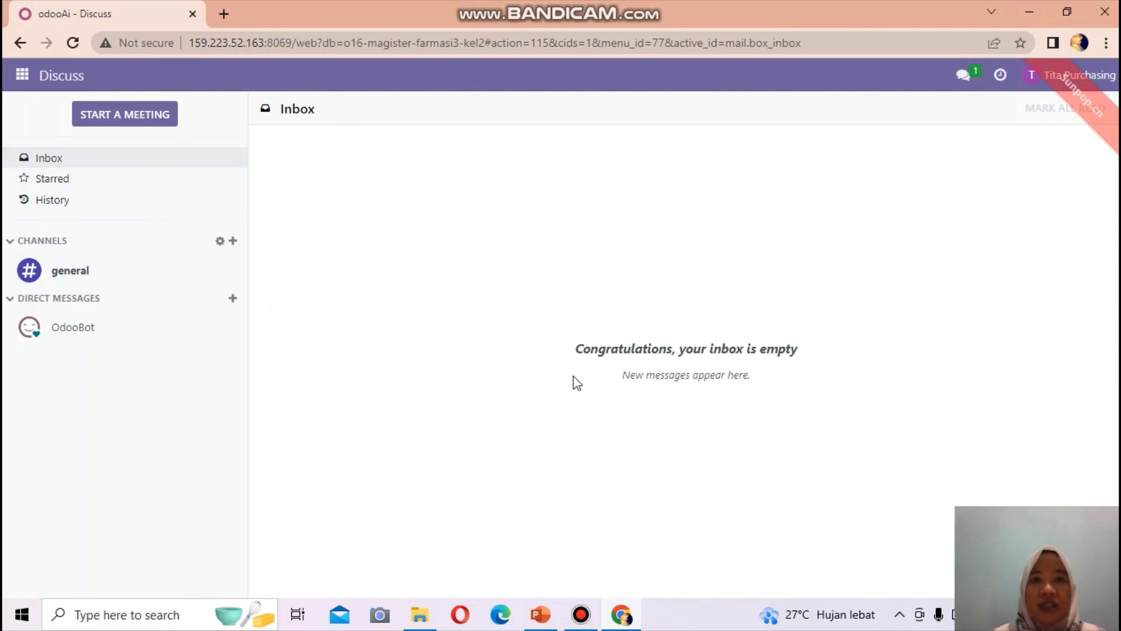
- Switch from Discuss to the Purchase app, showing the Requests for Quotation list P00001–P00012
click(21, 76)
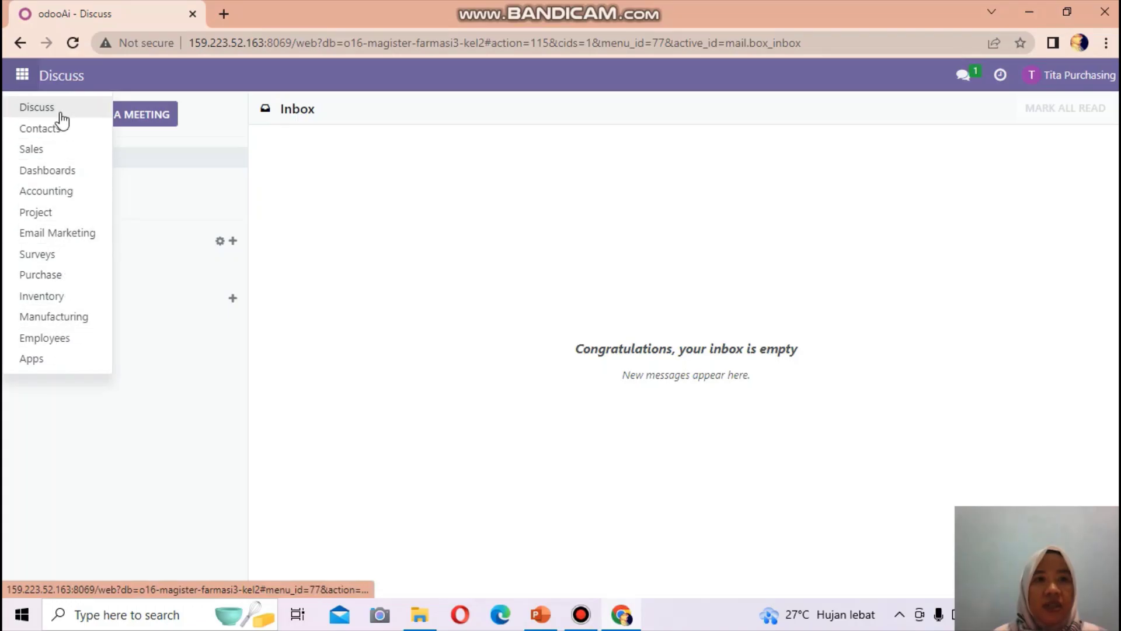
click(34, 279)
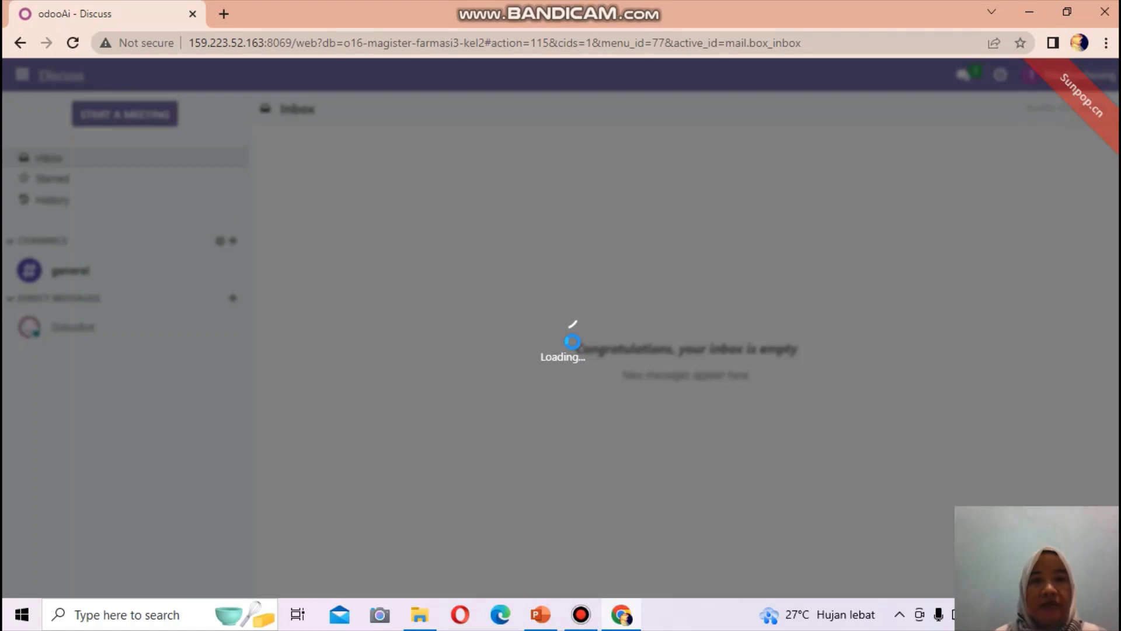
mouse_move(673, 12)
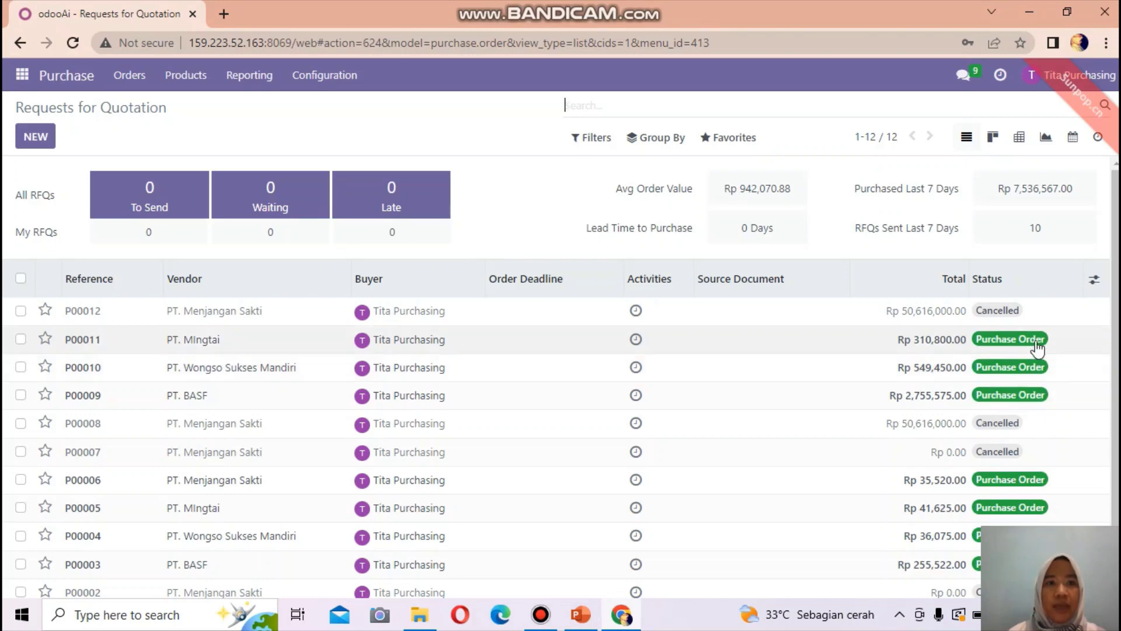
- From the Vendors list of PT. BASF, PT. MIngtai and PT. Wongso, start a new vendor
click(129, 77)
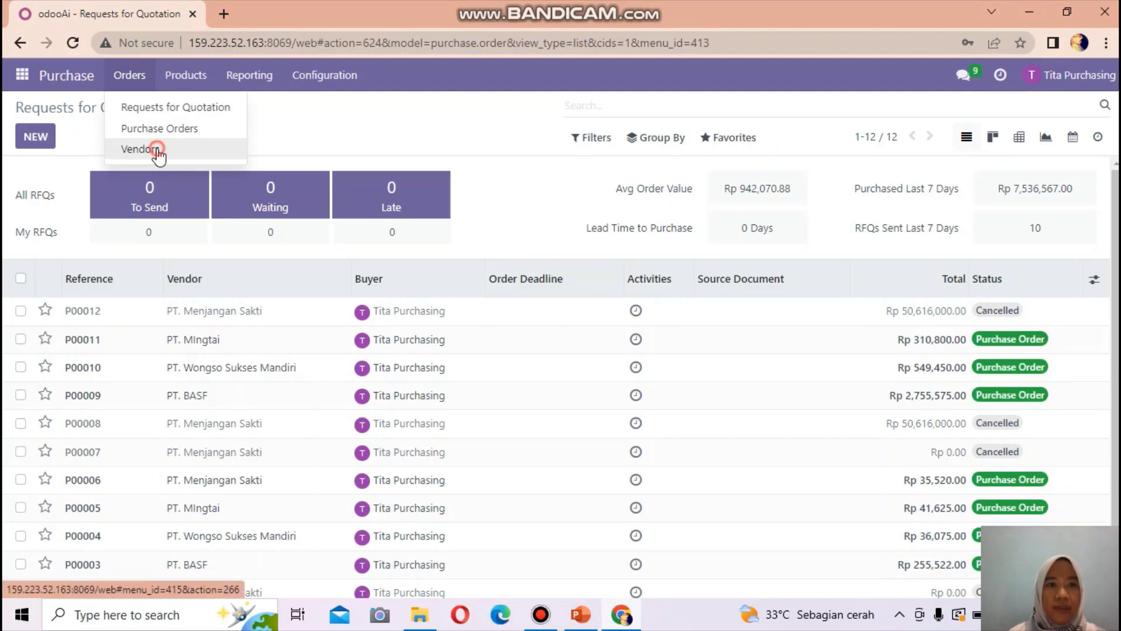
click(140, 150)
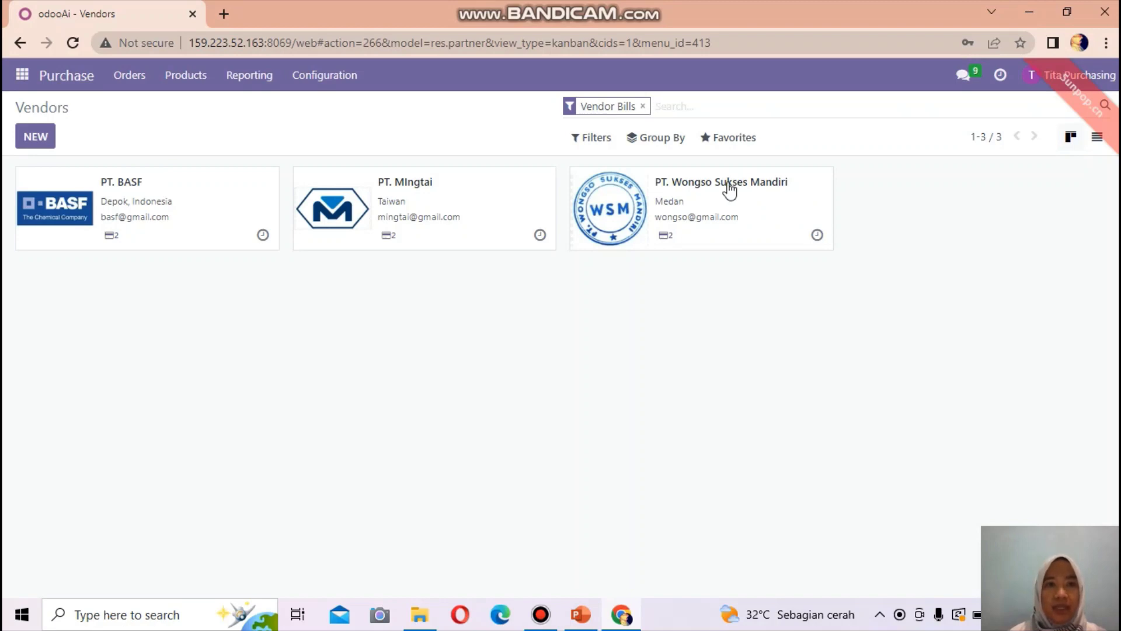
click(31, 139)
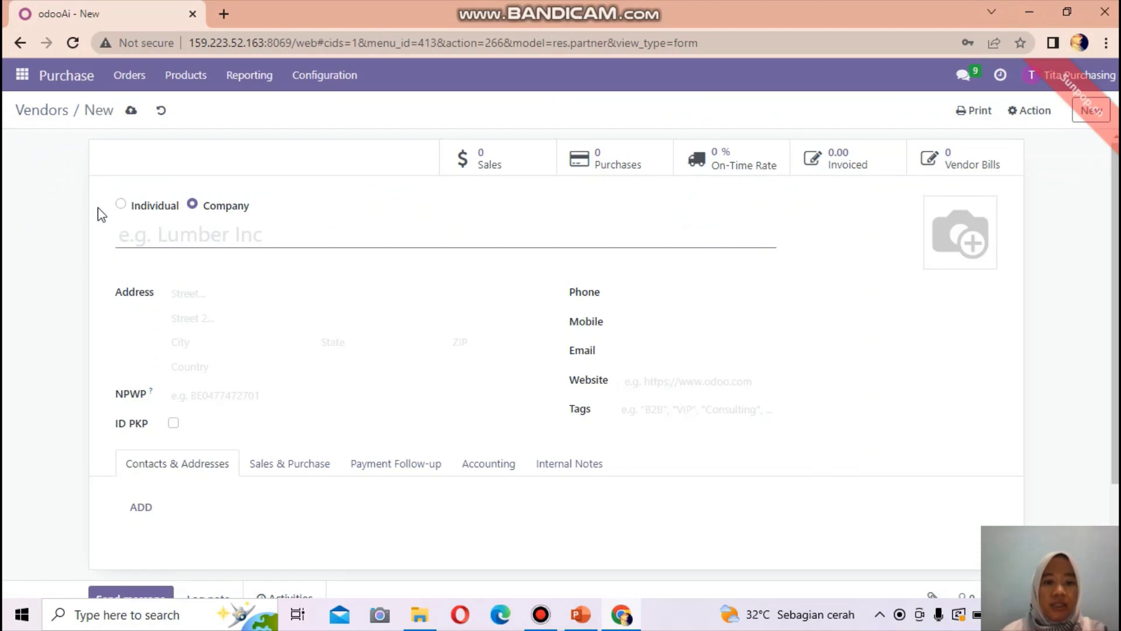
text(PT. Me)
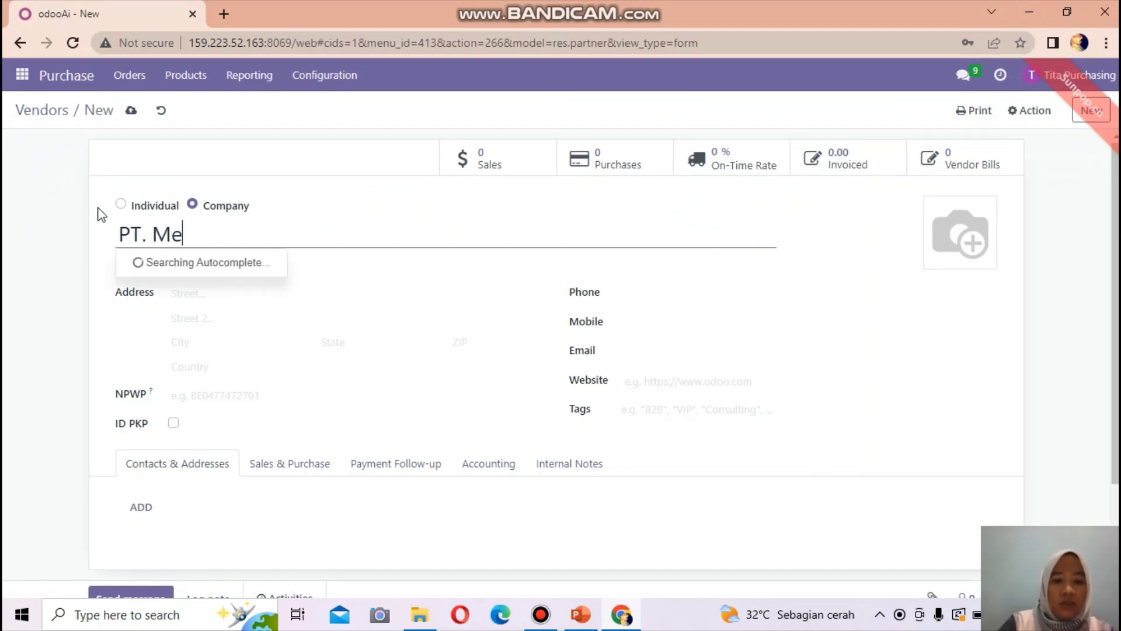
text(njangan S)
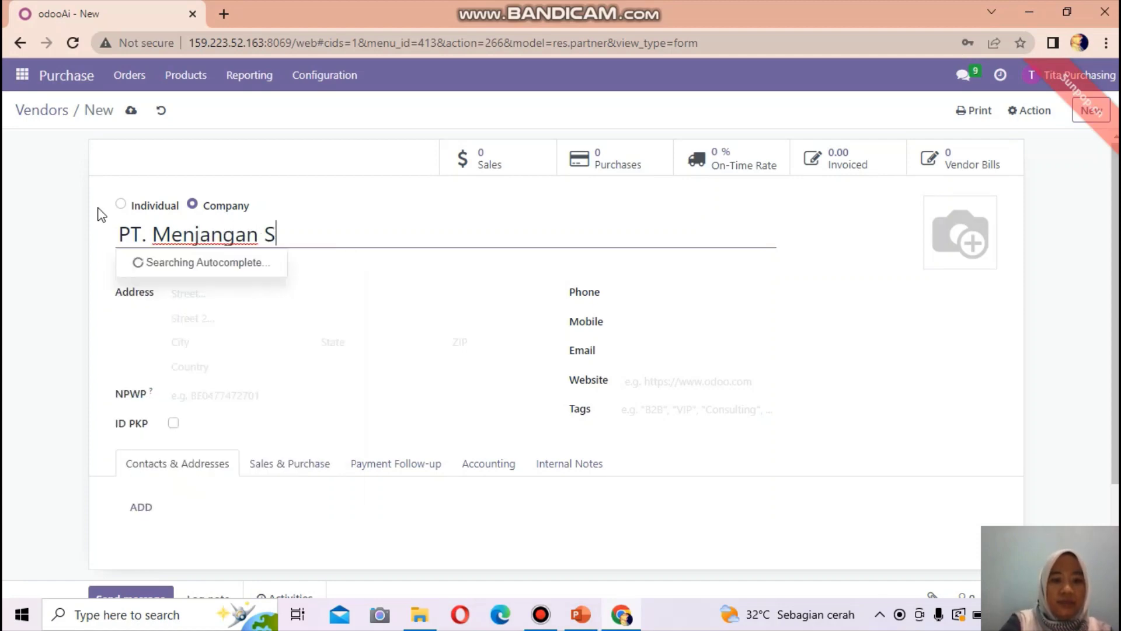
text(akti)
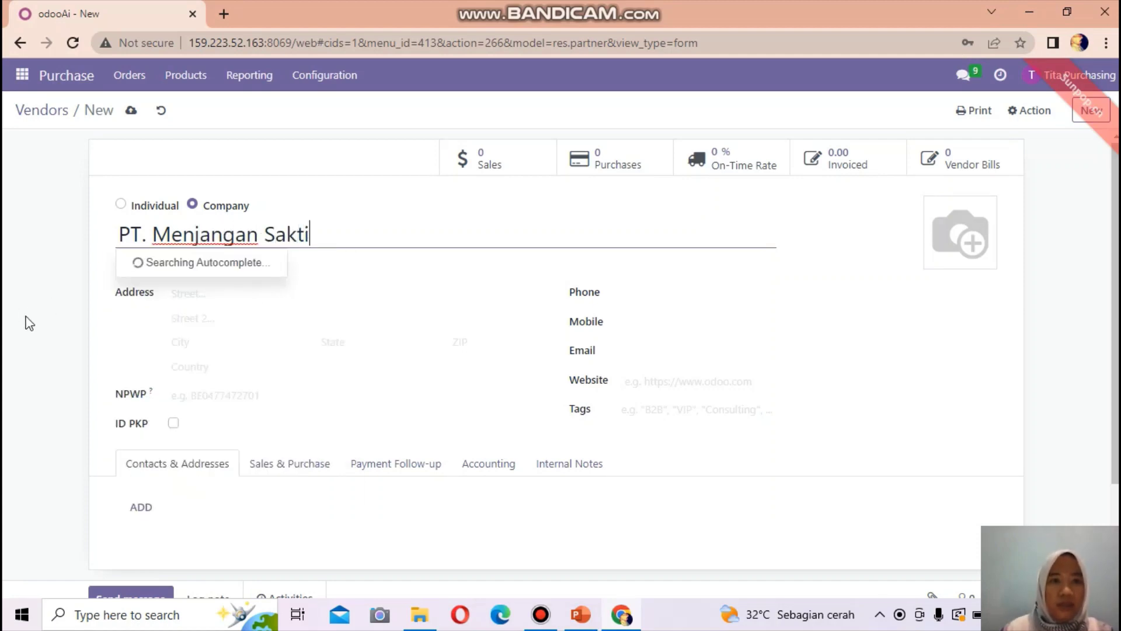
click(191, 291)
click(191, 291)
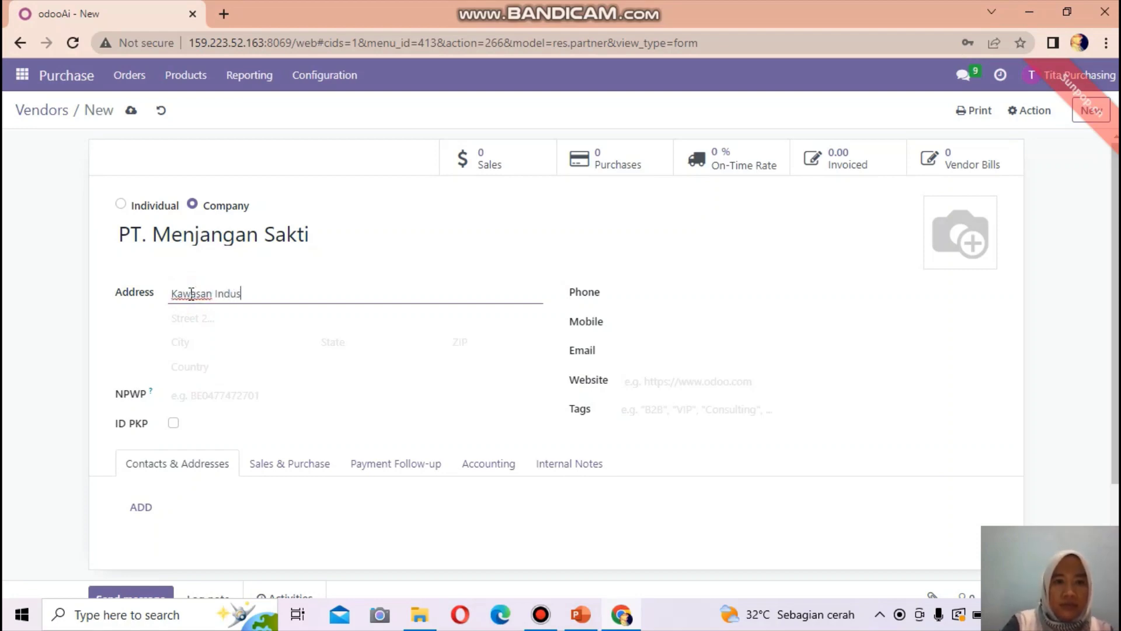
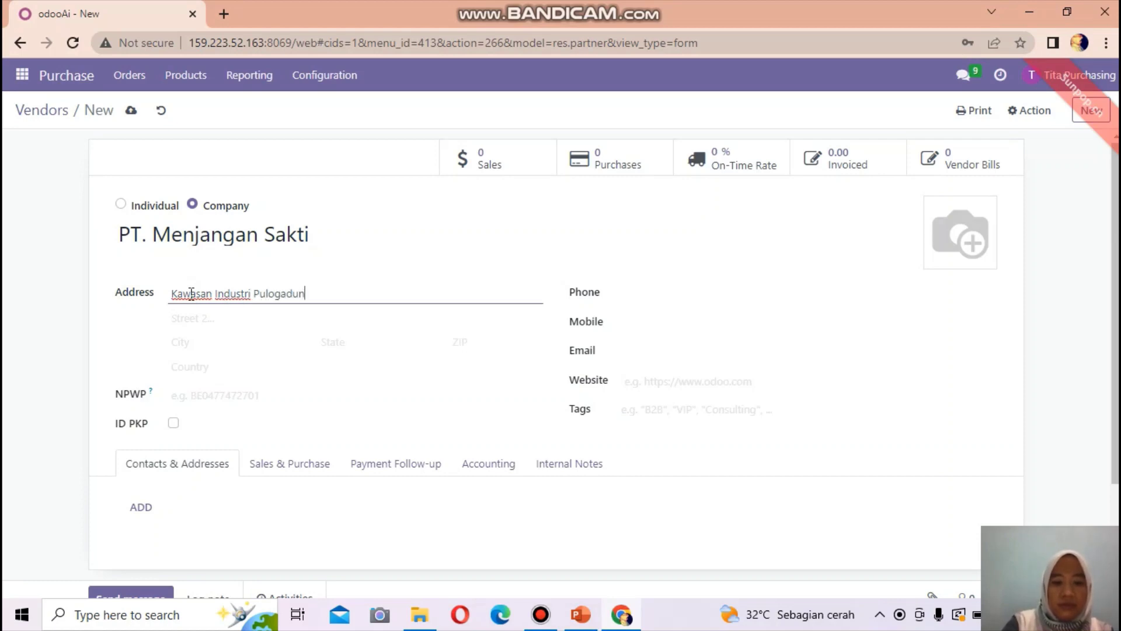
click(183, 342)
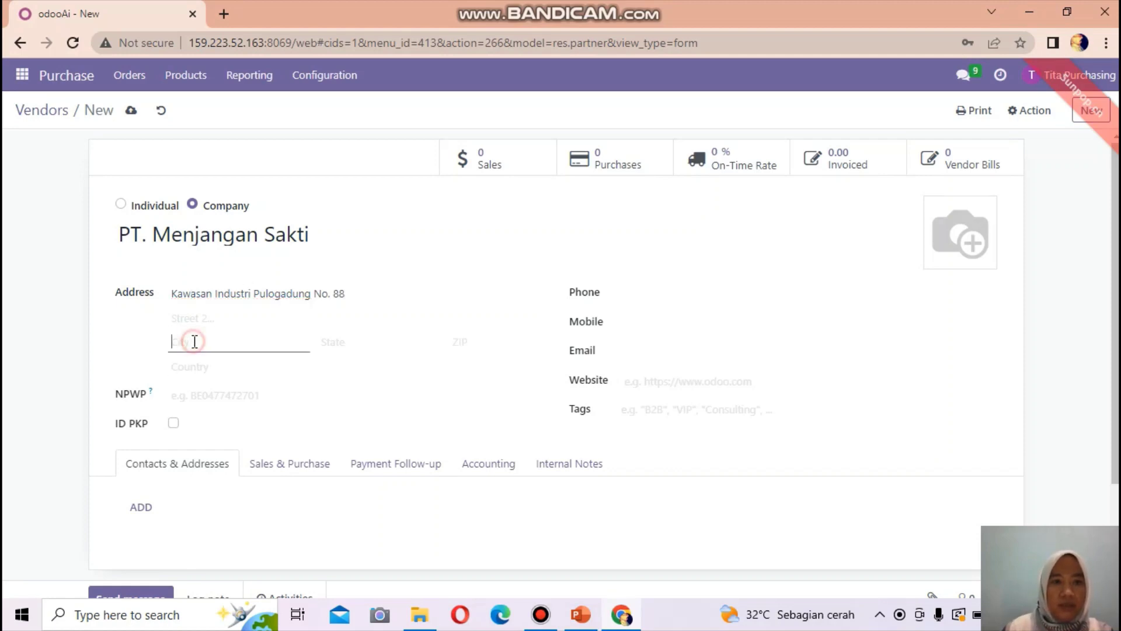
text(Jakarta)
click(373, 344)
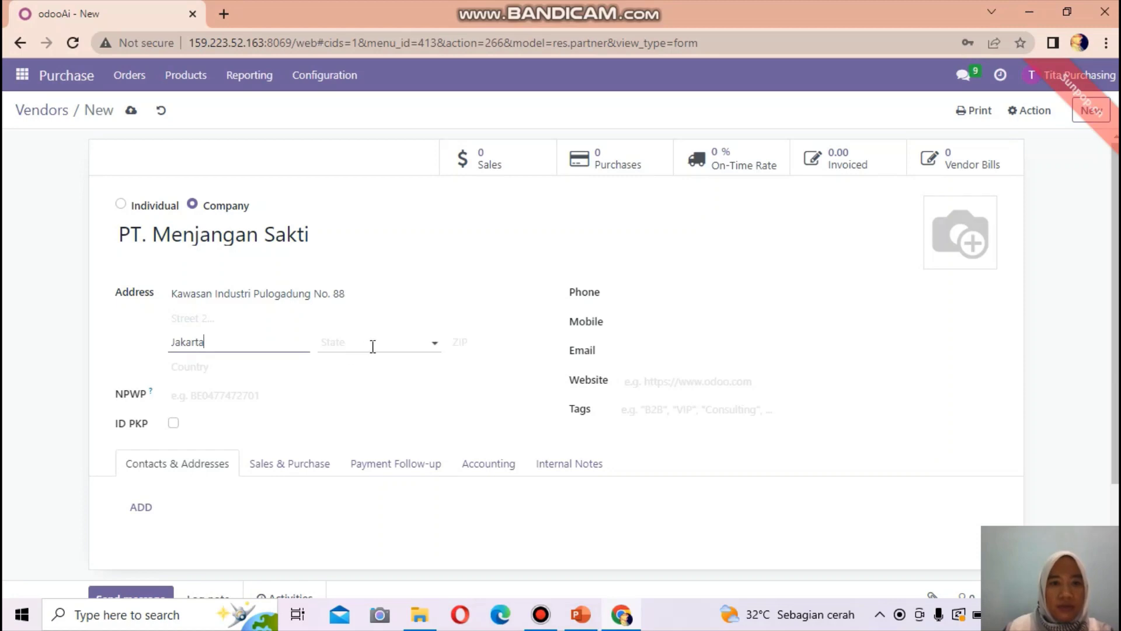
text(Ja)
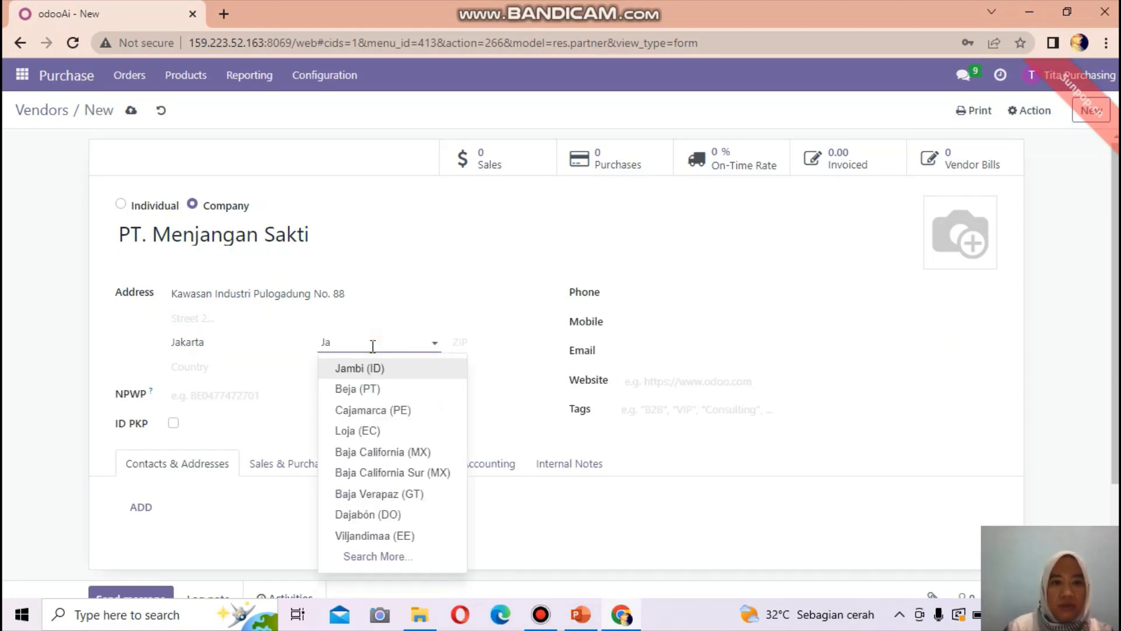
text(karta (ID)
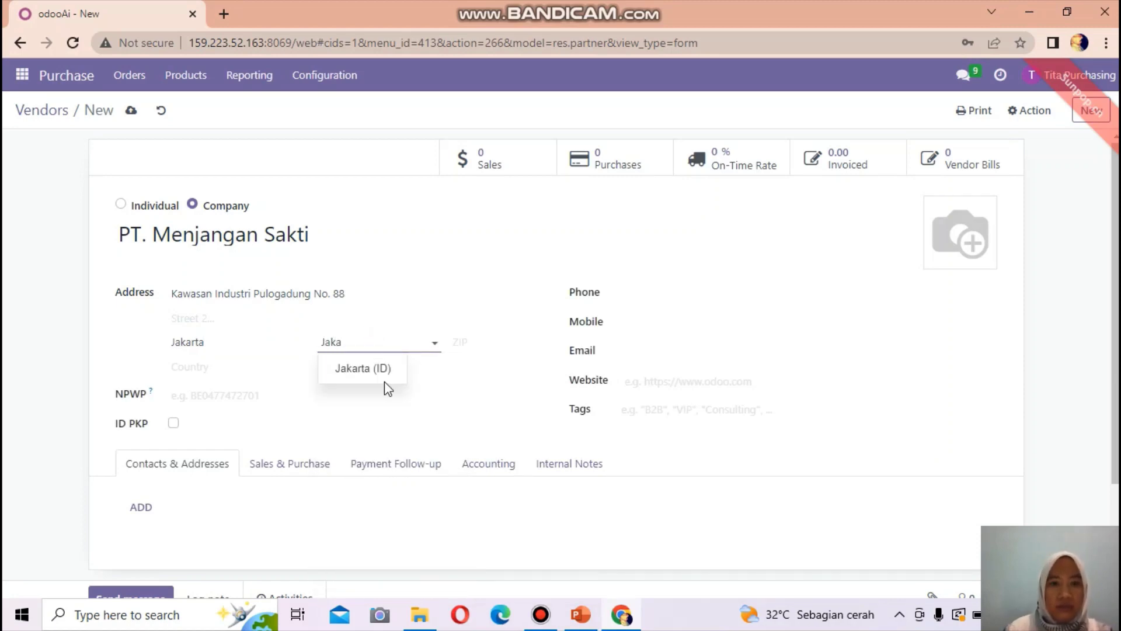
click(374, 367)
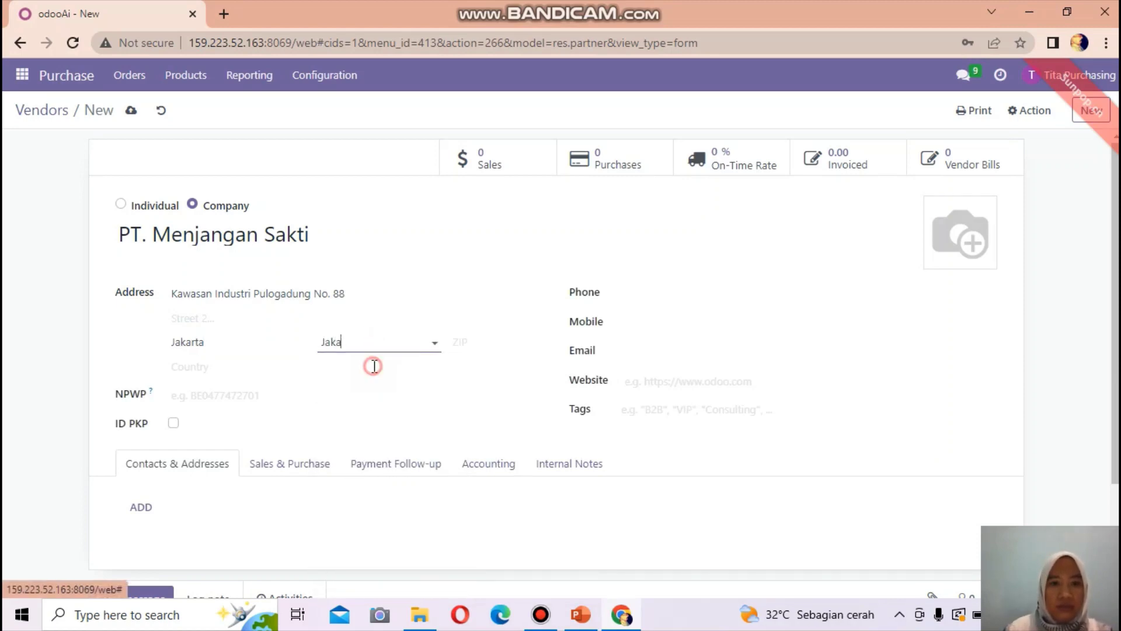
- Enter the vendor's phone number, copy it into Mobile, and type the vendor's e-mail address
click(640, 290)
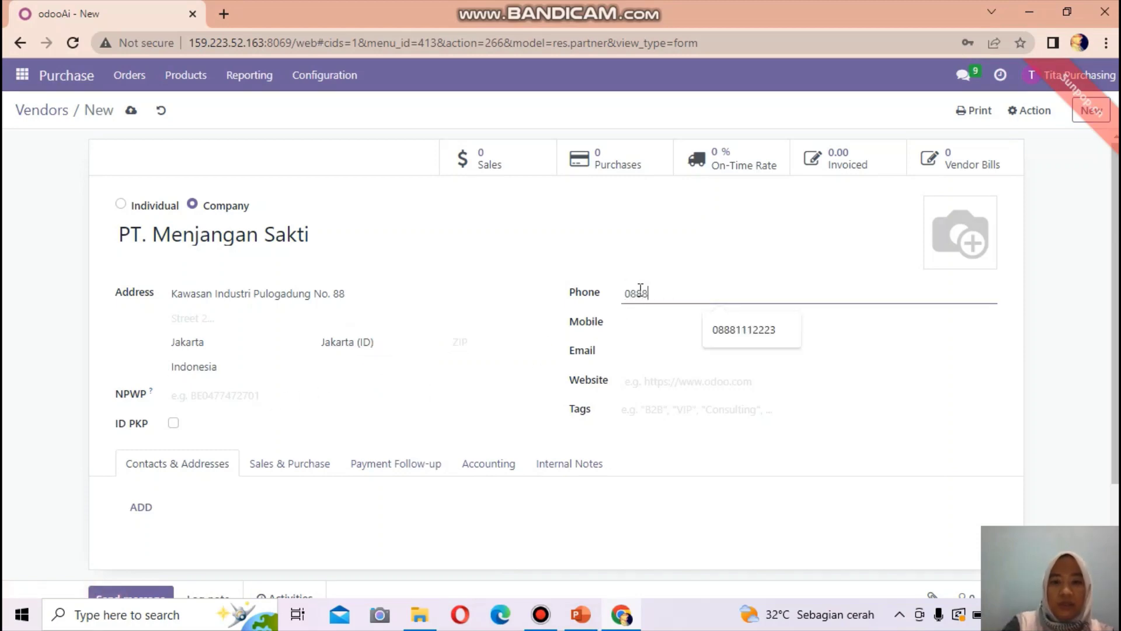
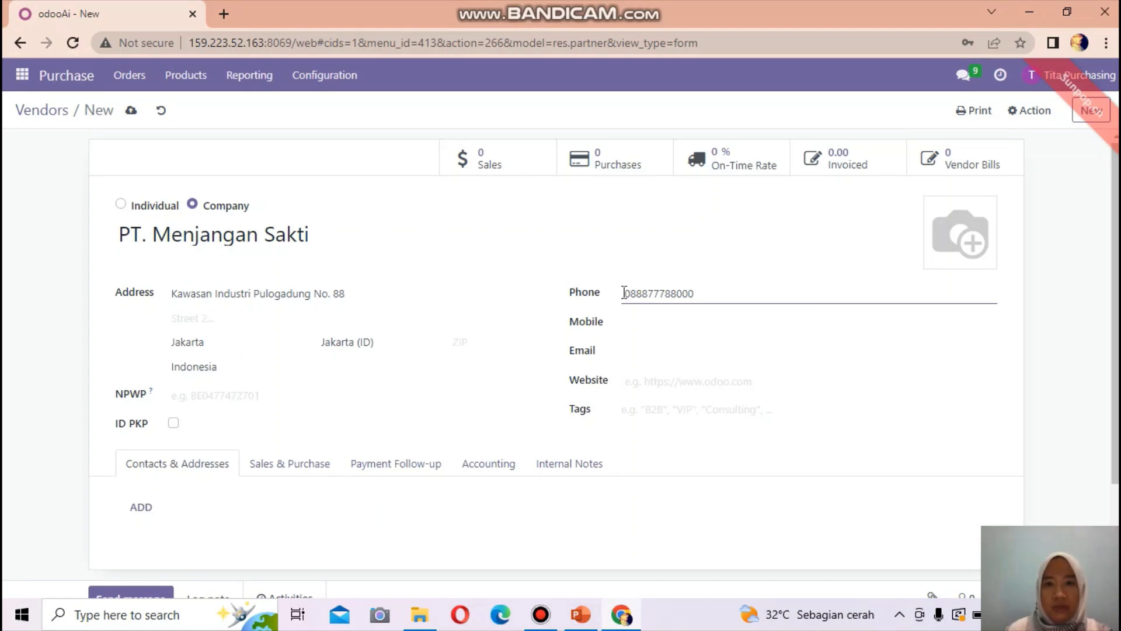
drag(622, 293, 721, 289)
right_click(648, 299)
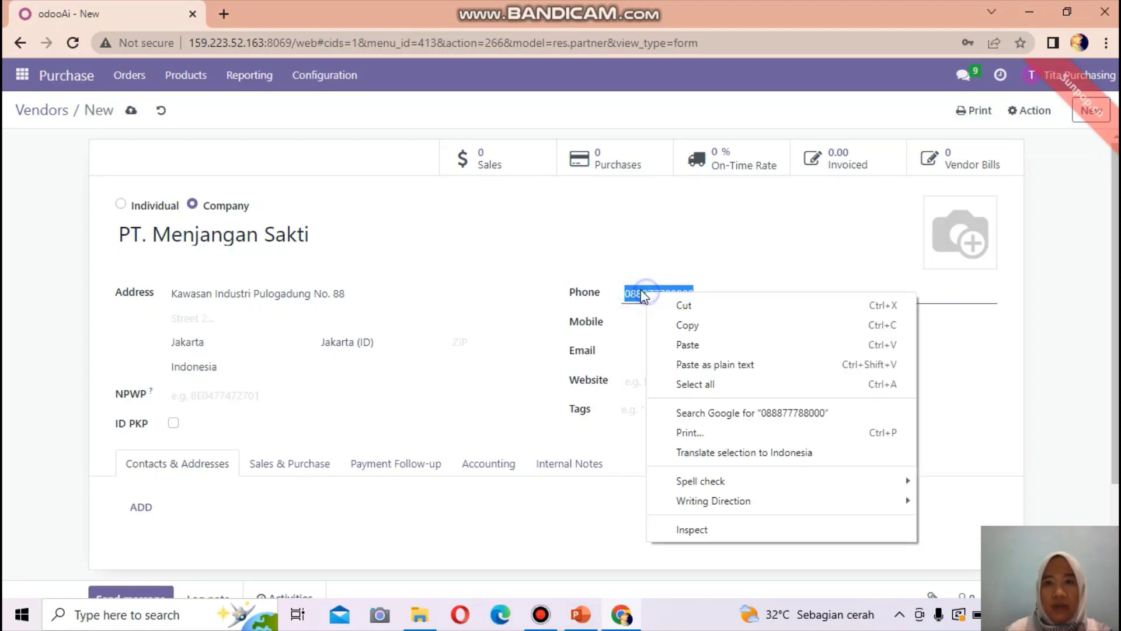
click(696, 326)
click(630, 323)
right_click(630, 323)
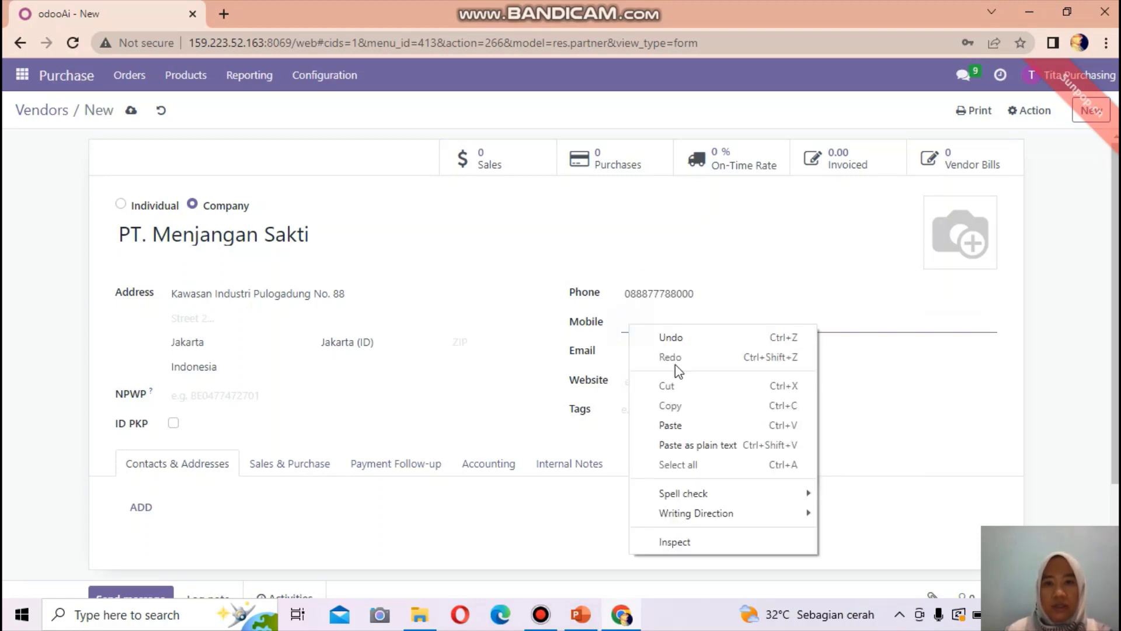
click(679, 424)
click(629, 352)
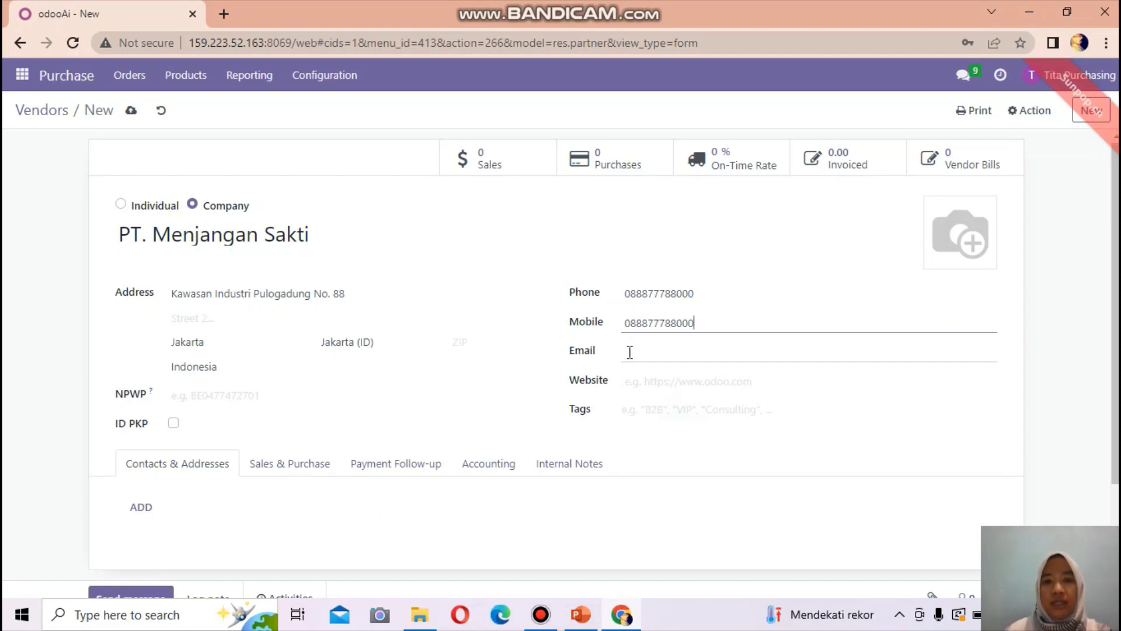
click(630, 352)
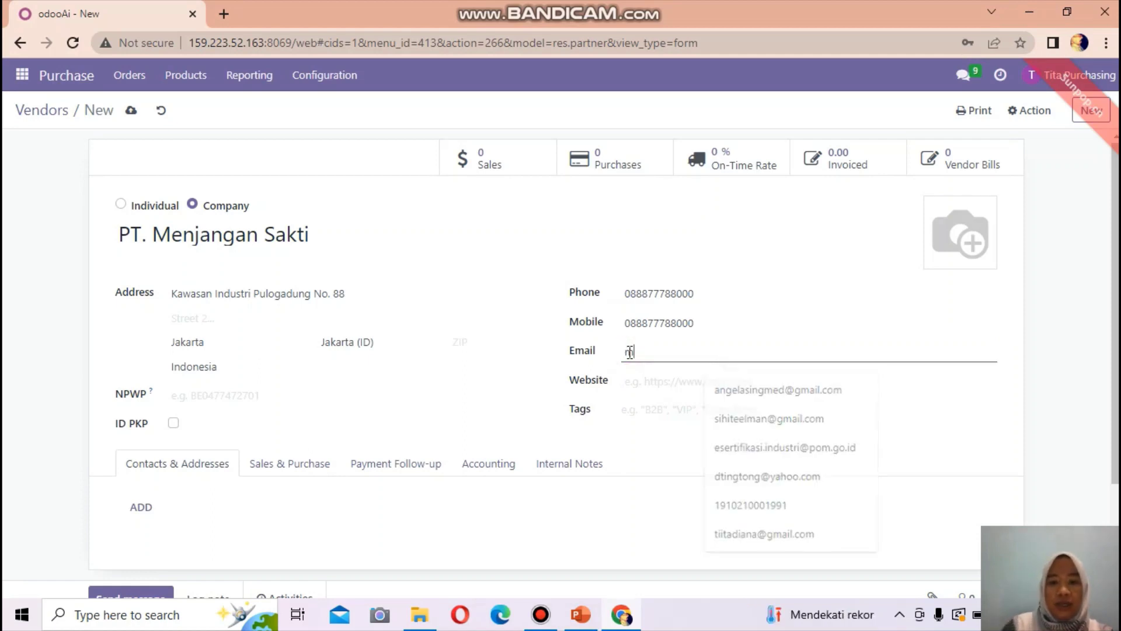
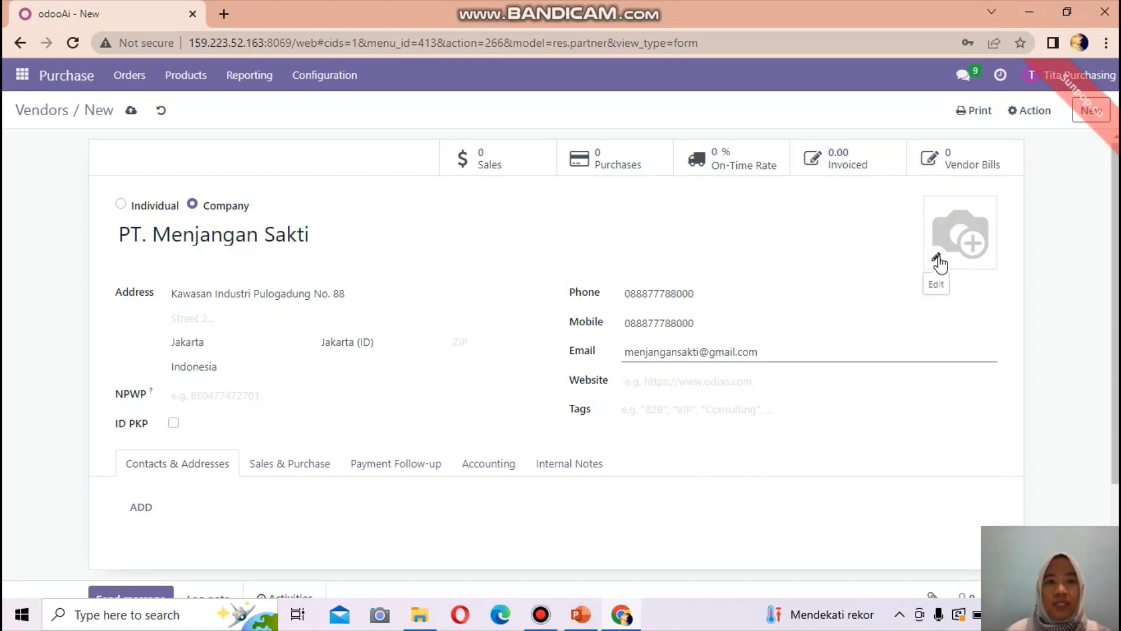
- Upload the Menjangan Sakti logo as the vendor image and save the vendor
click(937, 258)
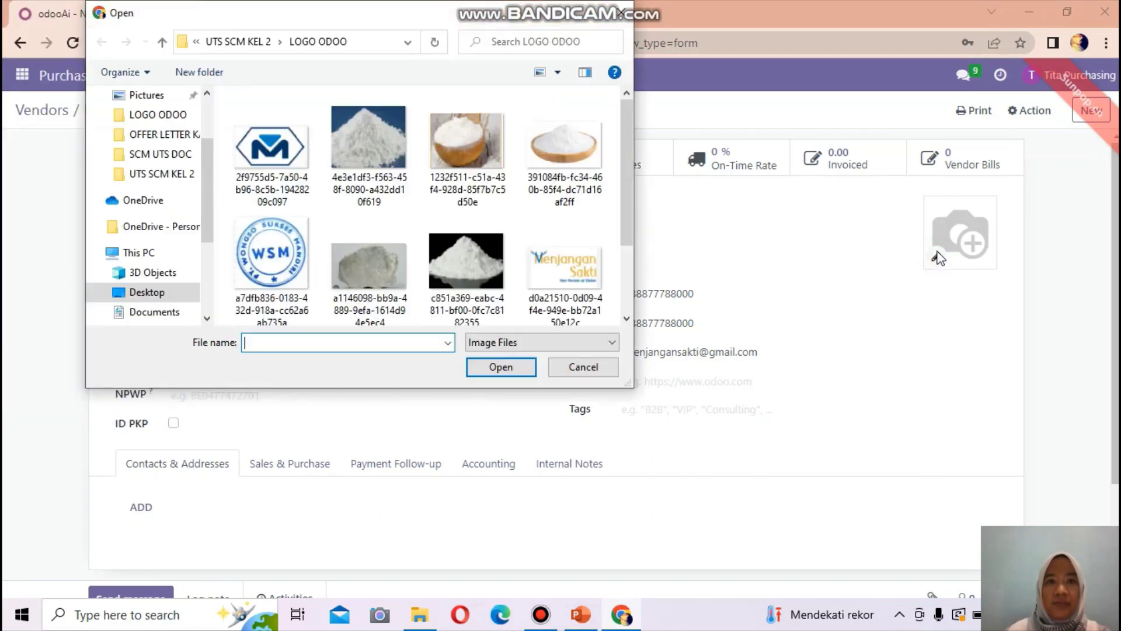
click(554, 270)
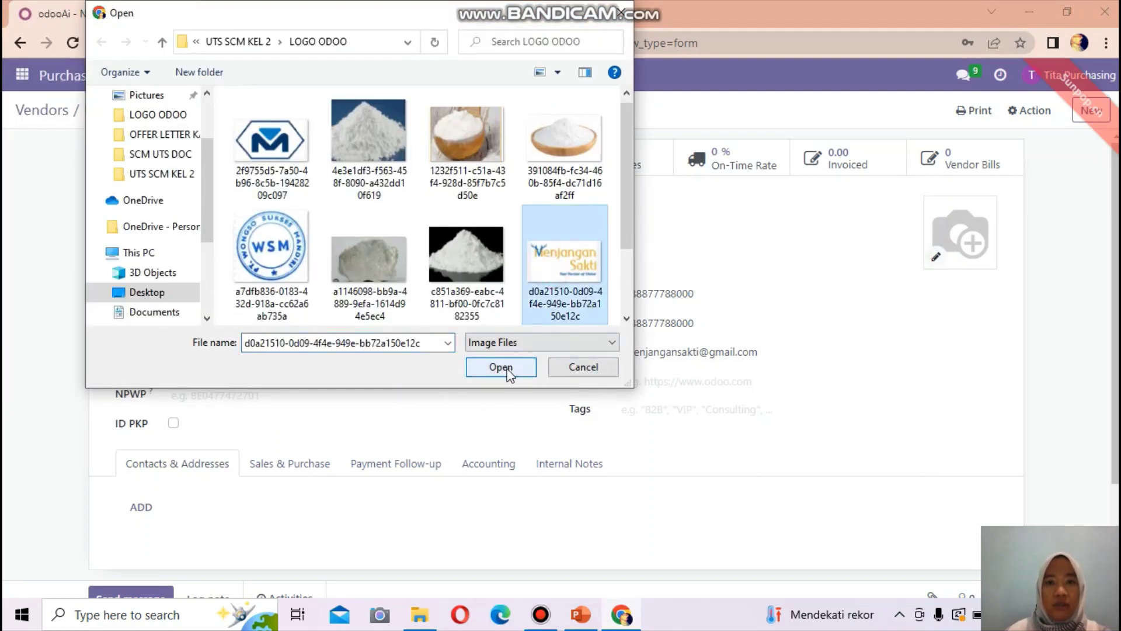
click(505, 367)
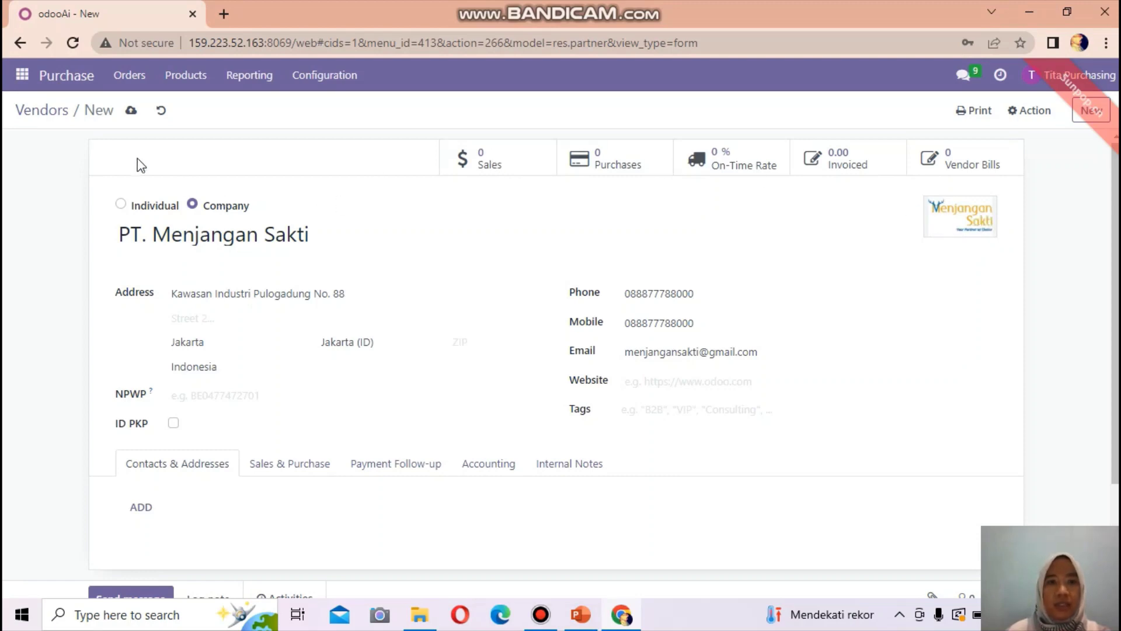
click(131, 117)
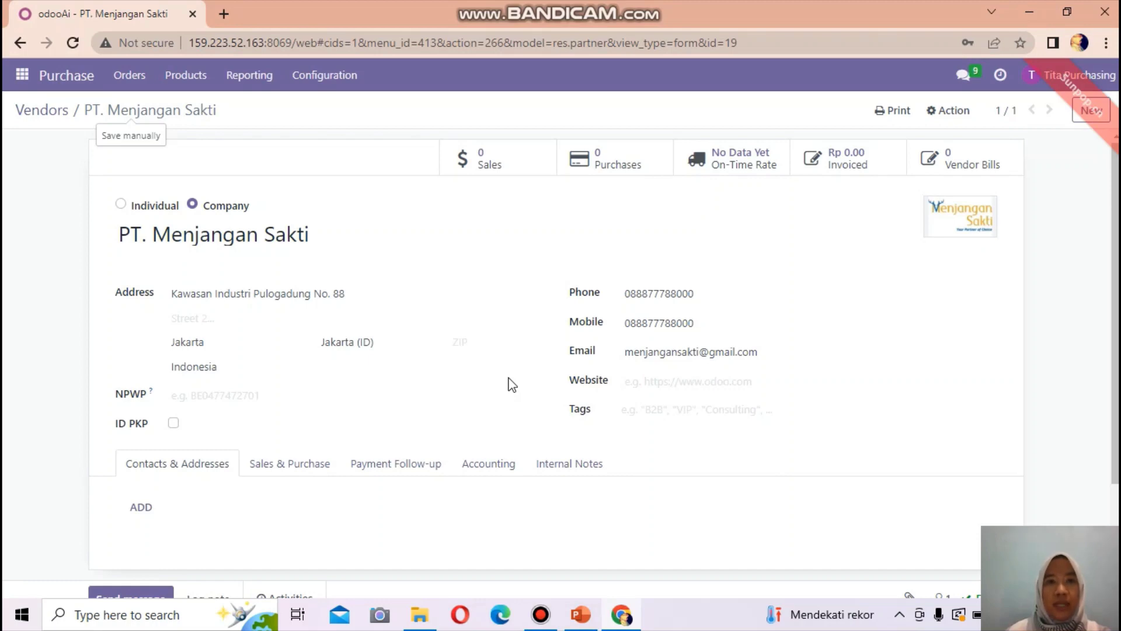
- Return to the Vendors list, now showing four vendors including PT. Menjangan Sakti
click(129, 78)
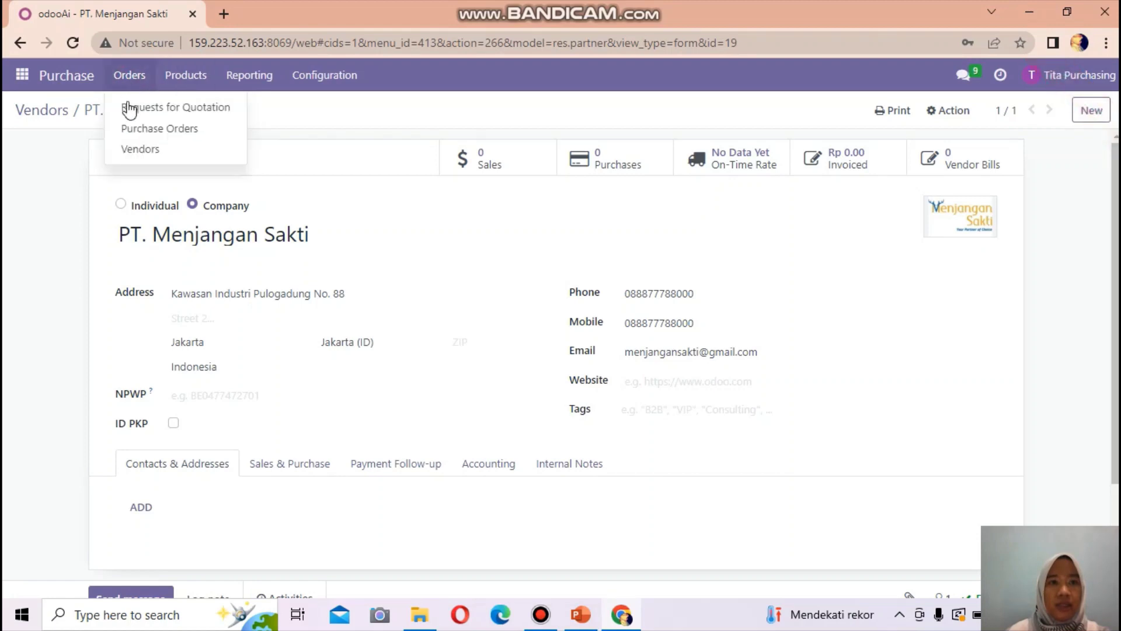
click(132, 150)
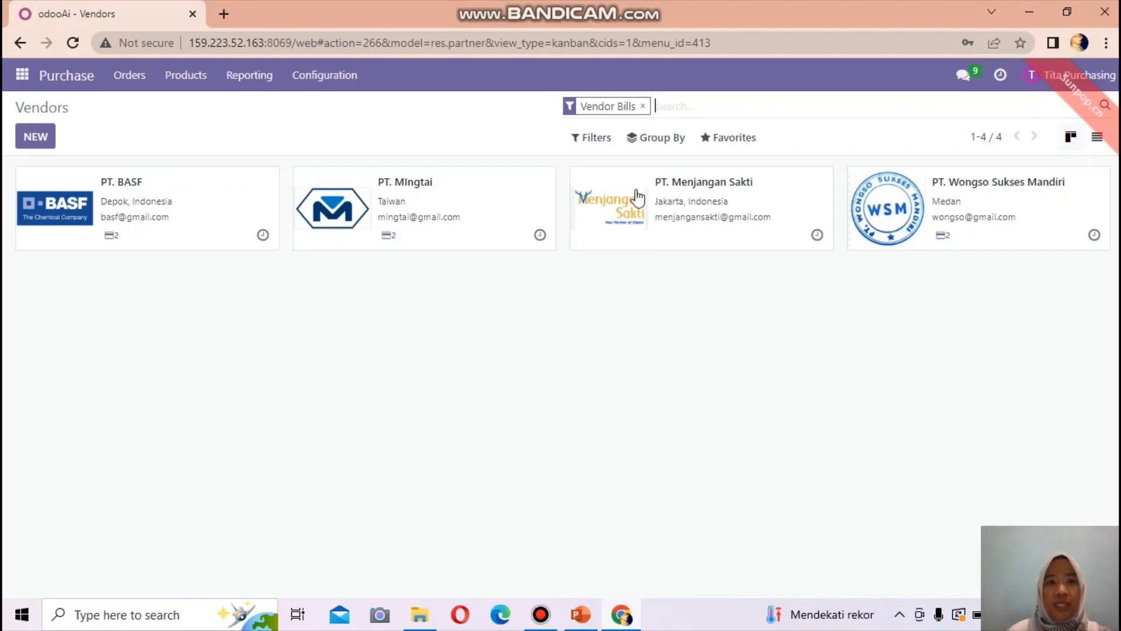
click(186, 76)
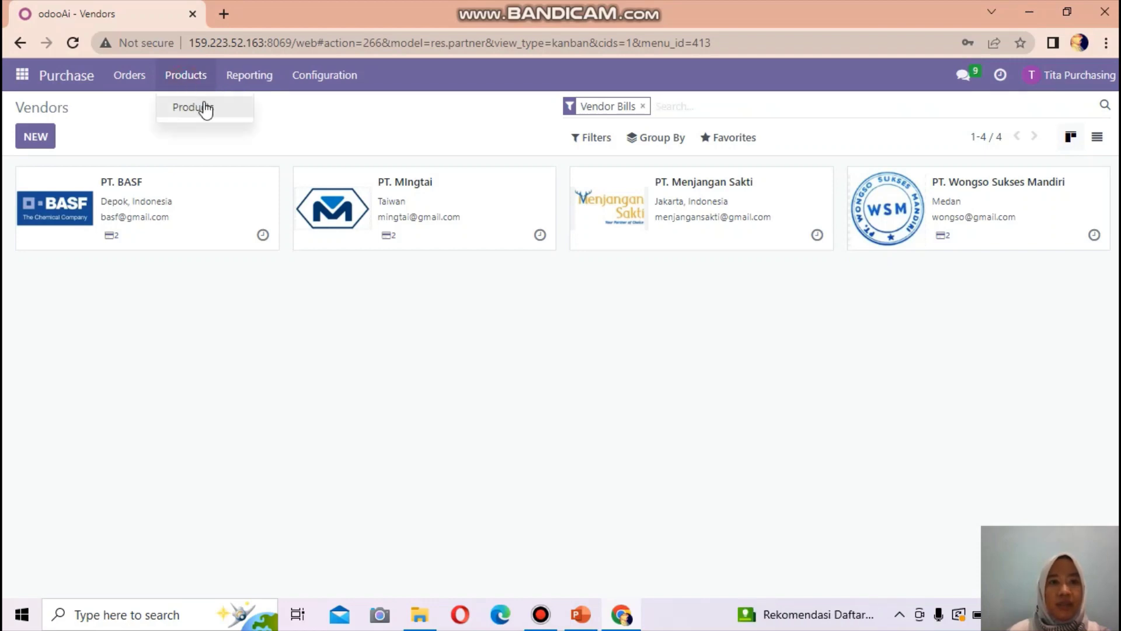
- Create a new storable product named Paracetamol with sales price Rp 456,000.00
click(205, 109)
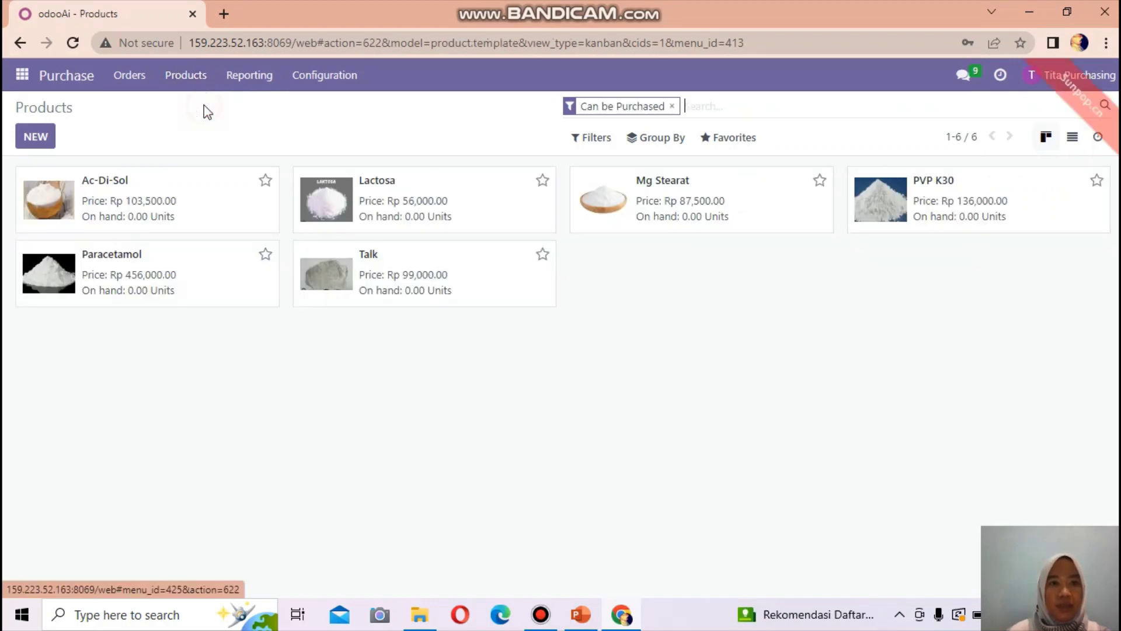
click(30, 138)
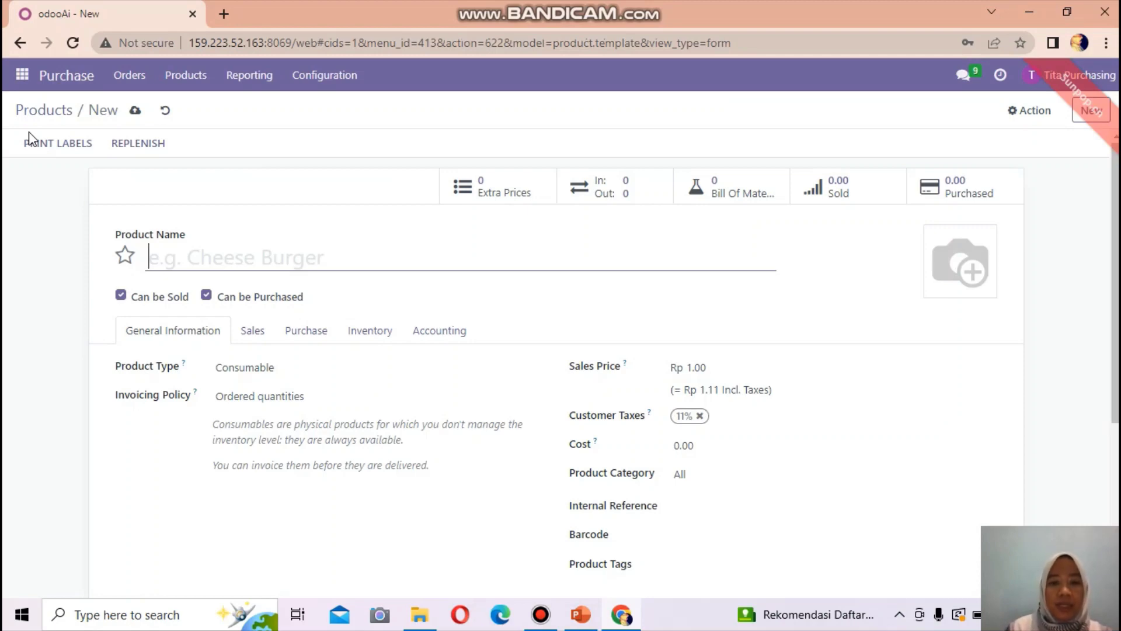
text(Para)
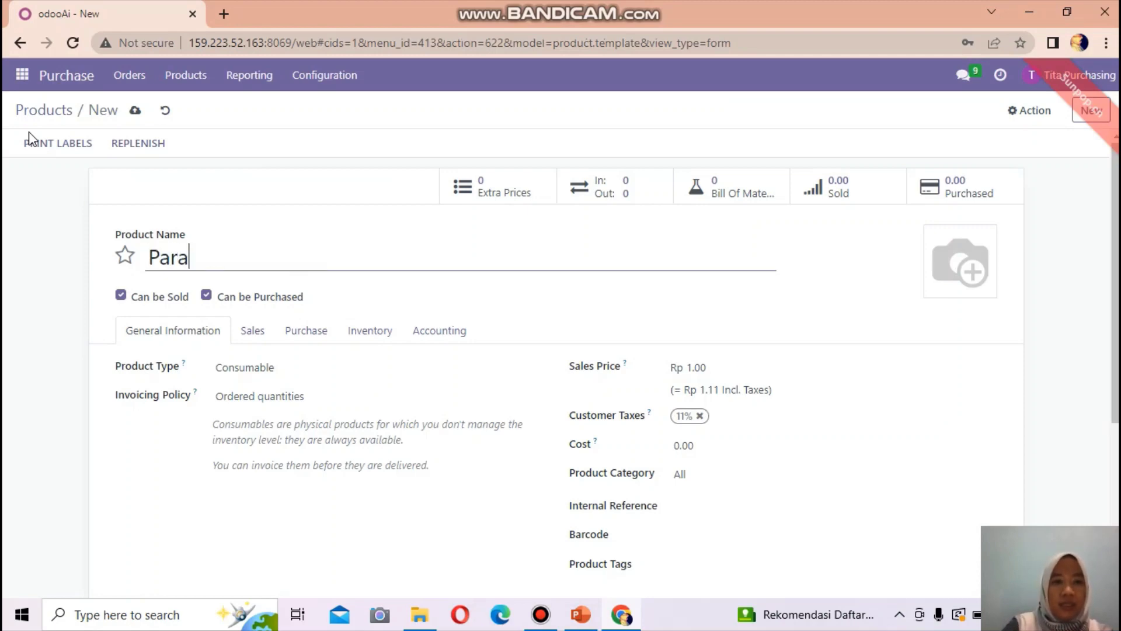
text(cetamol)
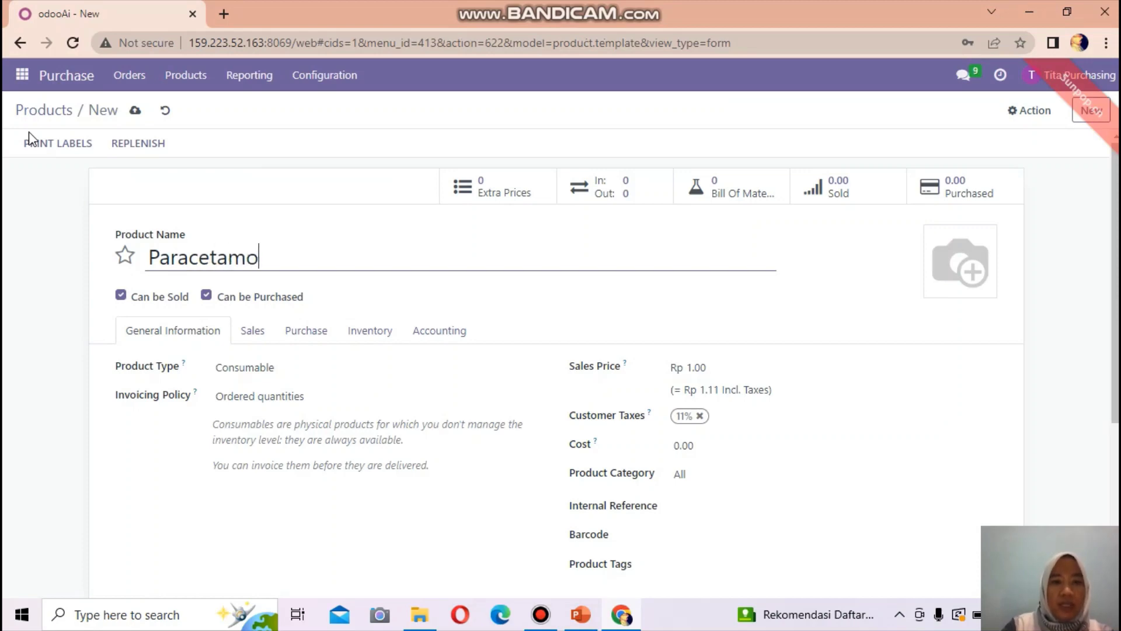
click(253, 374)
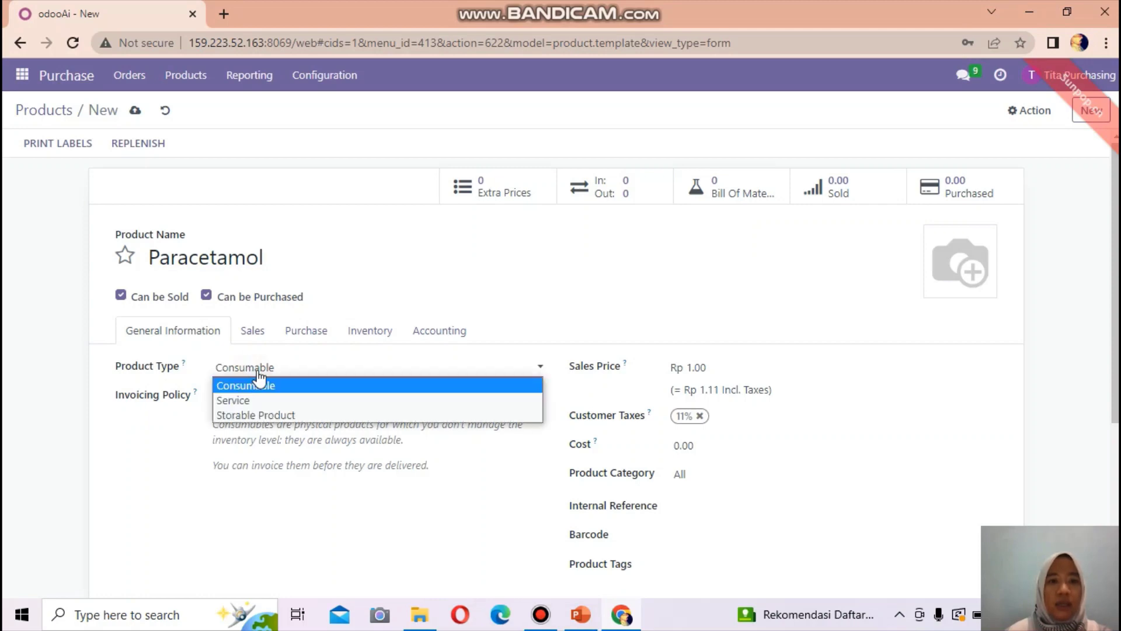
click(269, 415)
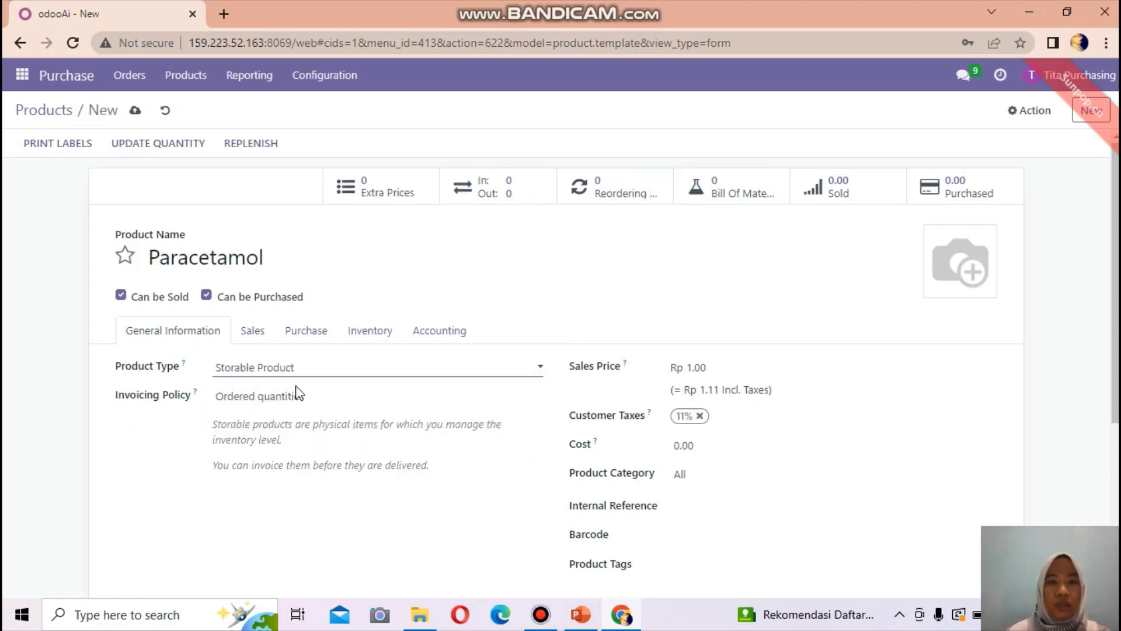
click(707, 367)
key(BackSpace)
key(BackSpace)
key(BackSpace)
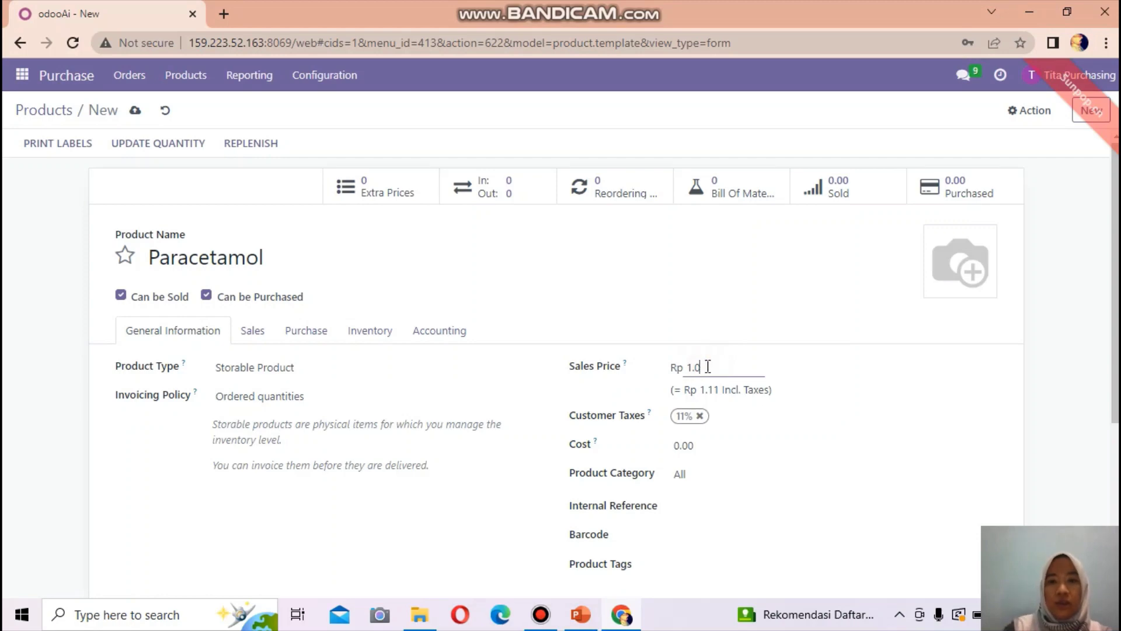
key(BackSpace)
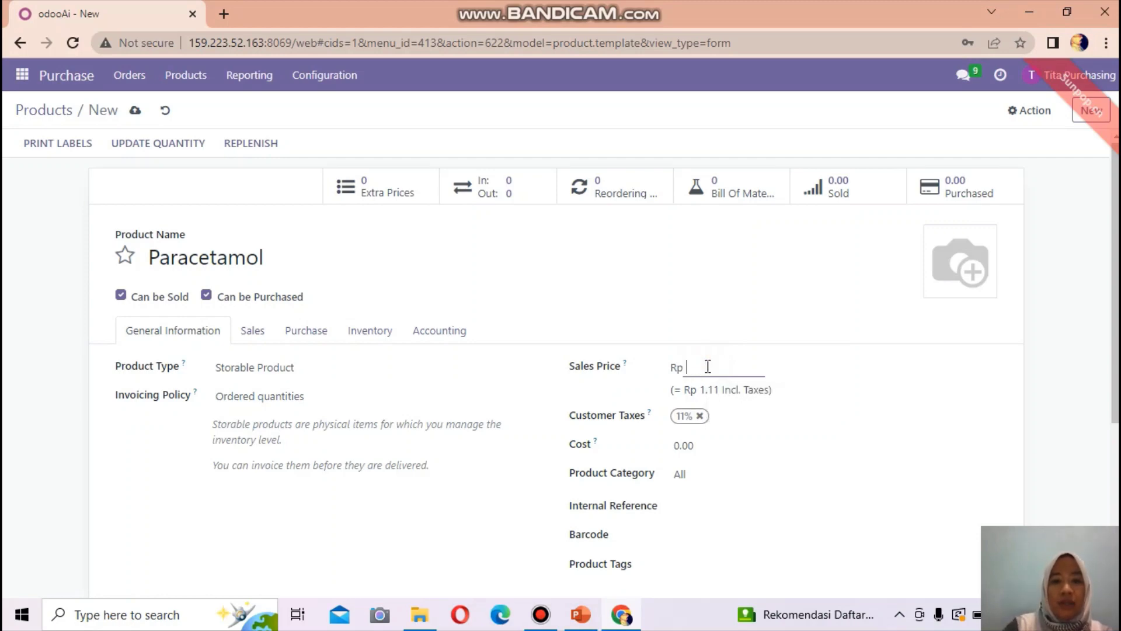
text(4560)
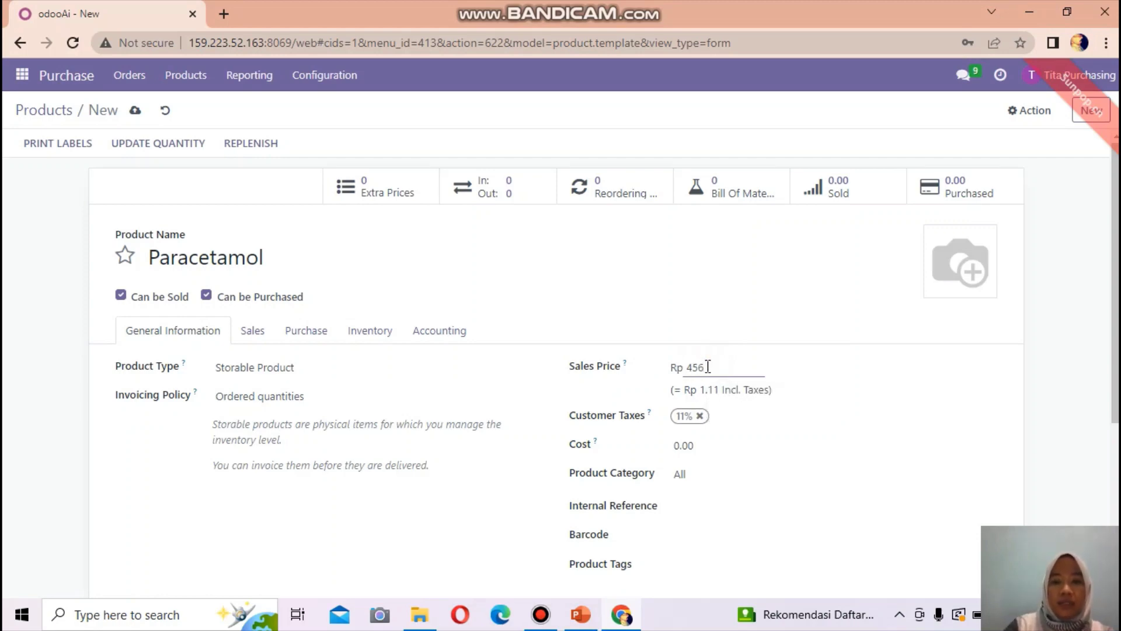
text(00)
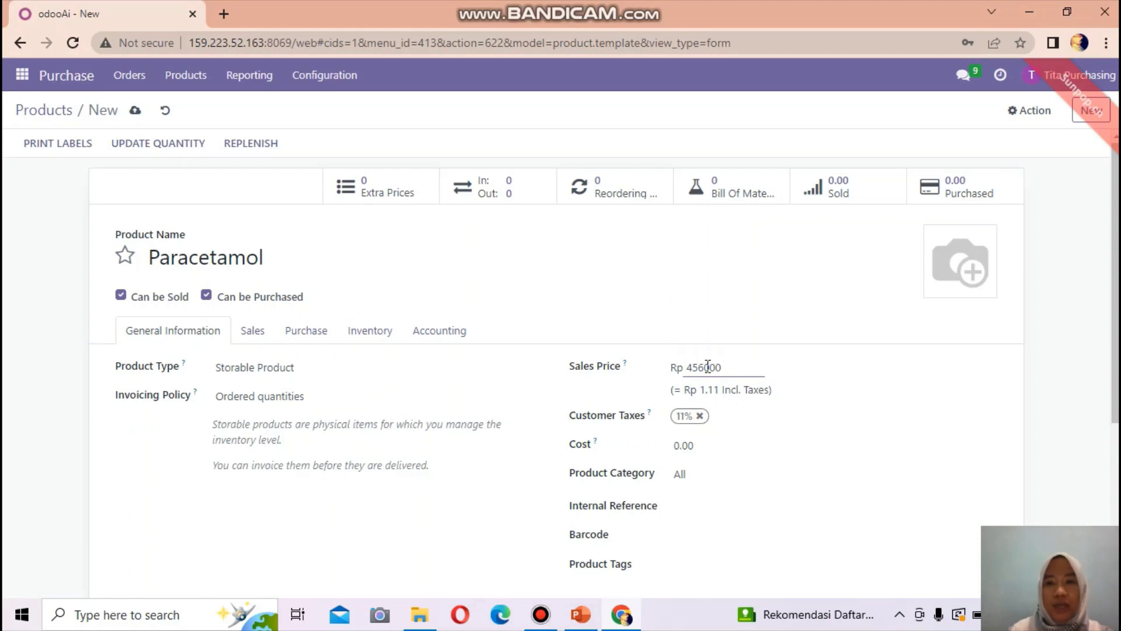
click(777, 447)
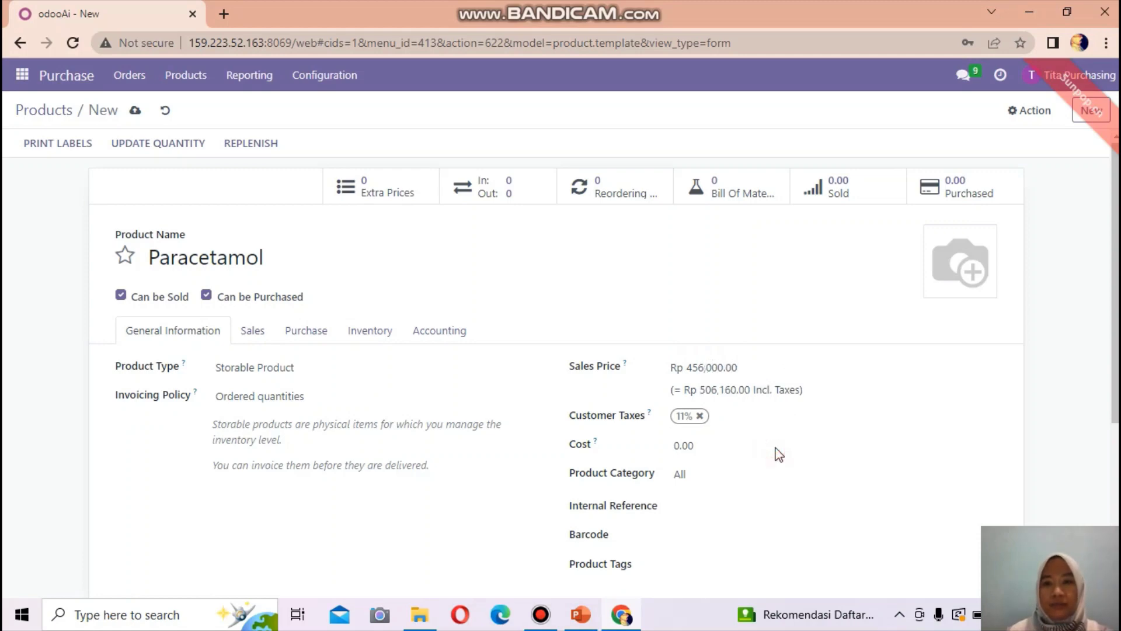
- Add the white powder photo, enable the Manufacture route, and save Paracetamol
mouse_move(937, 292)
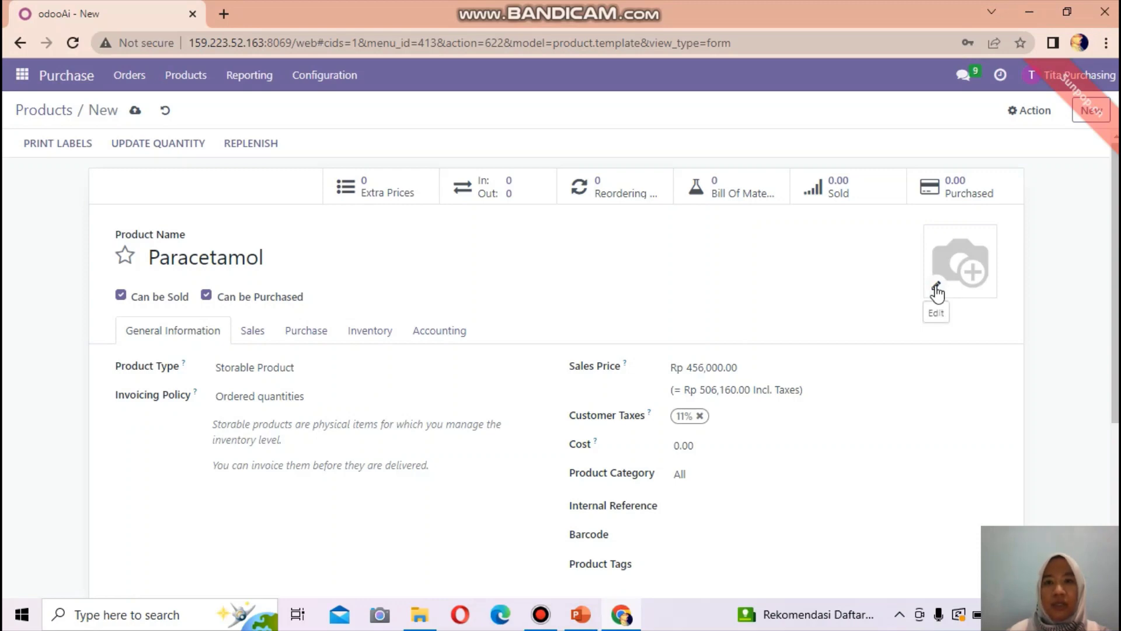
click(936, 287)
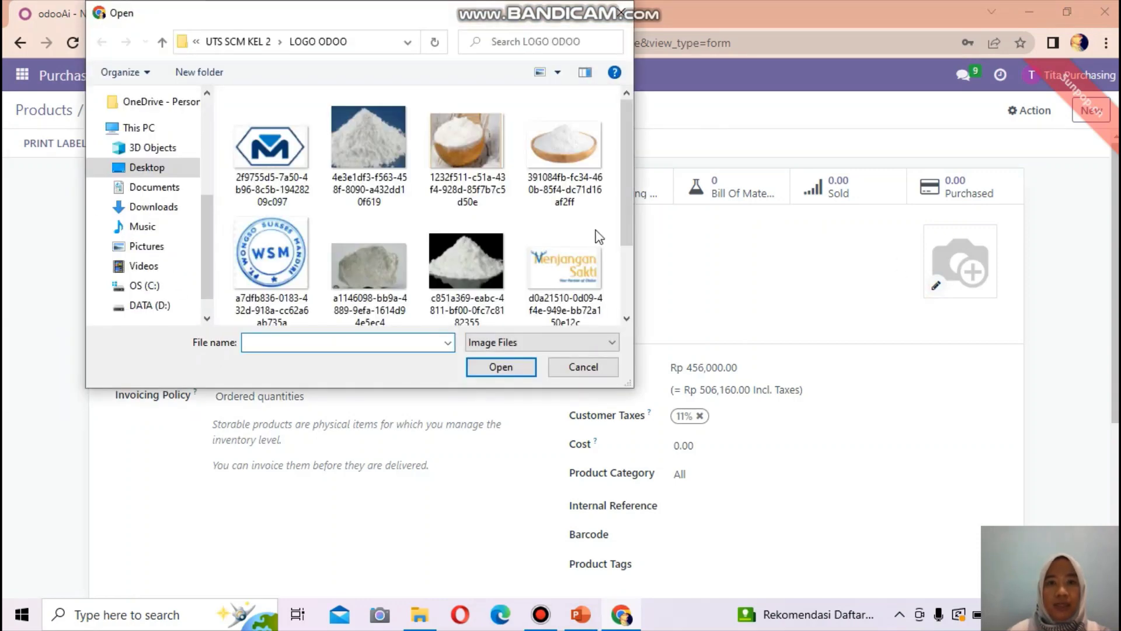
click(466, 261)
click(501, 367)
mouse_move(982, 266)
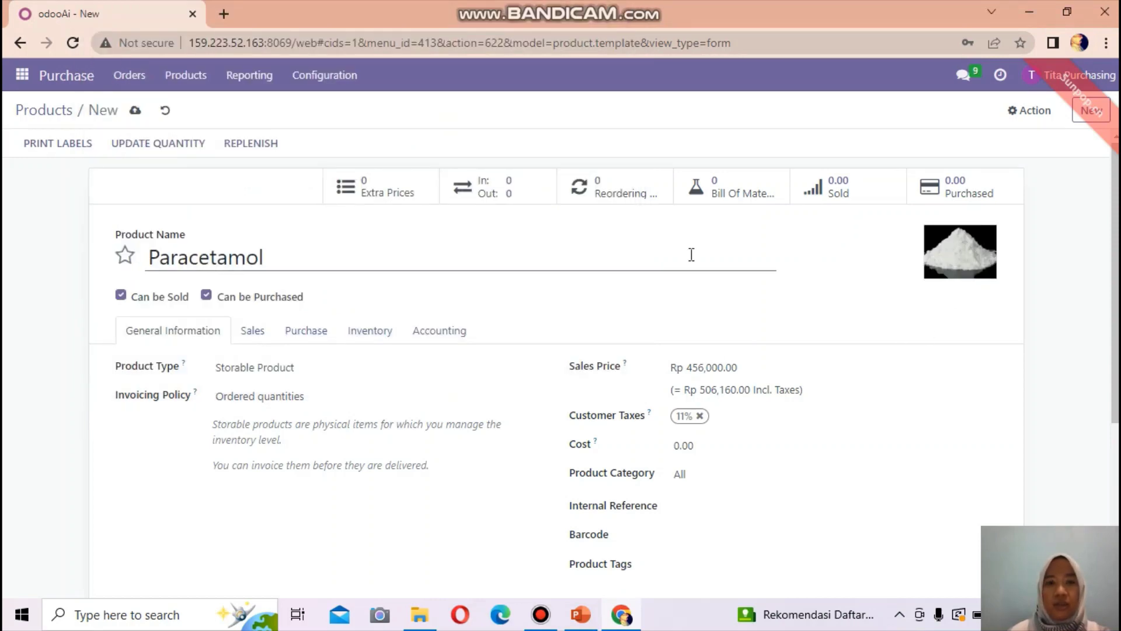
click(368, 331)
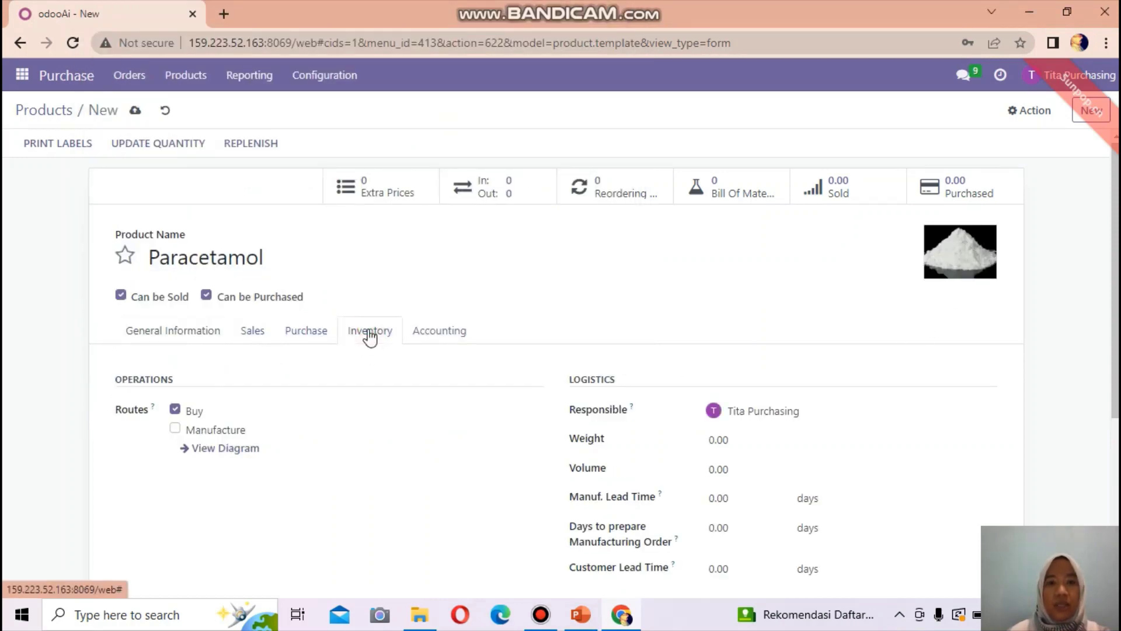
click(175, 429)
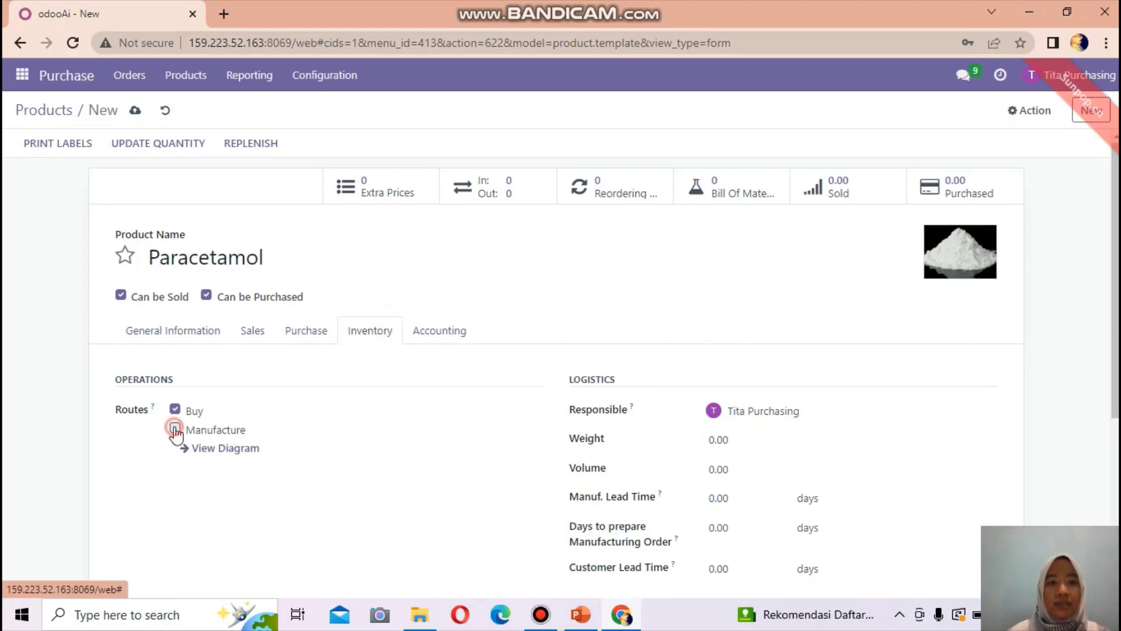
click(172, 334)
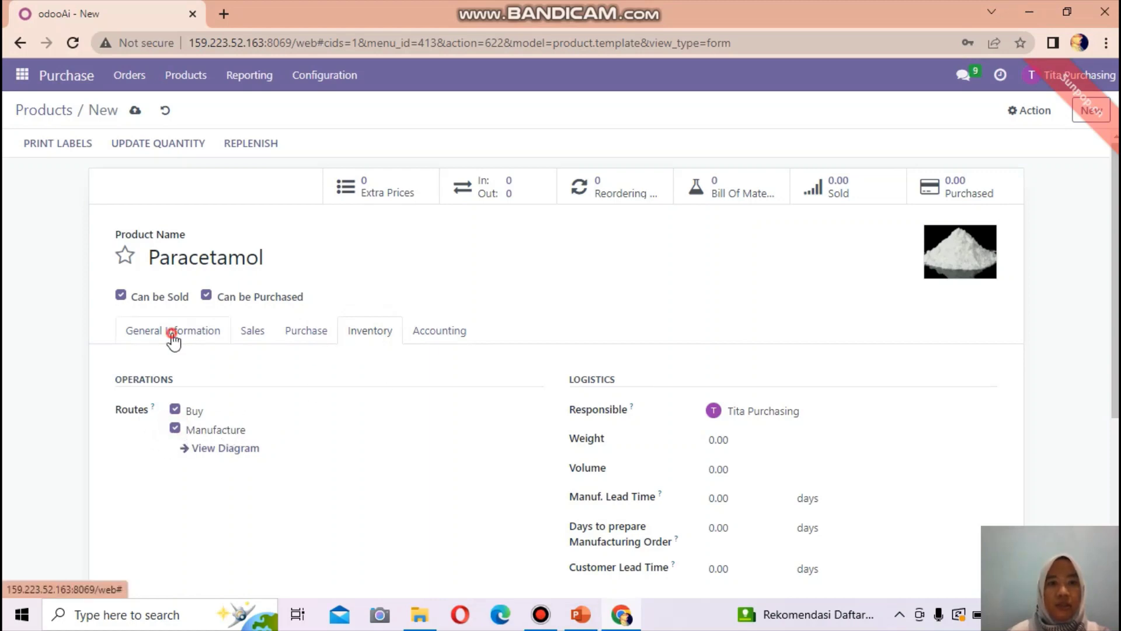
click(135, 111)
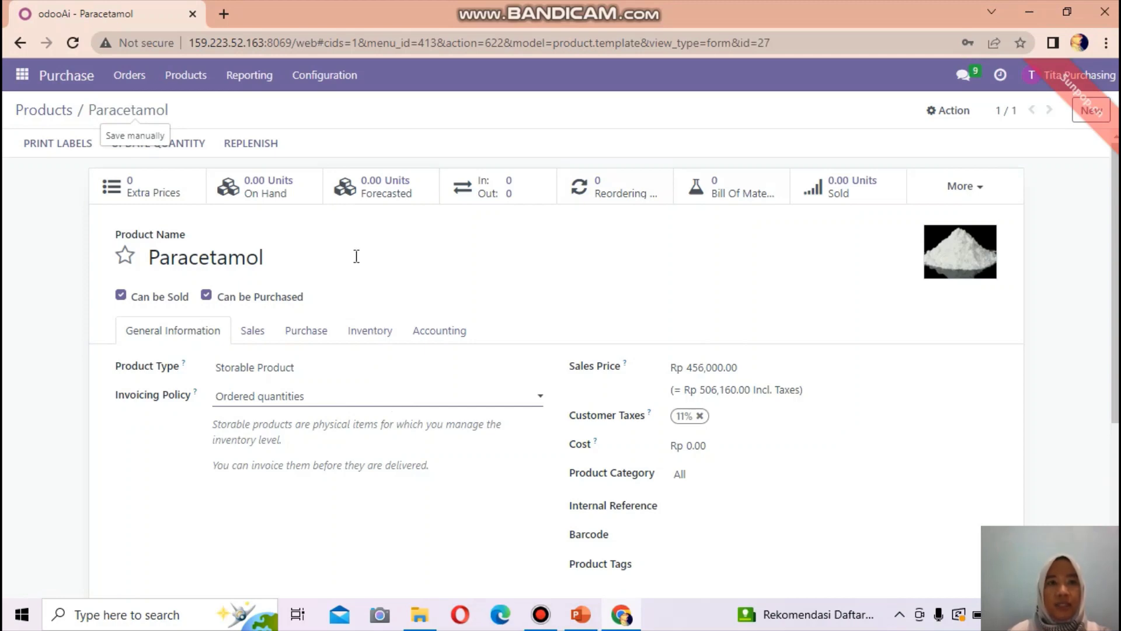
click(184, 78)
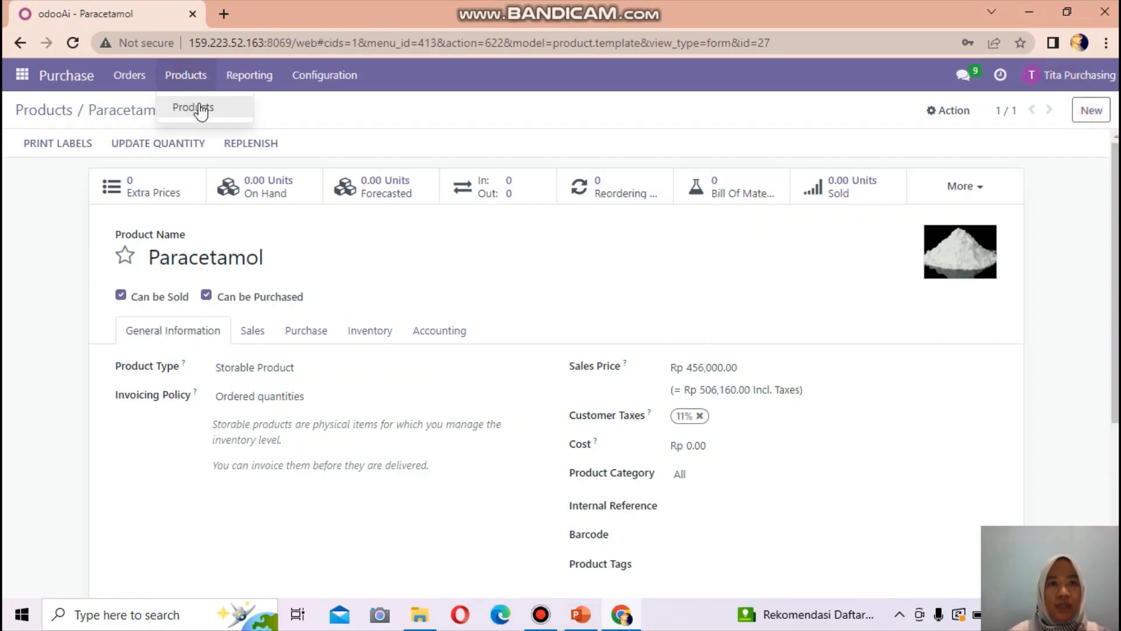
- Go back to the Products list of seven items, with Paracetamol listed twice
click(197, 108)
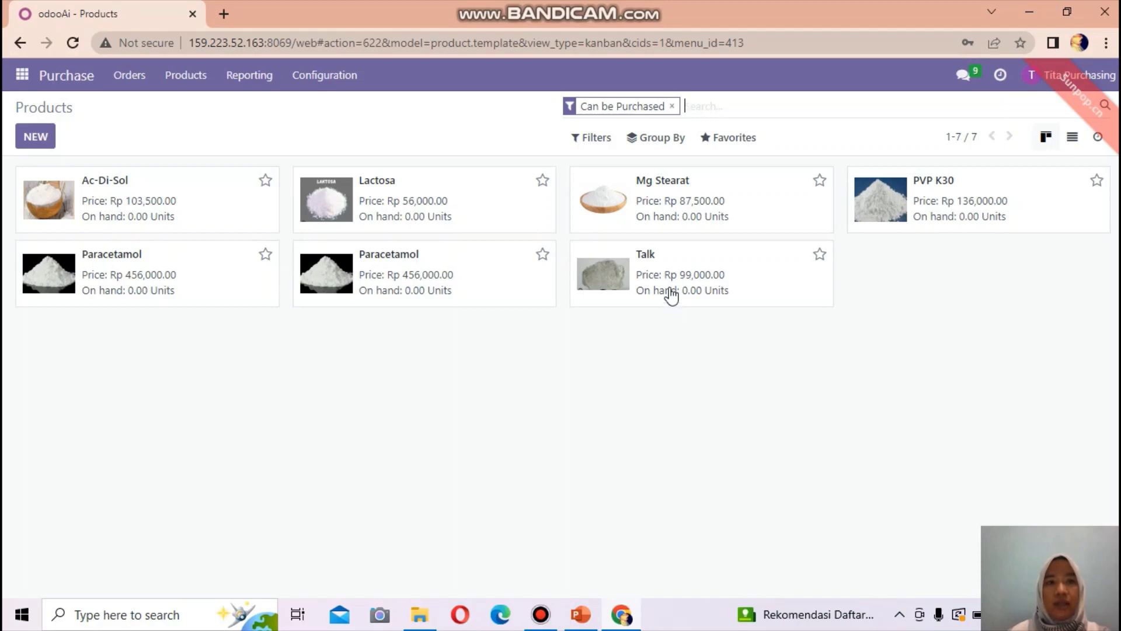
click(185, 75)
- Create storable product KITAMOL 500 MG TABLET with sales price 5000 and cost 1000, and save it
click(39, 139)
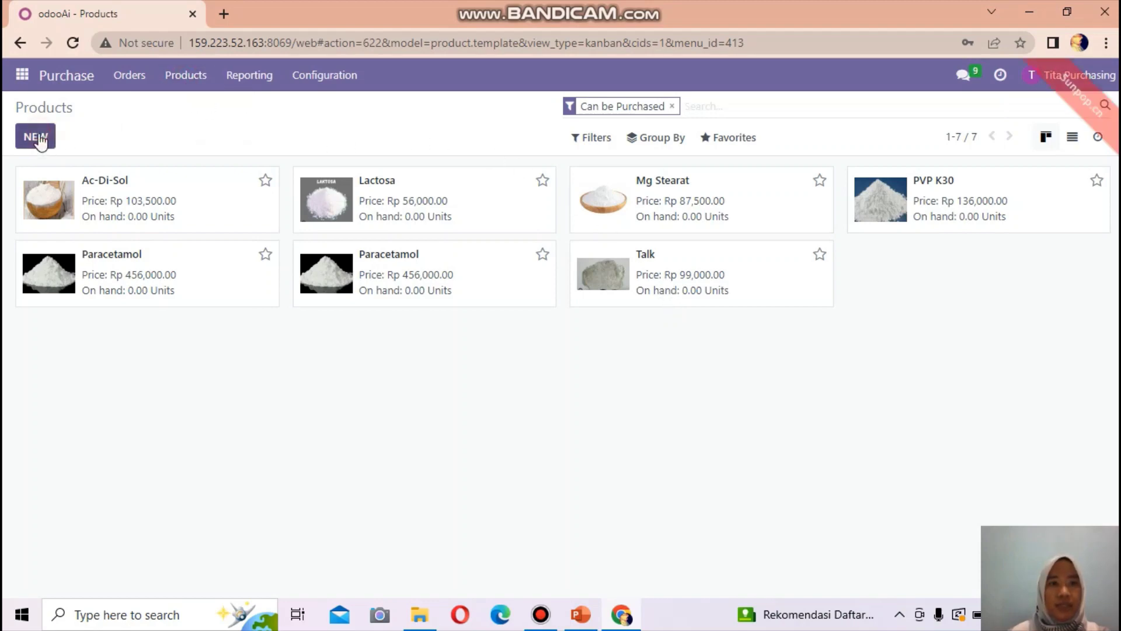
text(KITAMOL 500)
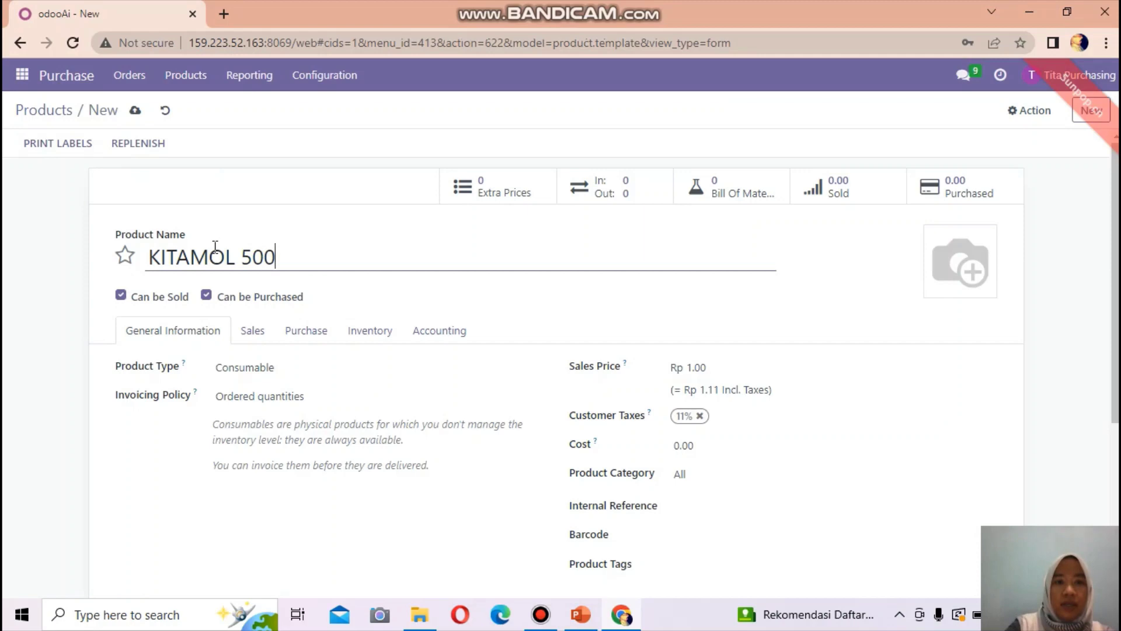
text( MG TAB)
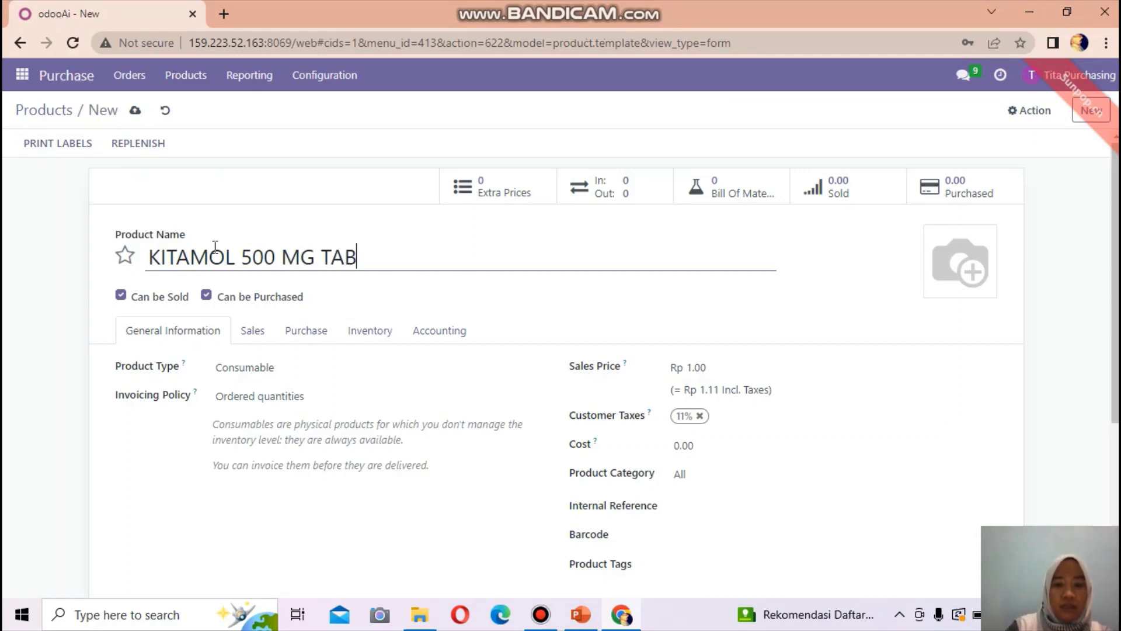
text(LET)
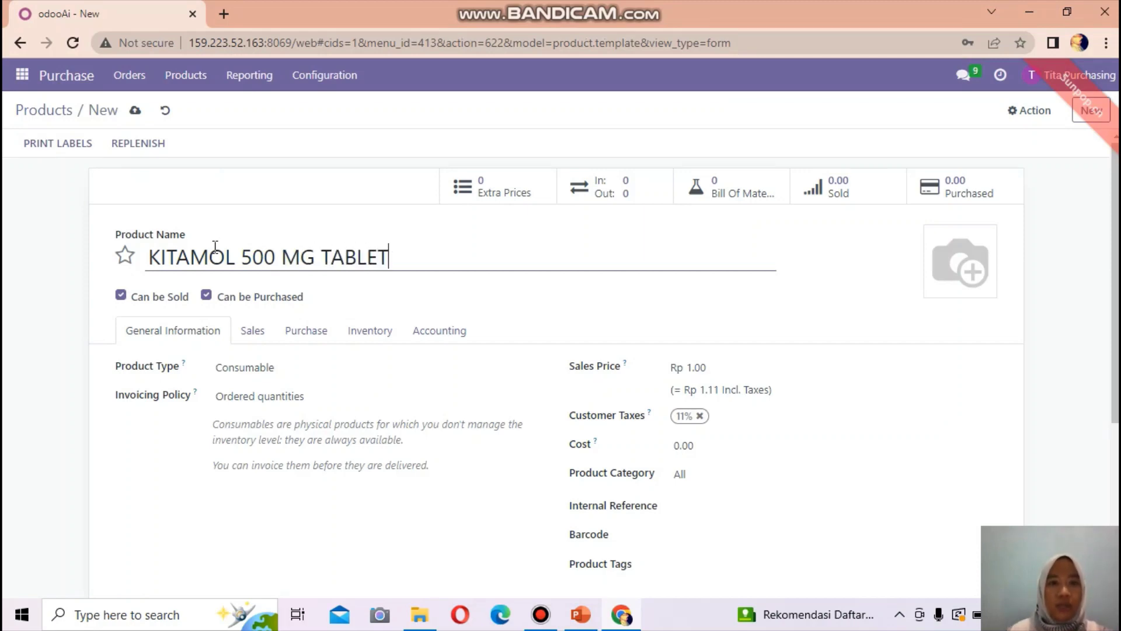
click(256, 368)
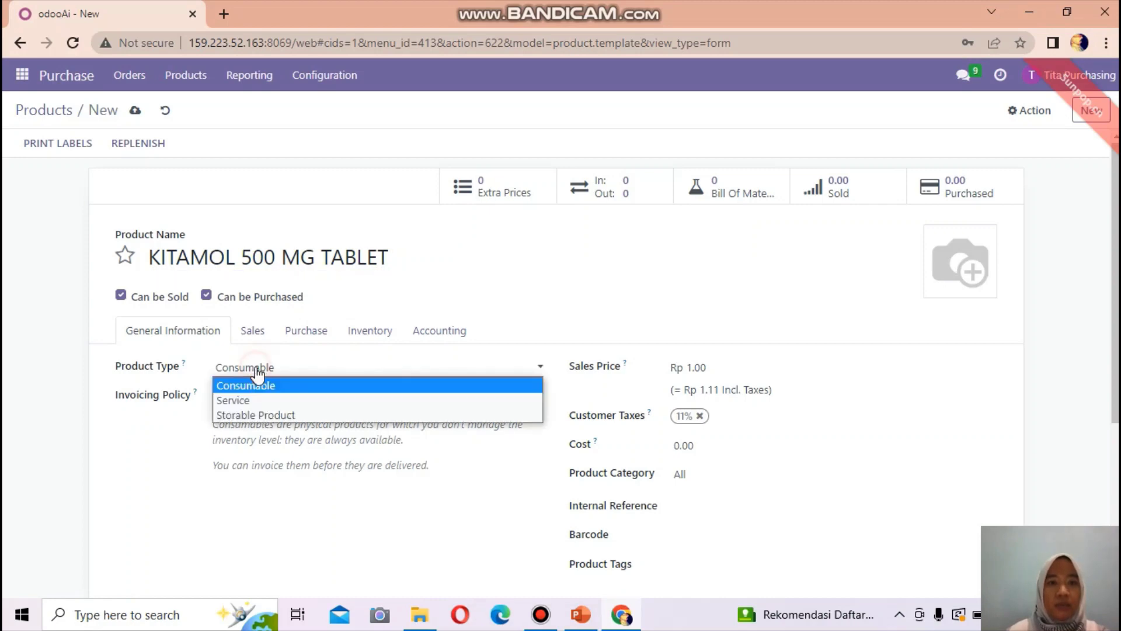
click(277, 416)
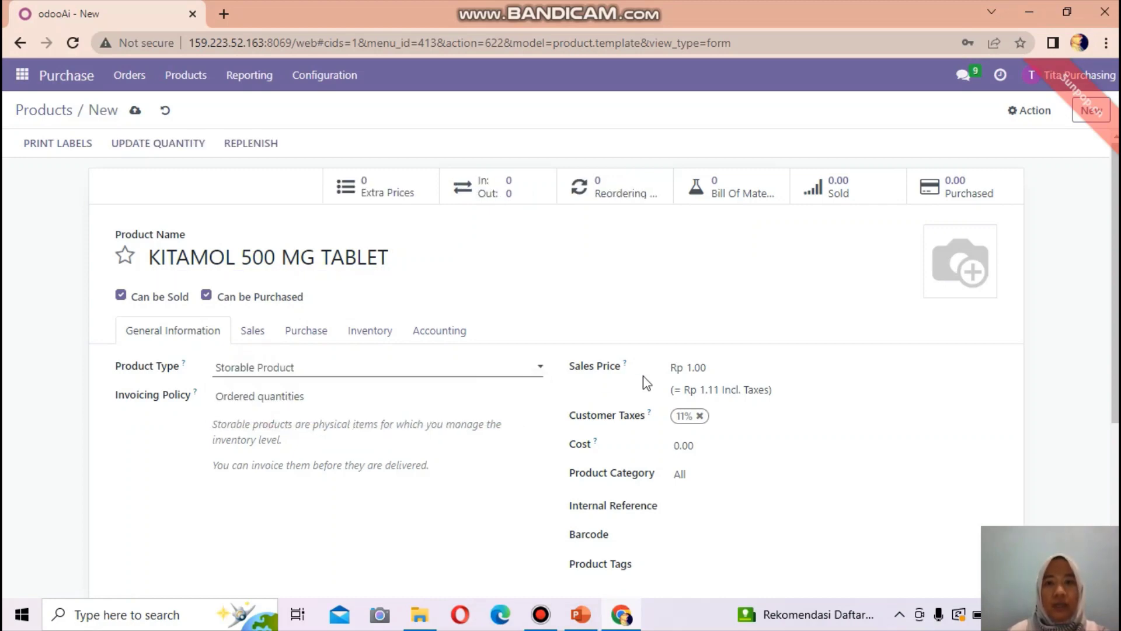
click(710, 367)
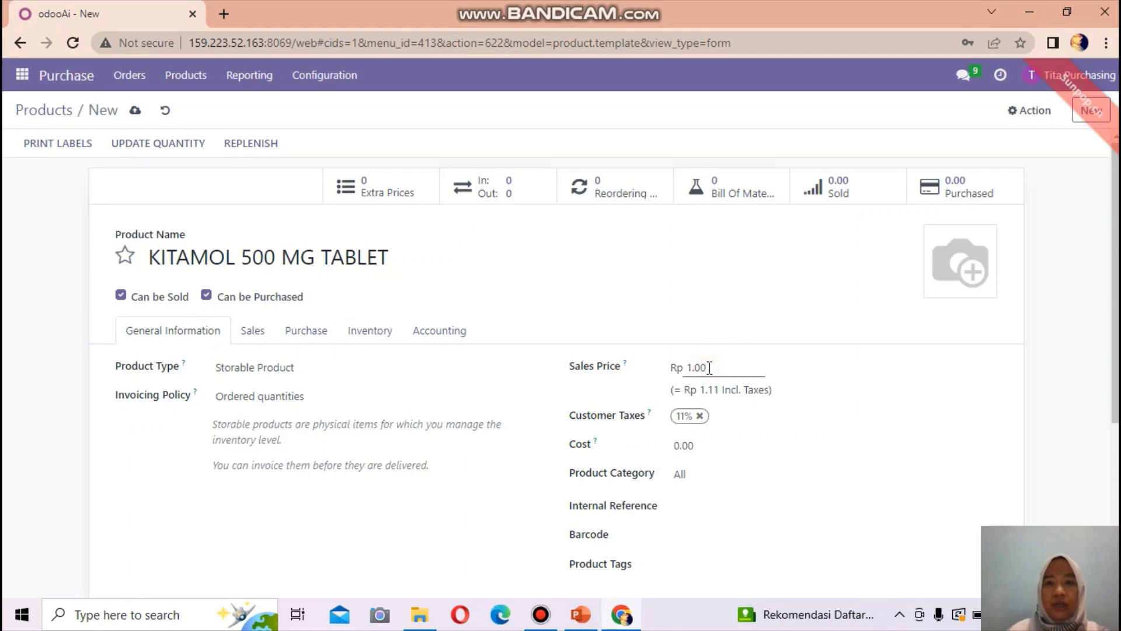
text(1)
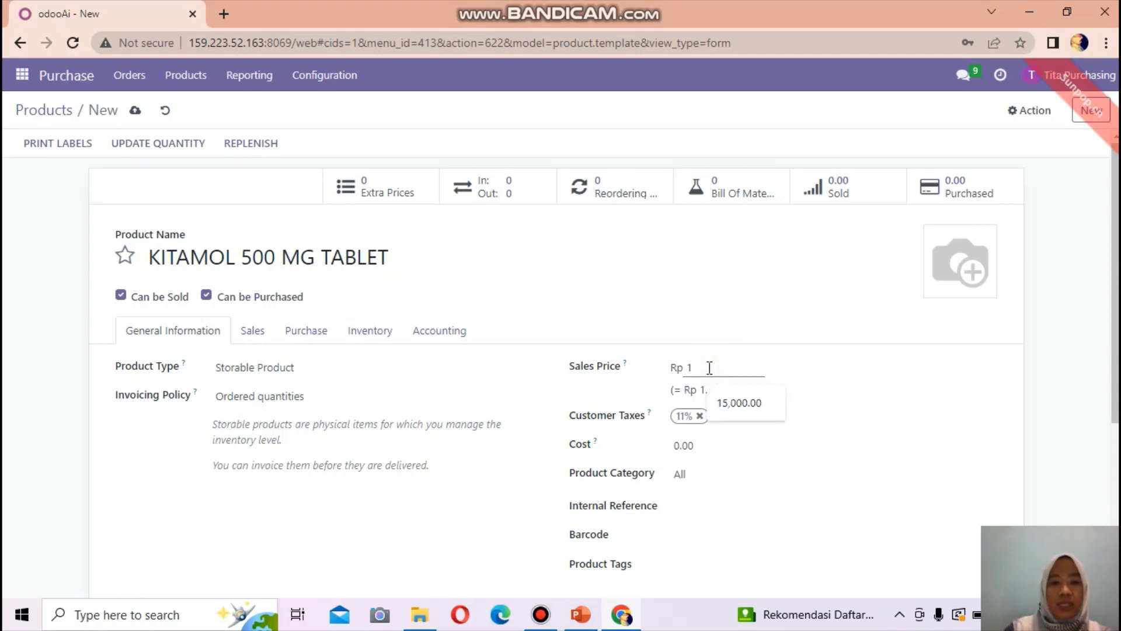
key(BackSpace)
text(5000)
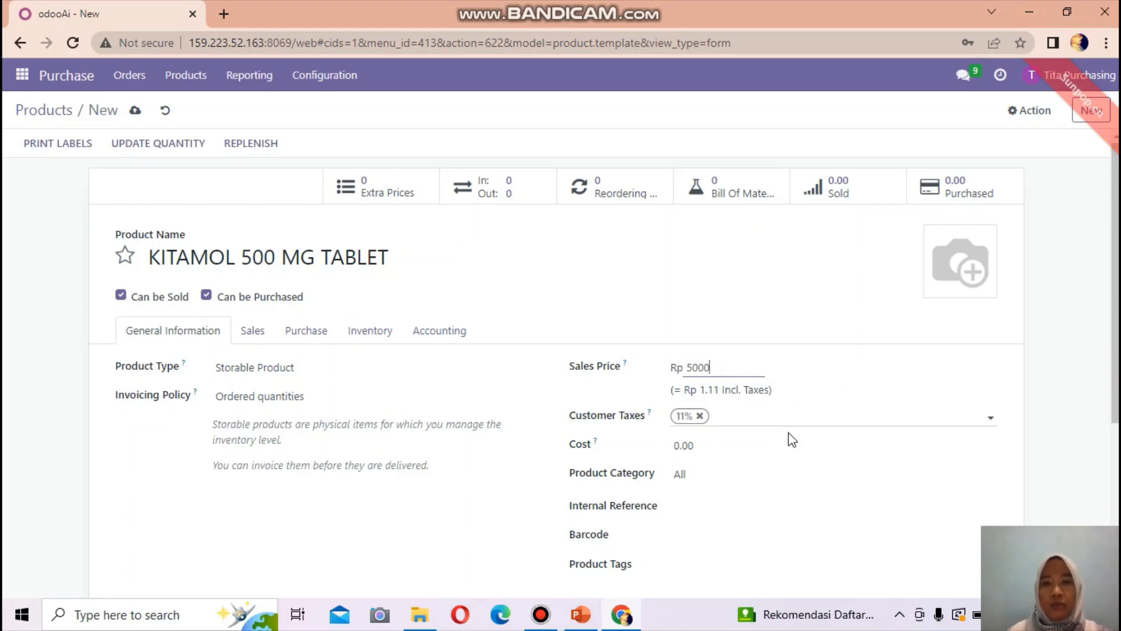
click(703, 450)
key(BackSpace)
key(BackSpace)
key(BackSpace)
key(BackSpace)
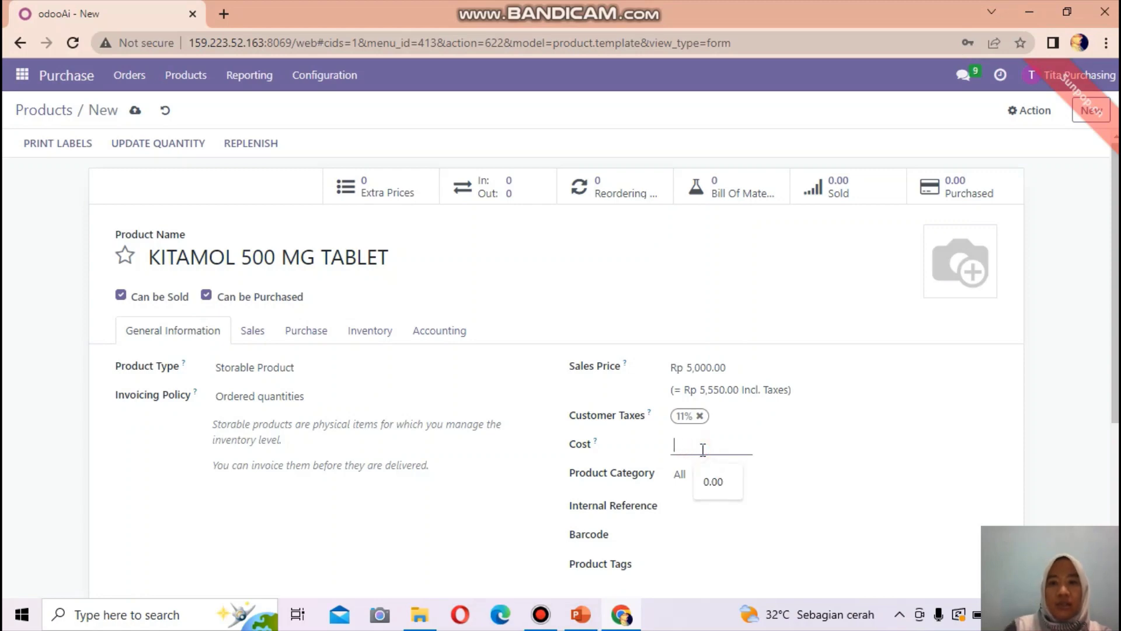
text(1000)
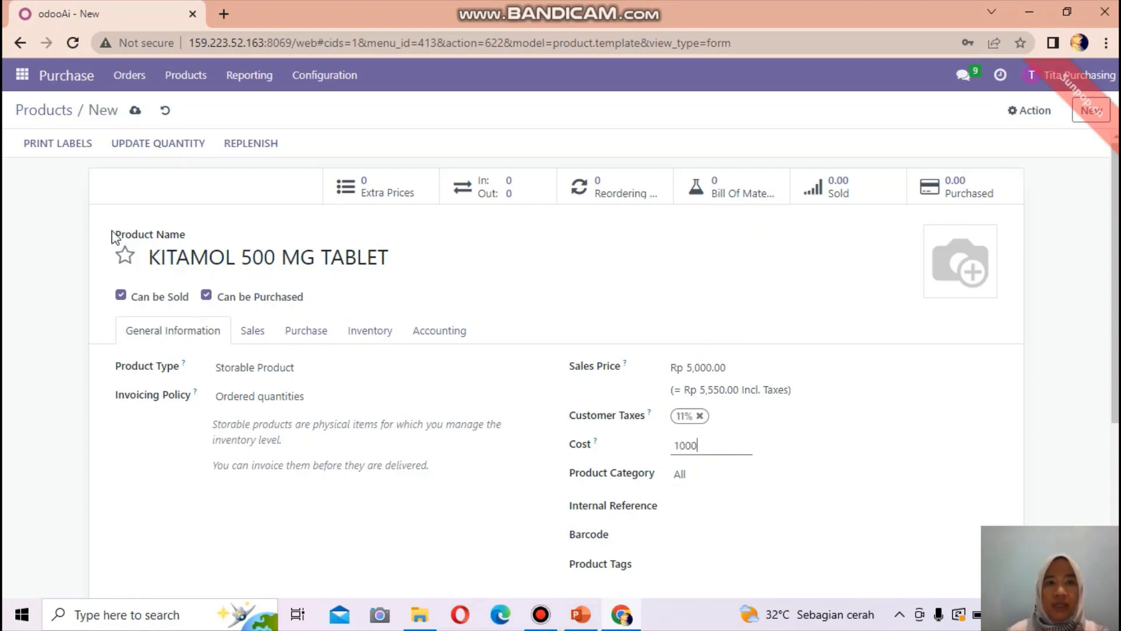
click(134, 111)
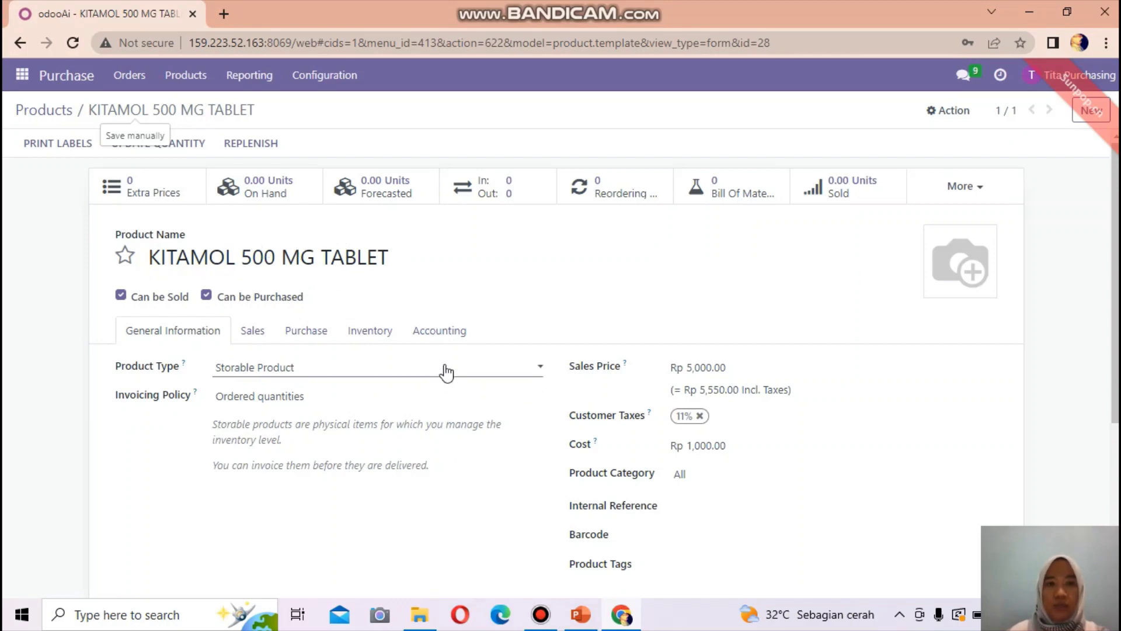
click(187, 77)
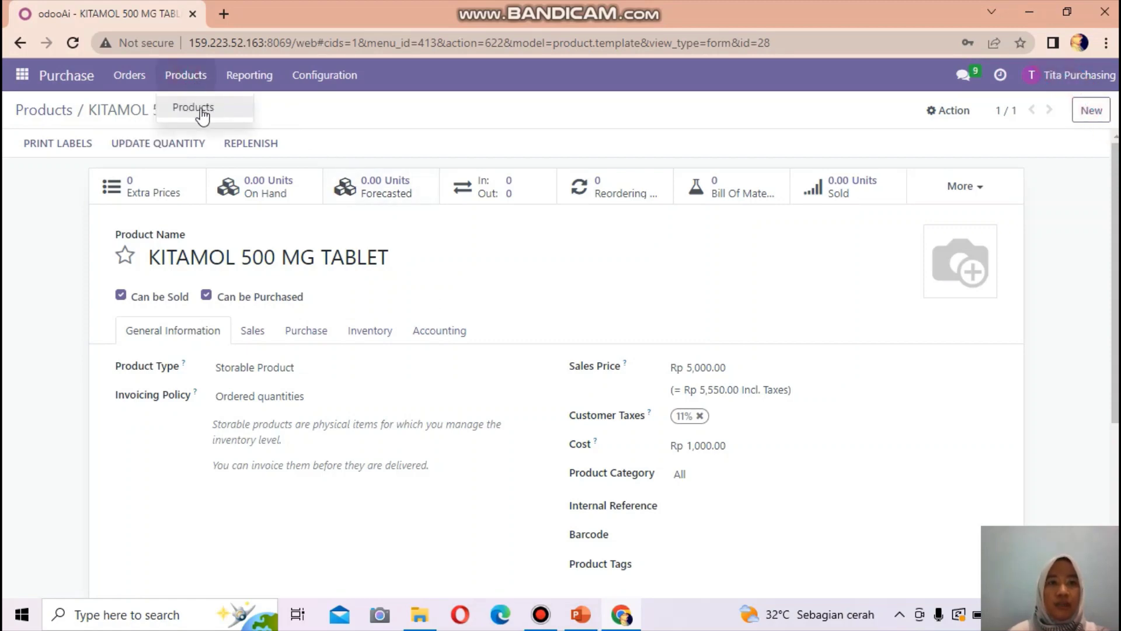
- Check the Products list now including KITAMOL 500 MG TABLET, then go to Requests for Quotation
click(201, 115)
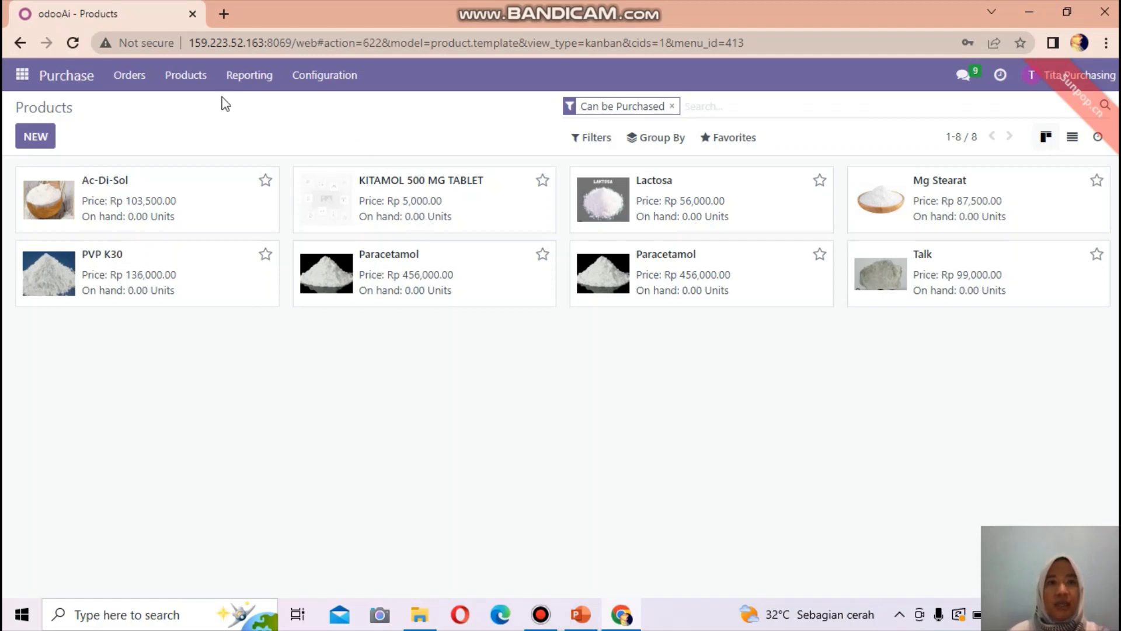
click(135, 76)
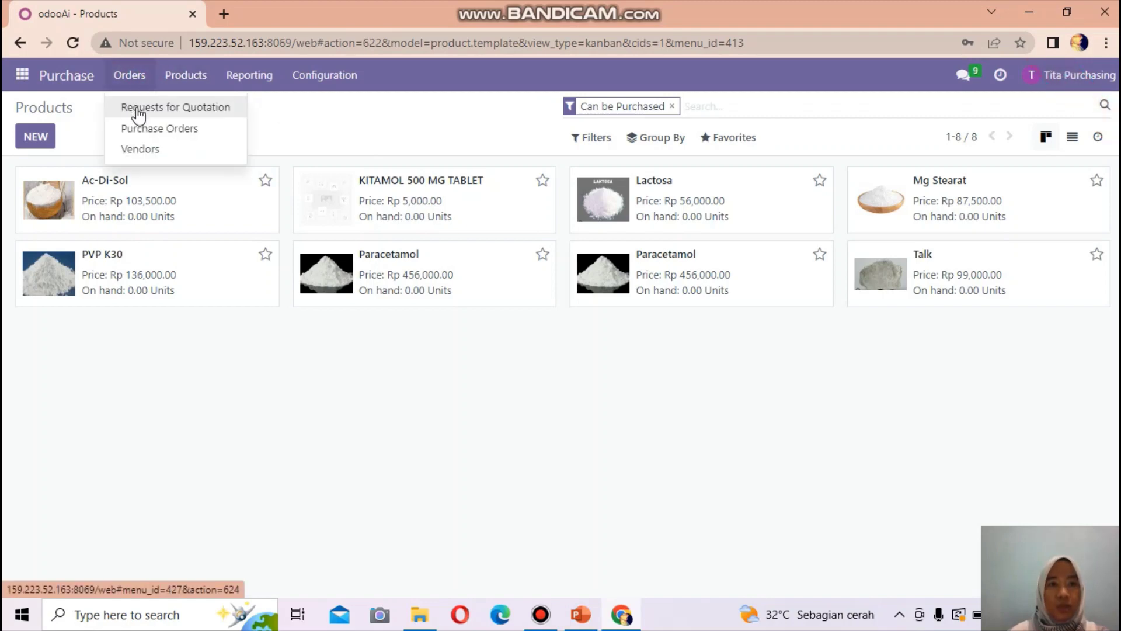
click(137, 110)
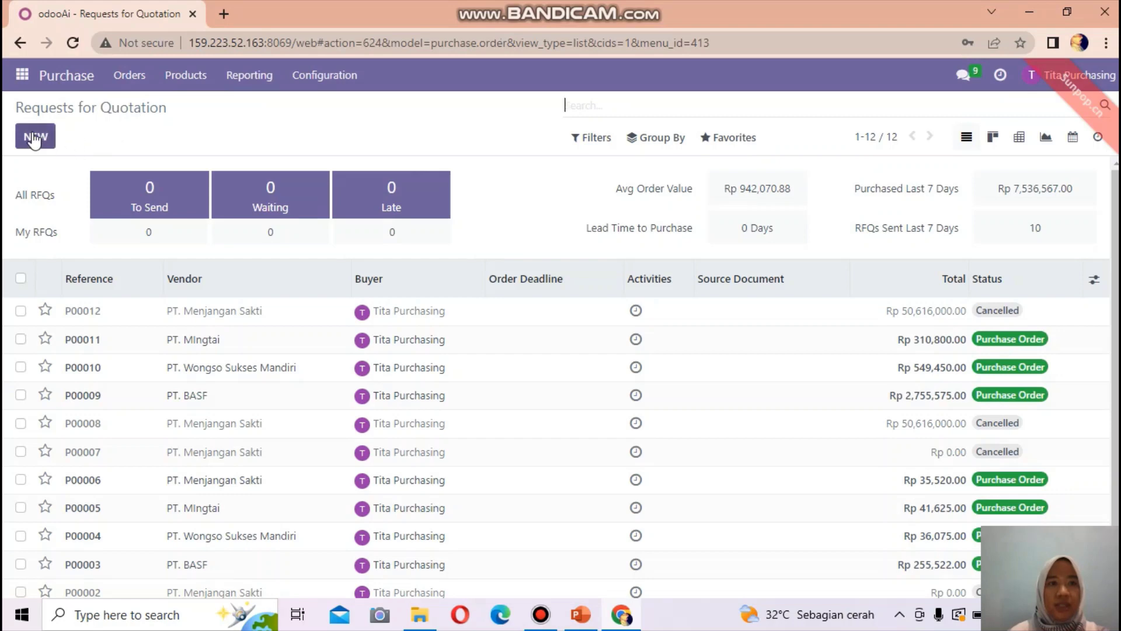
- Start a new request for quotation with vendor PT. Menjangan Sakti
click(34, 137)
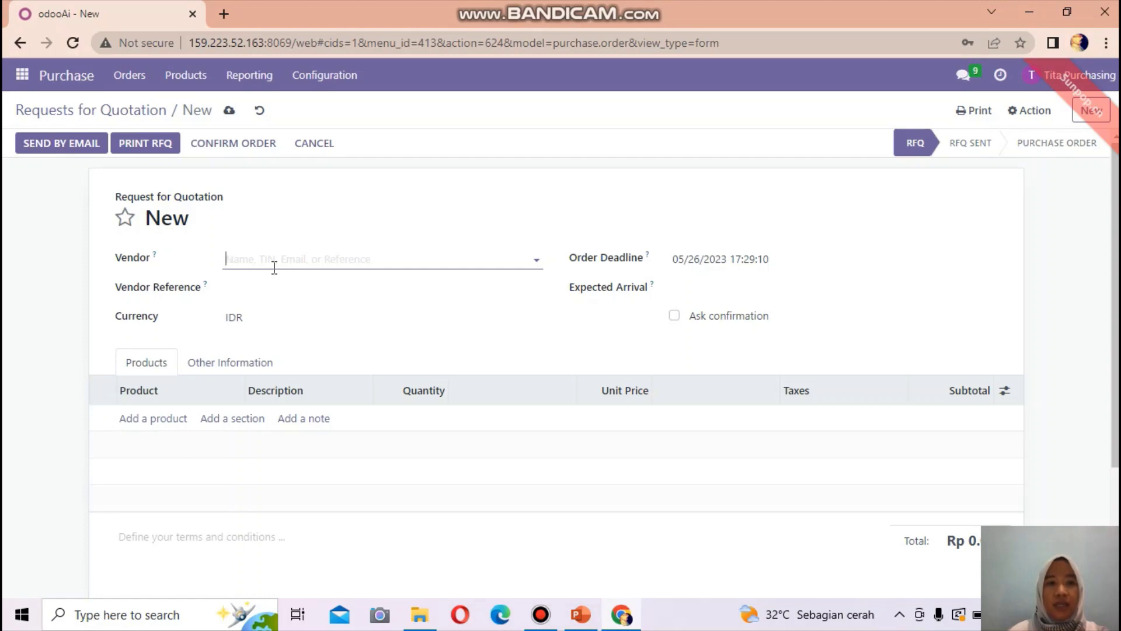
text(Pt)
key(BackSpace)
key(BackSpace)
text(menja)
click(307, 285)
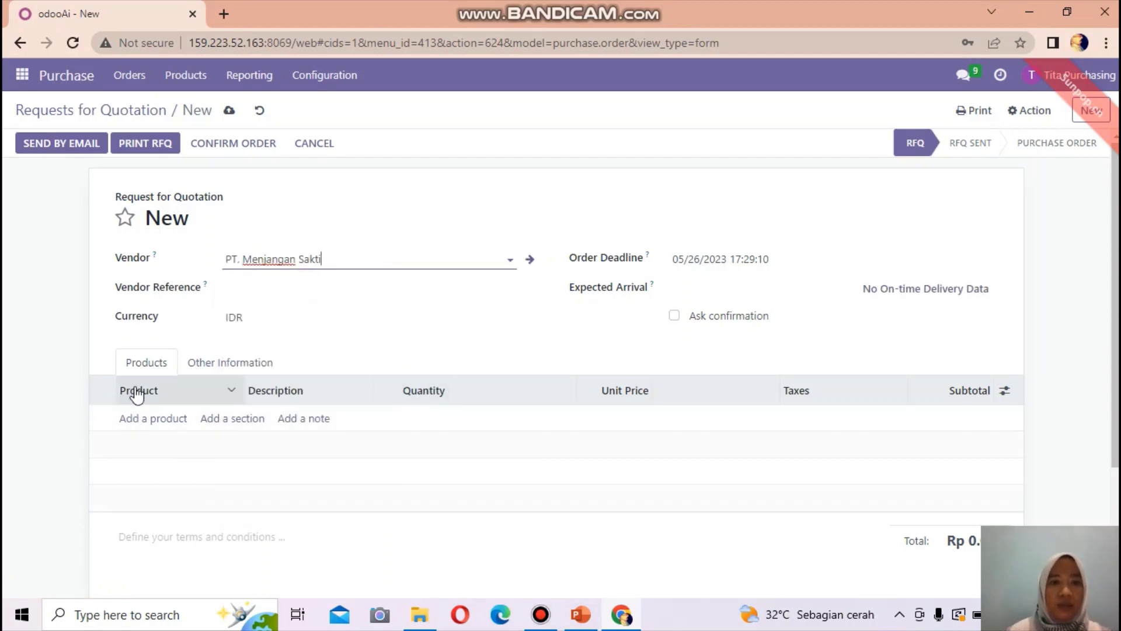
- Add a line of 100 Paracetamol at 456,000 each, totalling Rp 50,616,000.00
click(138, 420)
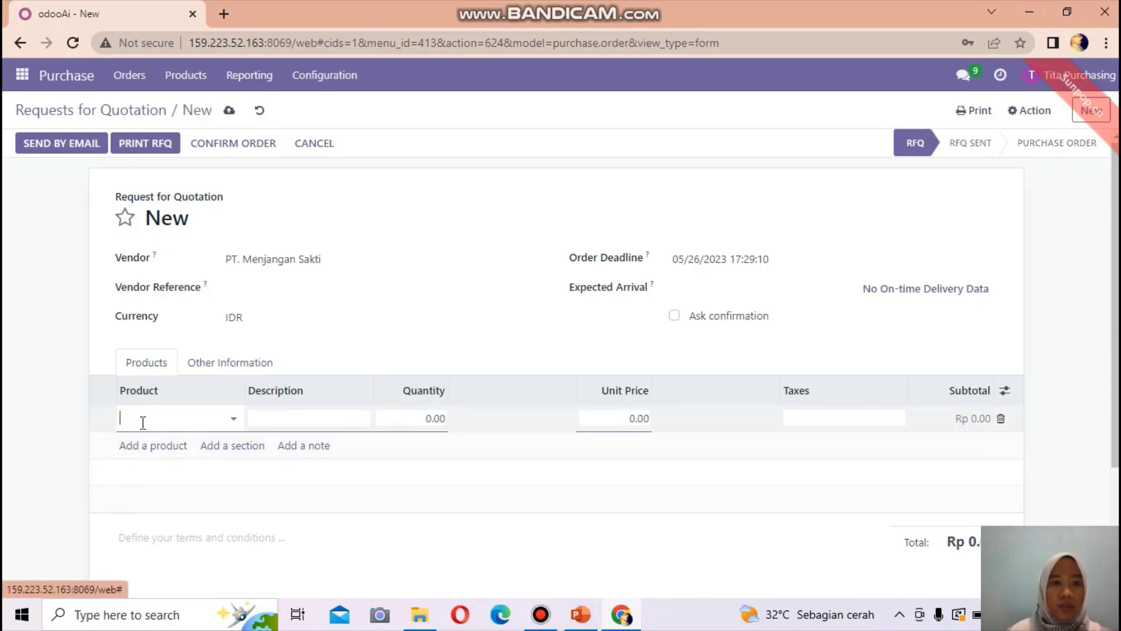
text(parac)
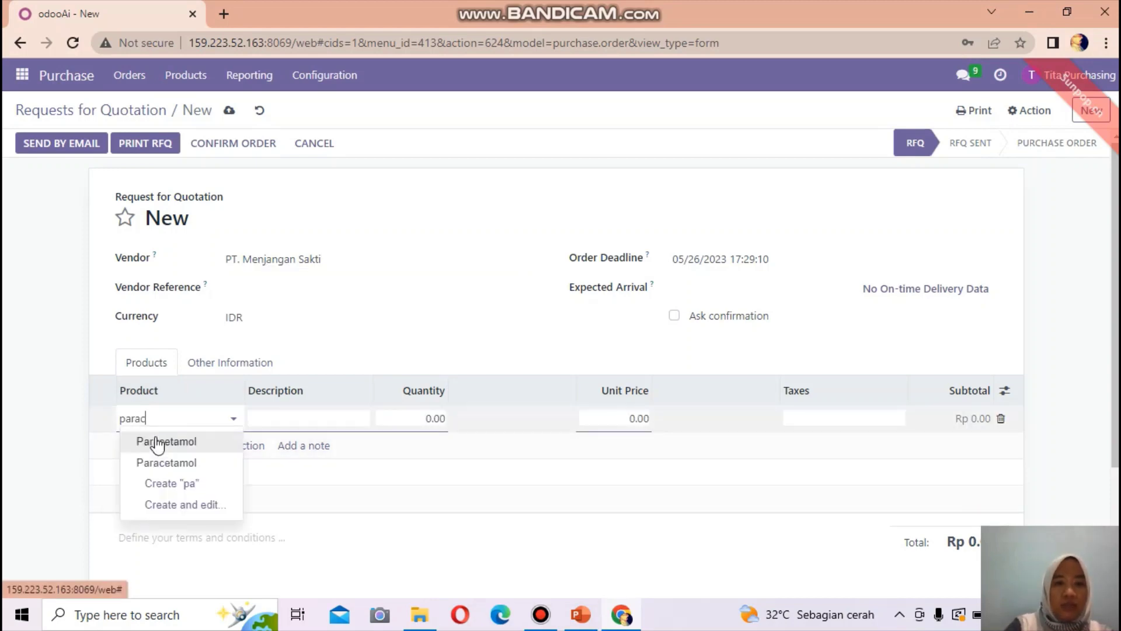
text(e)
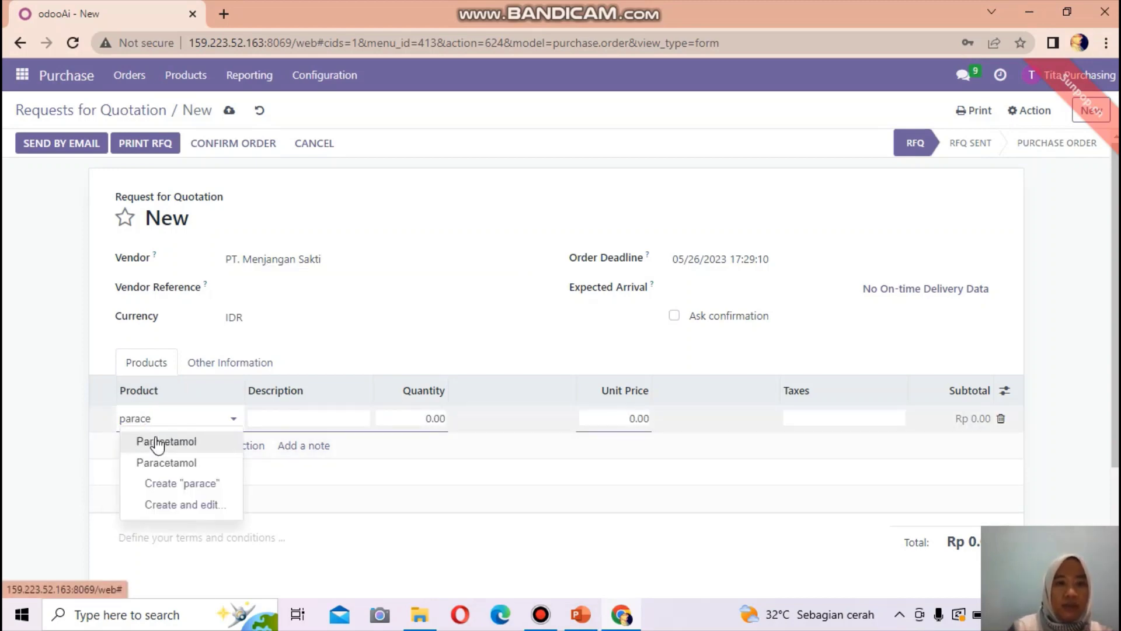
click(158, 443)
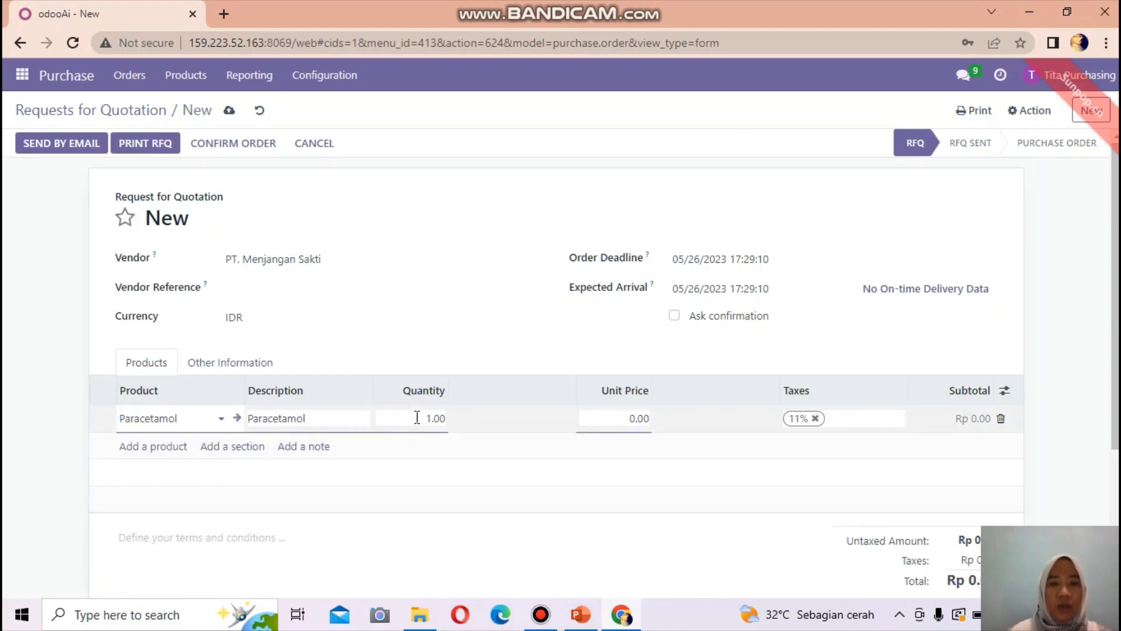
click(417, 418)
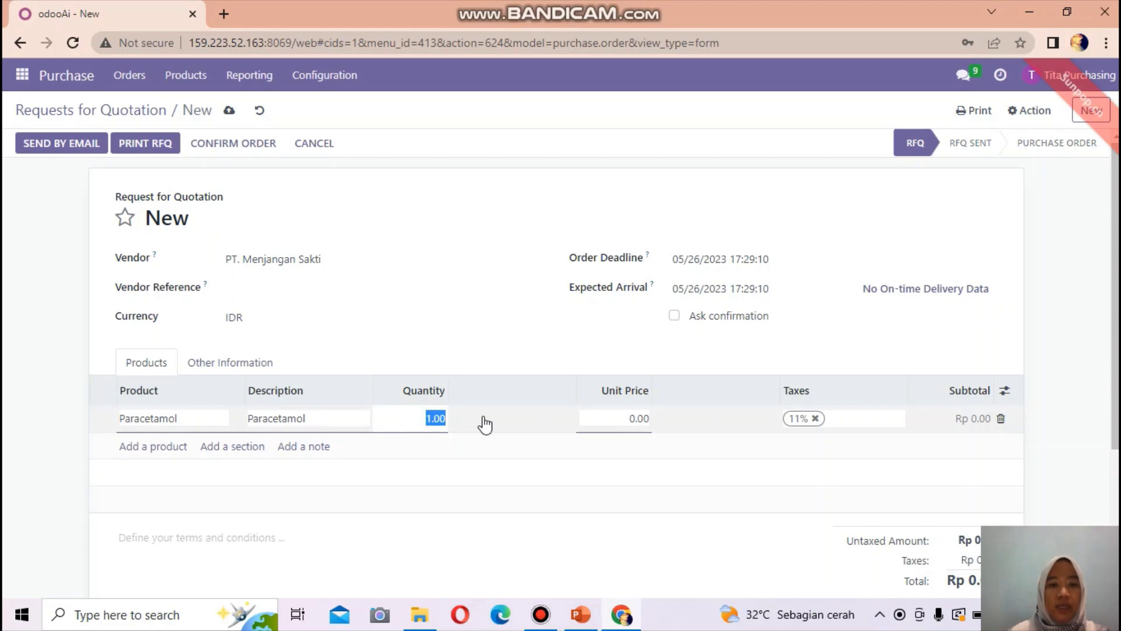
text(100)
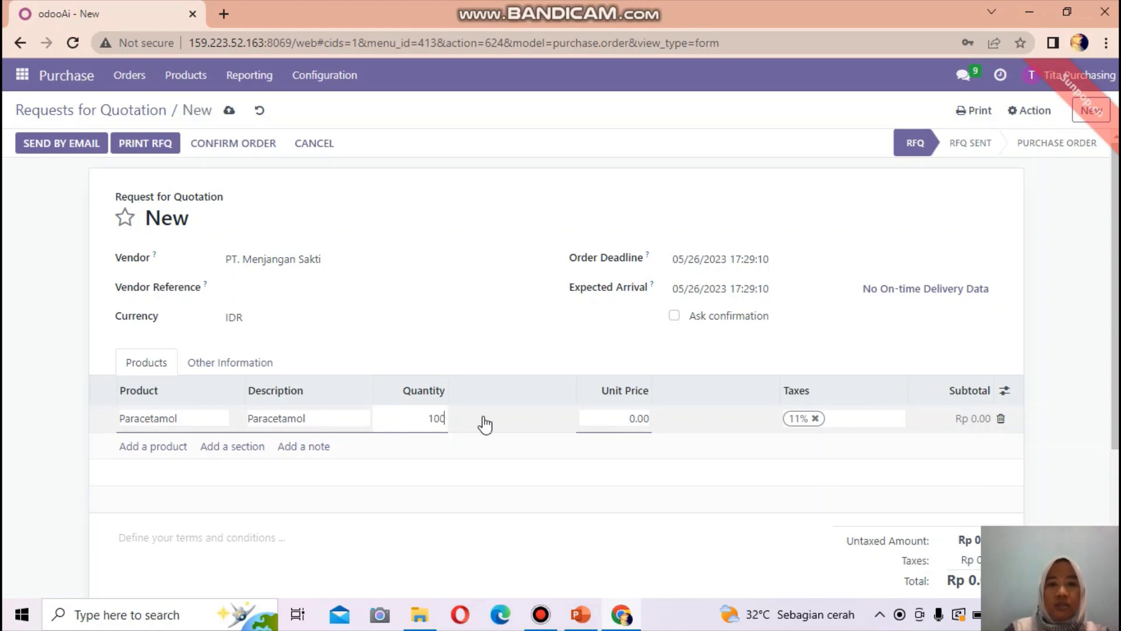
click(625, 418)
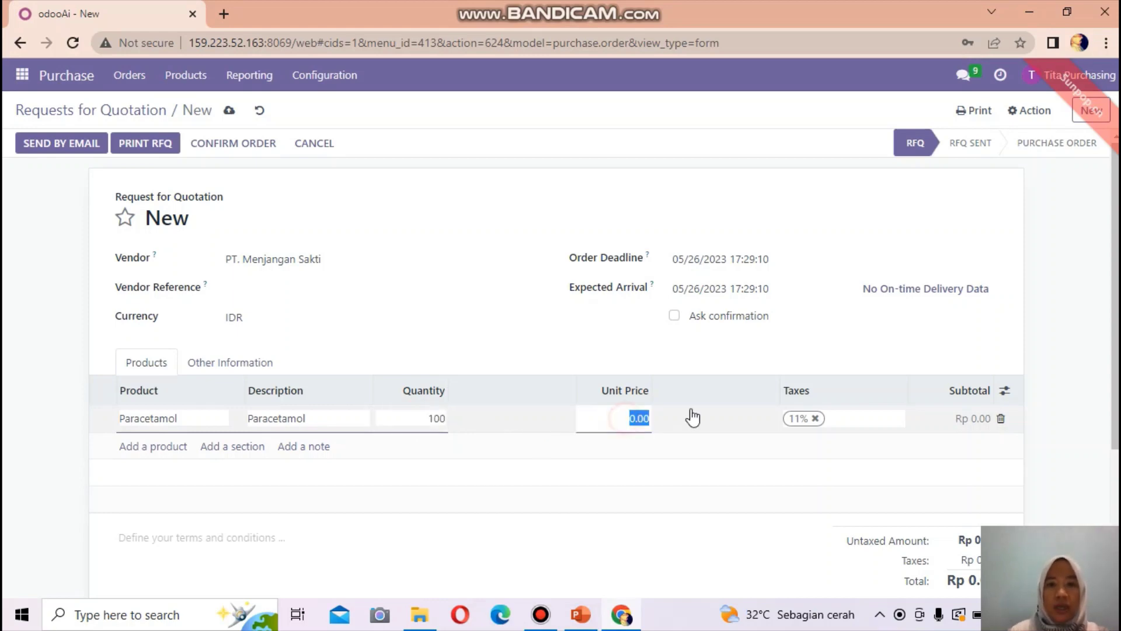
text(456000)
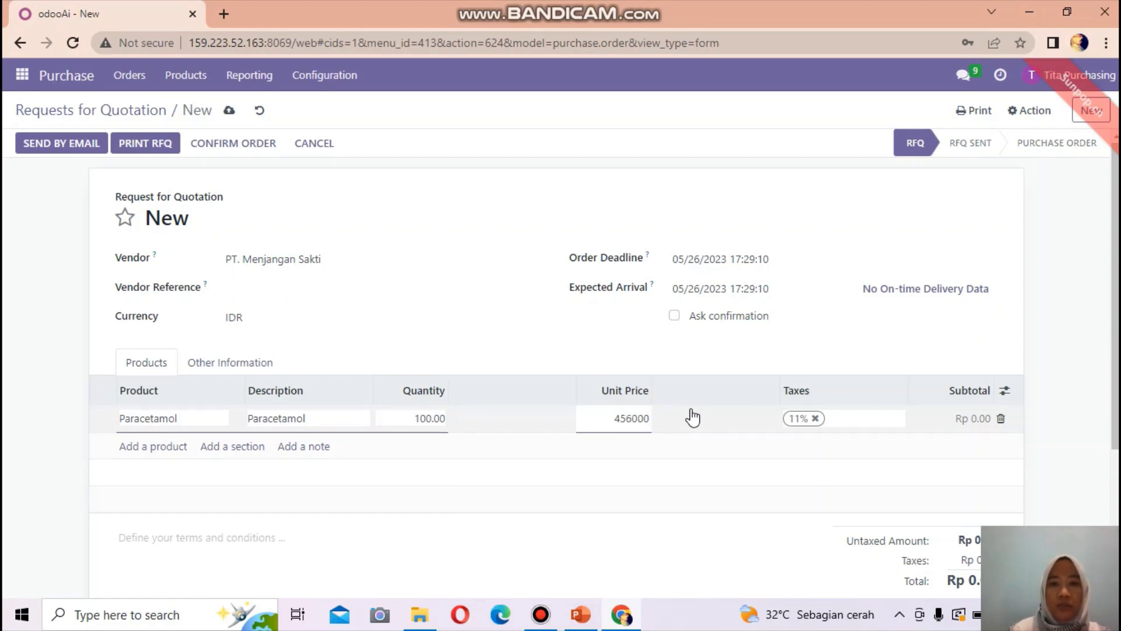
click(734, 468)
scroll(972, 481, down, 3)
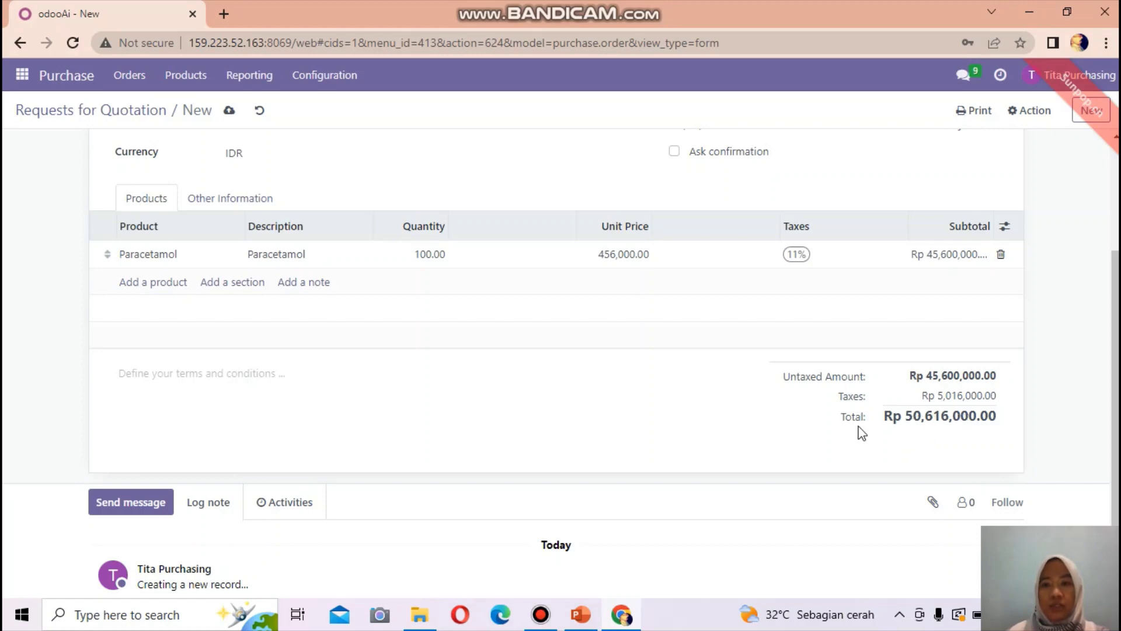
scroll(638, 395, up, 3)
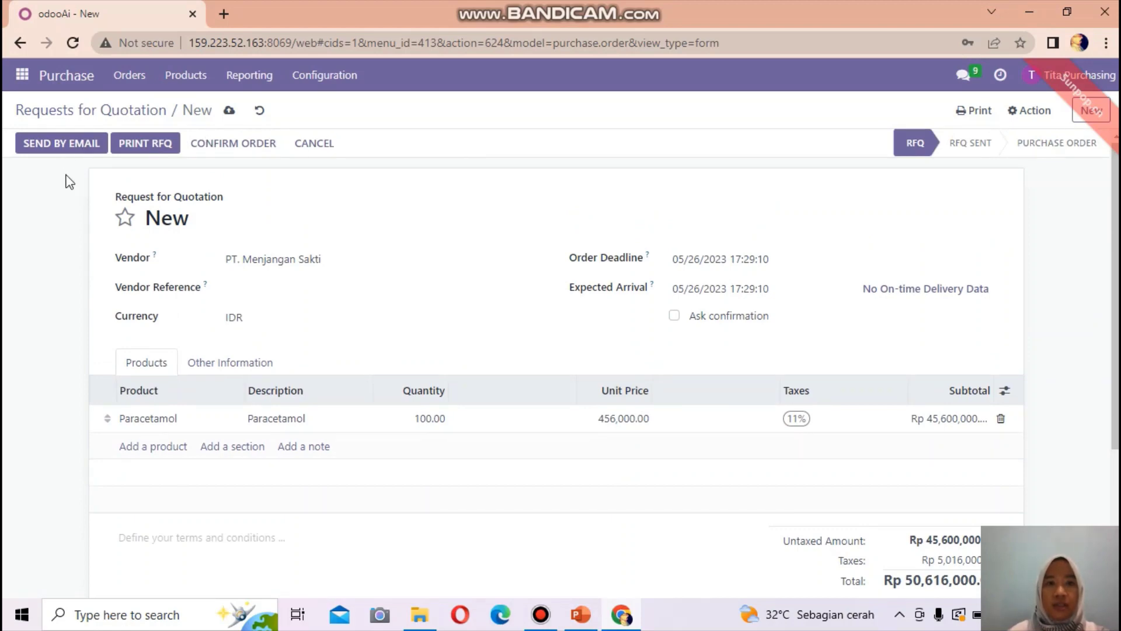
- Email quotation P00013 with RFQ_P00013.pdf attached to PT. Menjangan Sakti
click(57, 142)
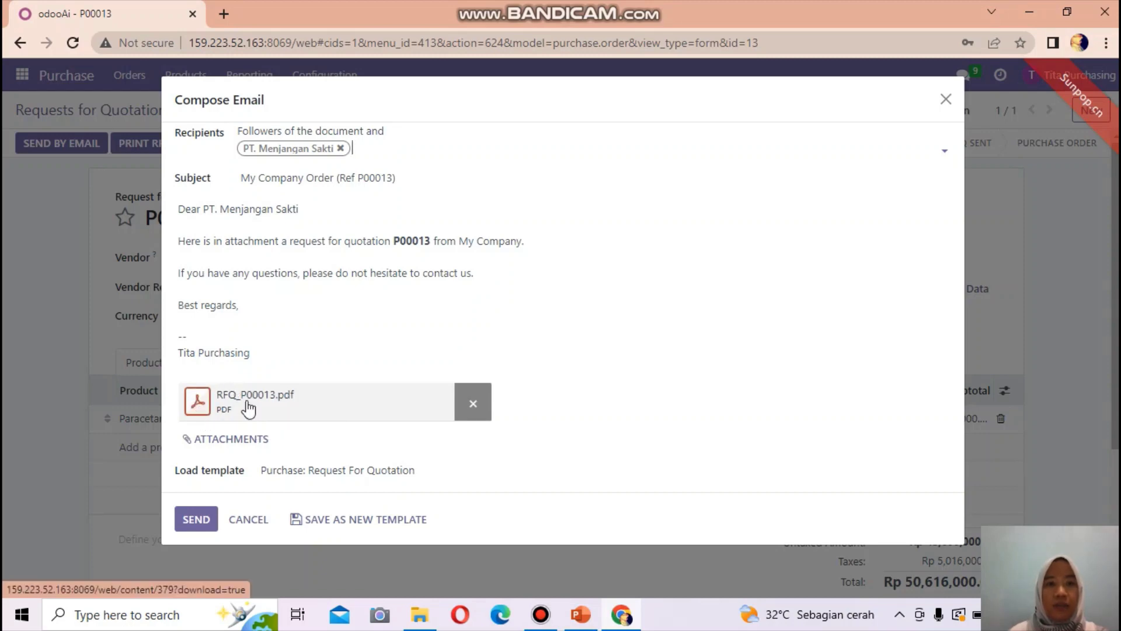
click(194, 521)
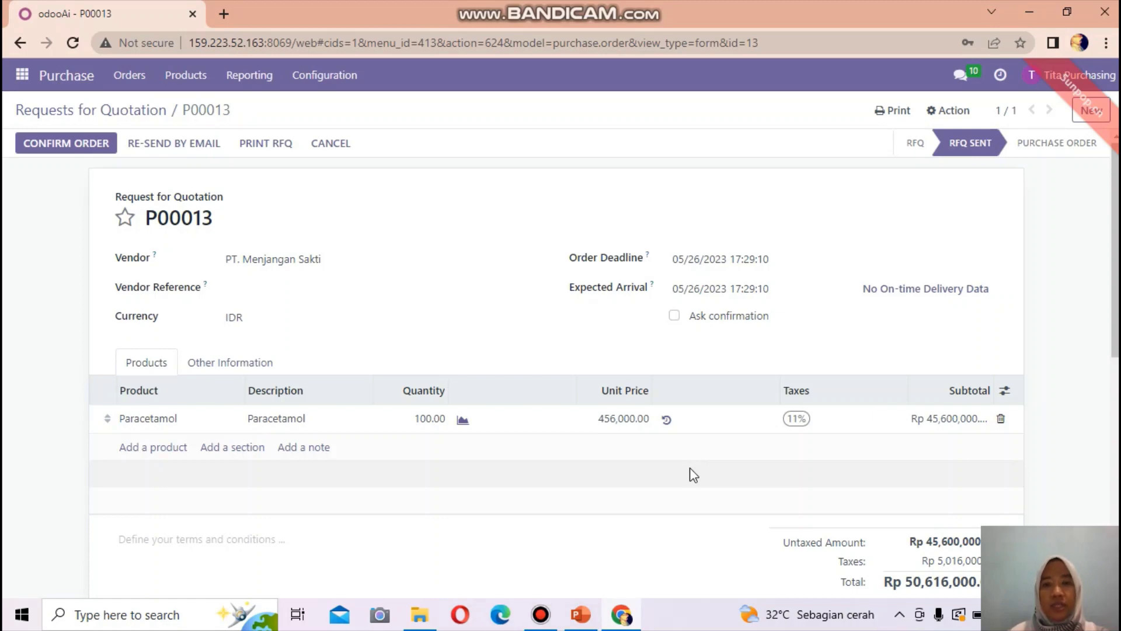
click(47, 146)
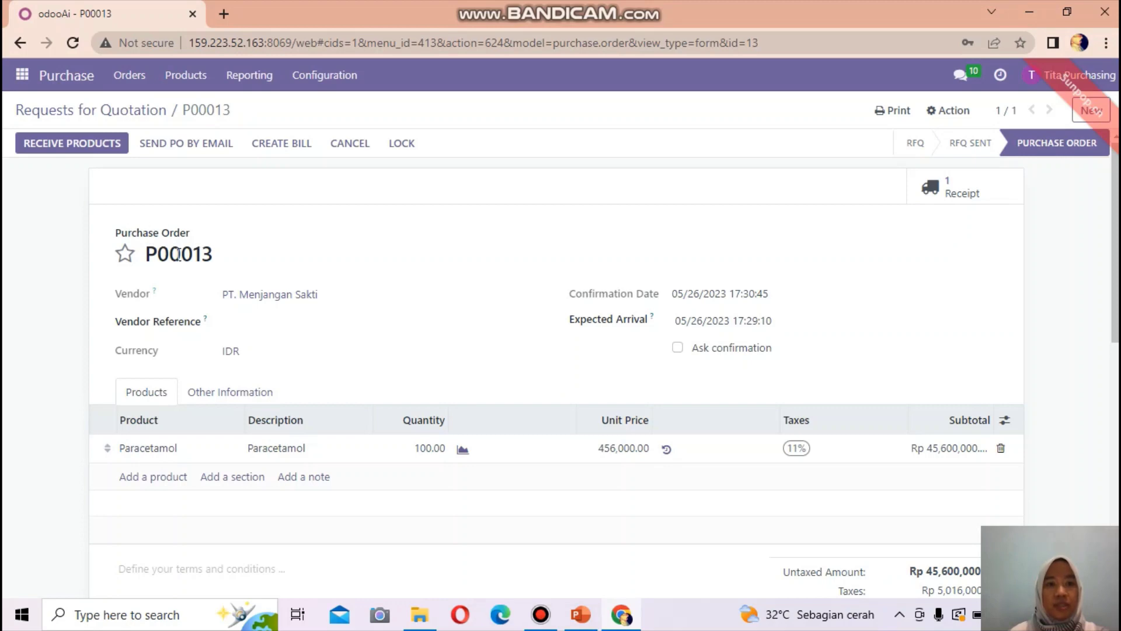
scroll(356, 395, down, 6)
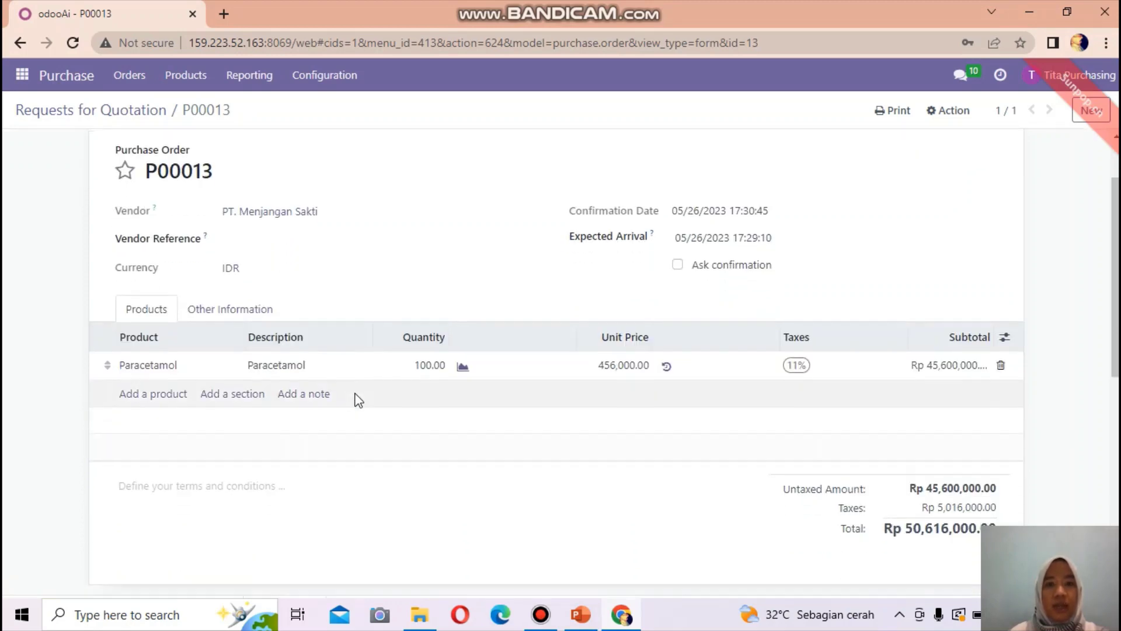
scroll(356, 397, down, 1)
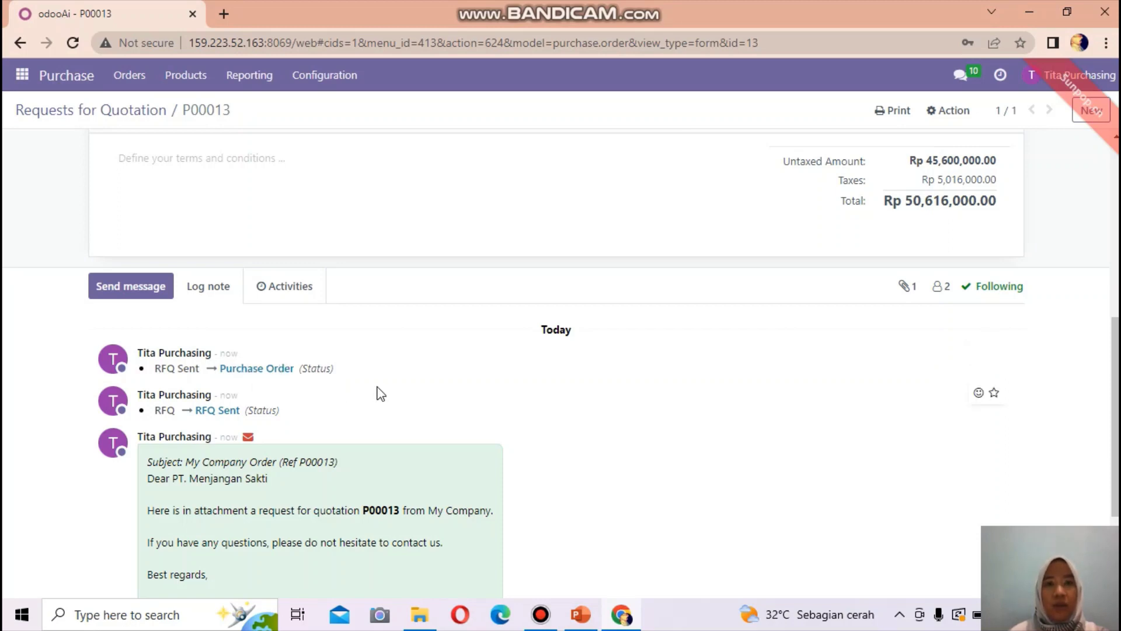
scroll(380, 393, up, 7)
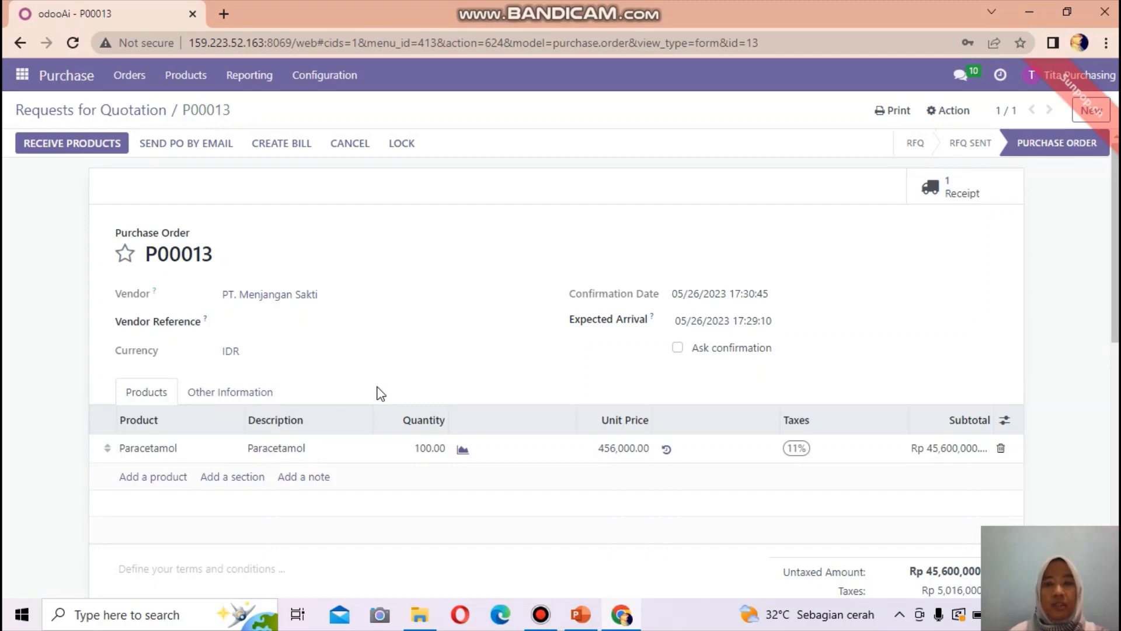
click(133, 75)
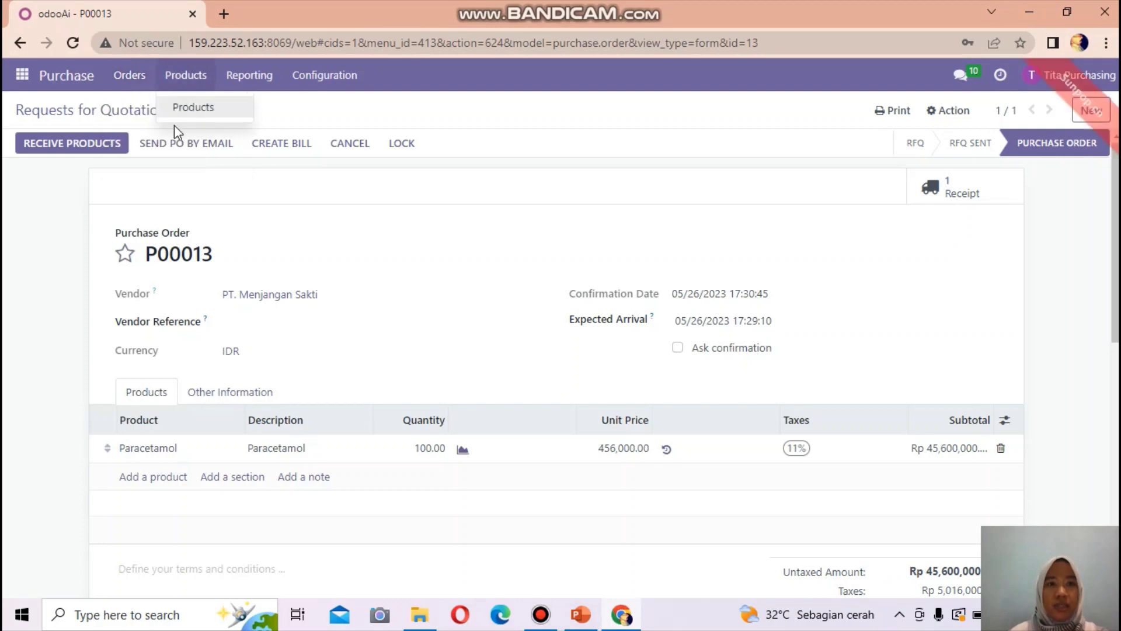
- Open the Purchase Orders list view, with P00013 at the top
click(154, 127)
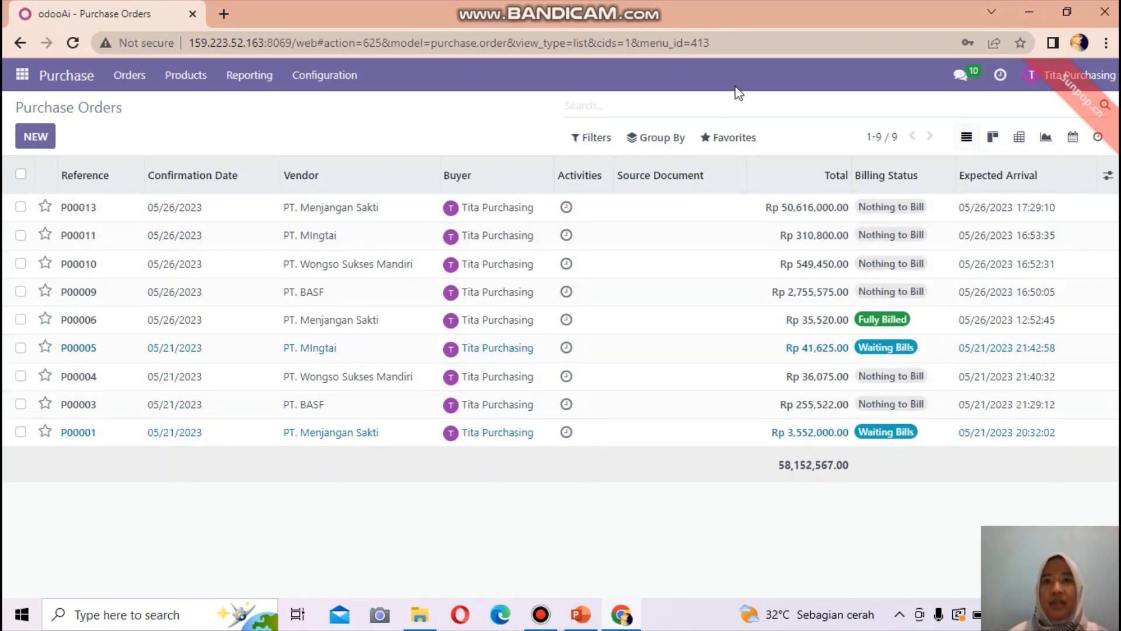
mouse_move(738, 3)
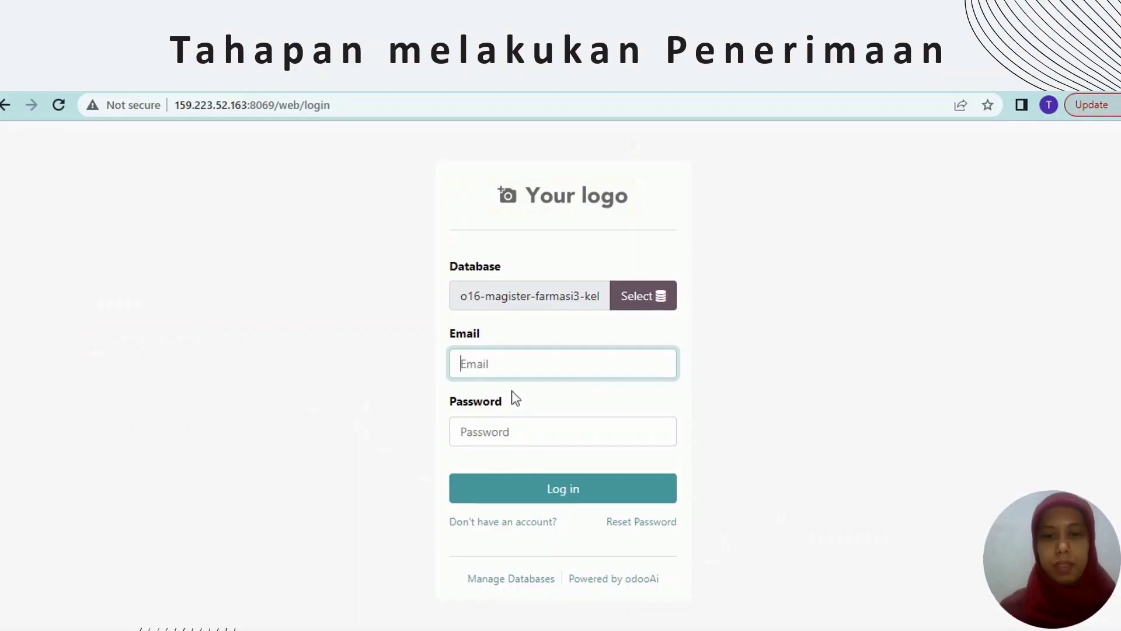
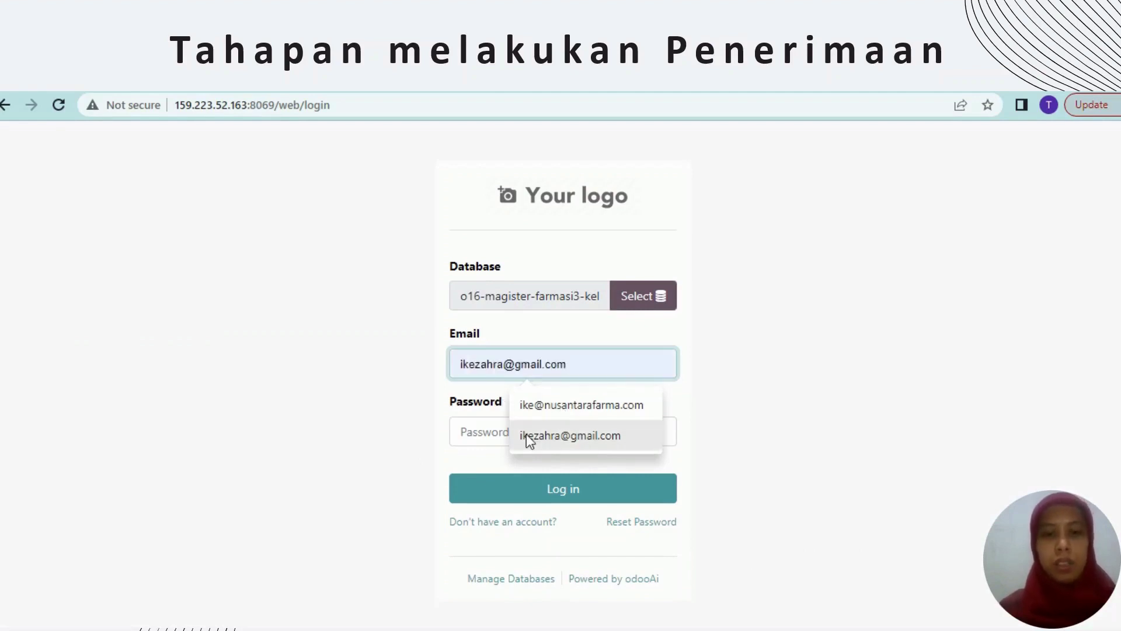
- Log in as the warehouse user with the saved email and the account password
click(539, 407)
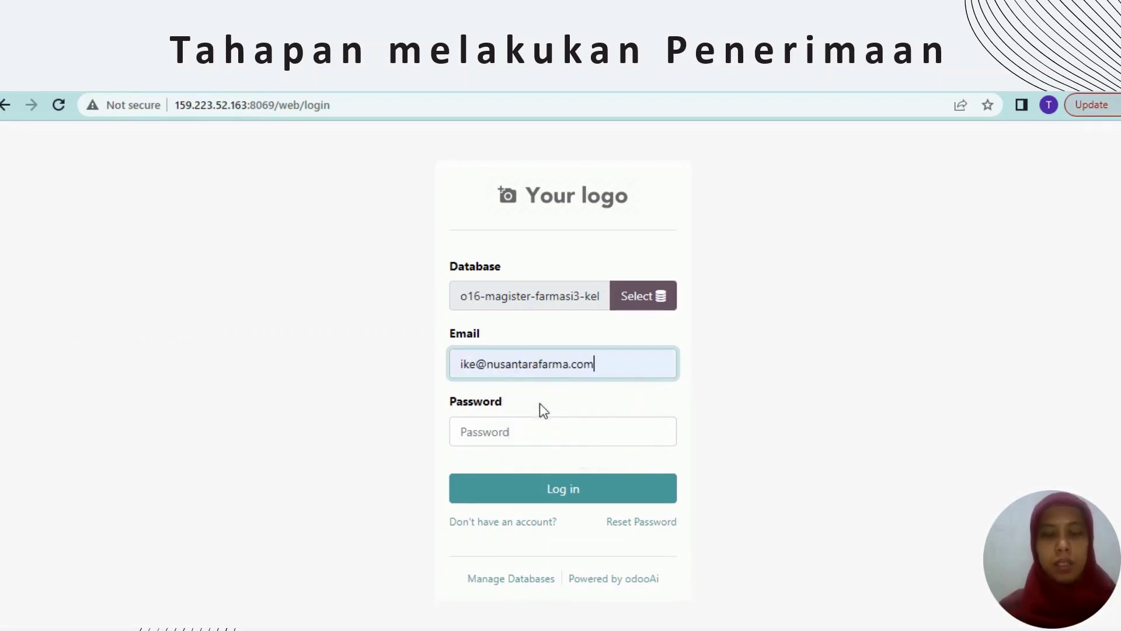
click(503, 429)
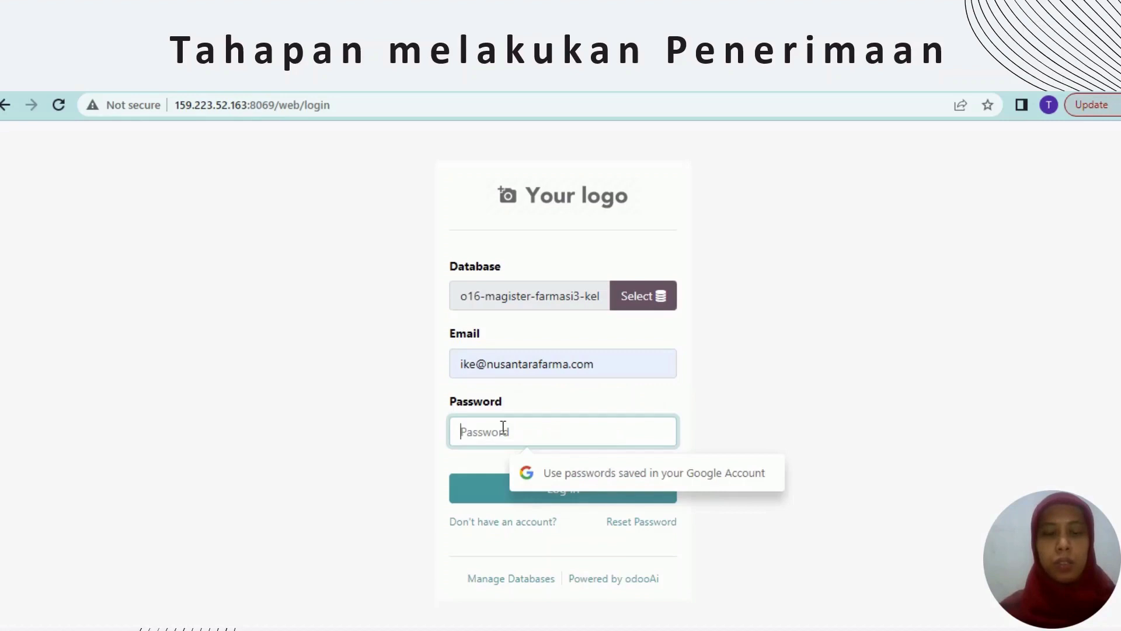
text(••••••)
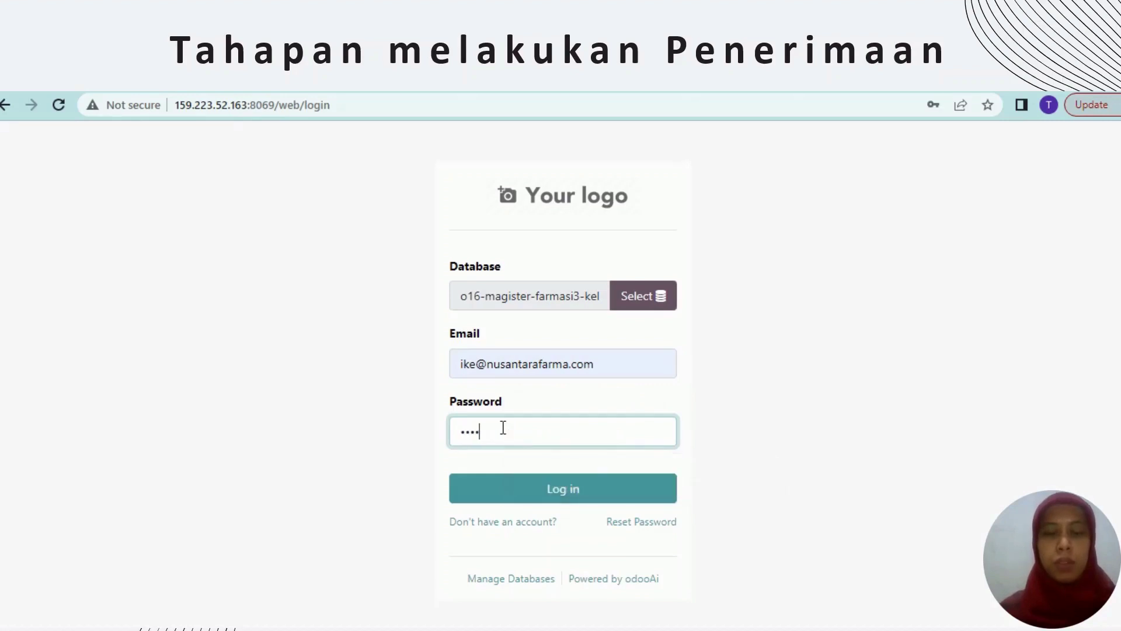
text(•••)
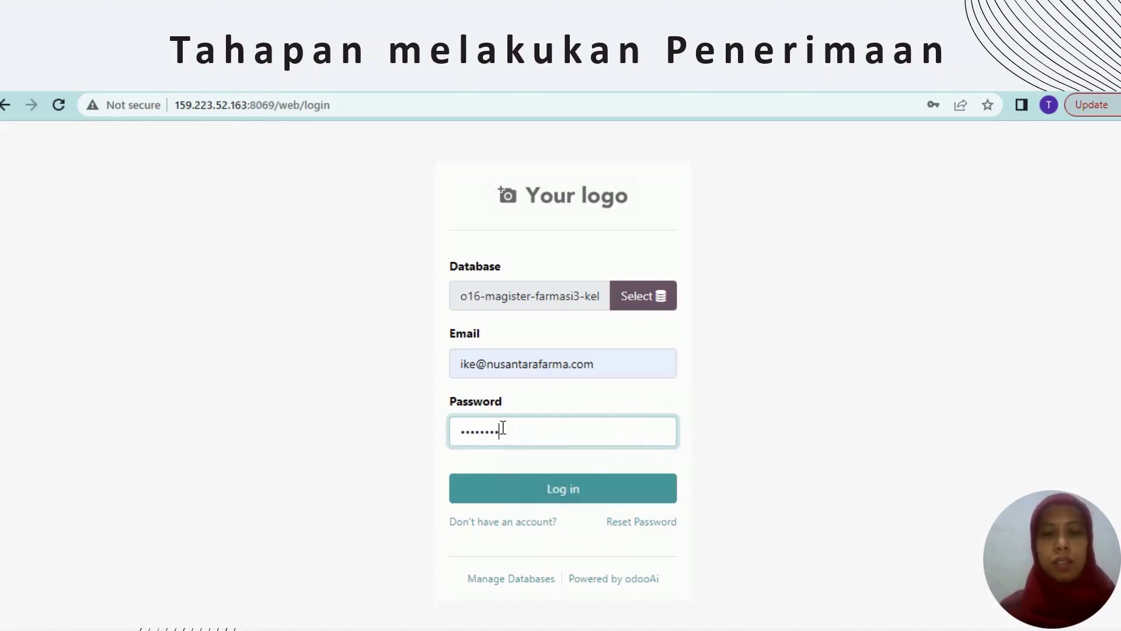
click(556, 493)
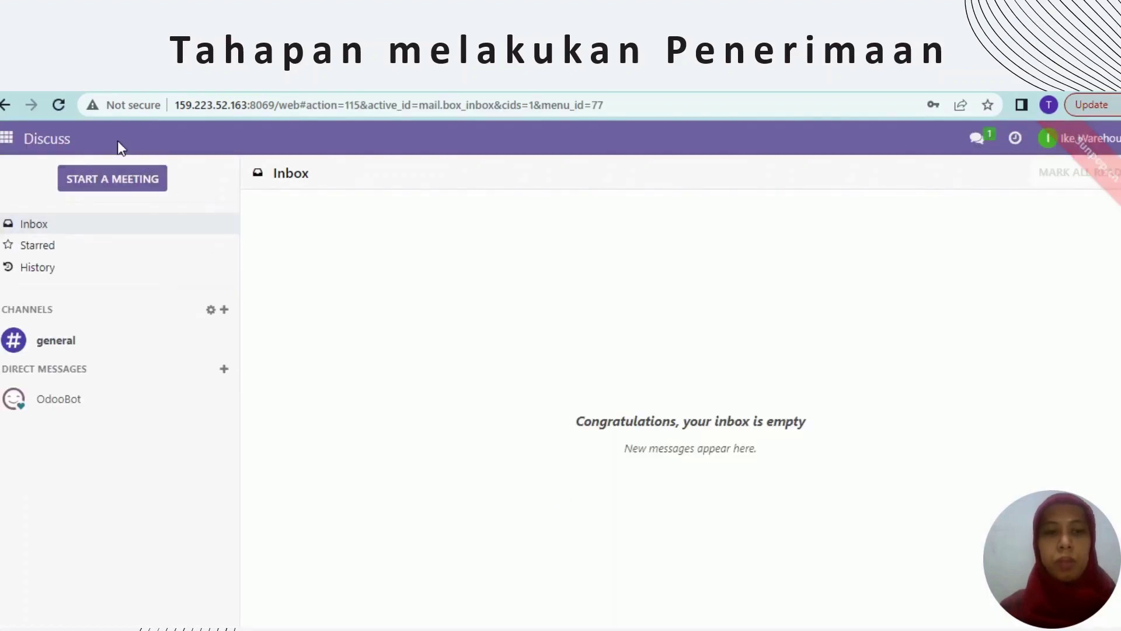
- Switch to Inventory and list the six Ready receipts from the Receipts card
click(19, 140)
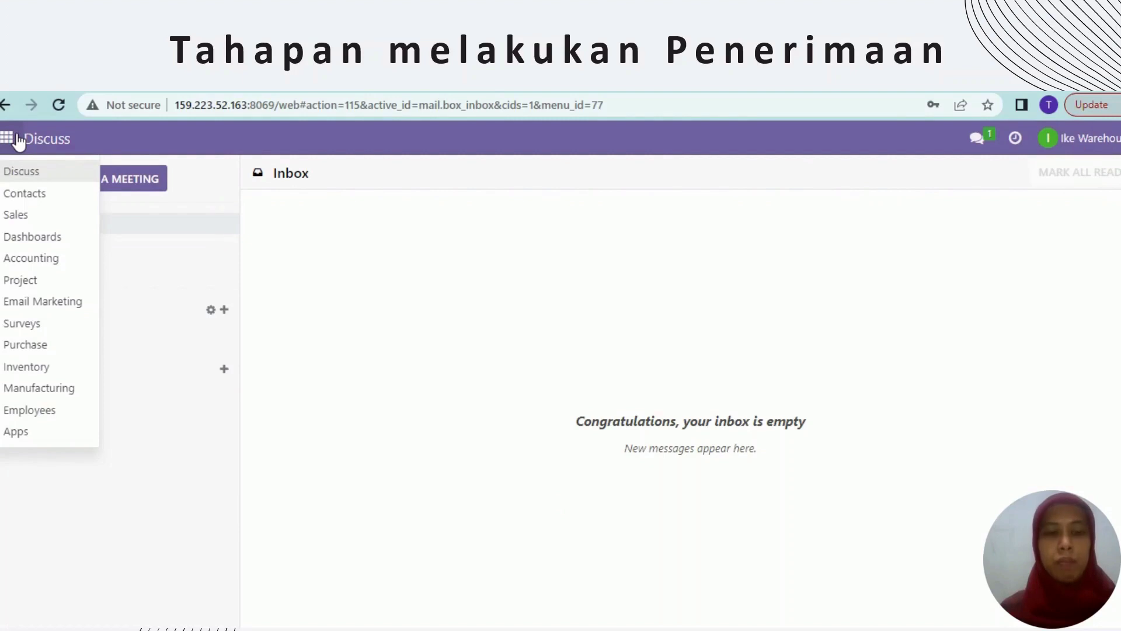
click(67, 368)
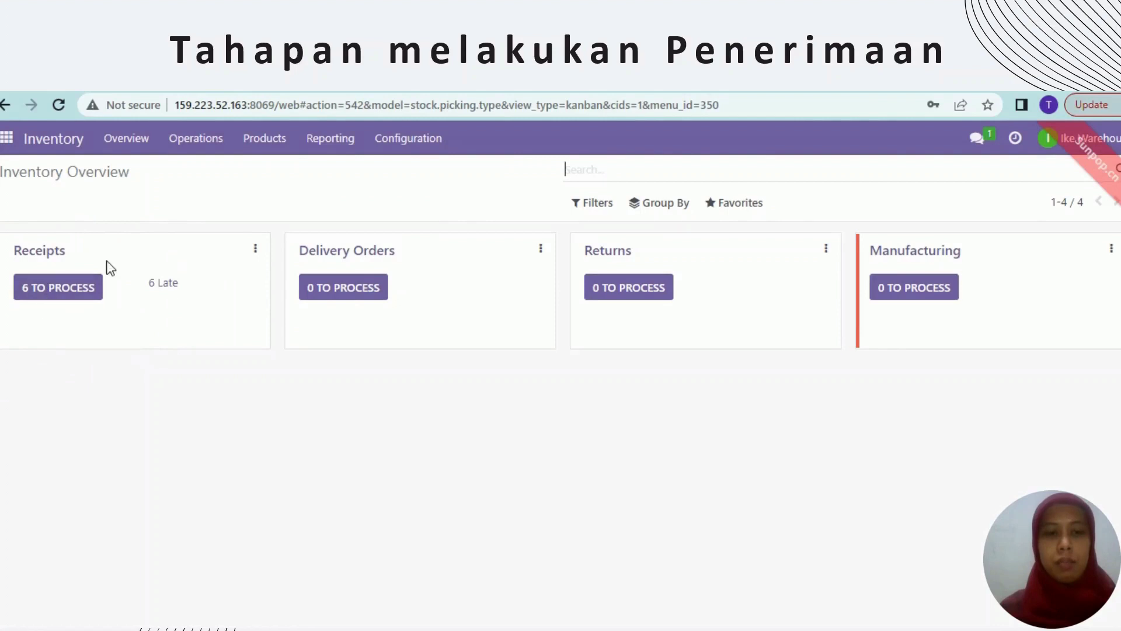
click(59, 289)
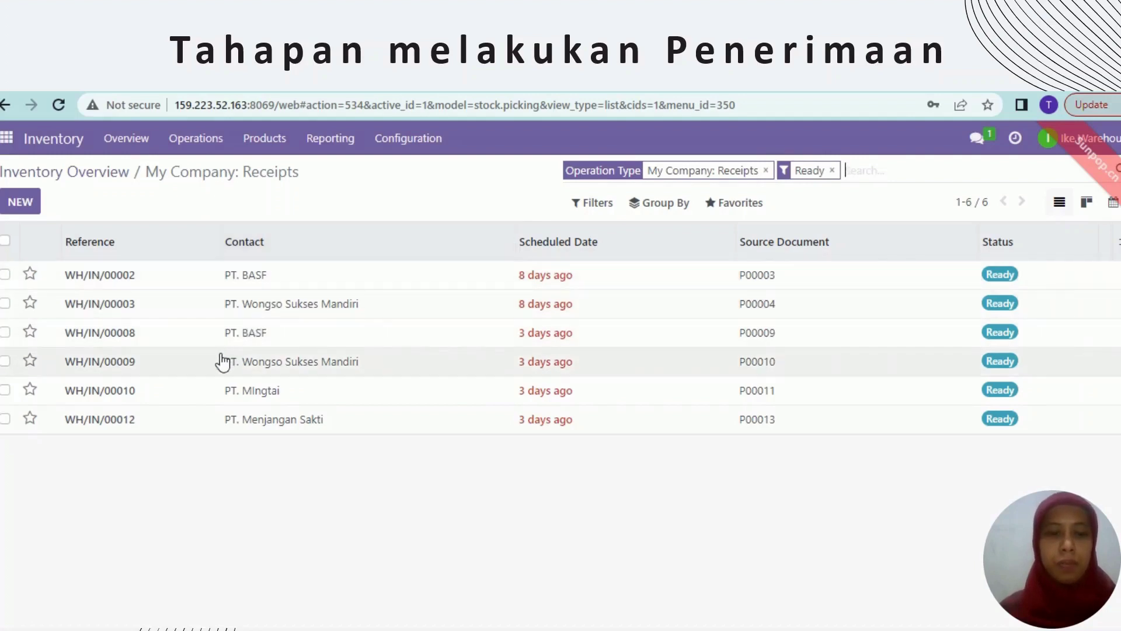
- Open receipt WH/IN/00008 and set PVP K30's done quantity to 10
click(114, 344)
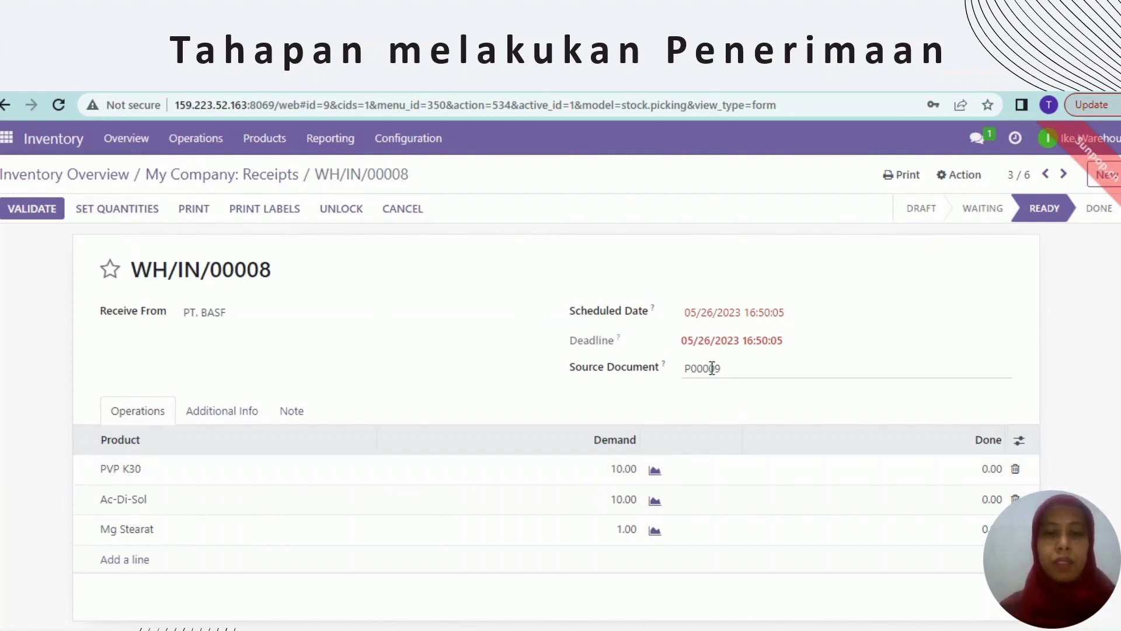
click(991, 453)
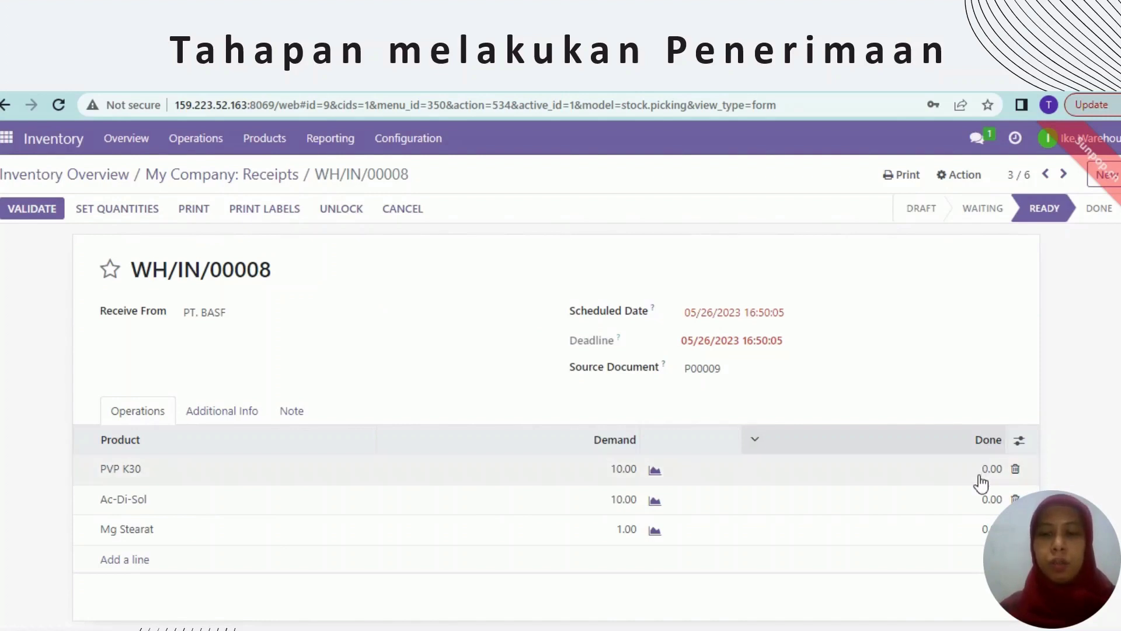
click(981, 474)
click(970, 475)
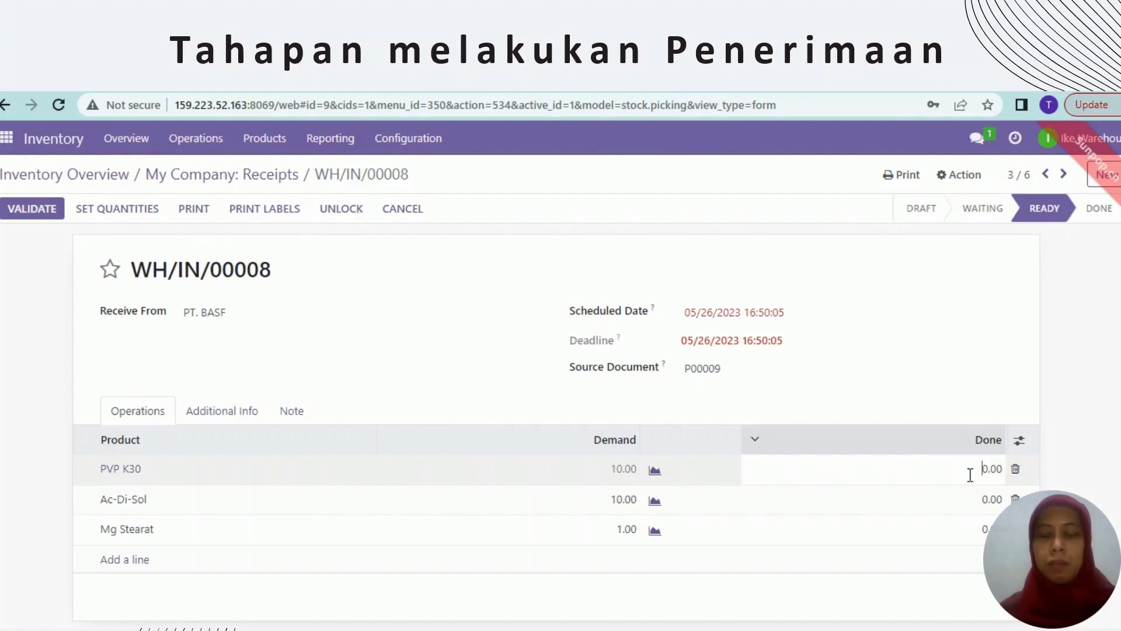
text(10)
key(BackSpace)
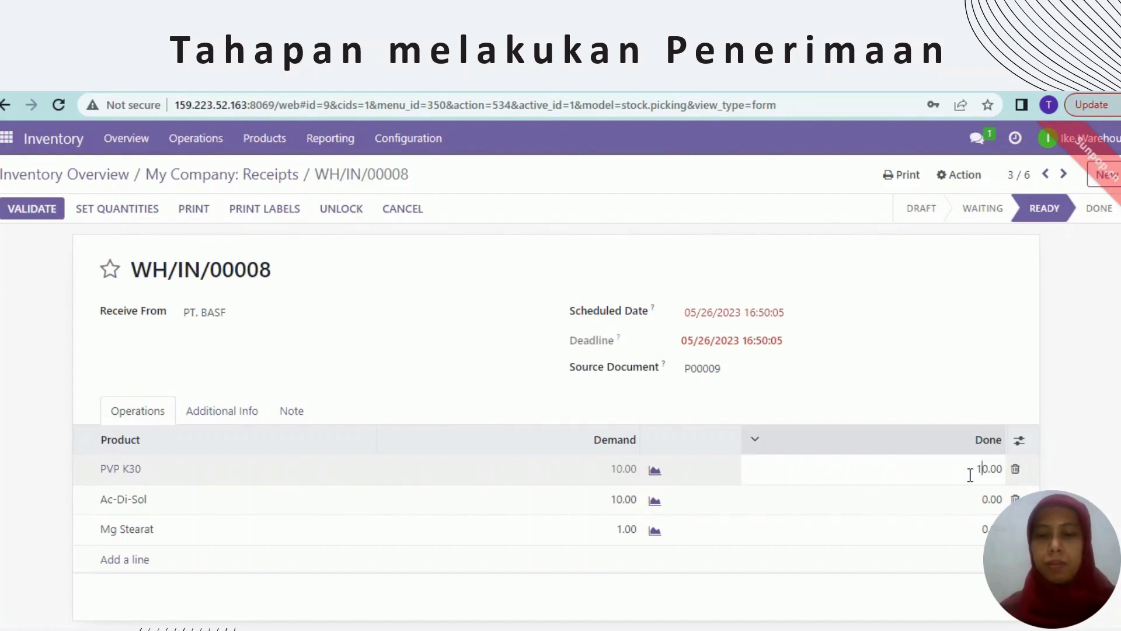
- Set the done quantities for Ac-Di-Sol to 10 and Mg Stearat to 1
click(980, 503)
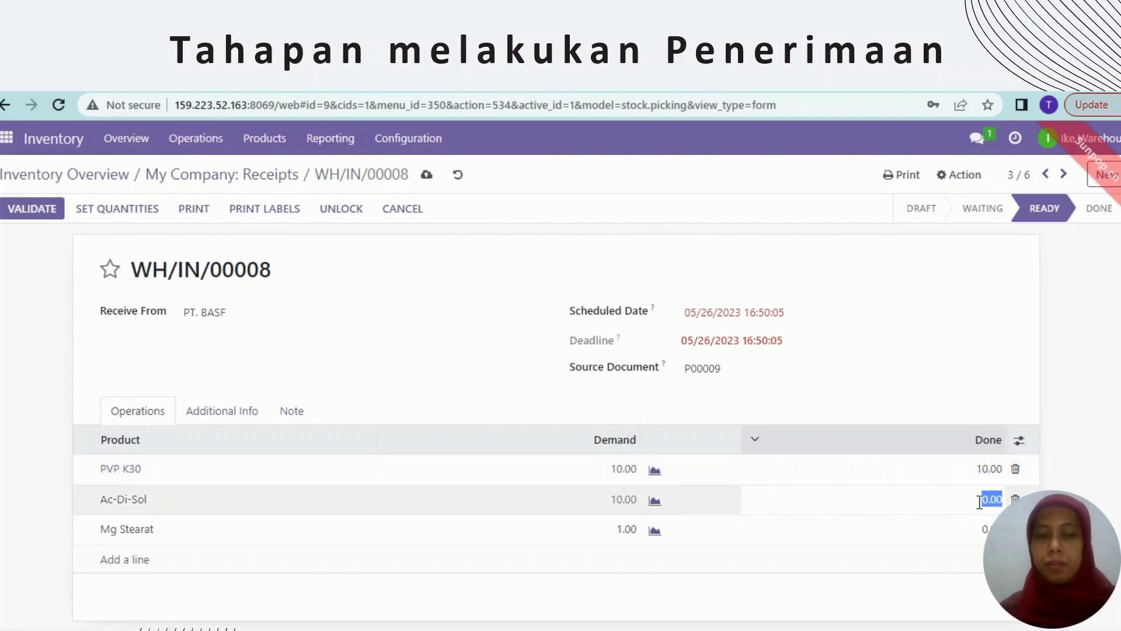
click(979, 503)
text(1)
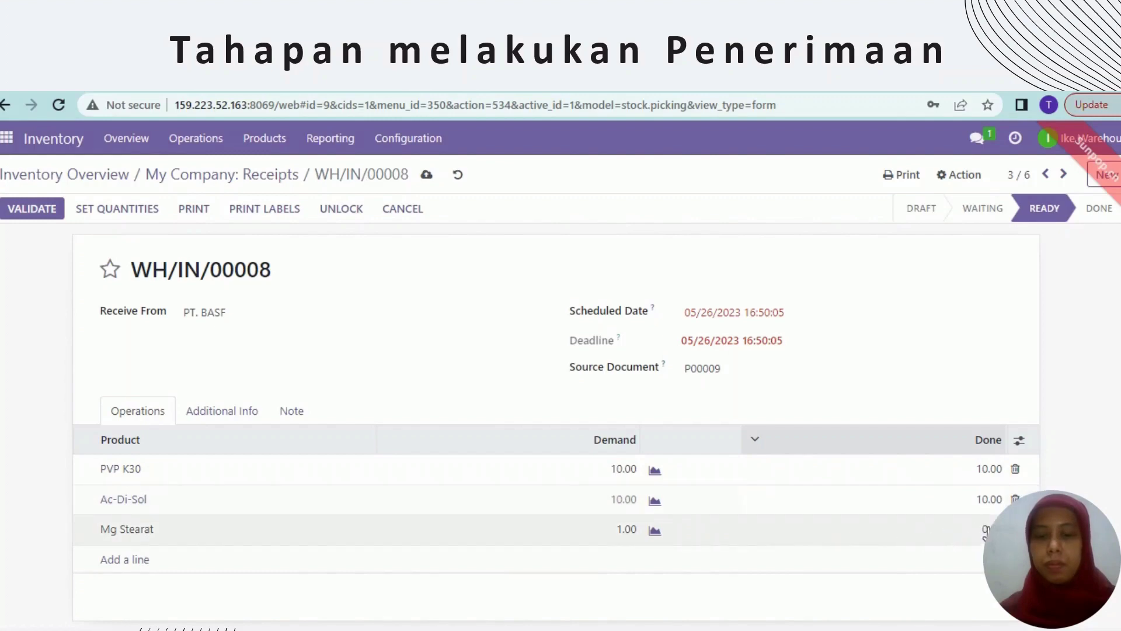
click(984, 530)
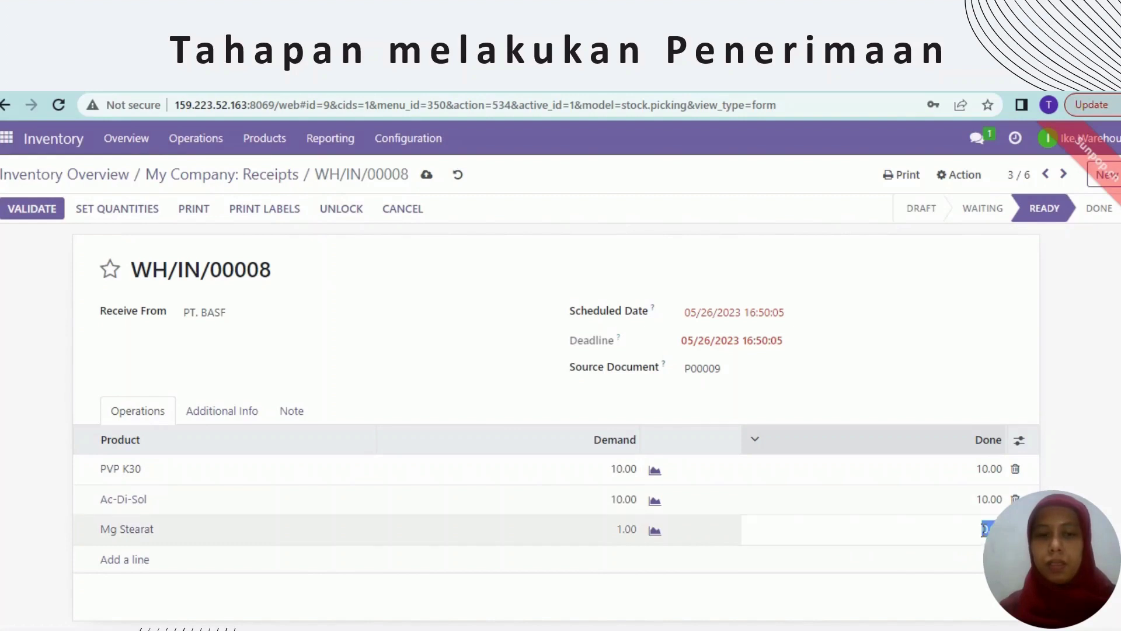
click(986, 528)
key(BackSpace)
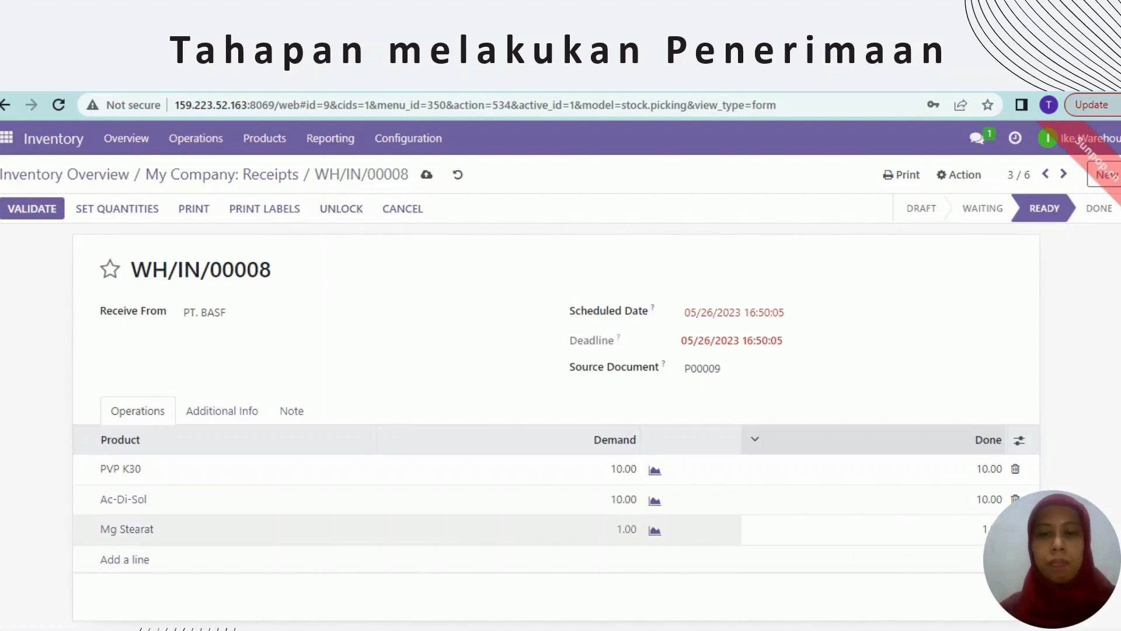
scroll(987, 528, down, 3)
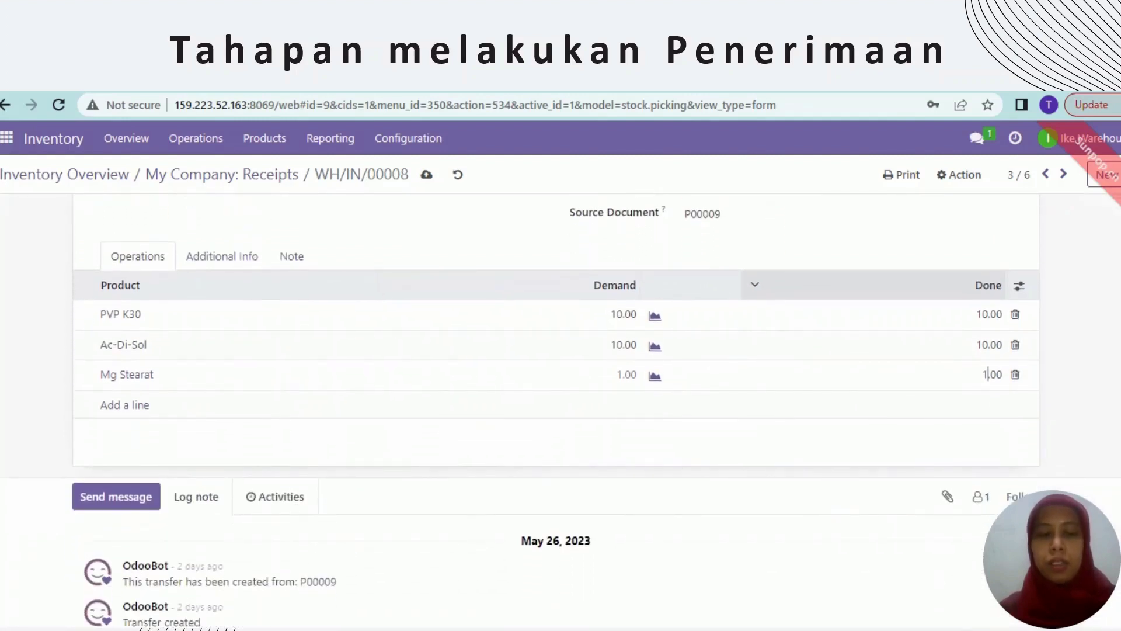
scroll(987, 528, up, 3)
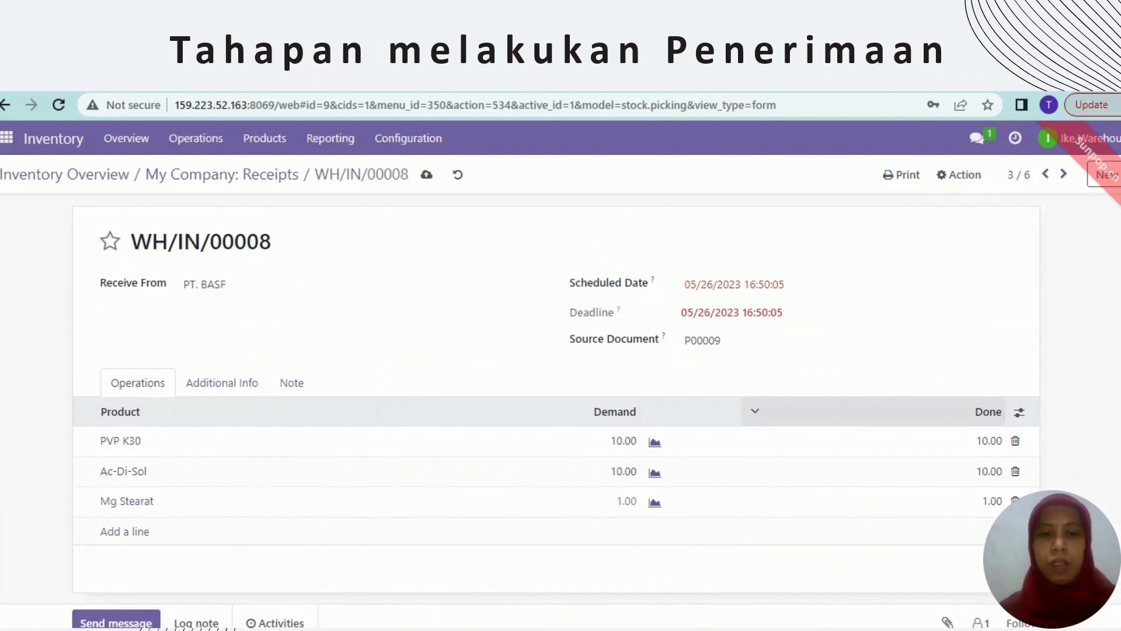
scroll(560, 409, up, 1)
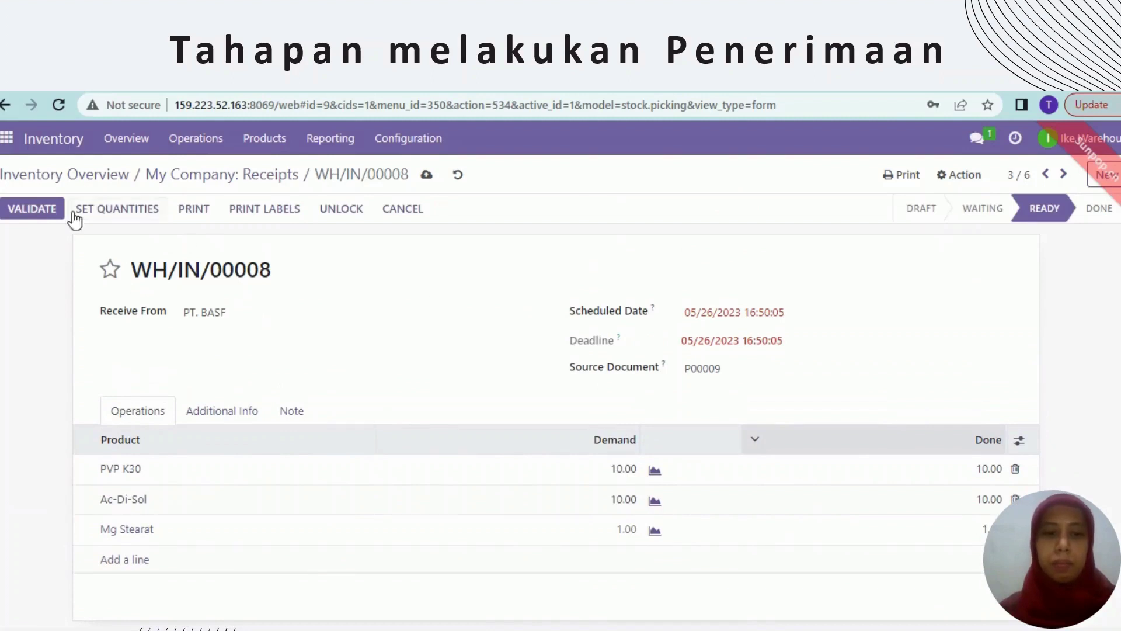
- Validate receipt WH/IN/00008 and go to the Inventory product list
click(39, 210)
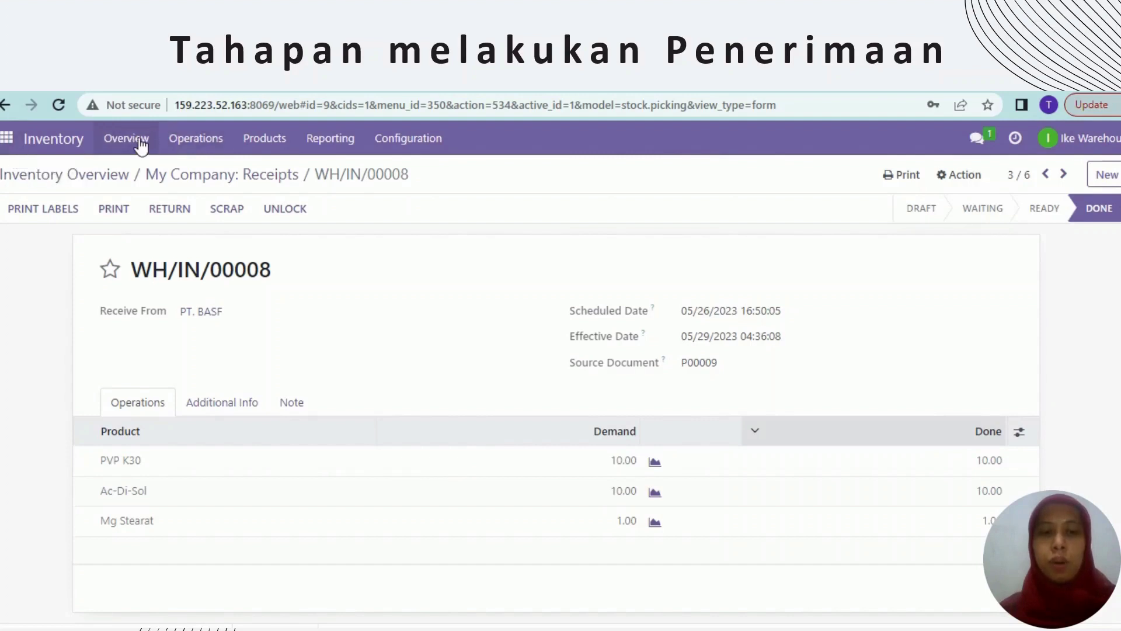
click(259, 151)
click(273, 172)
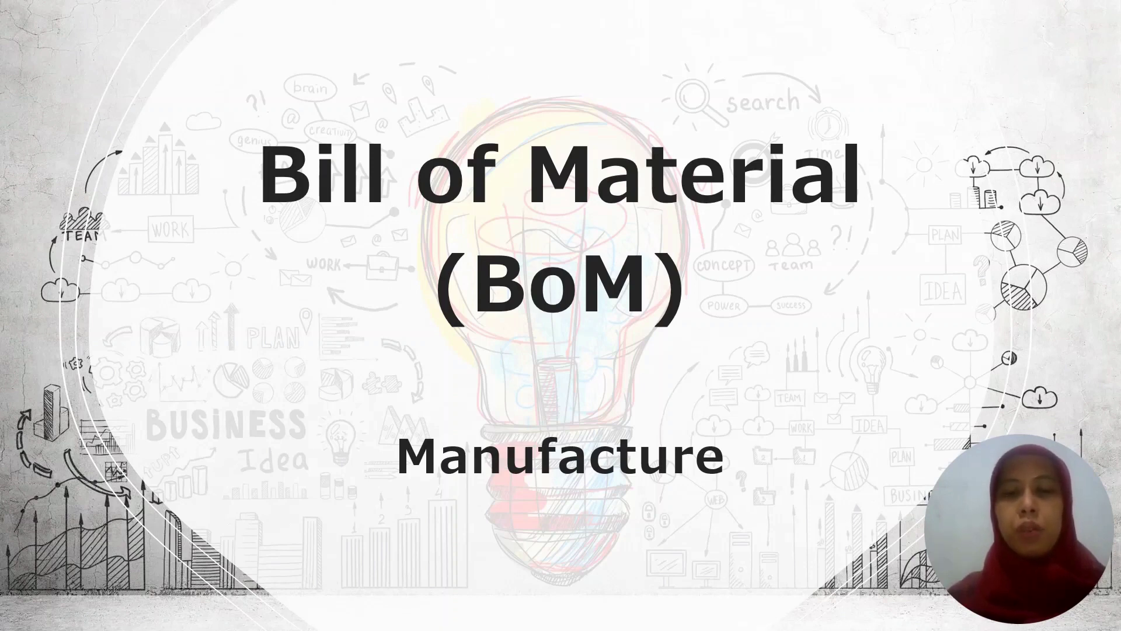
- Advance the presentation to the Kitamol tablet formula slide
key(Right)
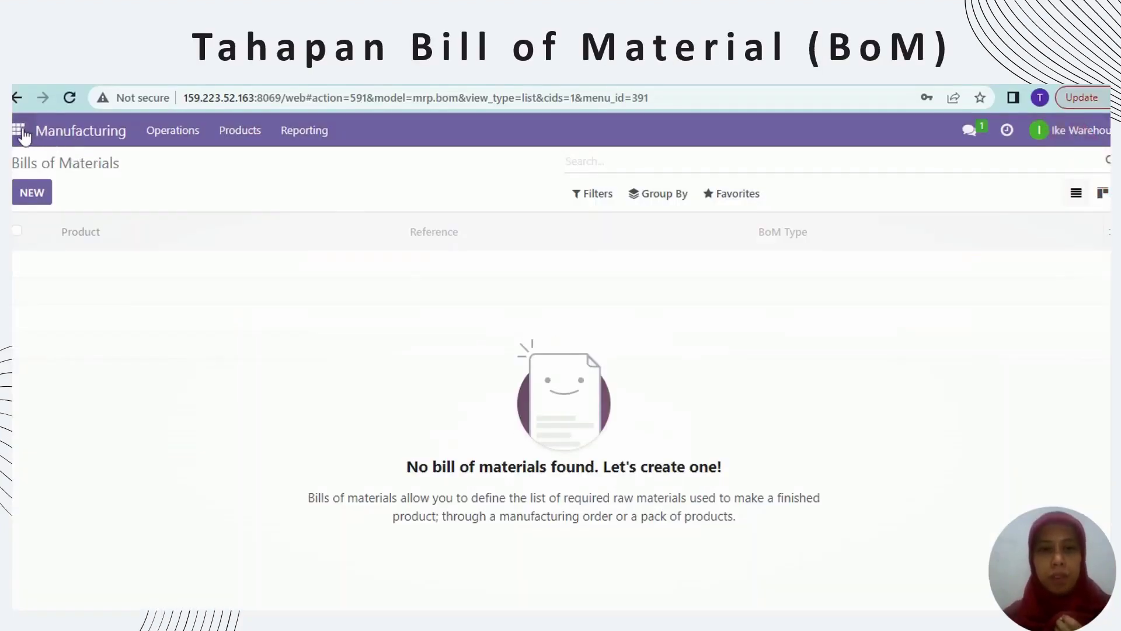
- Start a new Manufacturing bill of materials for 10,000 KITAMOL 500 MG TABLET
click(19, 130)
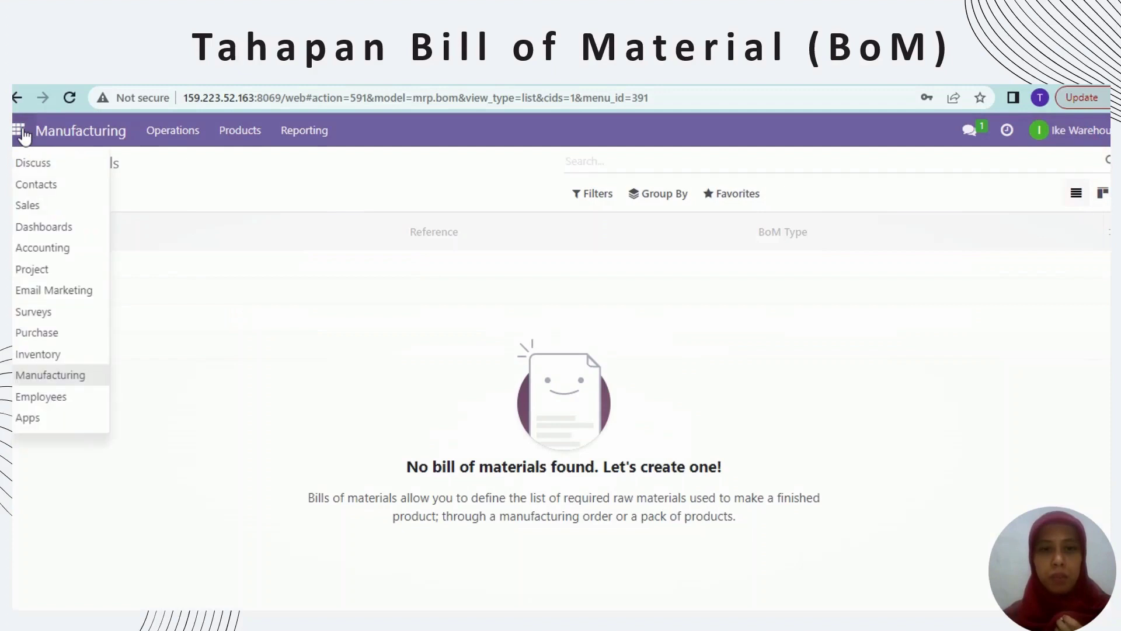
click(56, 377)
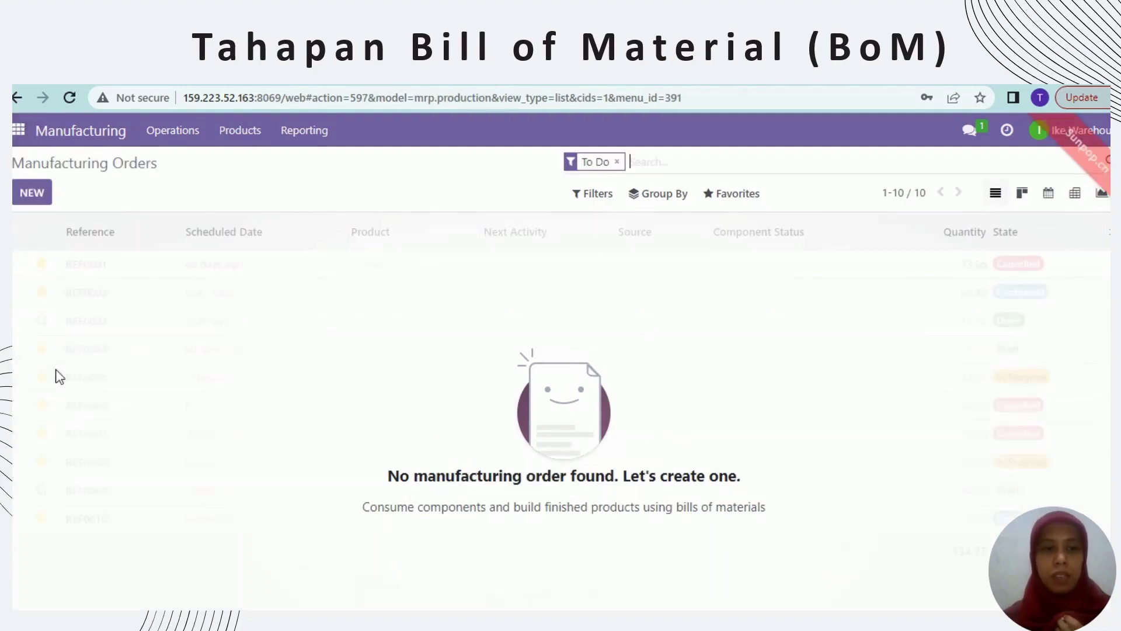
click(241, 141)
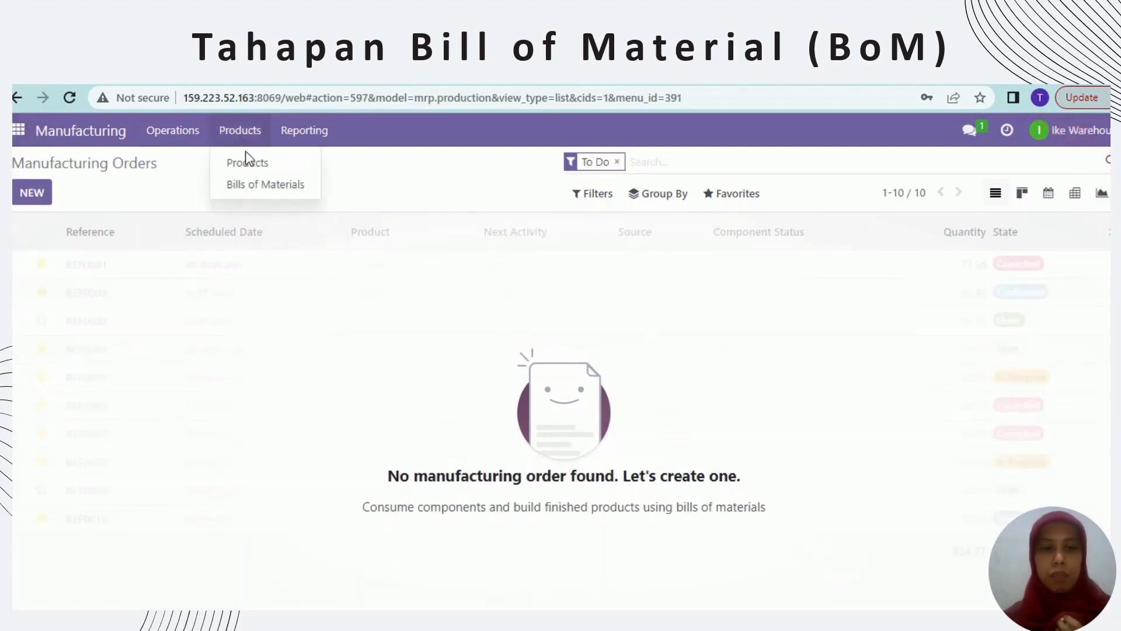
click(258, 186)
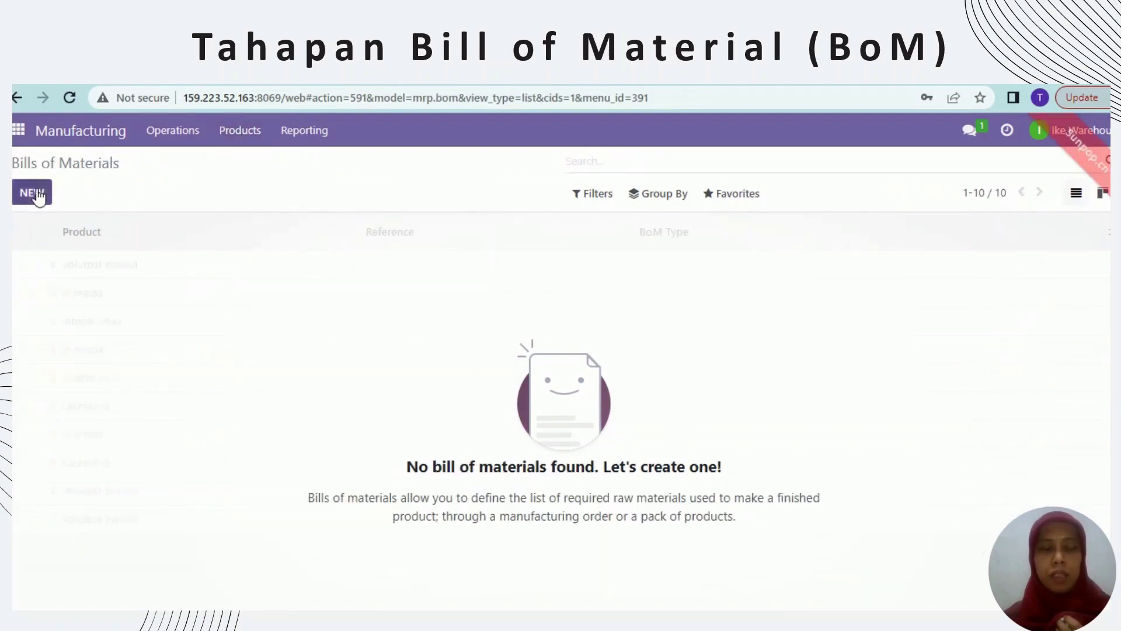
click(33, 194)
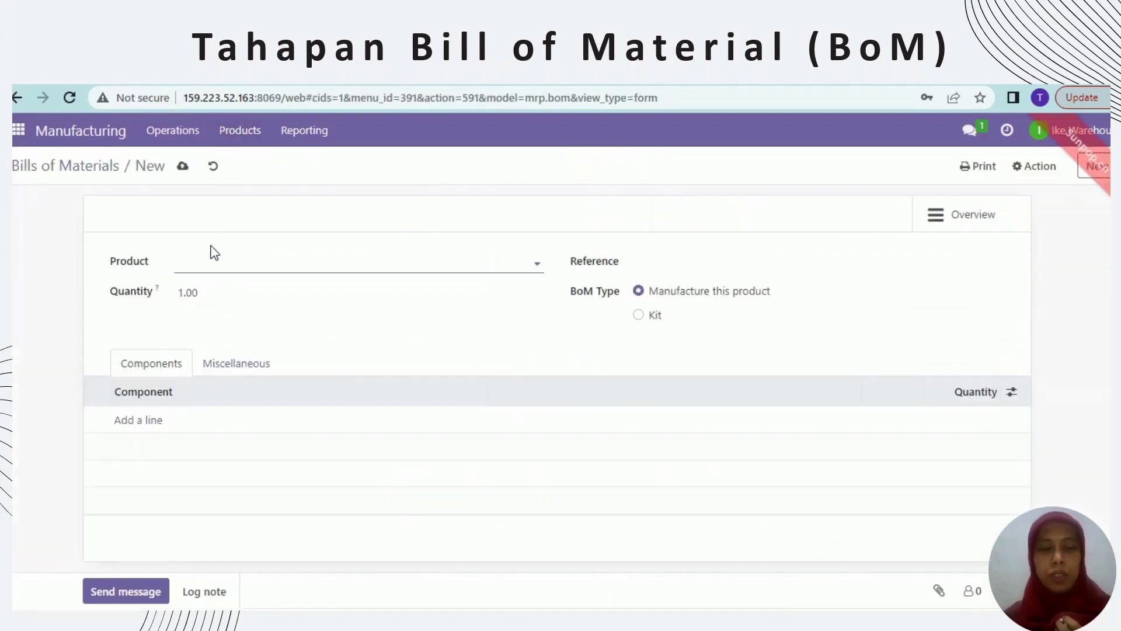
text(Kita)
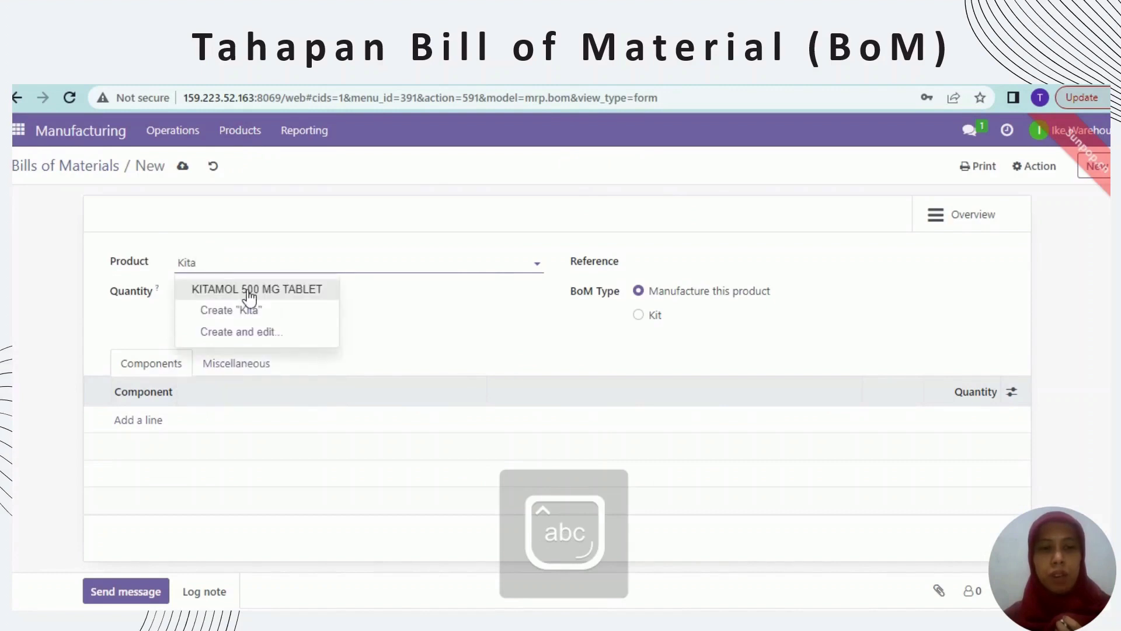
click(247, 289)
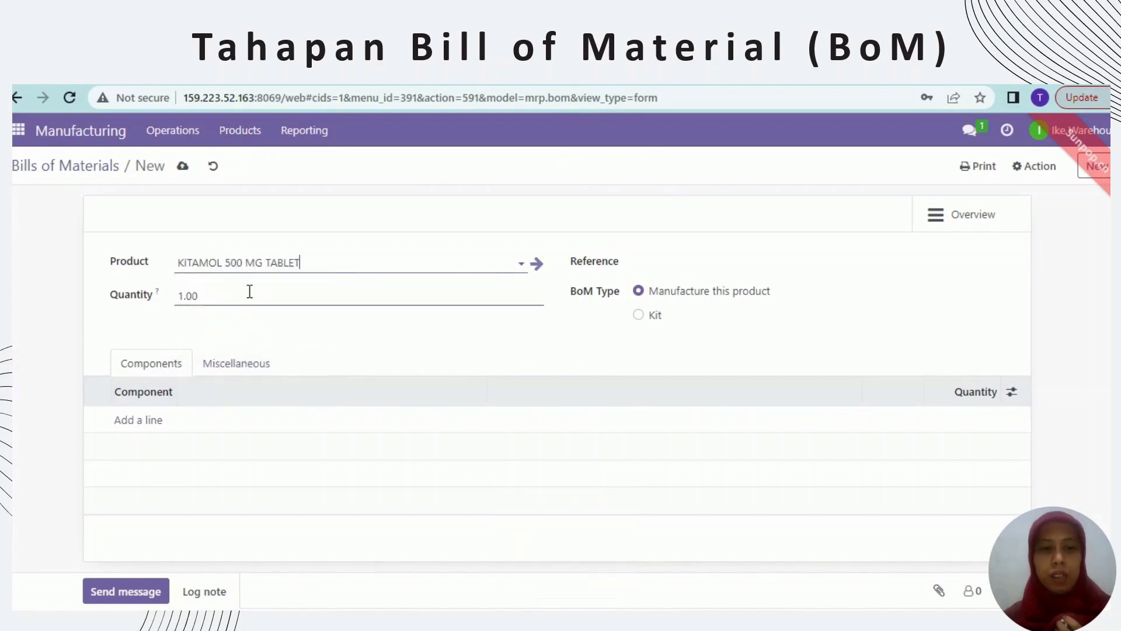
click(183, 294)
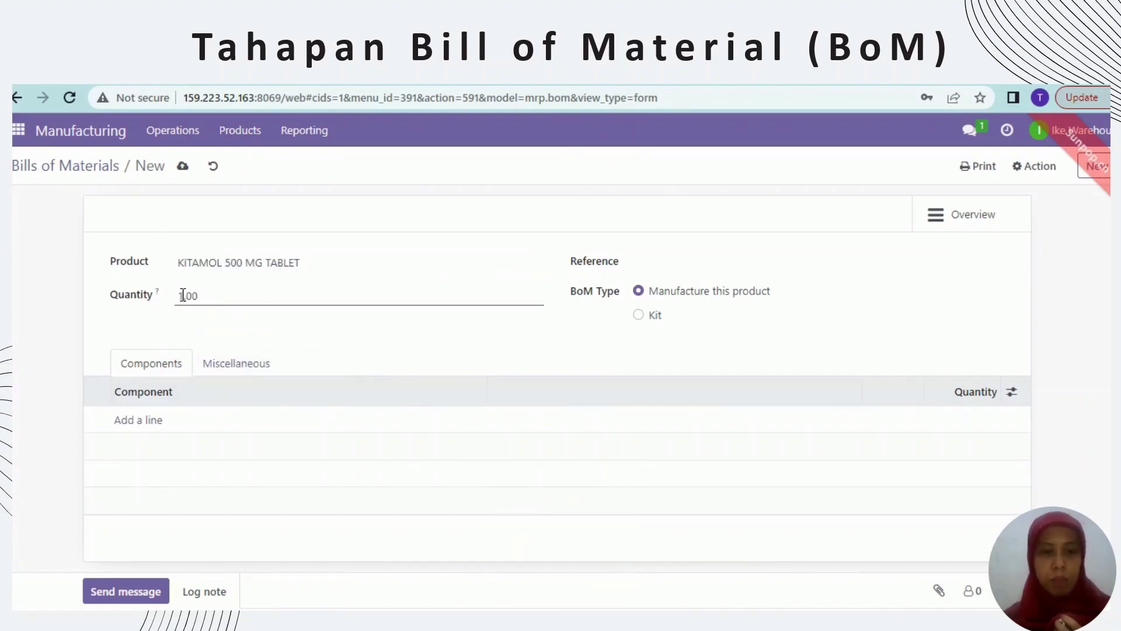
text(0)
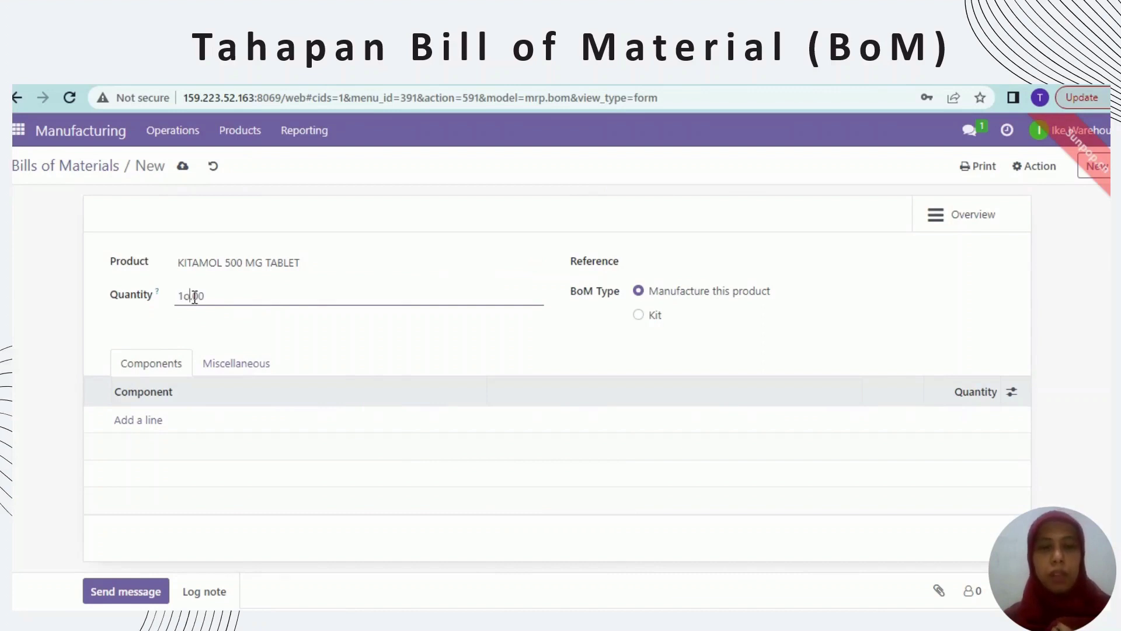
text(000)
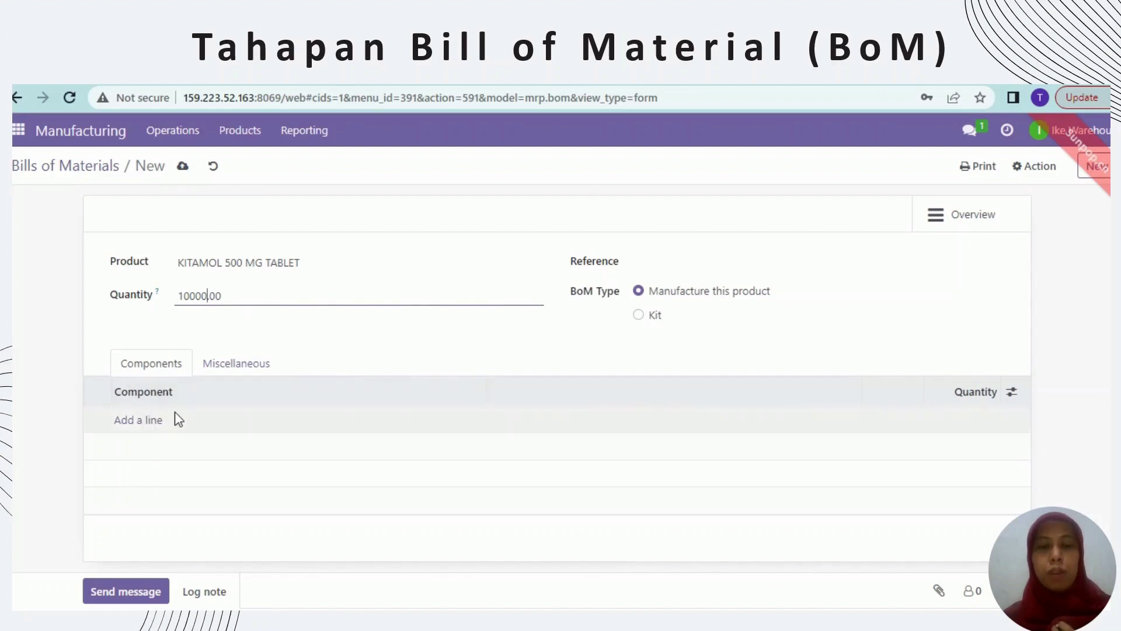
- Add Paracetamol as the first component with quantity 50
click(146, 428)
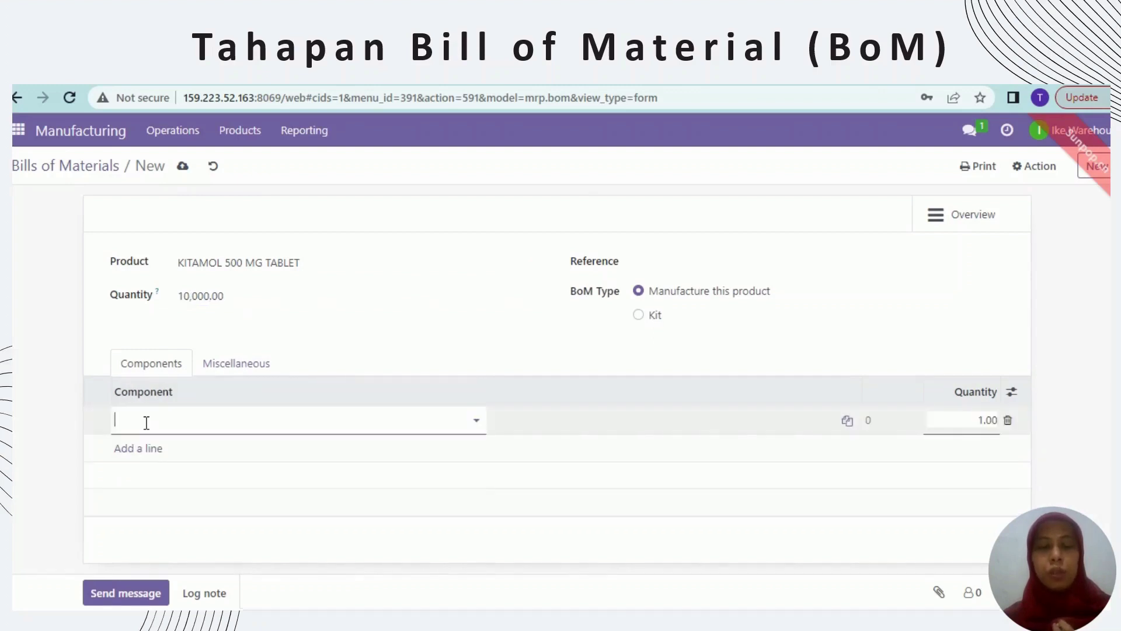
key(Caps_Lock)
text(P)
key(Caps_Lock)
text(ara)
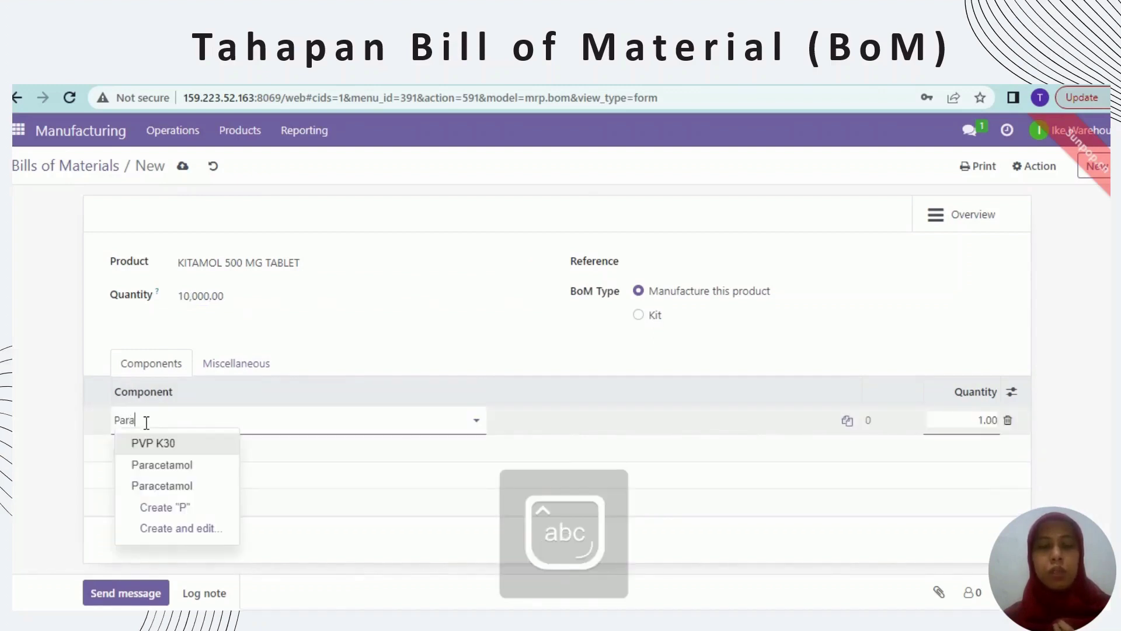
text(ceta)
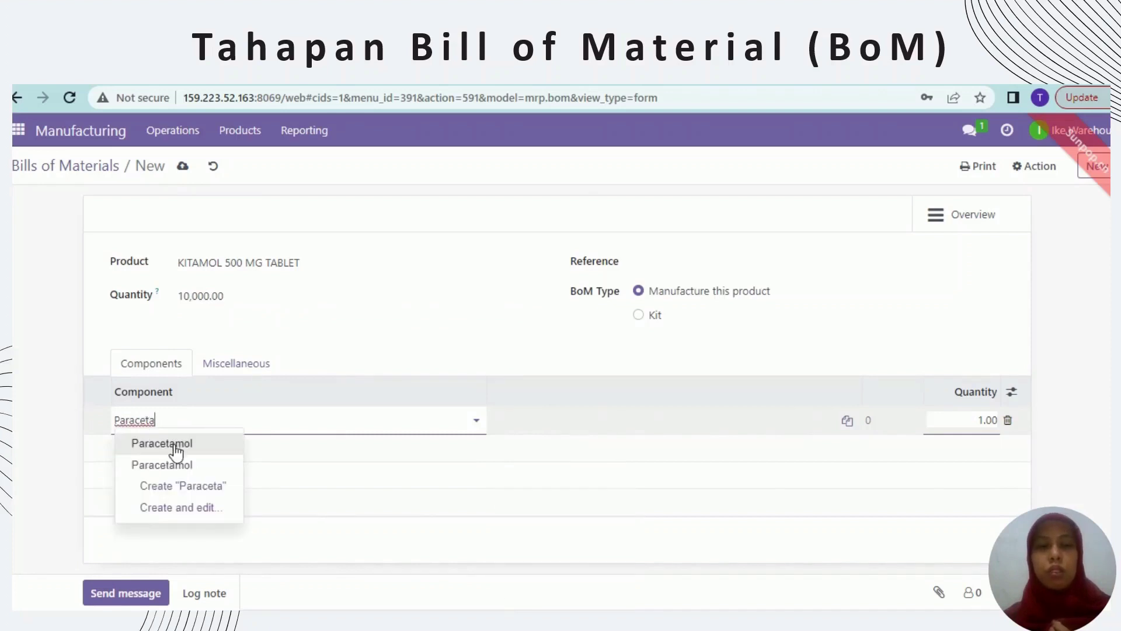
click(177, 452)
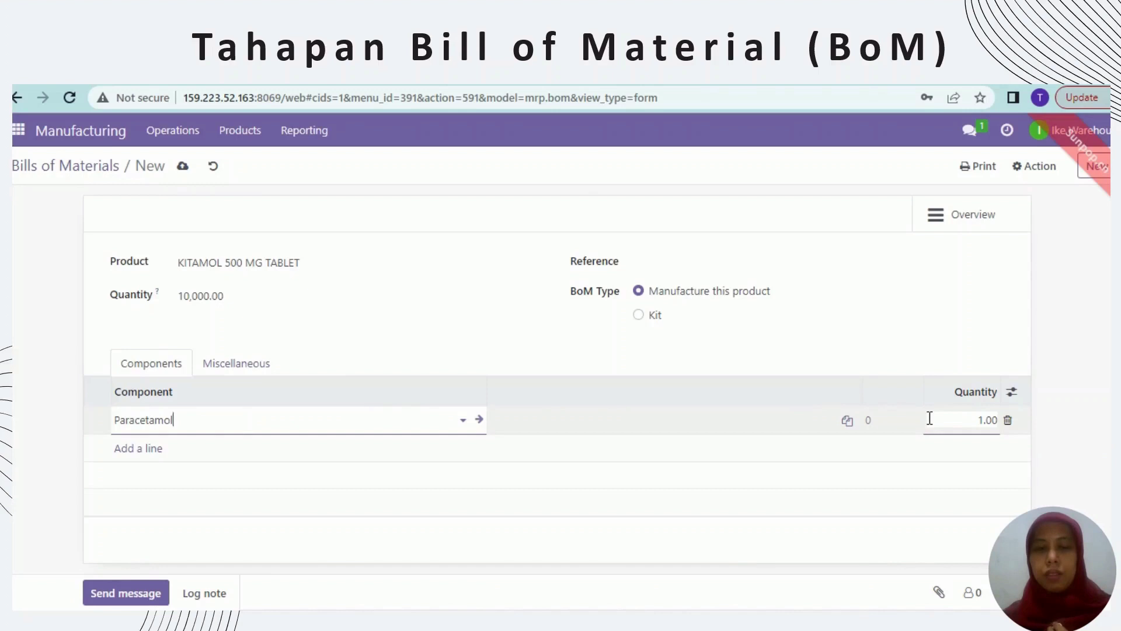
click(986, 425)
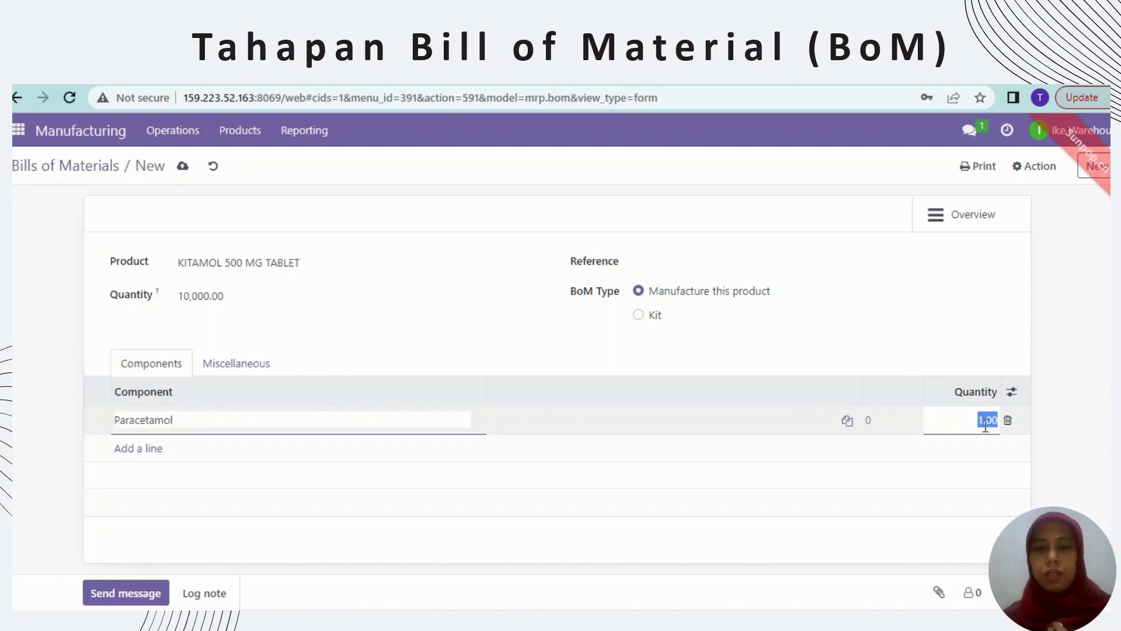
click(986, 425)
text(5)
text(50)
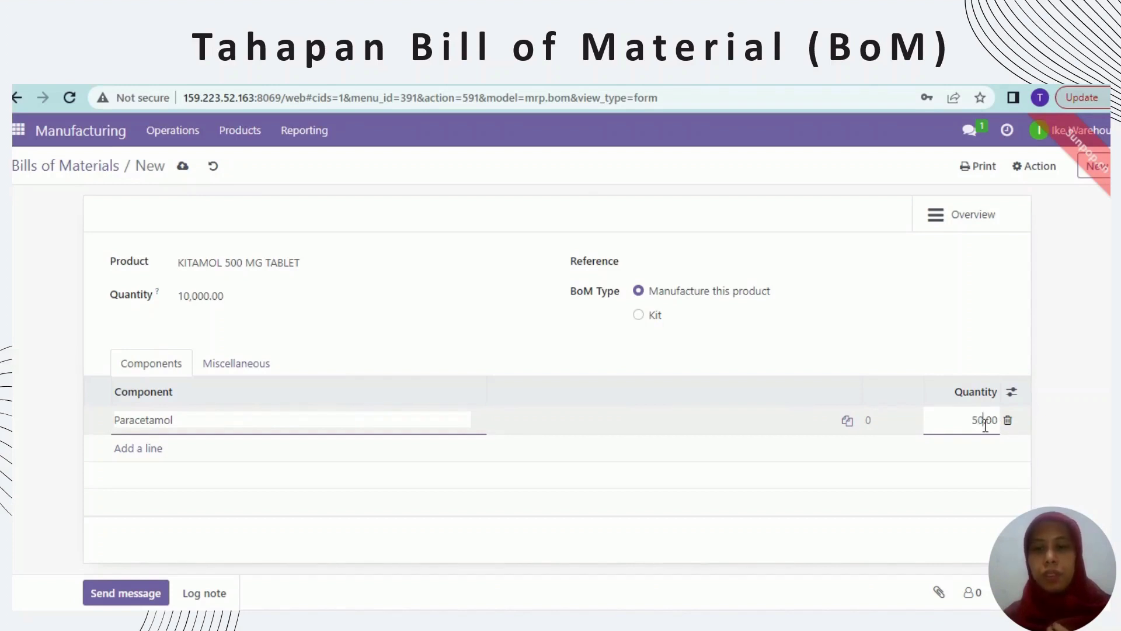
- Add PVP K30 as a component with quantity 3.60
click(163, 447)
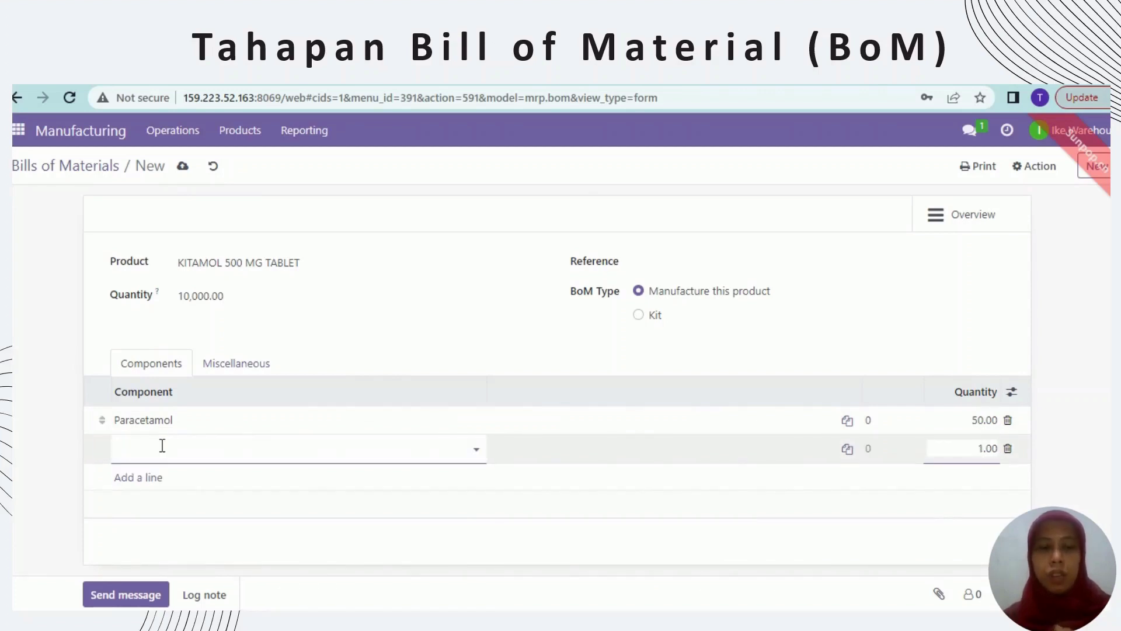
text(pv)
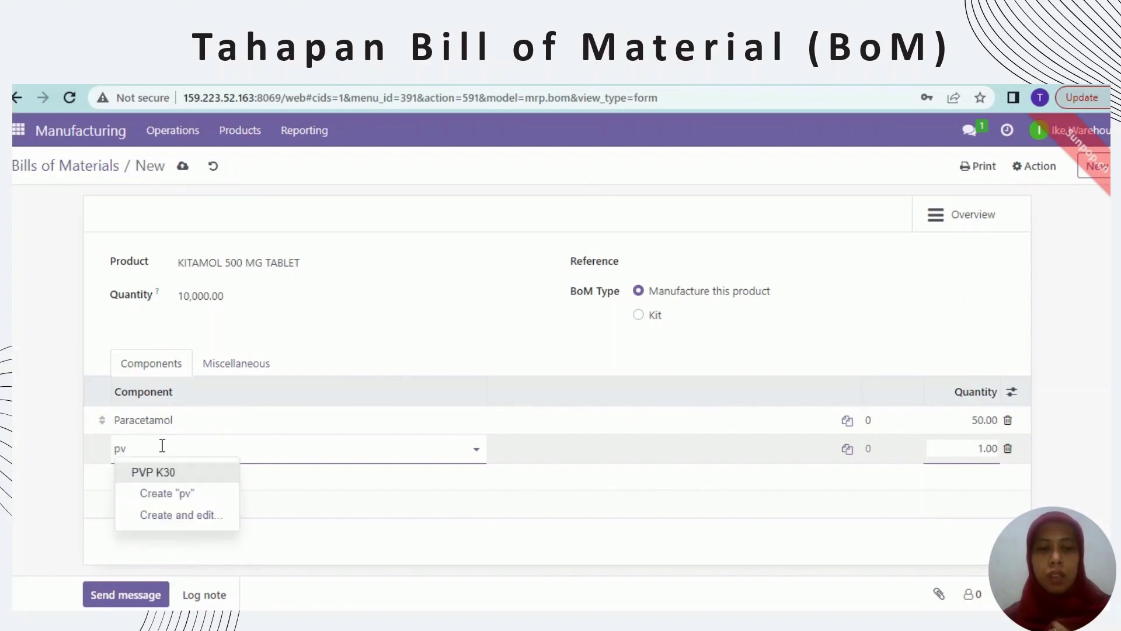
click(174, 474)
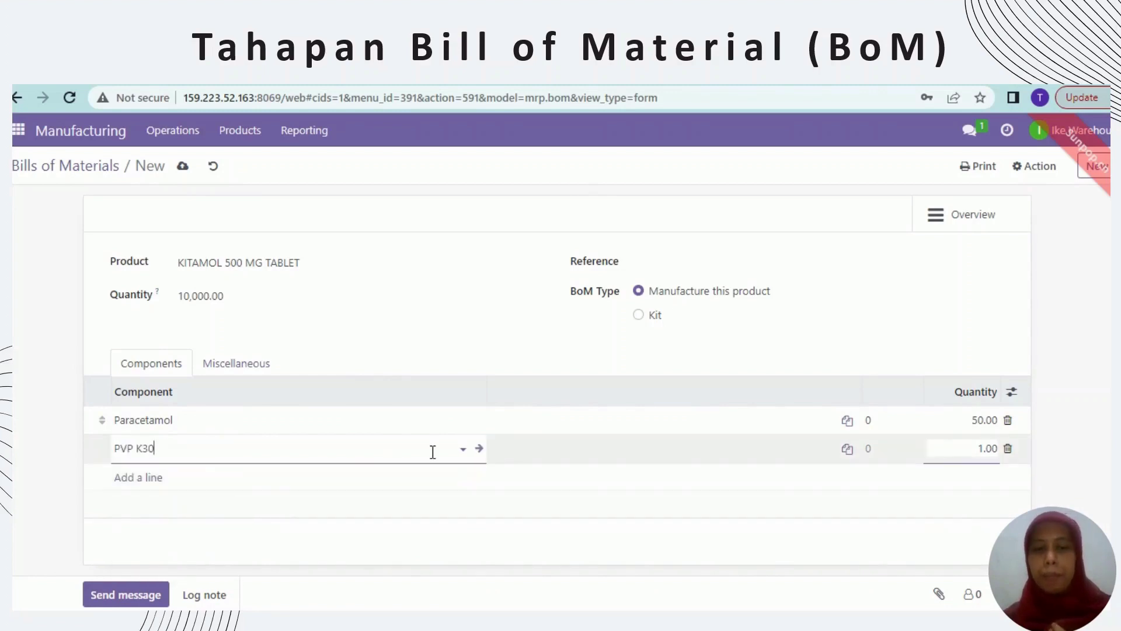
click(980, 451)
double_click(981, 451)
click(981, 453)
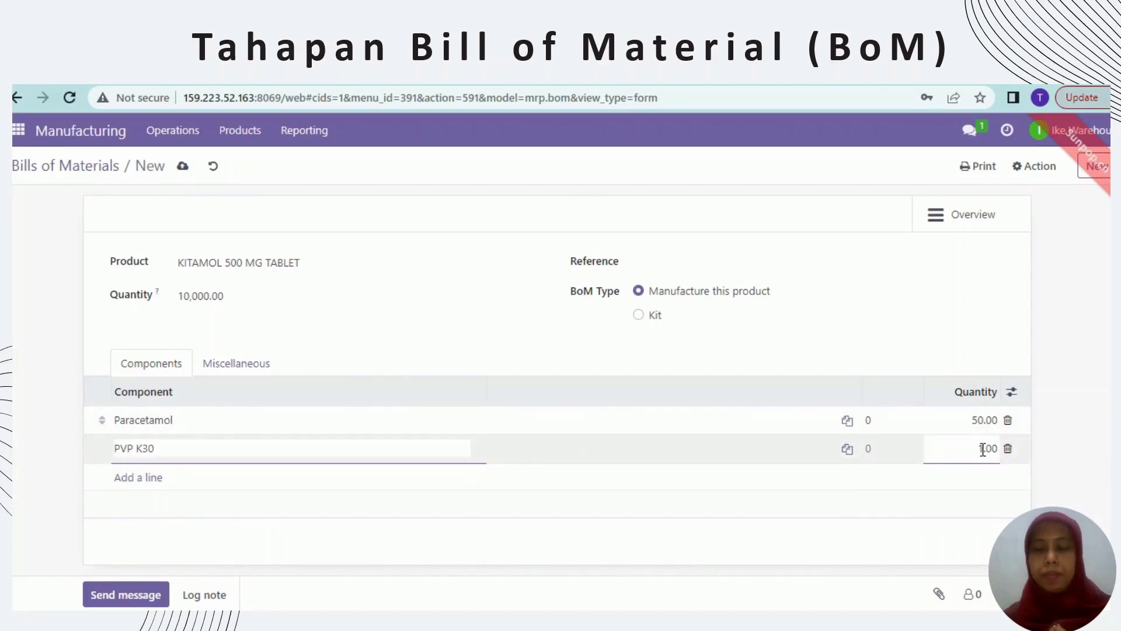
double_click(982, 452)
click(983, 450)
key(BackSpace)
text(3)
key(BackSpace)
text(6)
- Add Ac-Di-Sol as a component with quantity 3.00
click(148, 477)
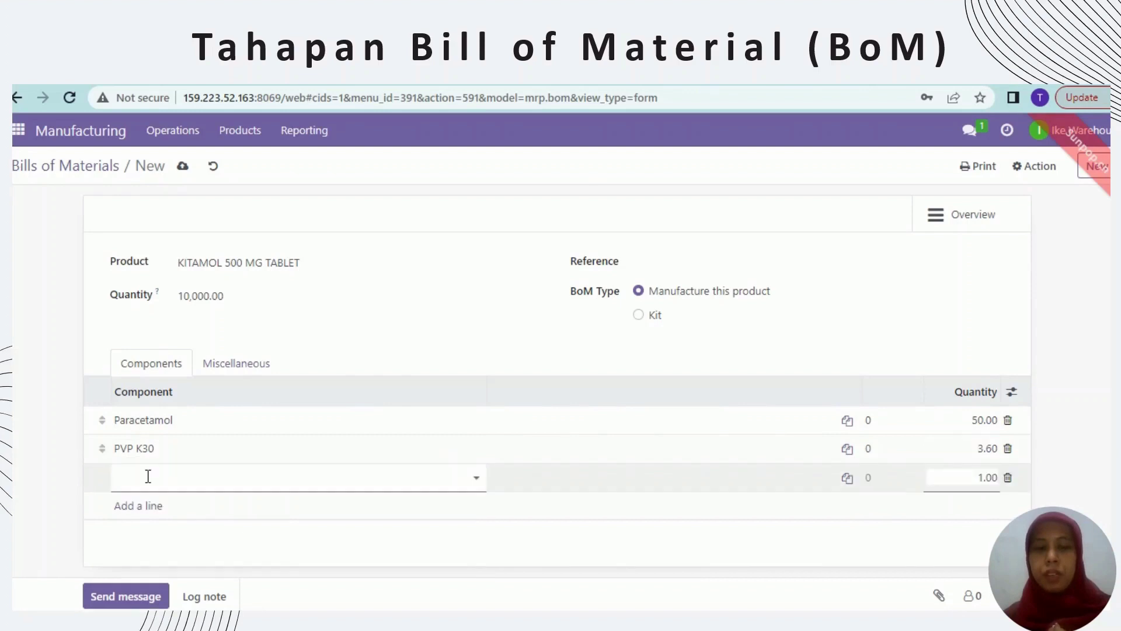
text(ac)
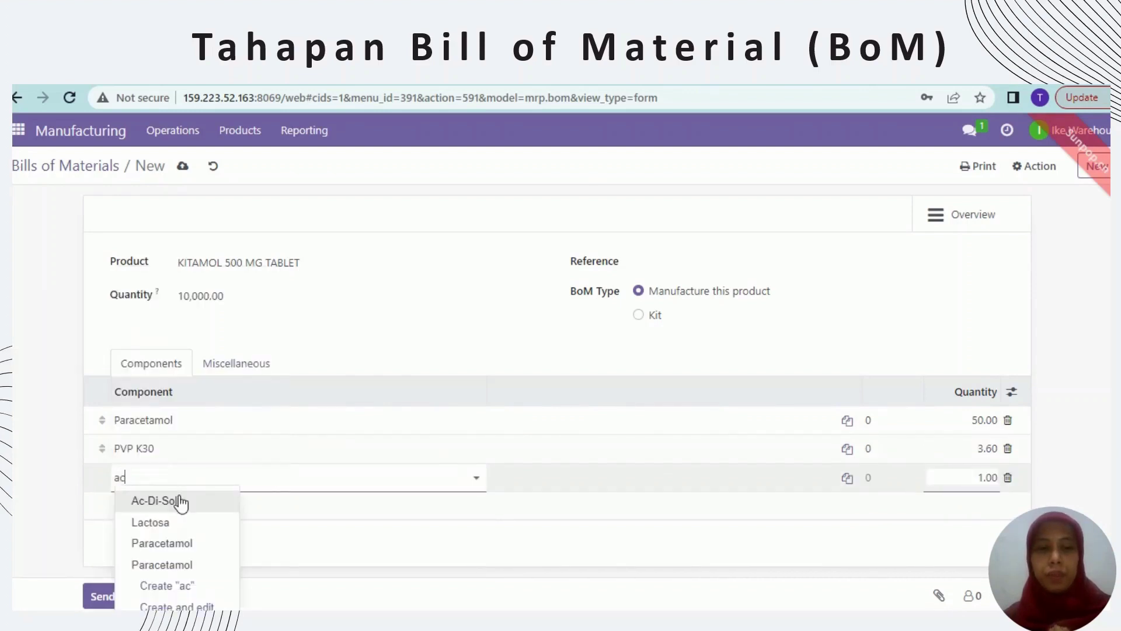
click(175, 499)
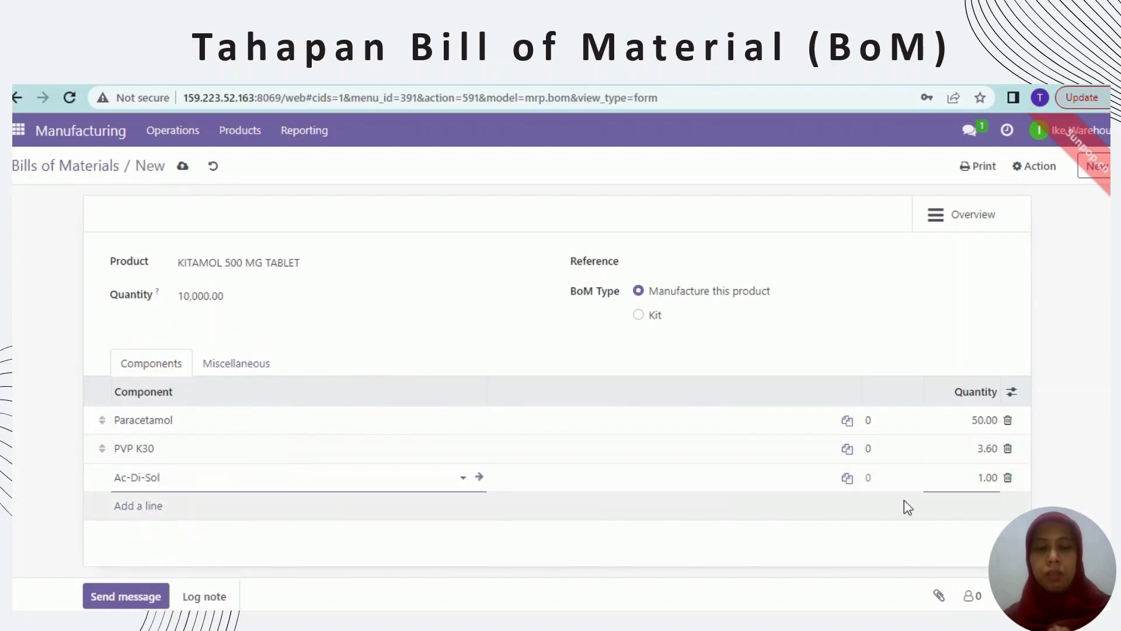
click(980, 479)
click(984, 479)
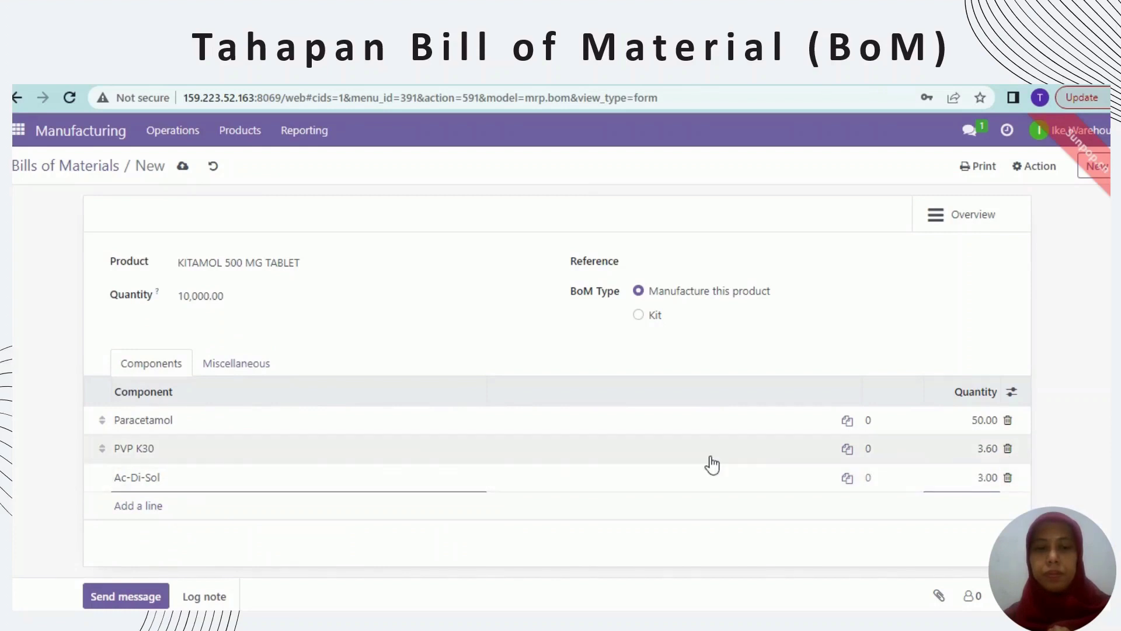
click(150, 508)
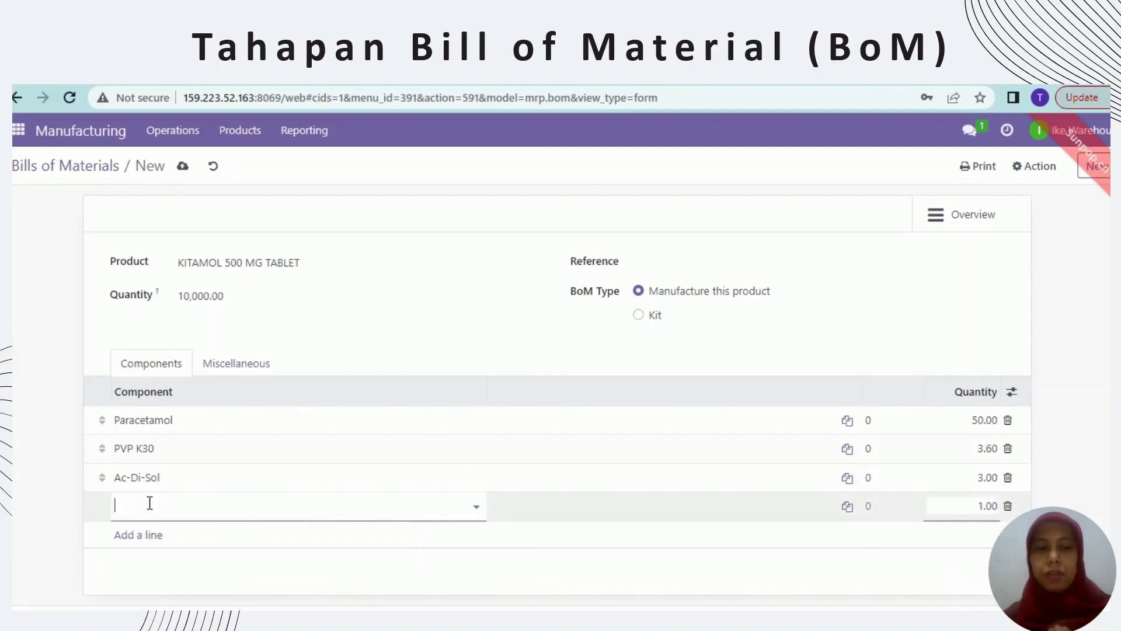
- Add Talk as a component with quantity 1.20
text(Ta)
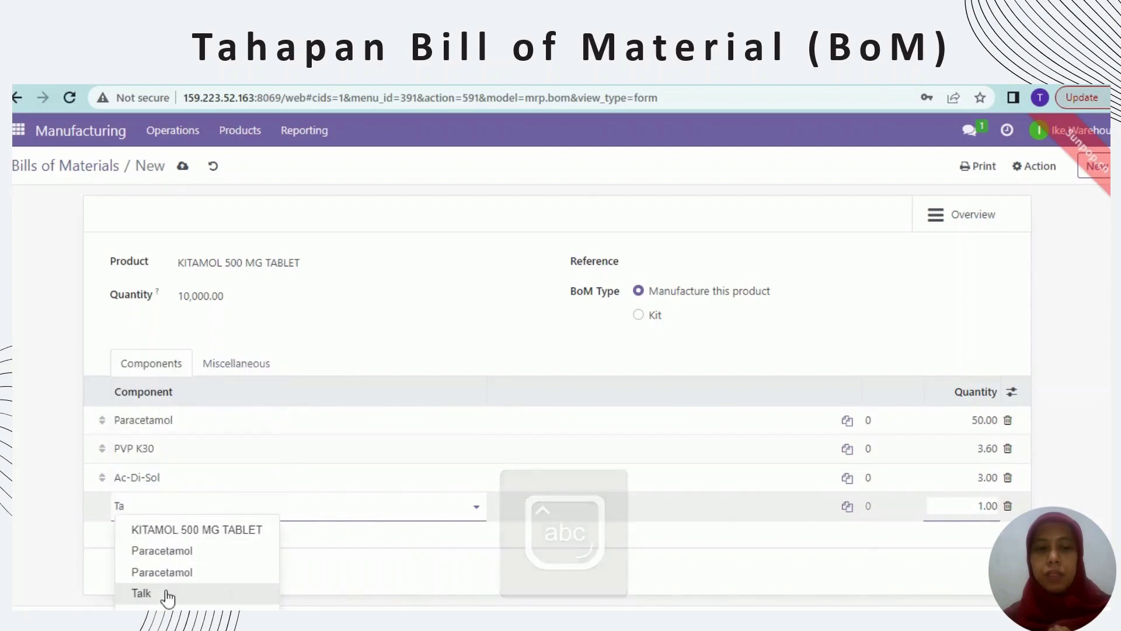
click(141, 593)
click(981, 509)
click(982, 511)
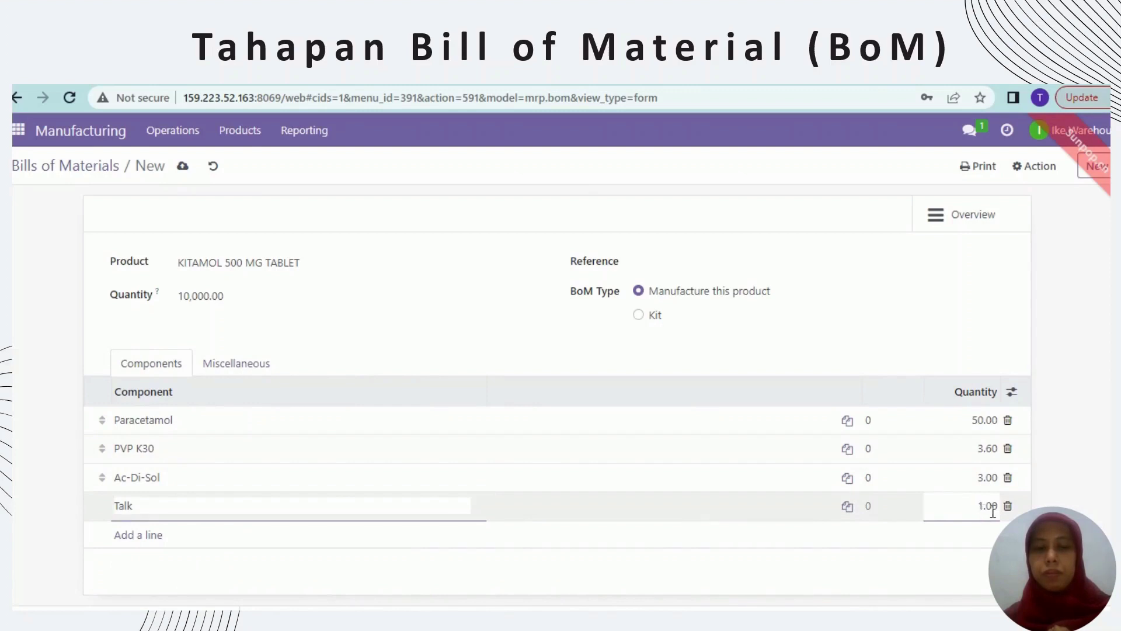
double_click(993, 512)
click(993, 511)
click(867, 536)
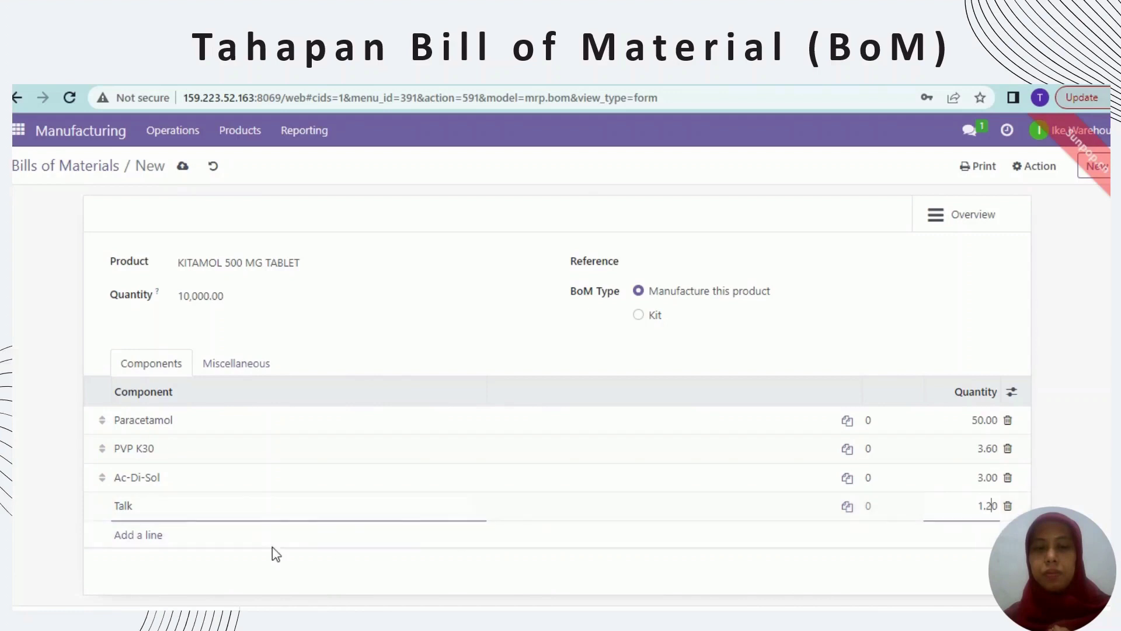
- Add Mg Stearat as a component with quantity 0.50
click(139, 533)
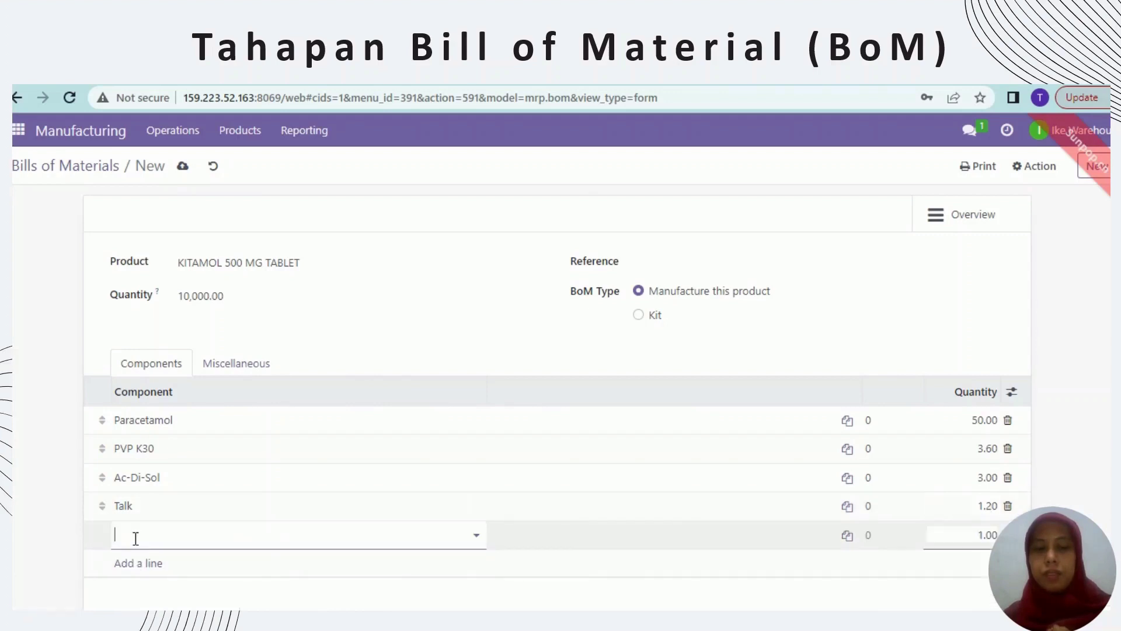
text(Mg)
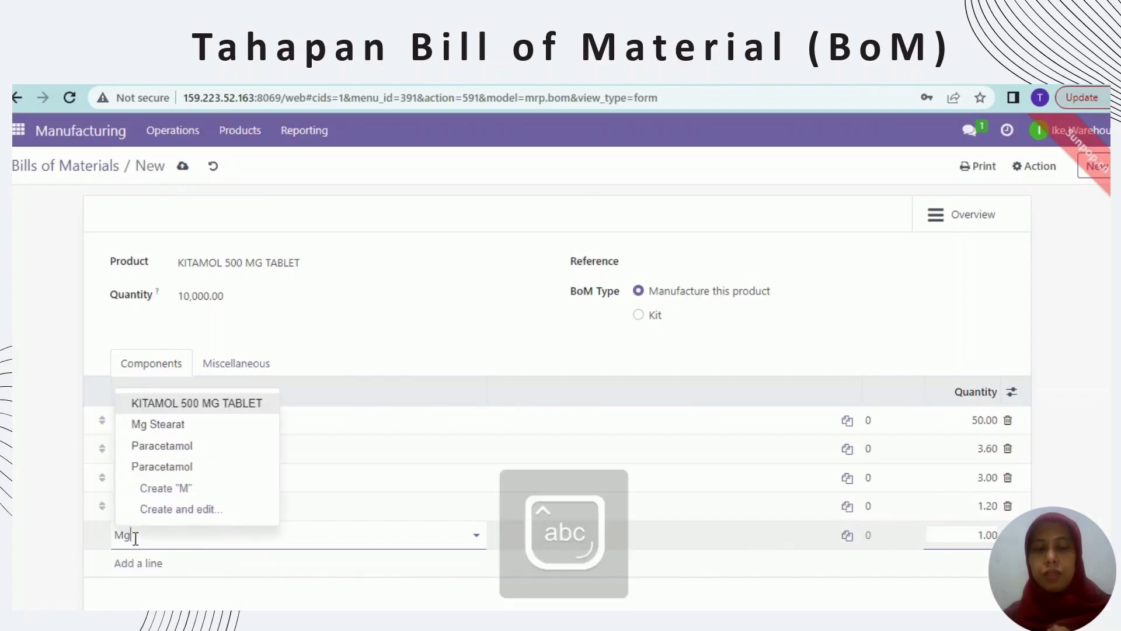
click(172, 580)
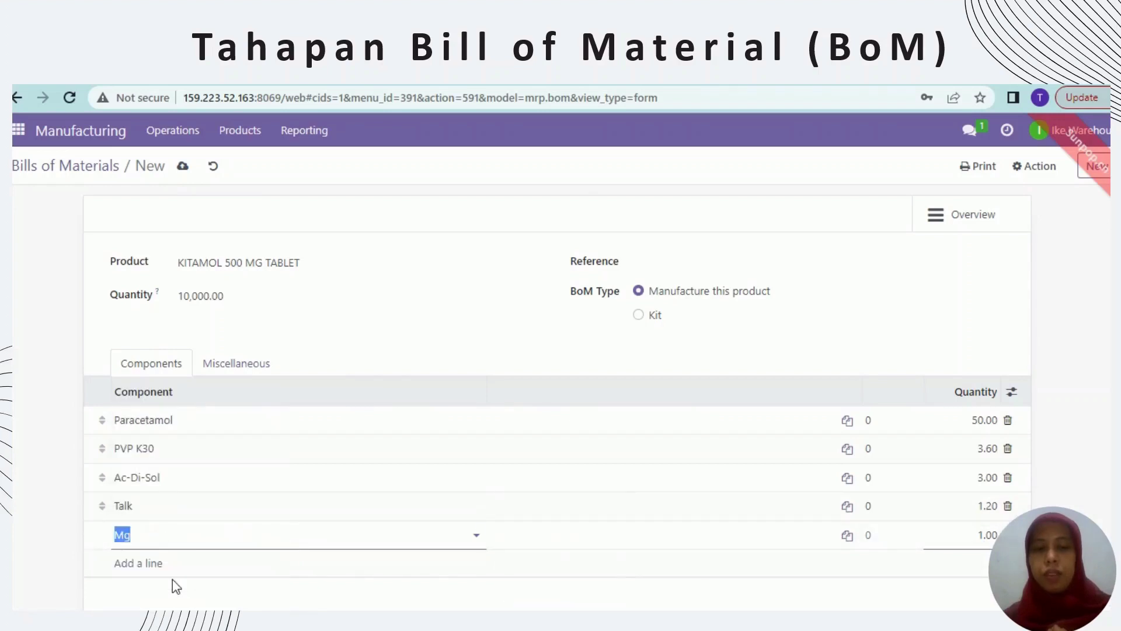
click(983, 535)
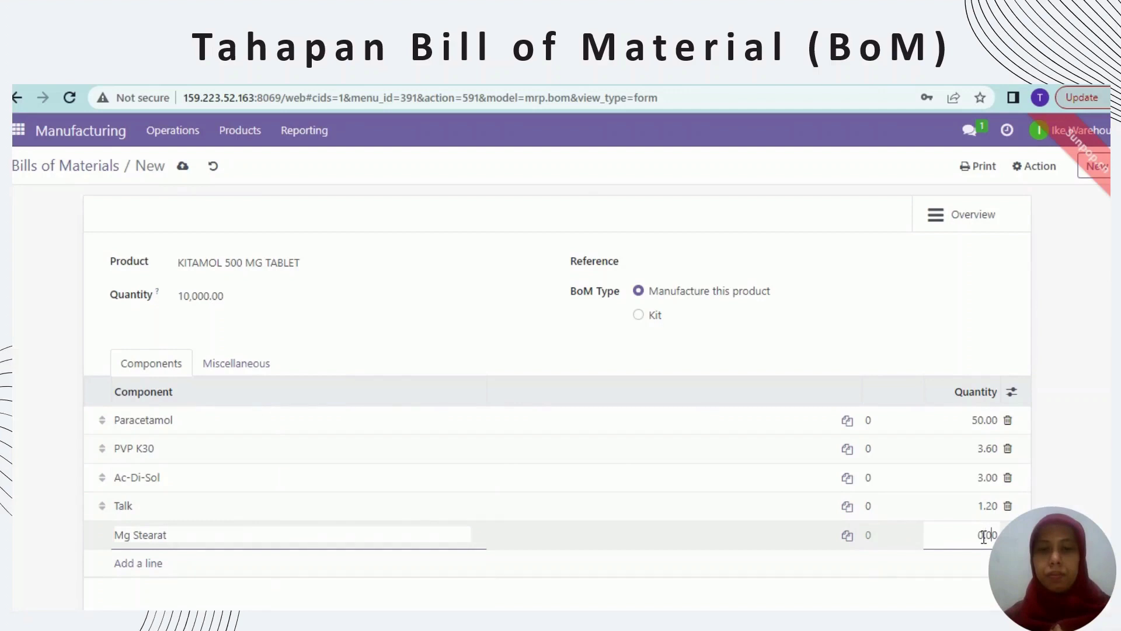
key(BackSpace)
key(BackSpace)
text(50)
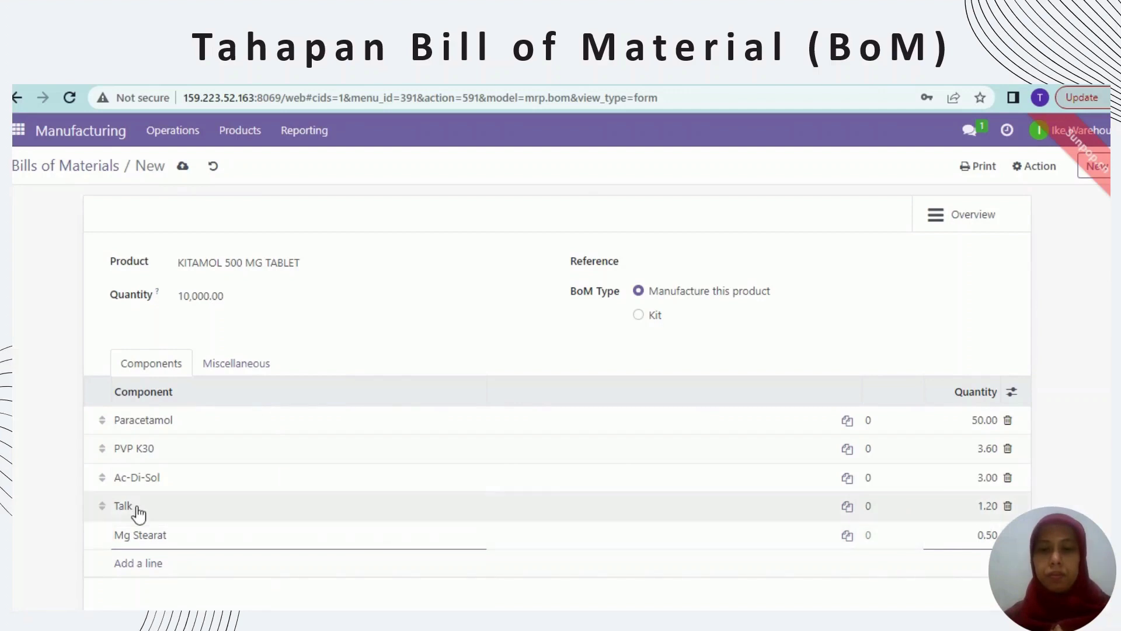
- Add Lactosa as a component with quantity 1.70
click(129, 564)
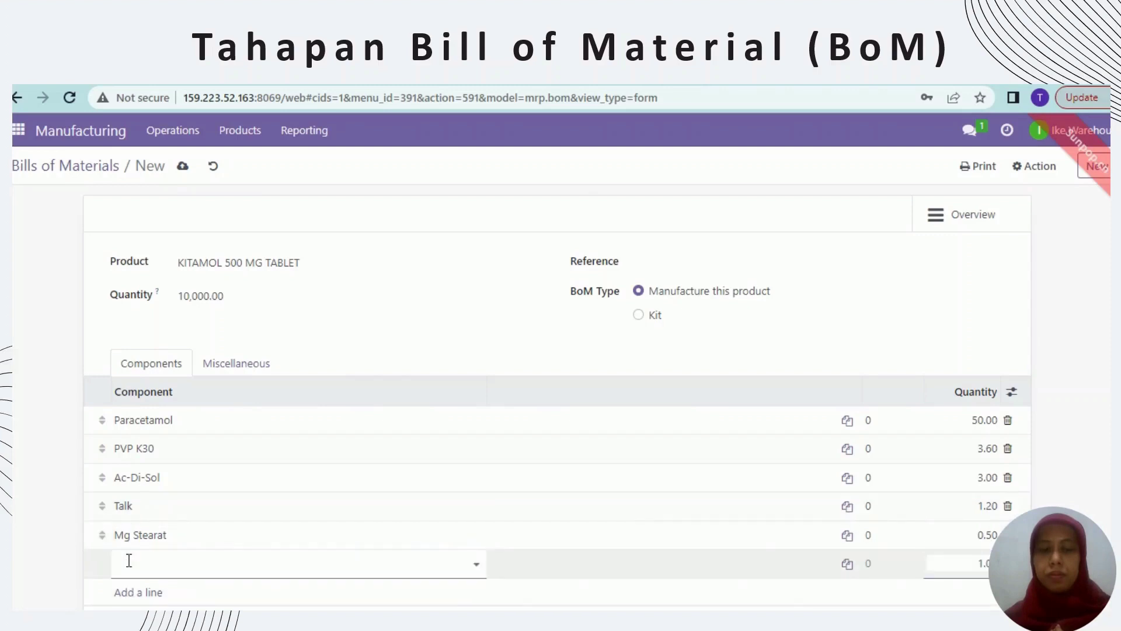
text(Lactos)
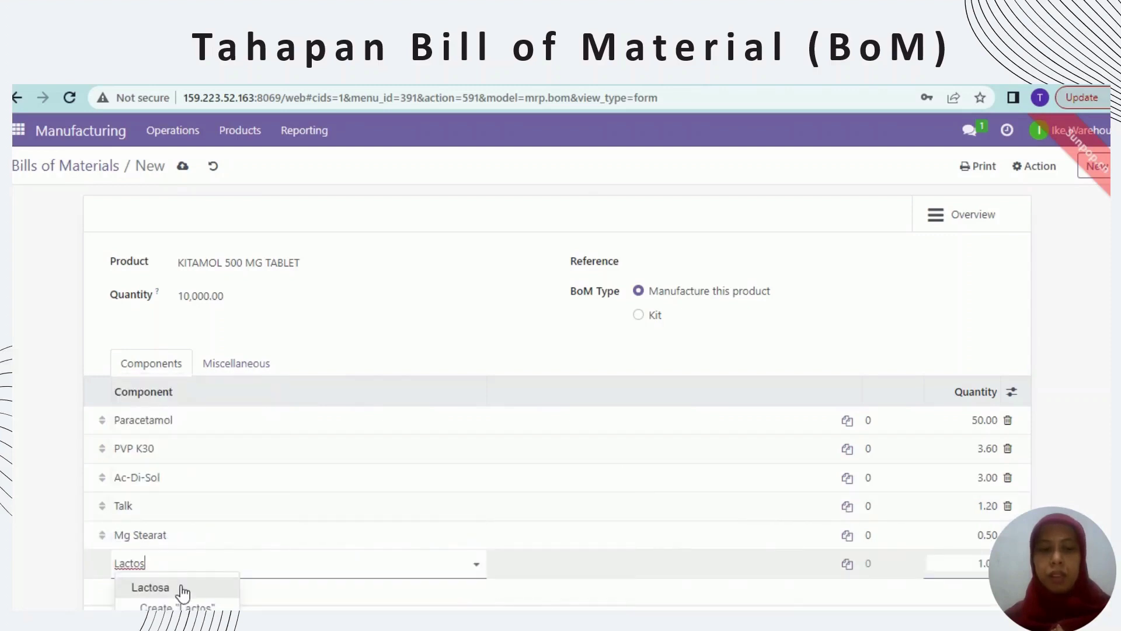
click(180, 587)
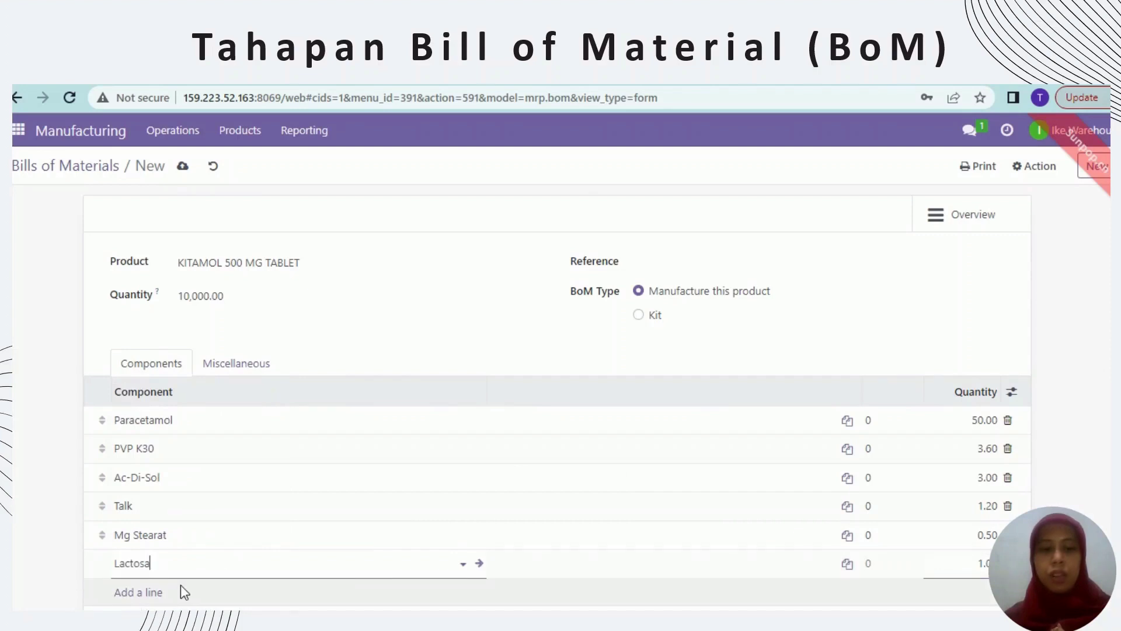
click(980, 564)
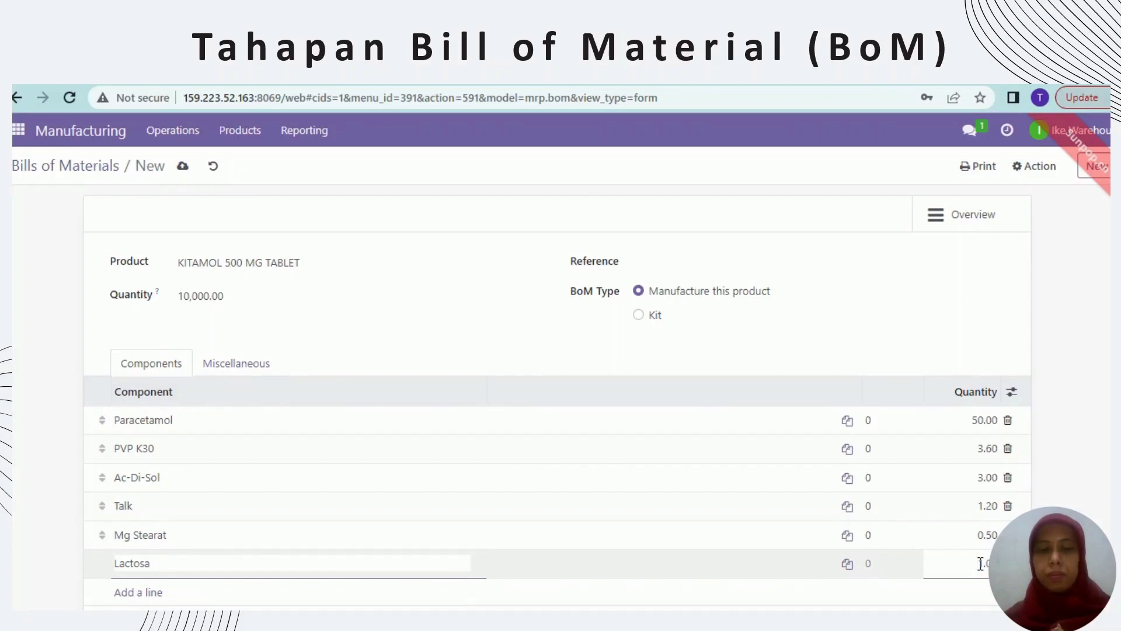
key(ctrl+a)
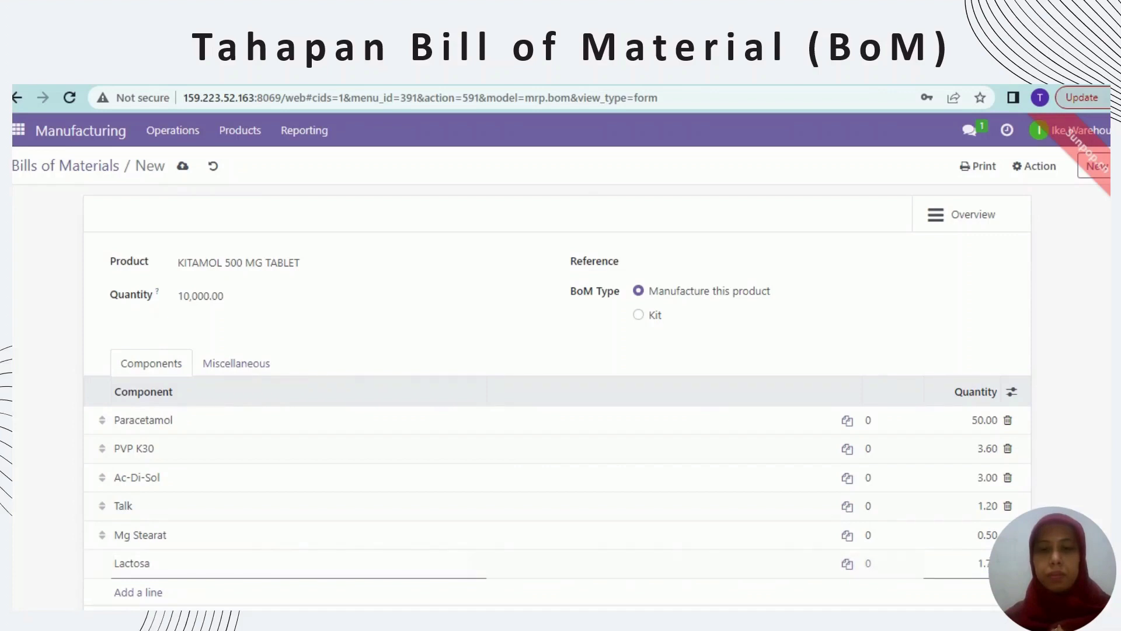
scroll(557, 396, down, 1)
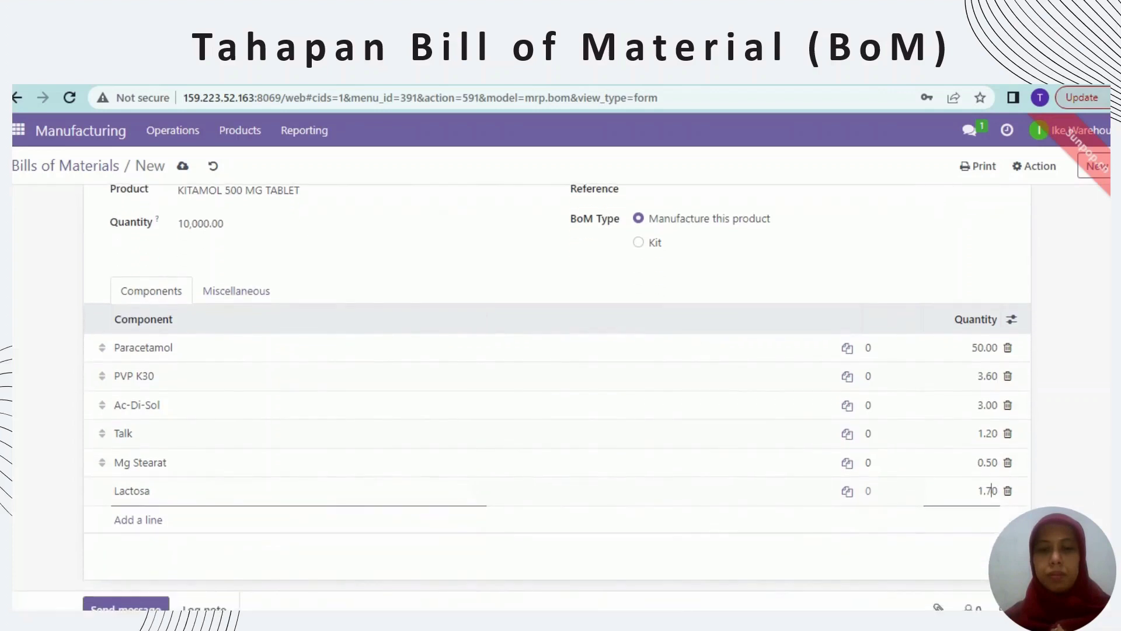
scroll(881, 506, up, 1)
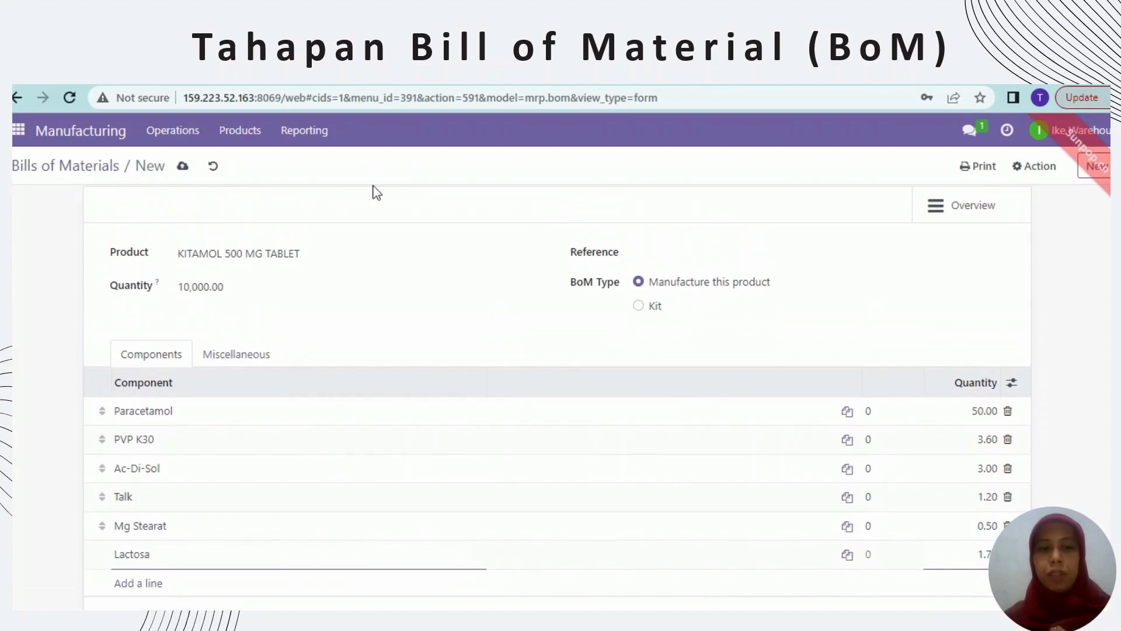
- Save the KITAMOL 500 MG TABLET bill of materials and open the Bills of Materials list
click(182, 169)
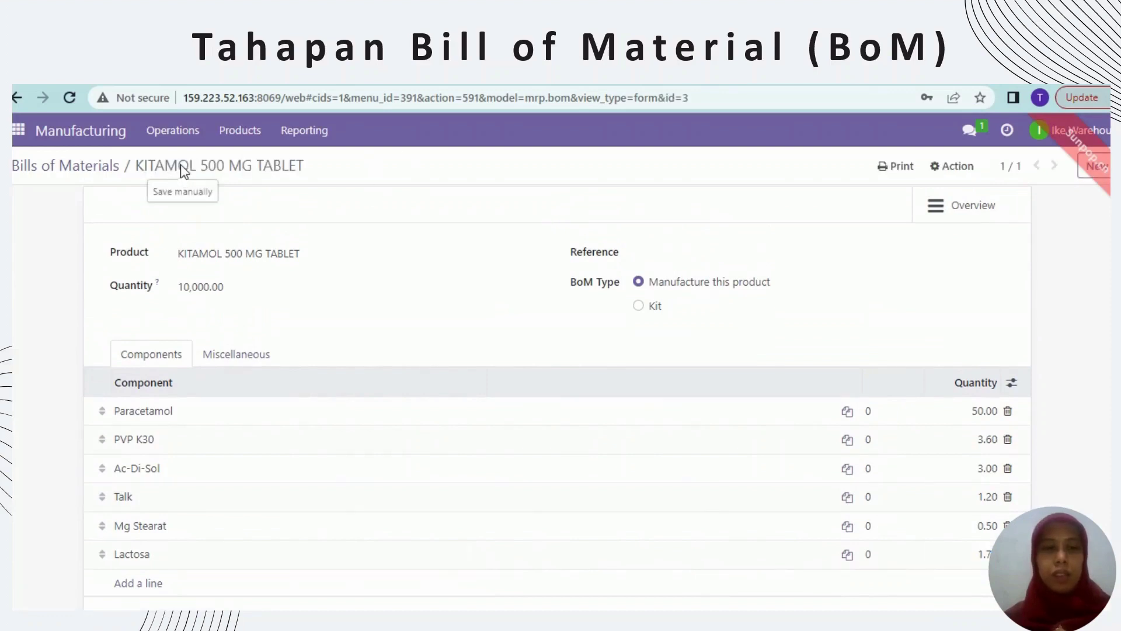
click(237, 134)
click(285, 186)
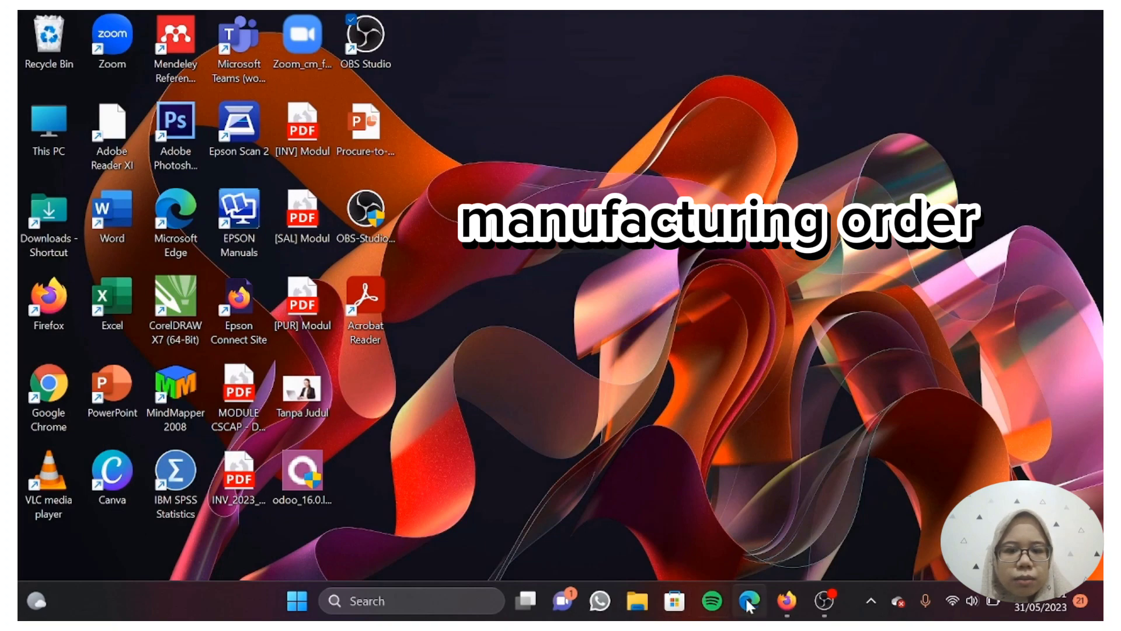
- In a fresh Firefox tab, open the o16-magister-farmasi3-kel2 database from the 159.223.52.163 database manager
click(785, 601)
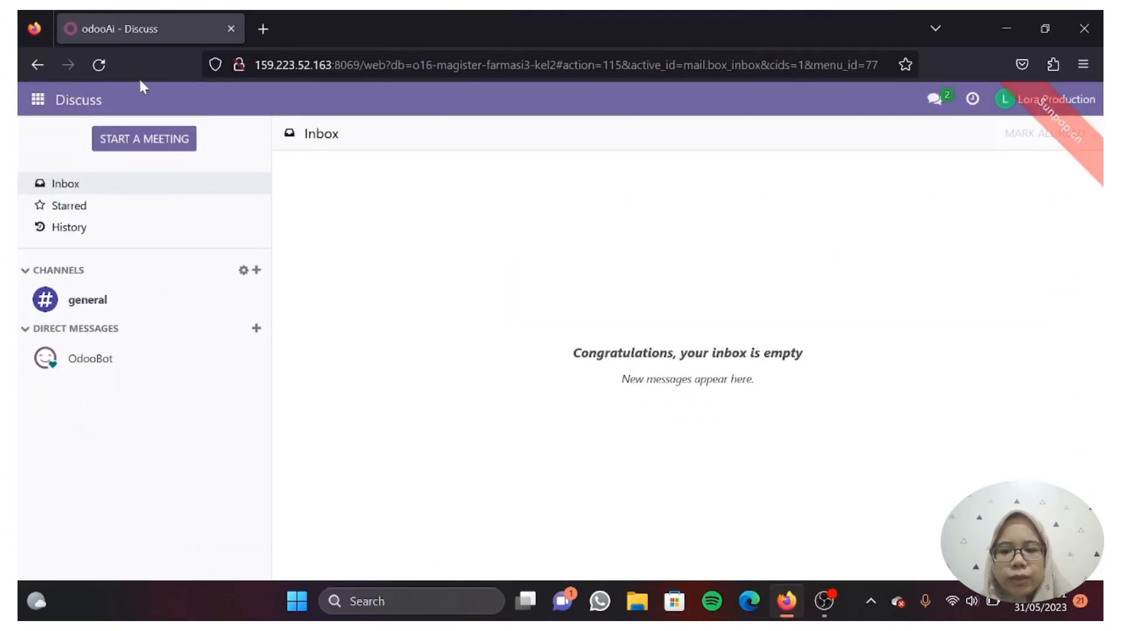
click(260, 32)
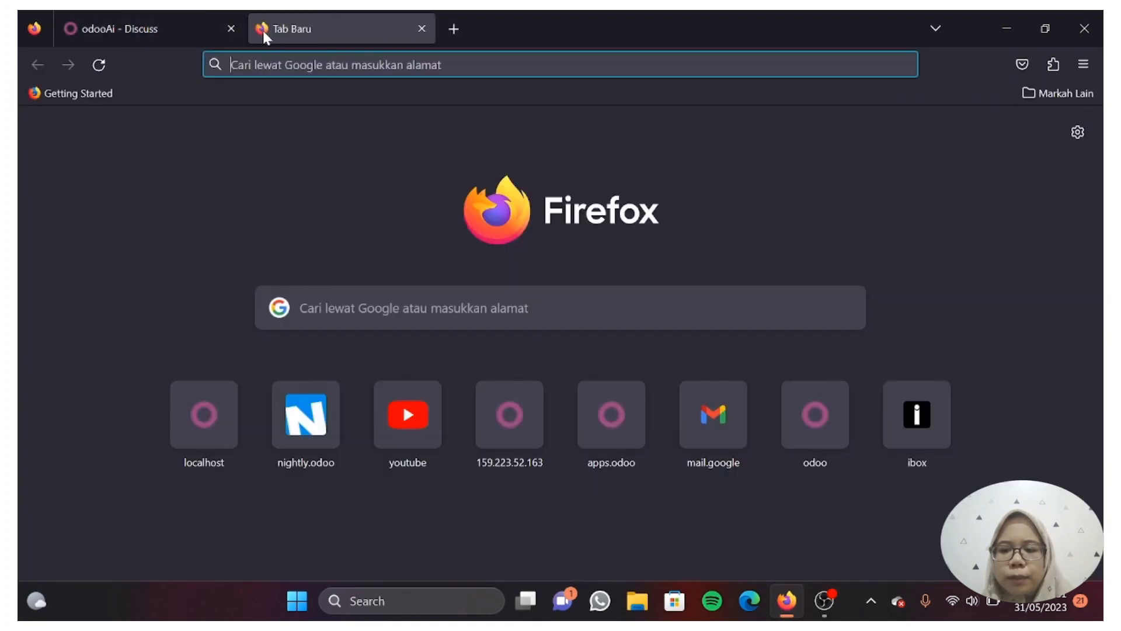
click(231, 29)
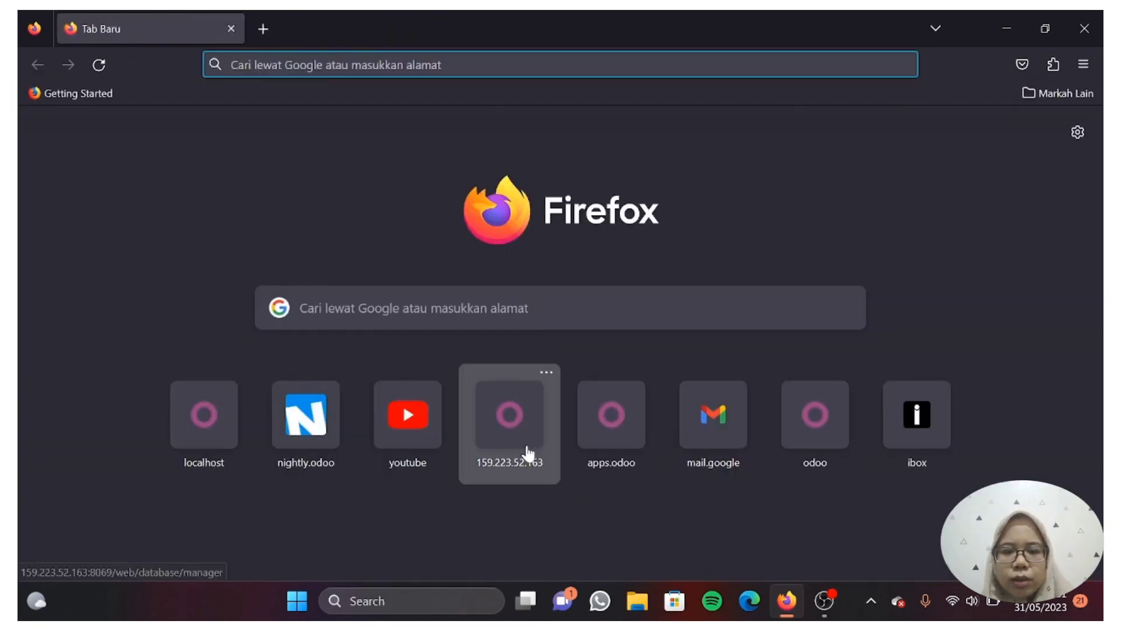
click(509, 416)
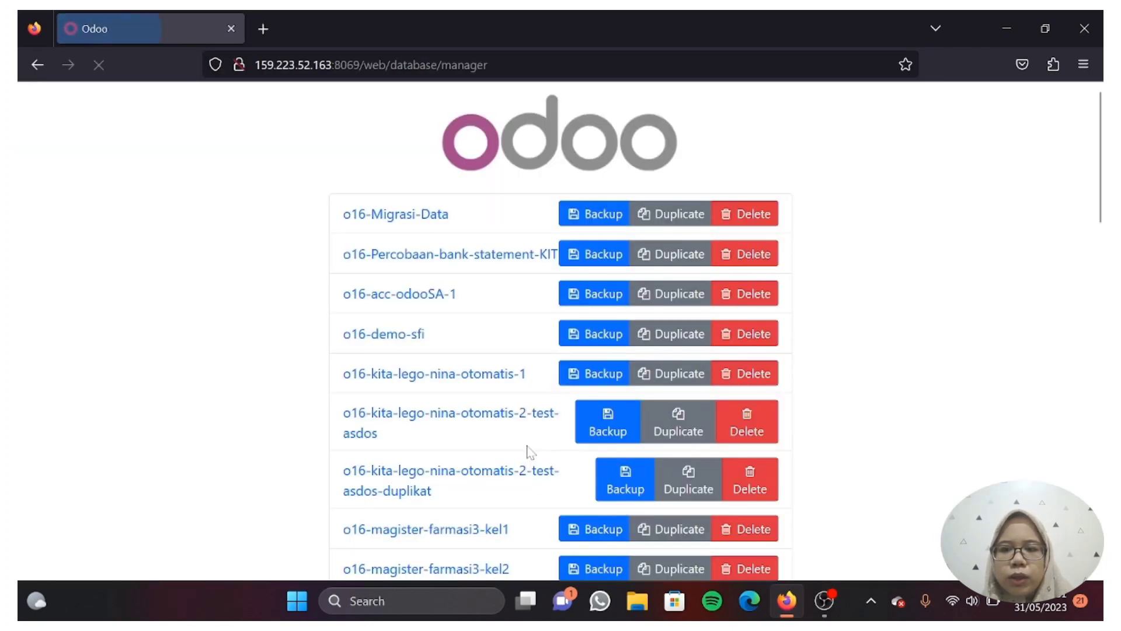
scroll(493, 499, down, 3)
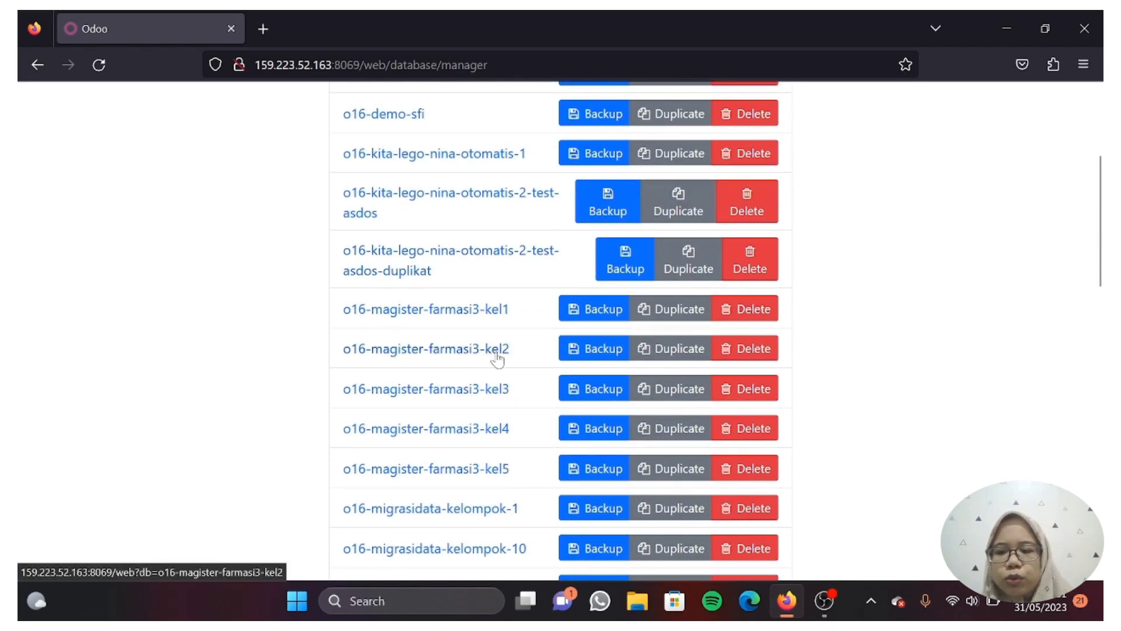
click(497, 356)
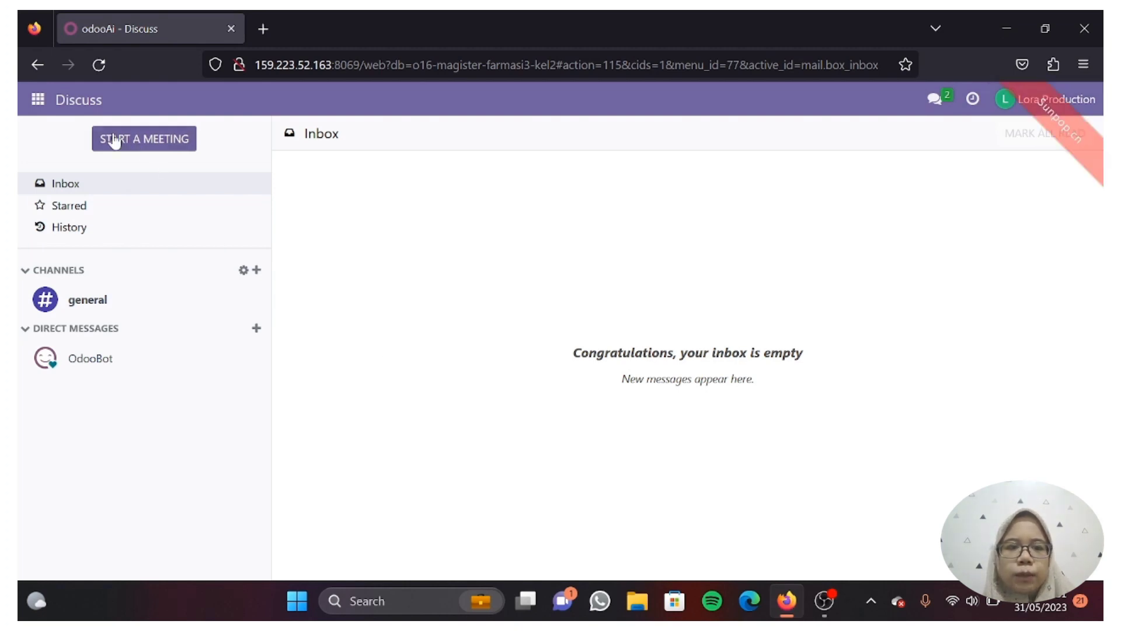
- Switch to the Manufacturing app and show its Bills of Materials list
click(38, 101)
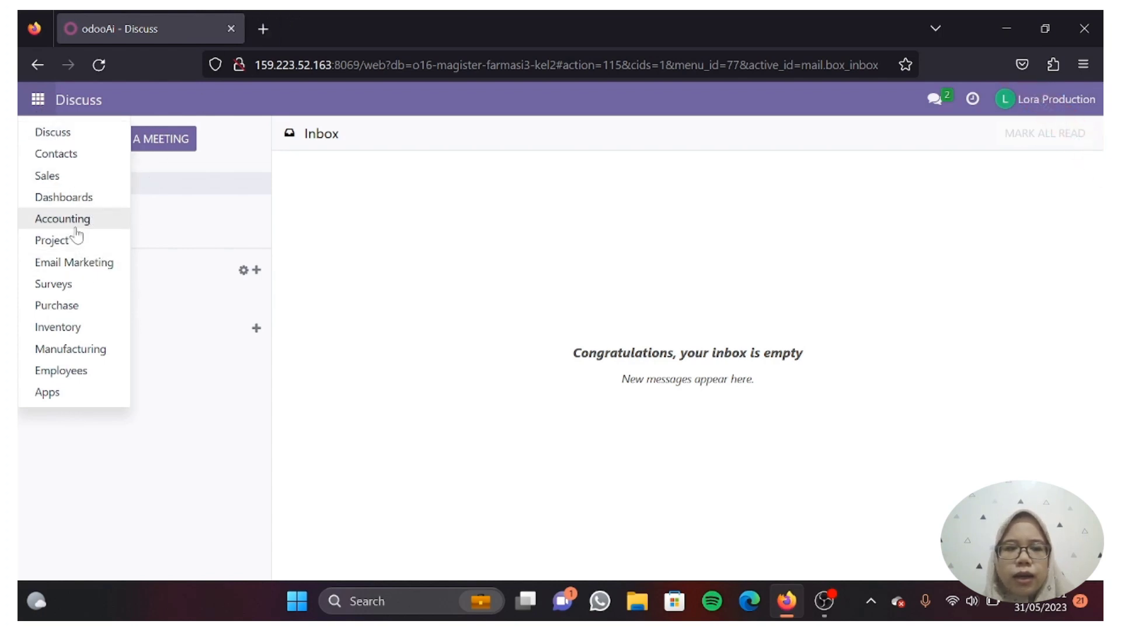
click(71, 351)
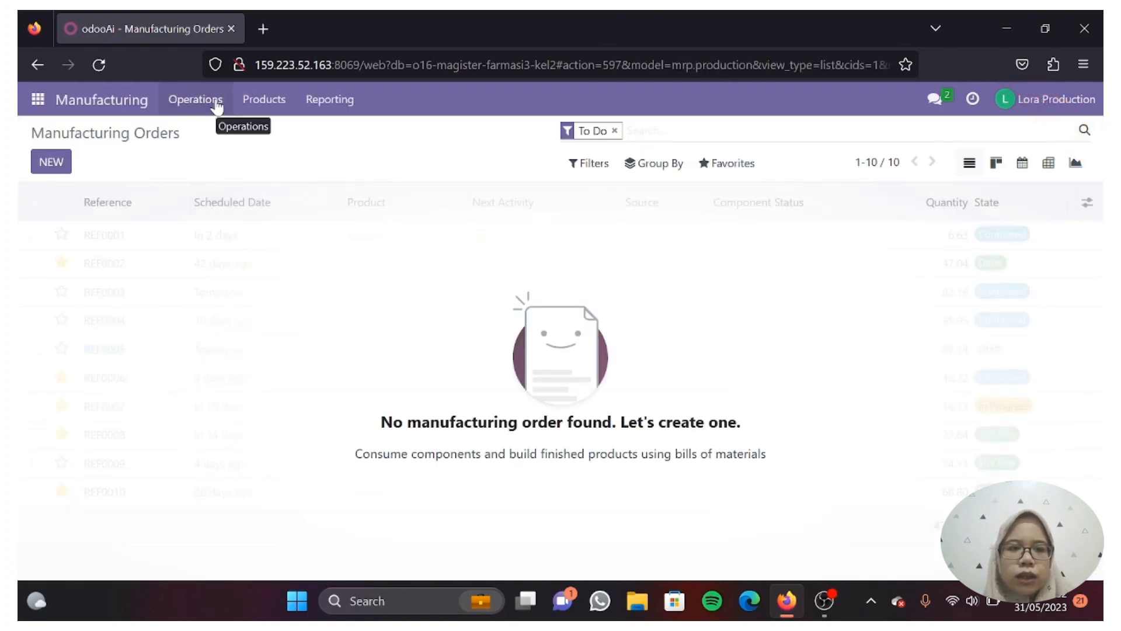
click(260, 103)
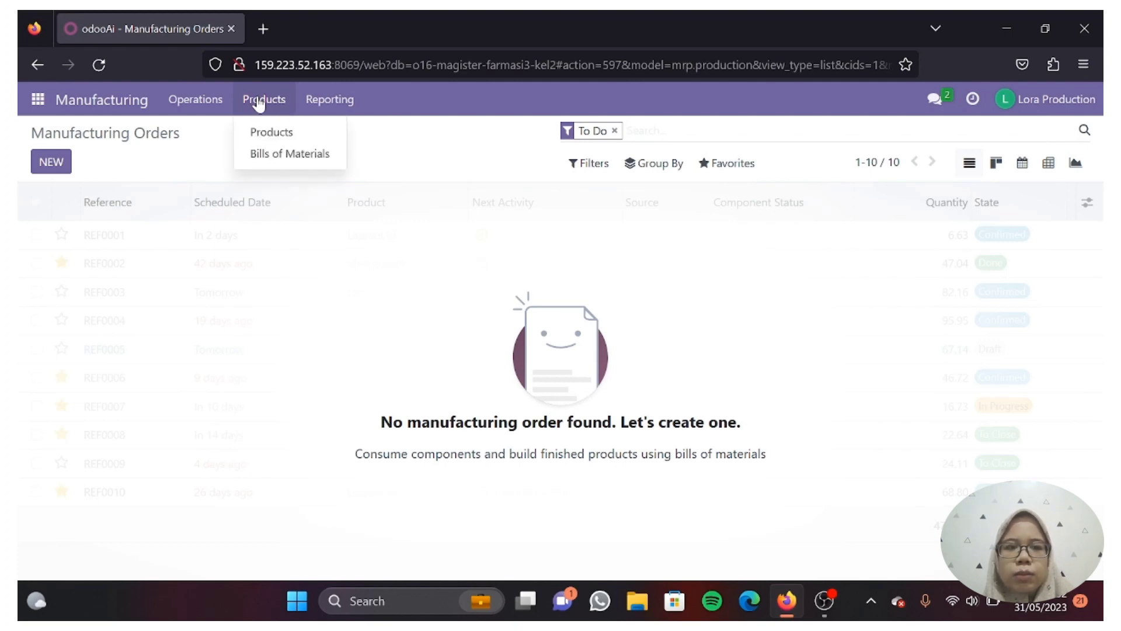
click(291, 155)
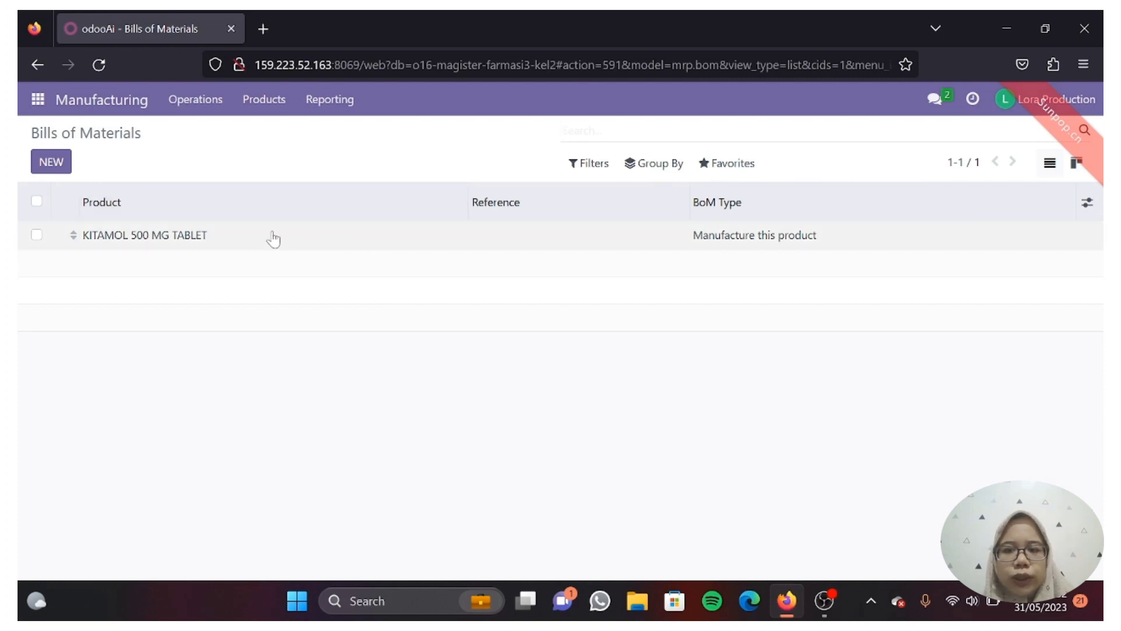
- Open the KITAMOL 500 MG TABLET BoM and review its six components and Flexible Consumption setting
click(195, 242)
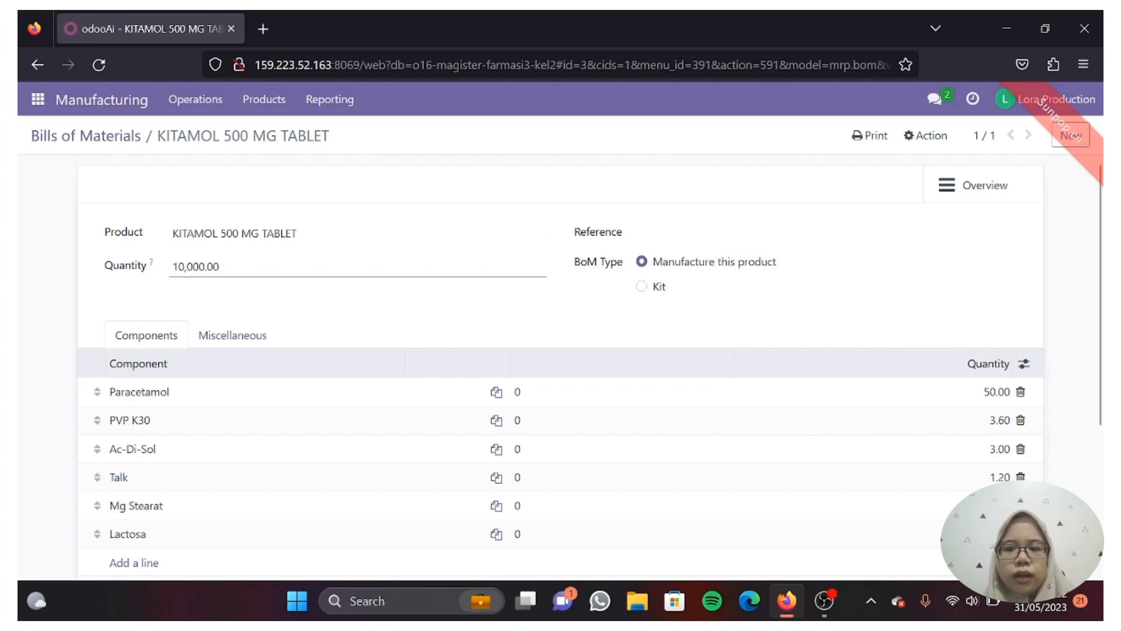
scroll(342, 447, down, 2)
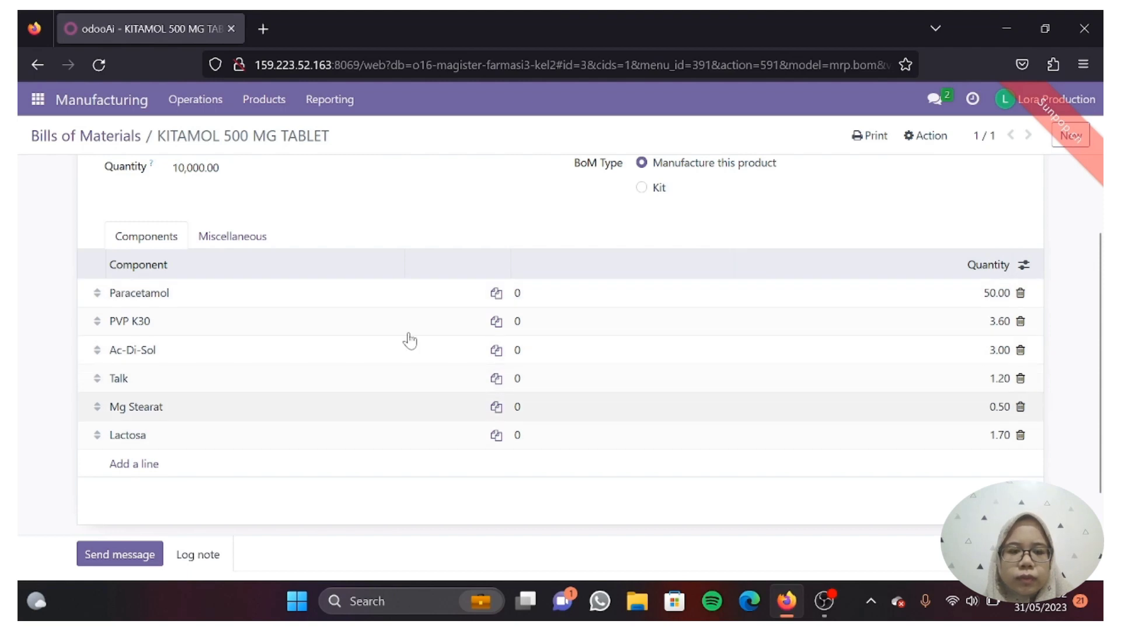
scroll(353, 318, up, 3)
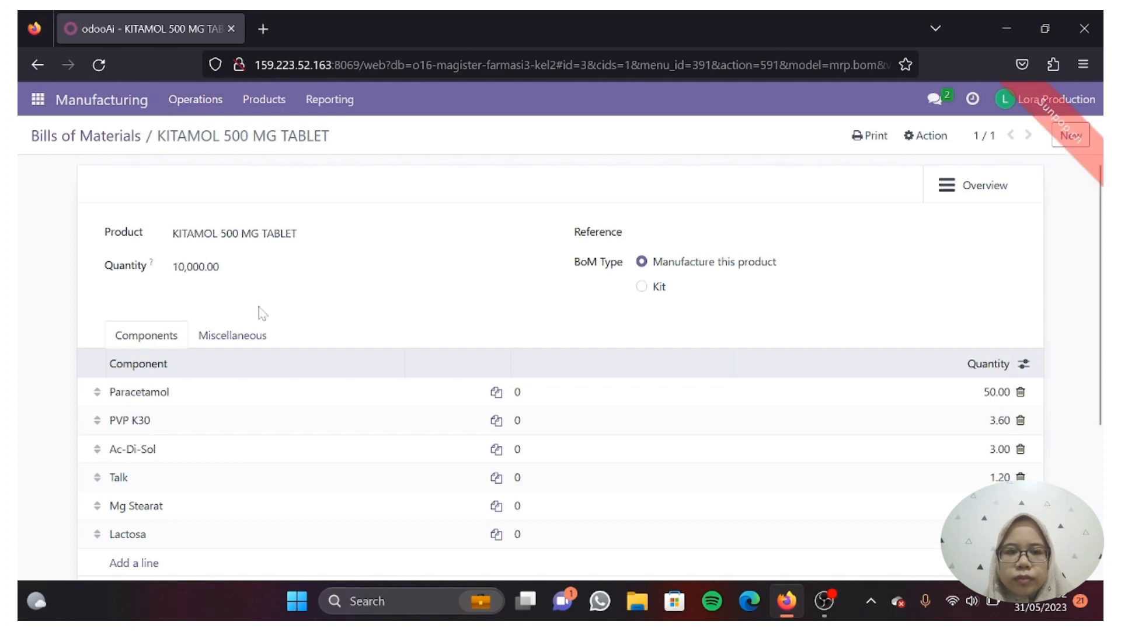
scroll(258, 307, down, 2)
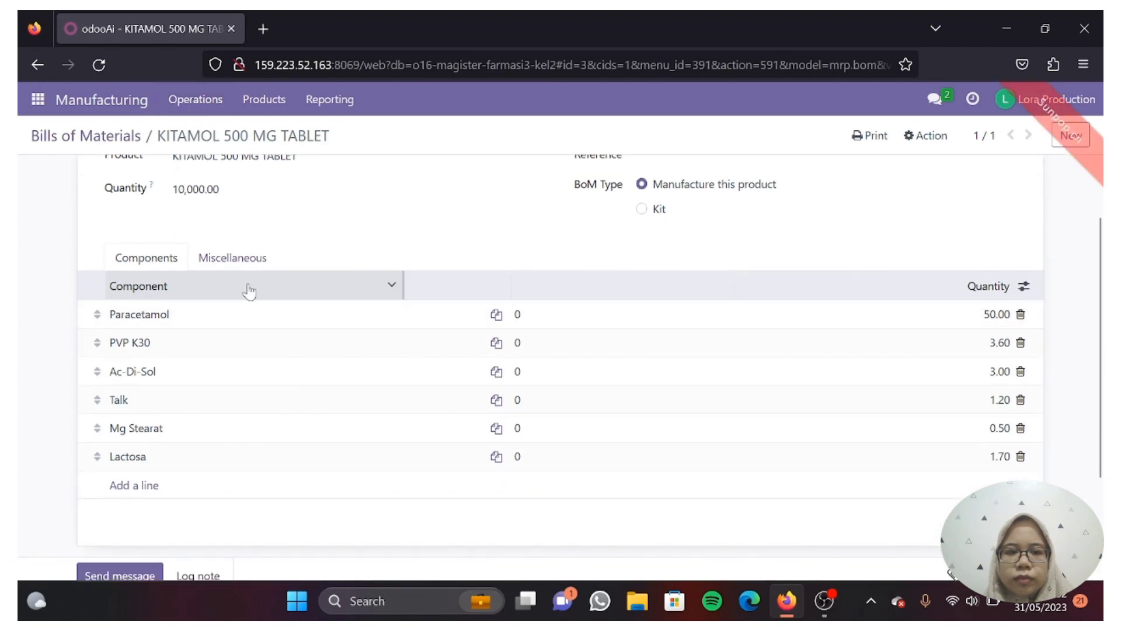
click(233, 259)
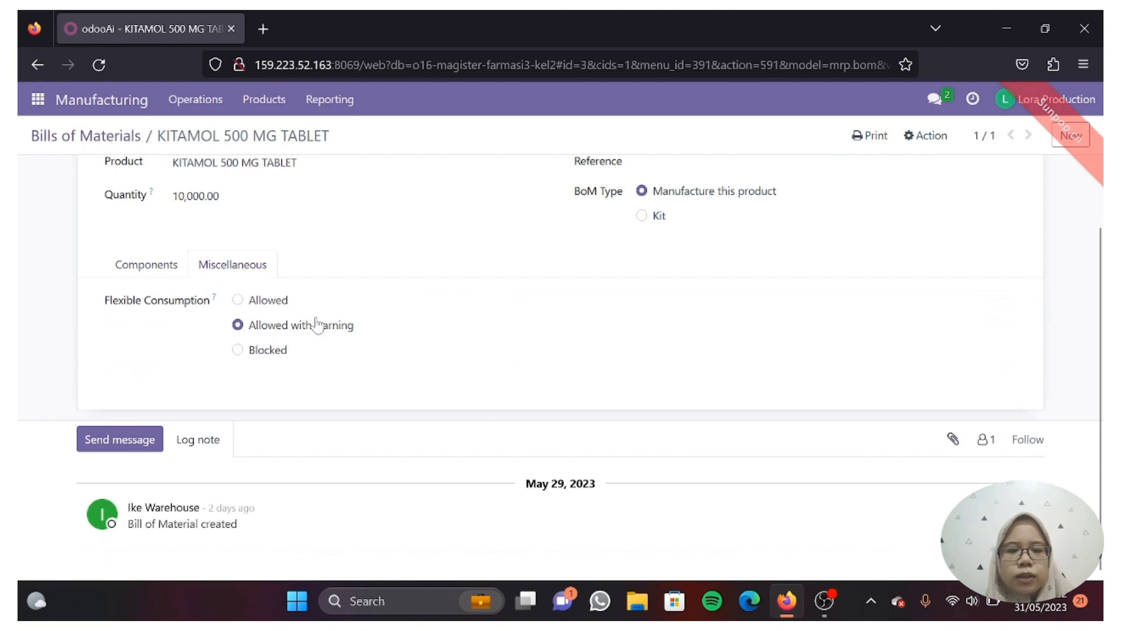
click(175, 269)
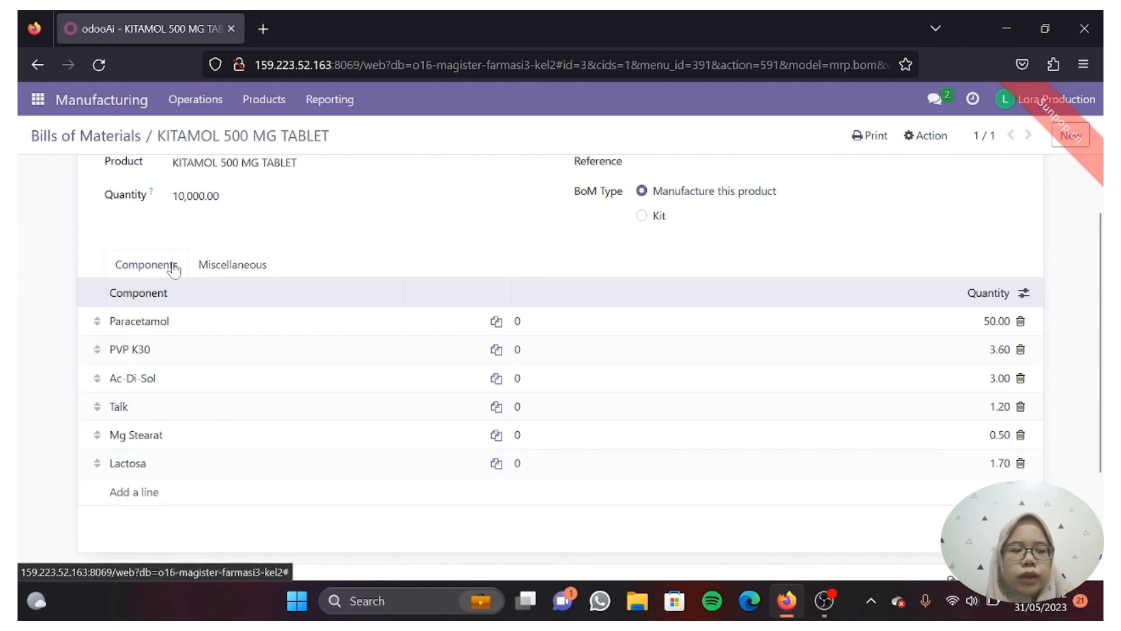
scroll(268, 434, down, 3)
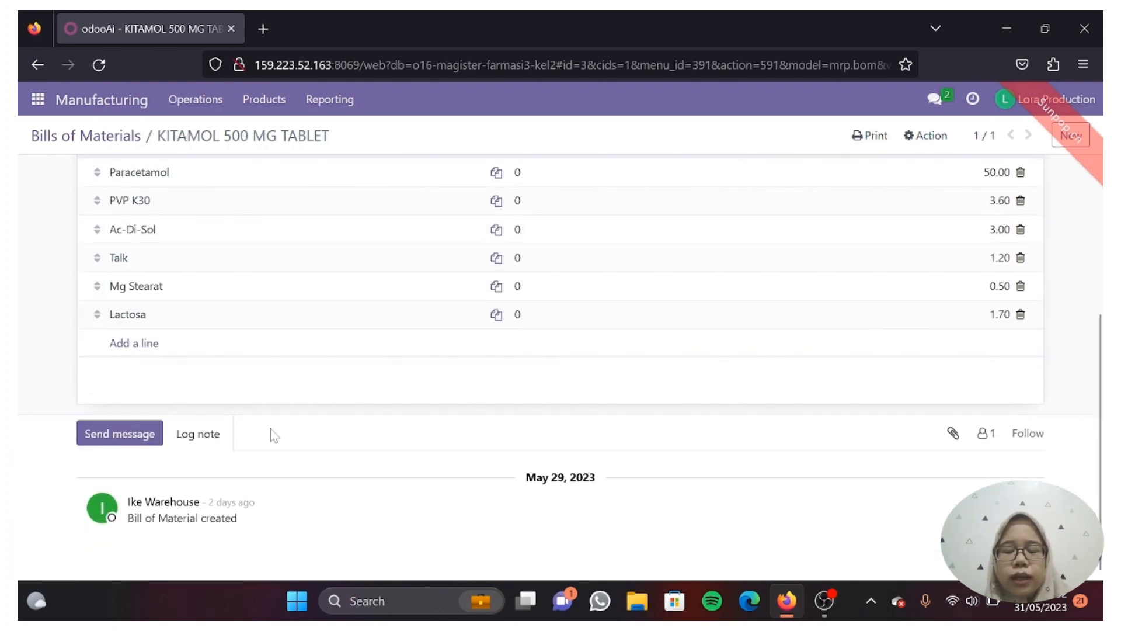
scroll(274, 436, up, 4)
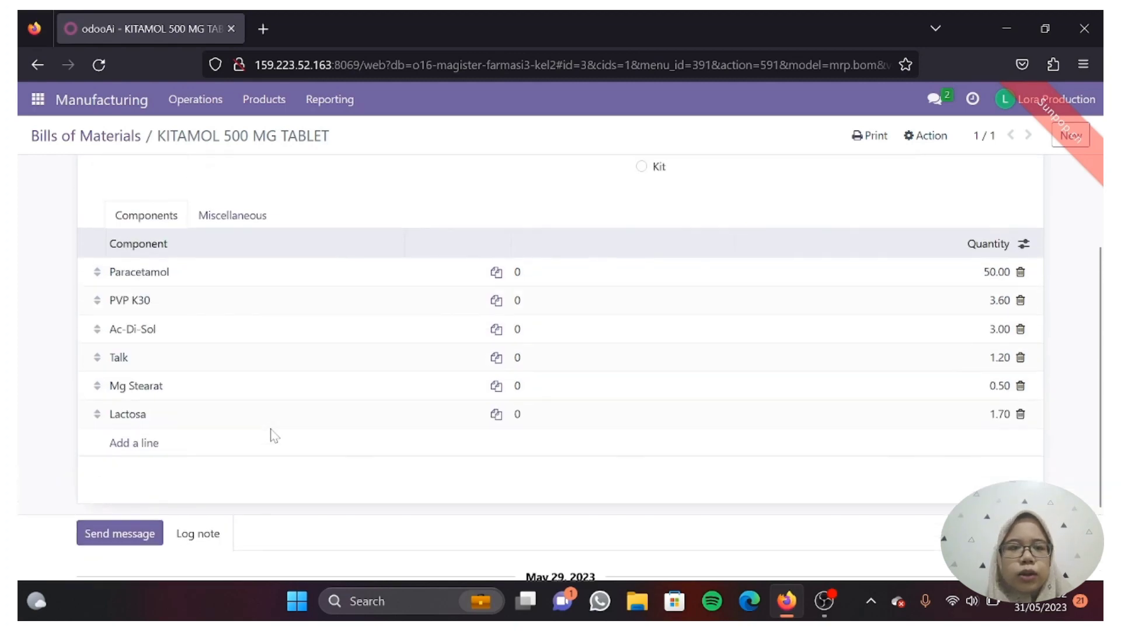
scroll(272, 437, down, 4)
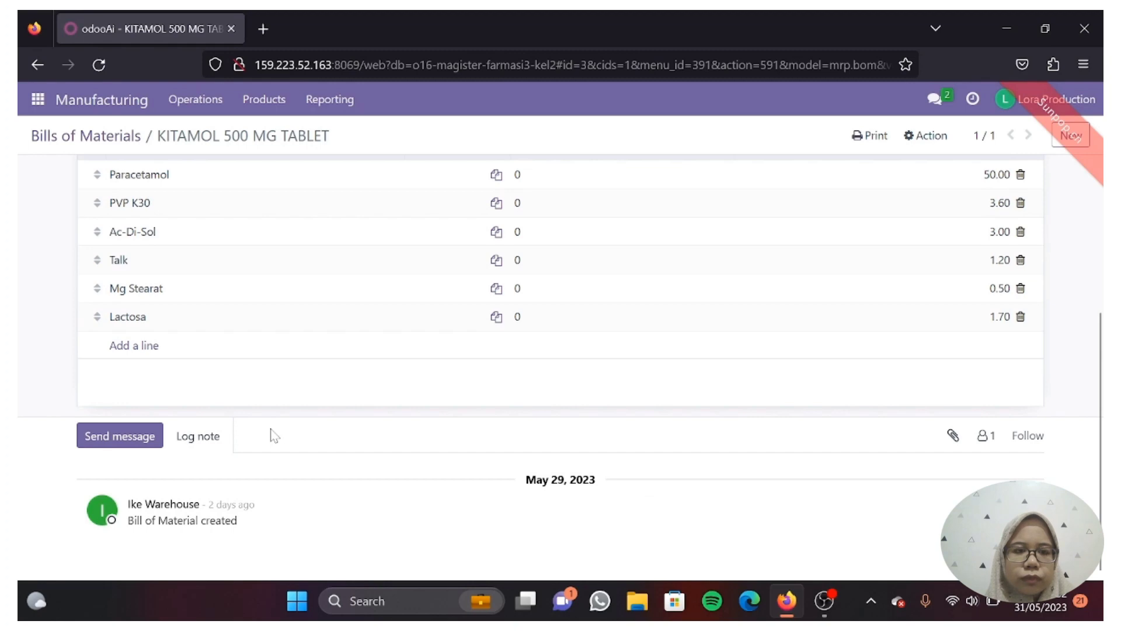
scroll(274, 433, up, 4)
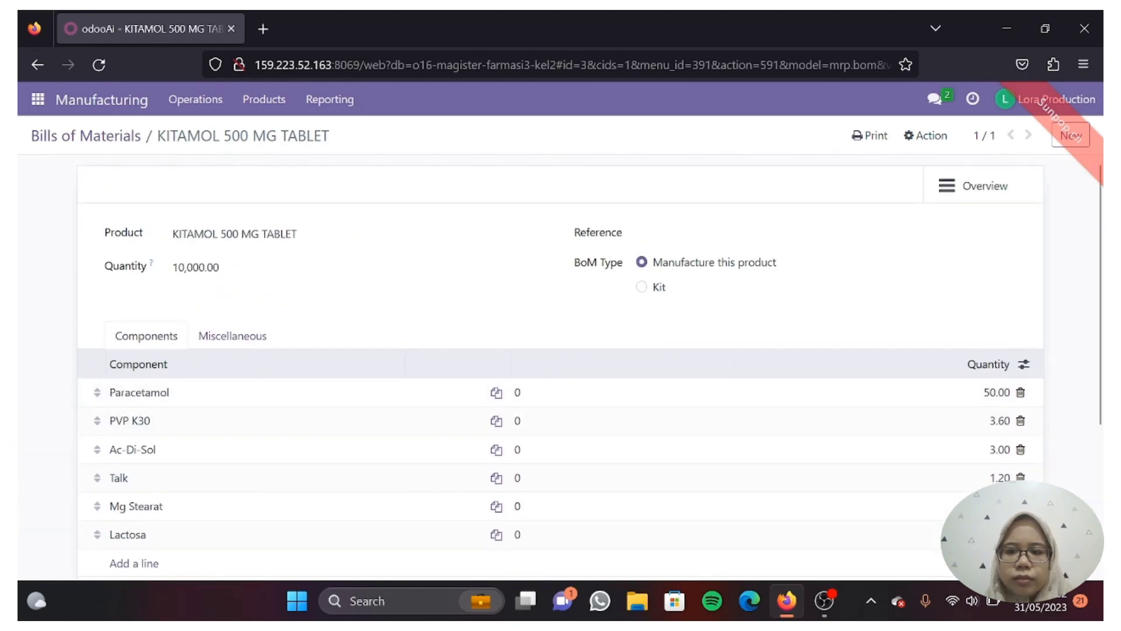
- Go to Operations > Manufacturing Orders, which is empty under To Do
click(209, 112)
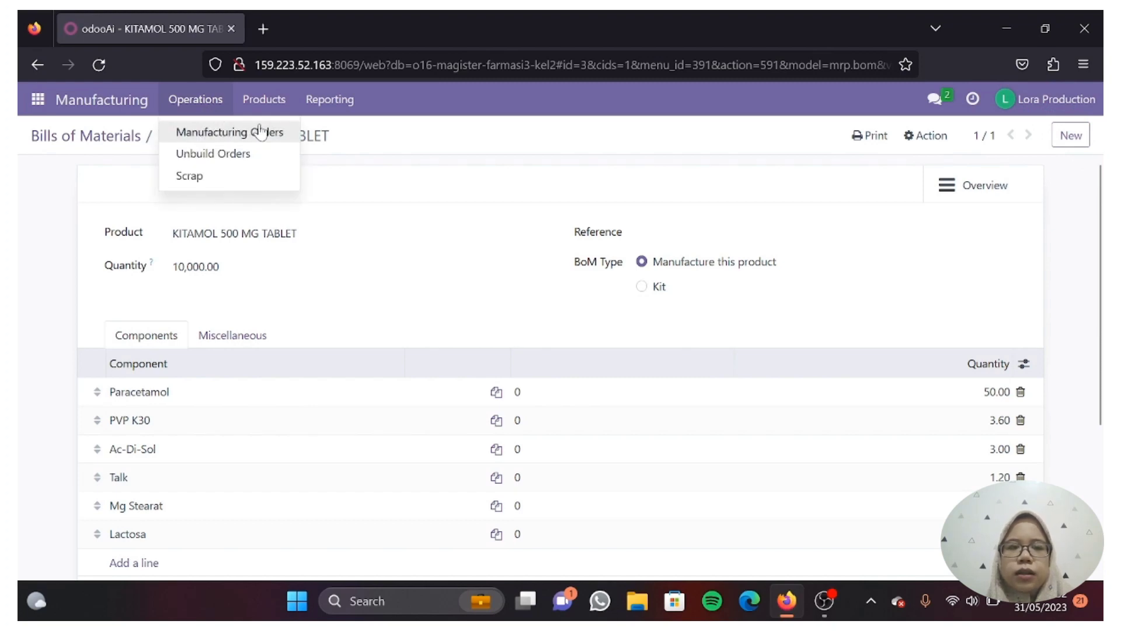
mouse_move(270, 119)
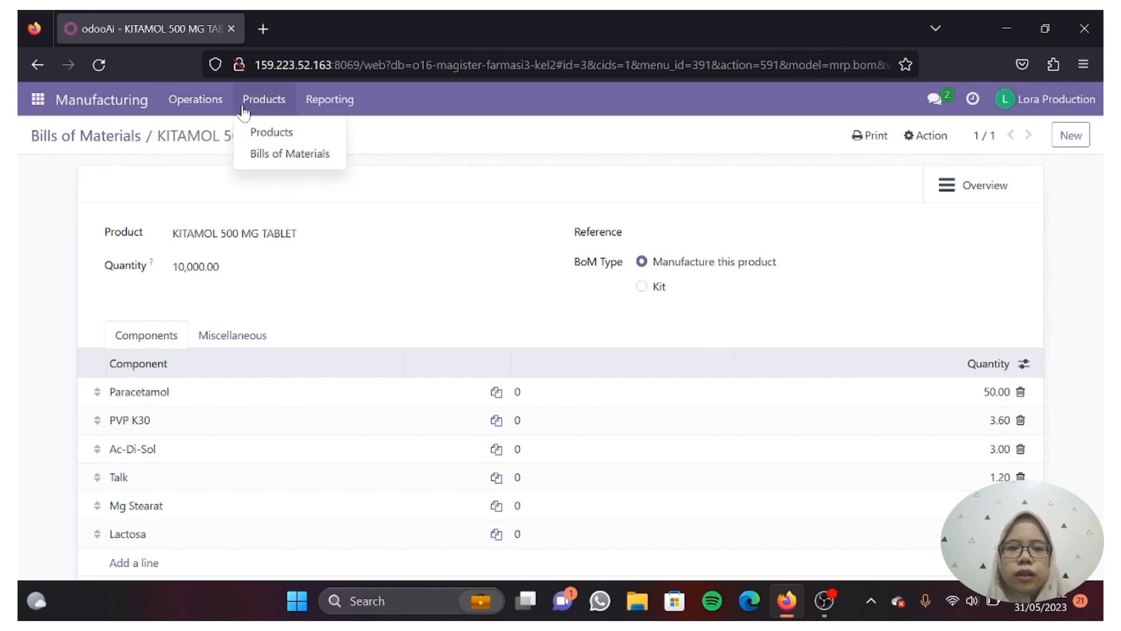
mouse_move(303, 109)
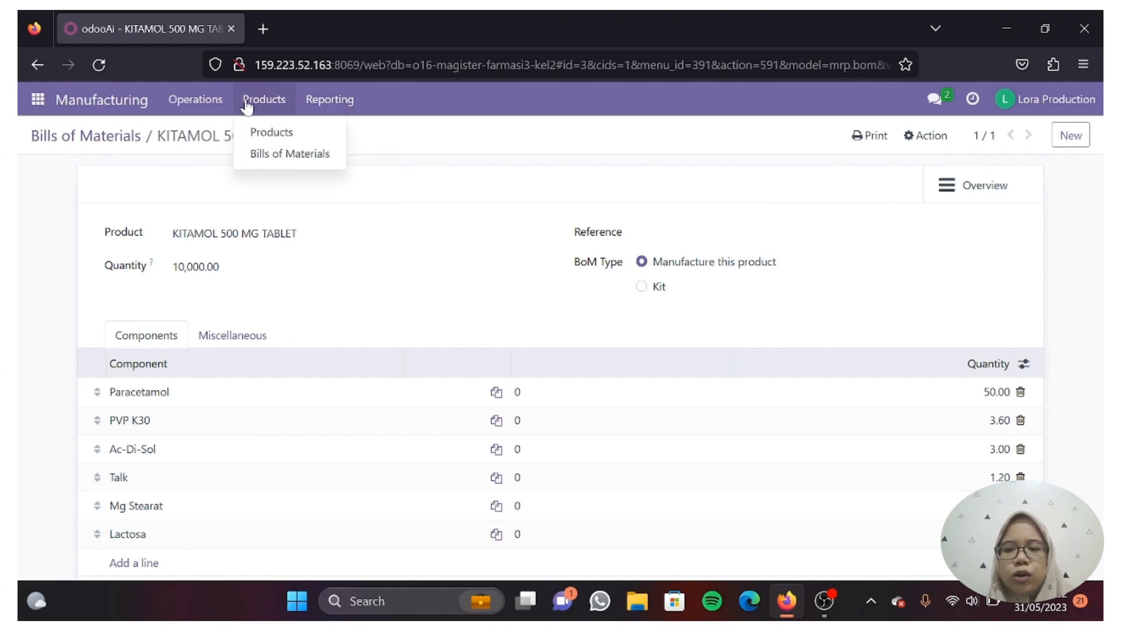
mouse_move(218, 106)
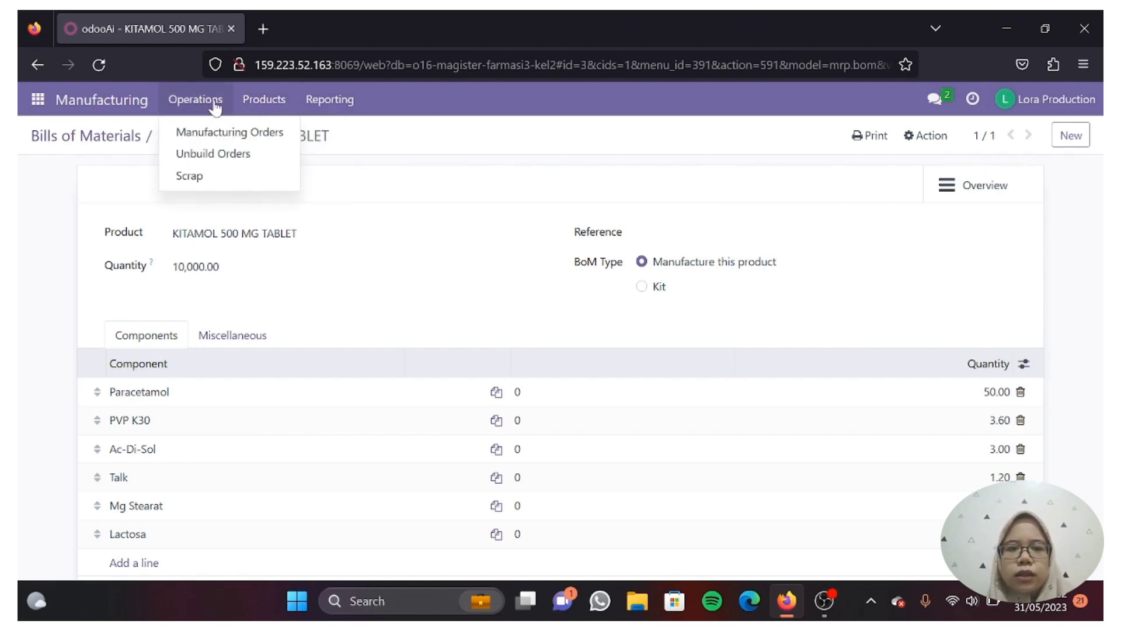
click(227, 138)
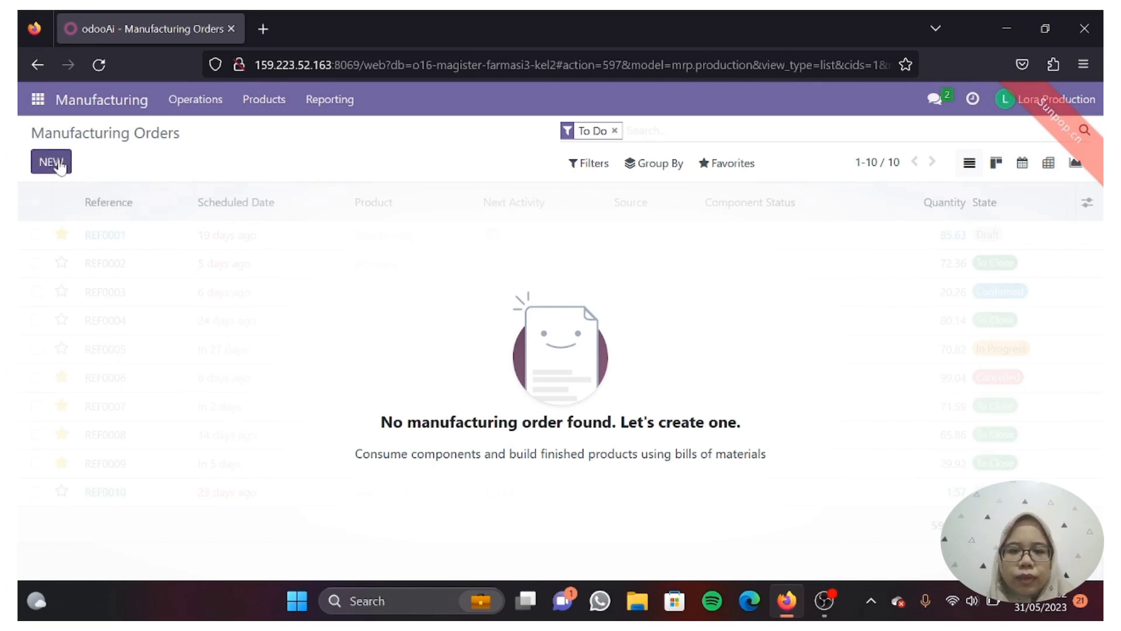
- Start a new manufacturing order for KITAMOL 500 MG TABLET, keeping the default scheduled date
click(59, 165)
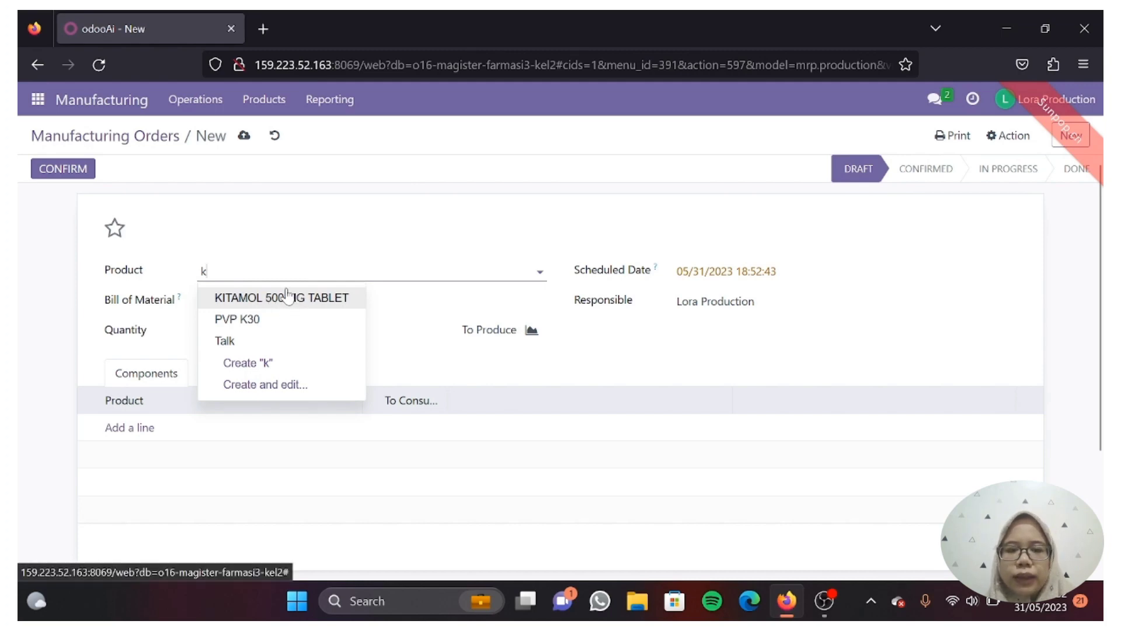
click(286, 296)
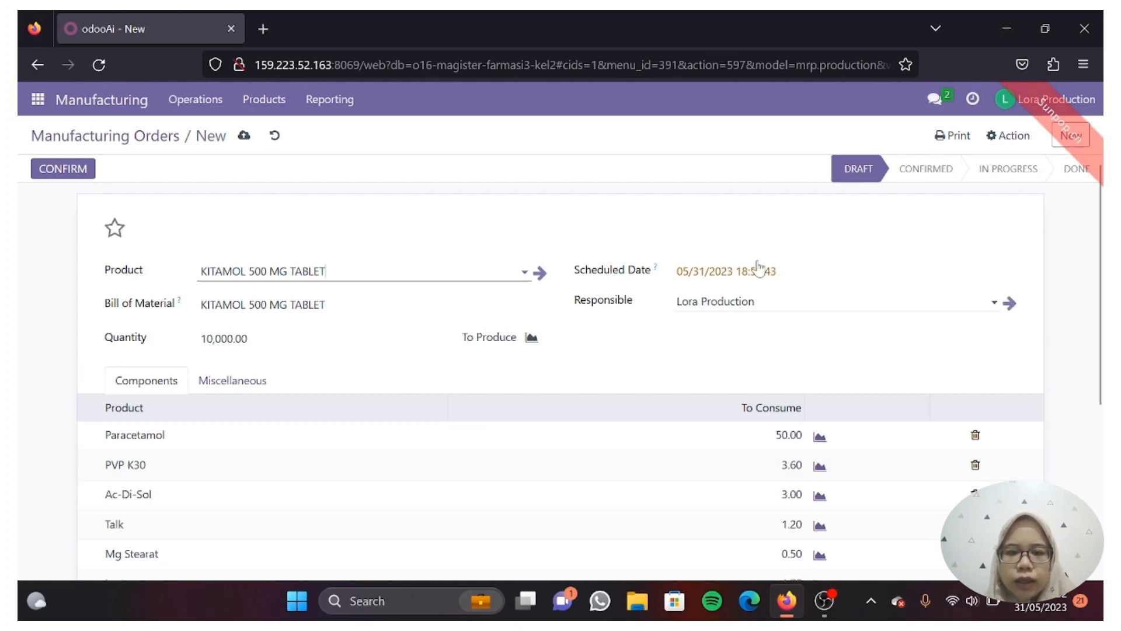
click(804, 284)
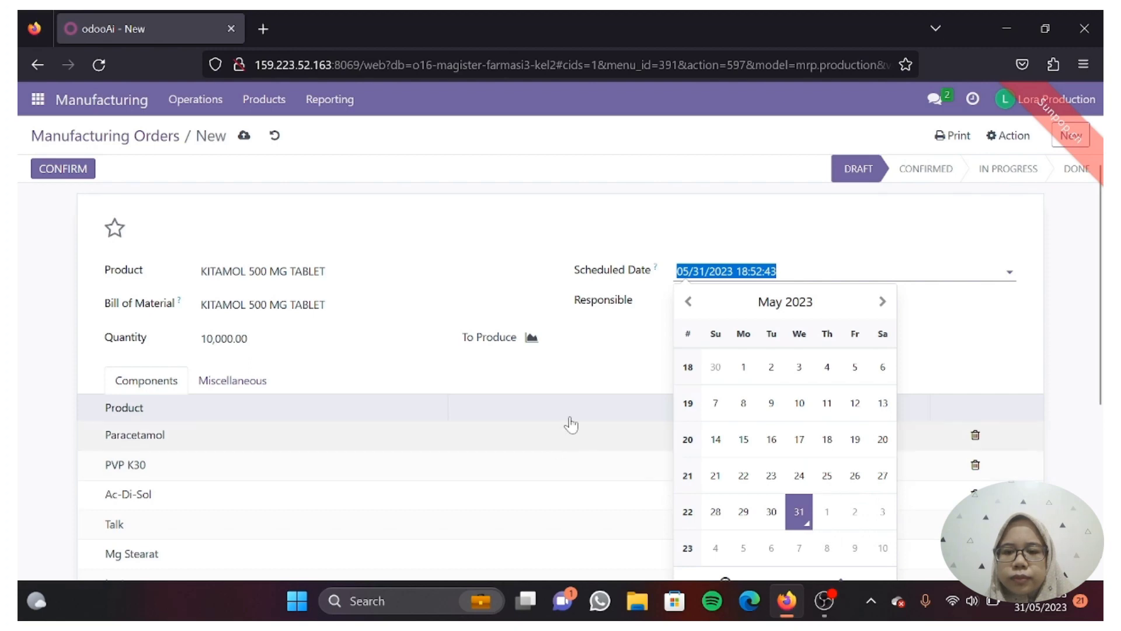
click(598, 377)
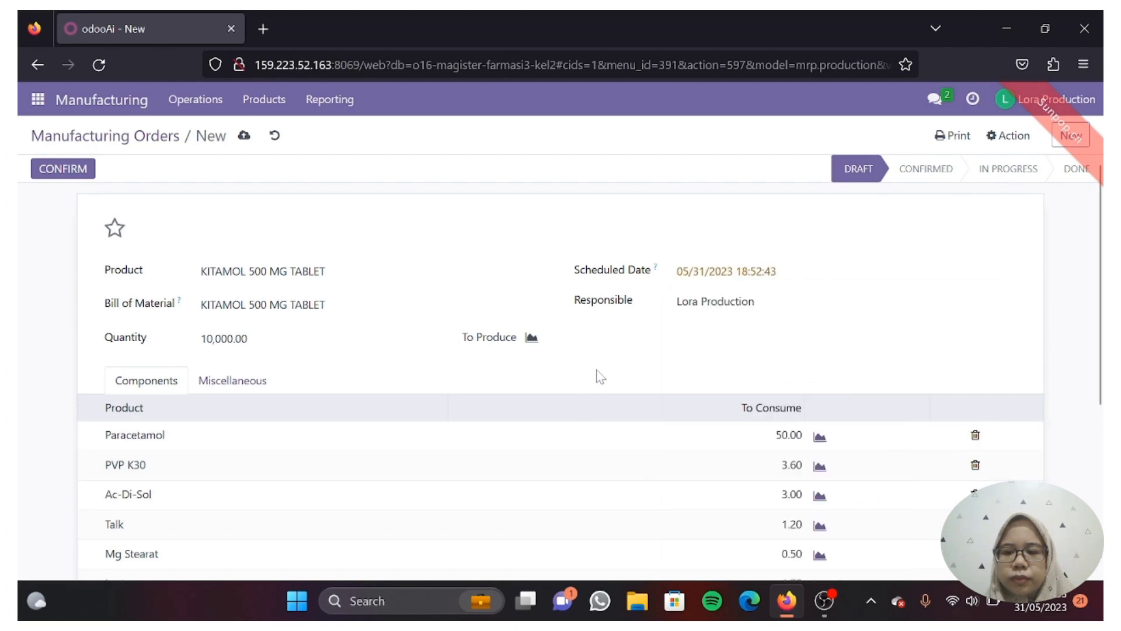
- Check the BoM-filled component list and confirm the 10,000.00-tablet order
scroll(598, 377, down, 3)
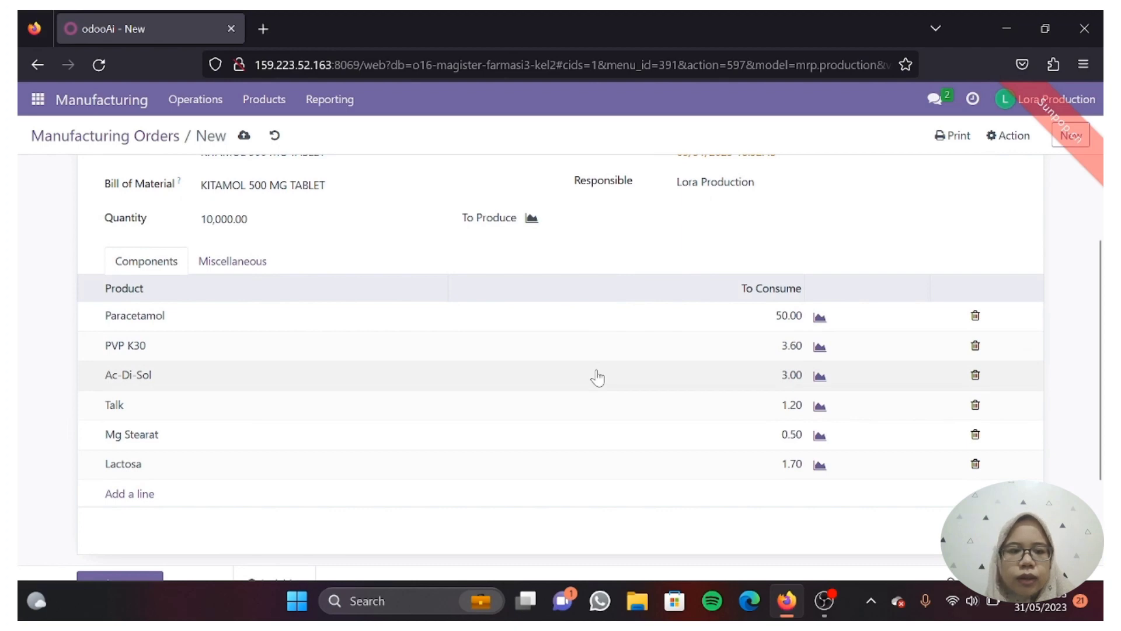
scroll(597, 376, down, 2)
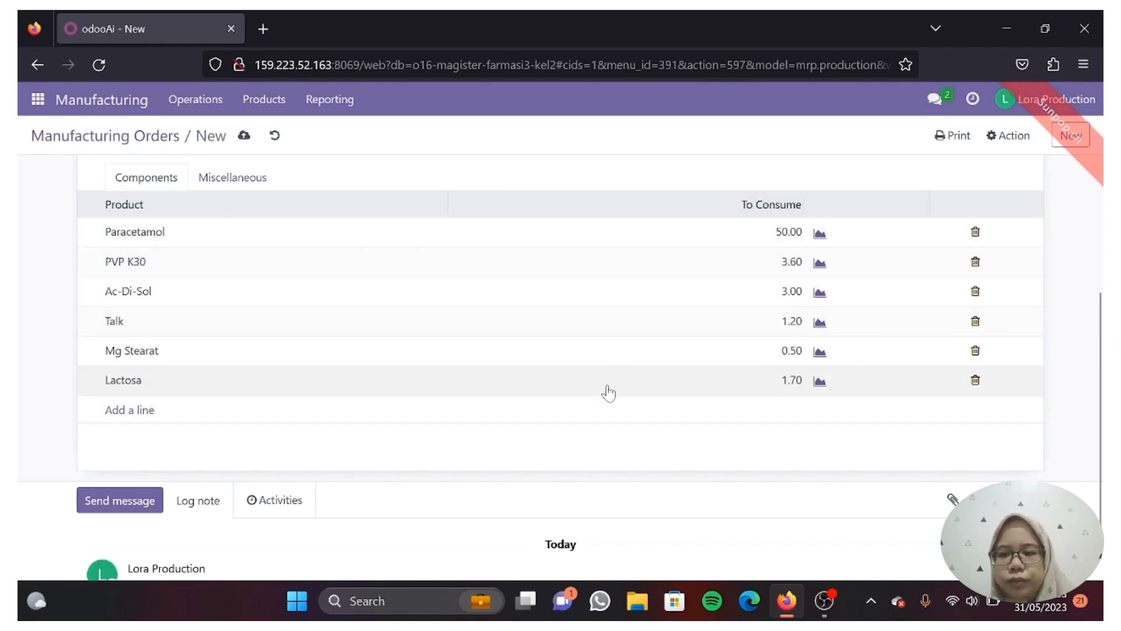
scroll(607, 393, down, 1)
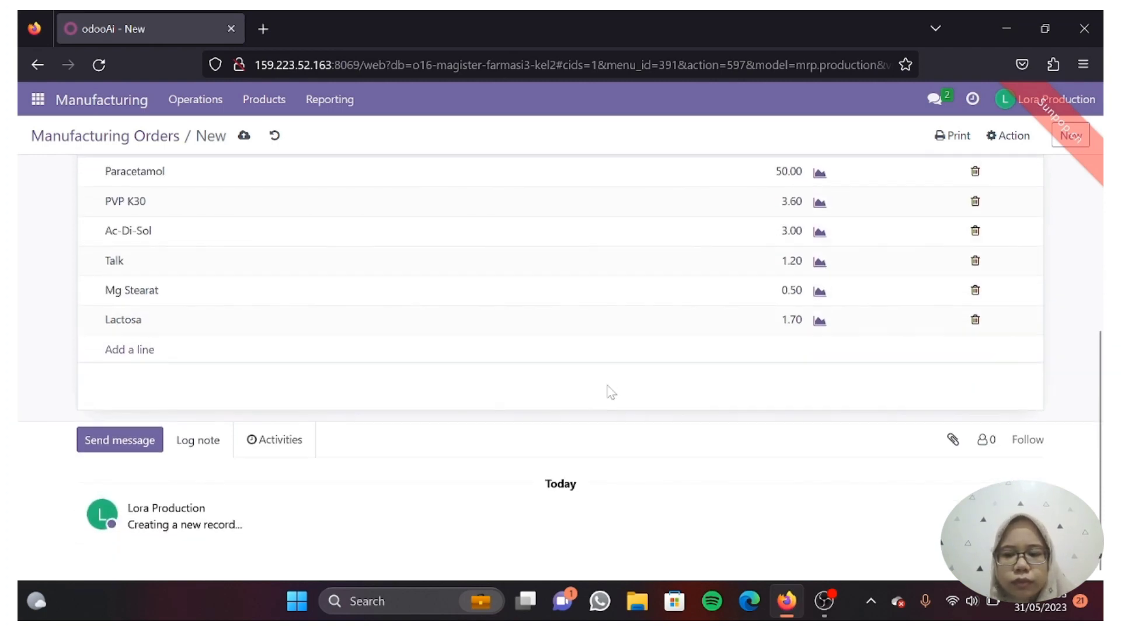
scroll(610, 392, up, 2)
scroll(610, 391, down, 2)
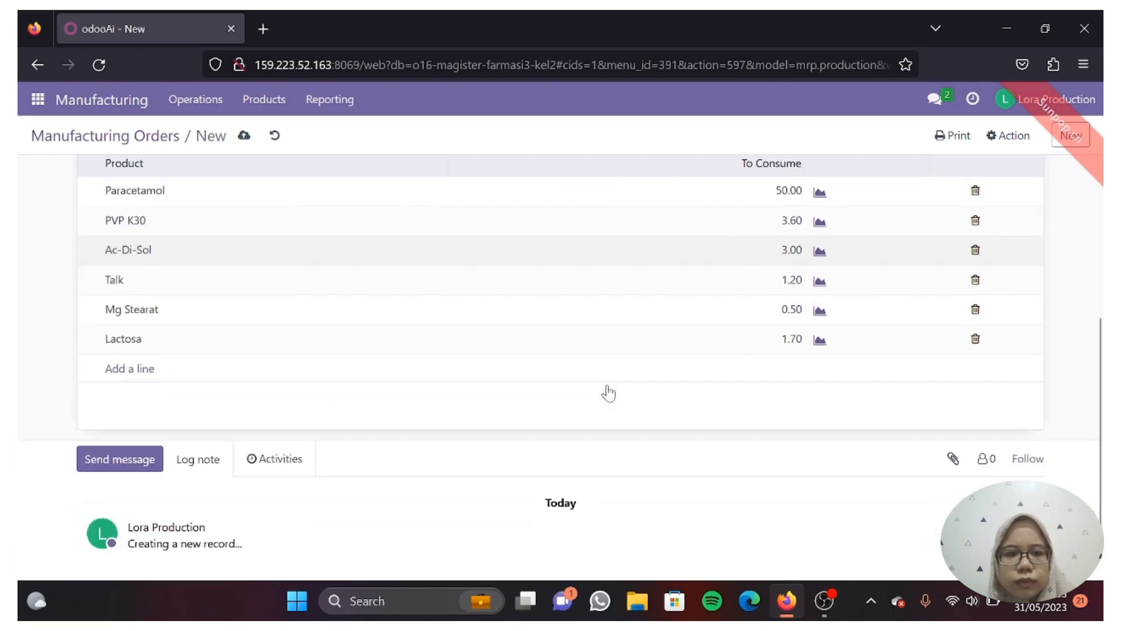
scroll(610, 391, up, 5)
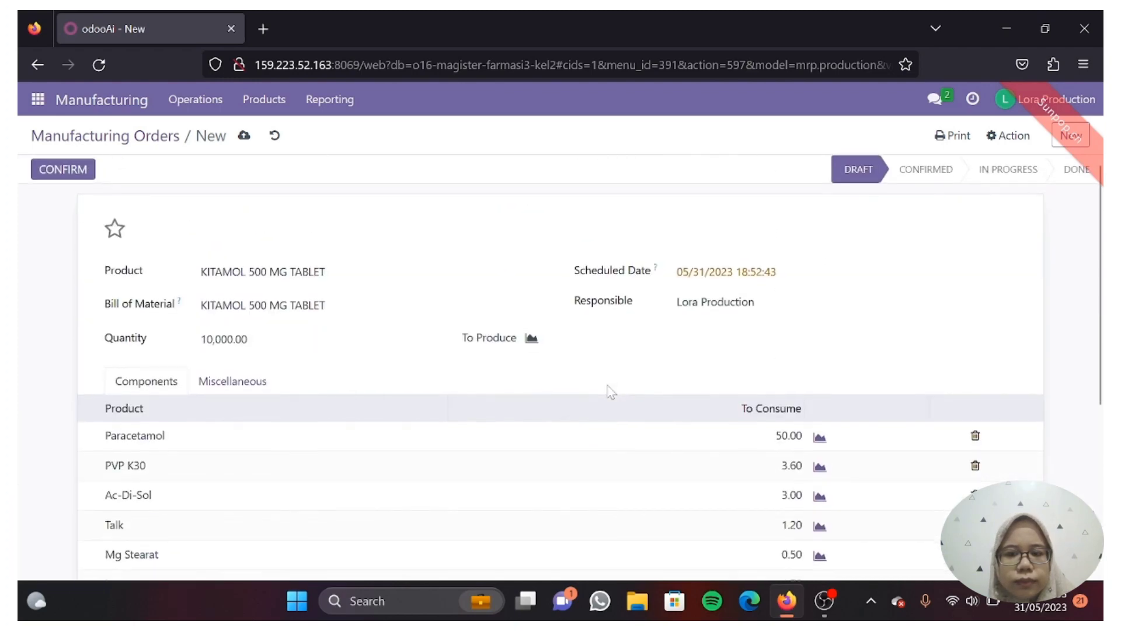
scroll(610, 392, down, 1)
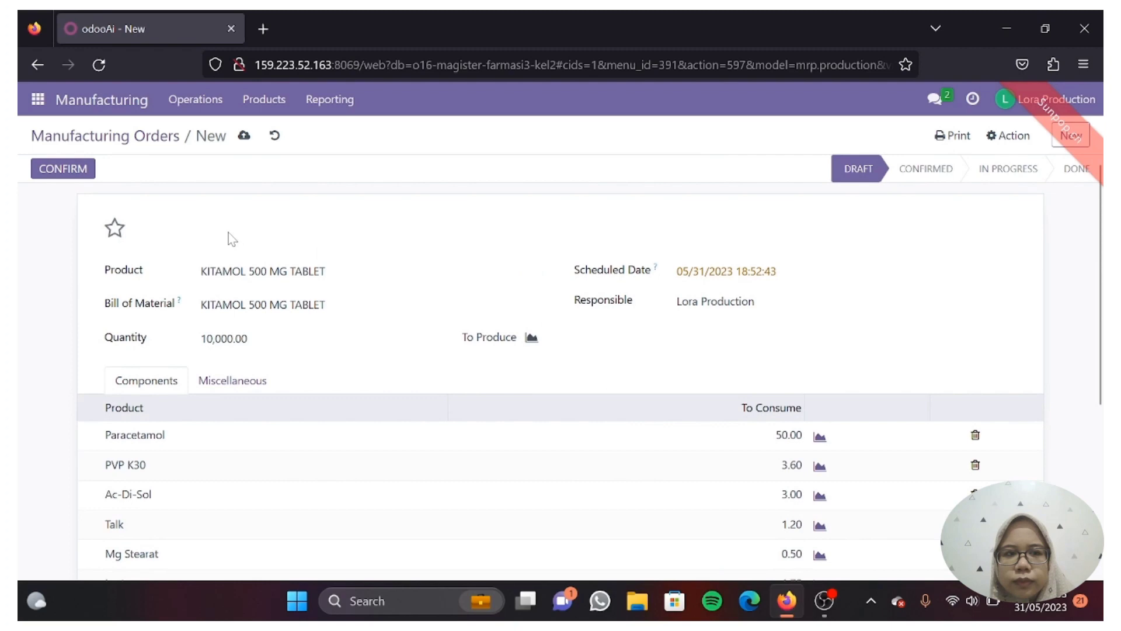
click(70, 170)
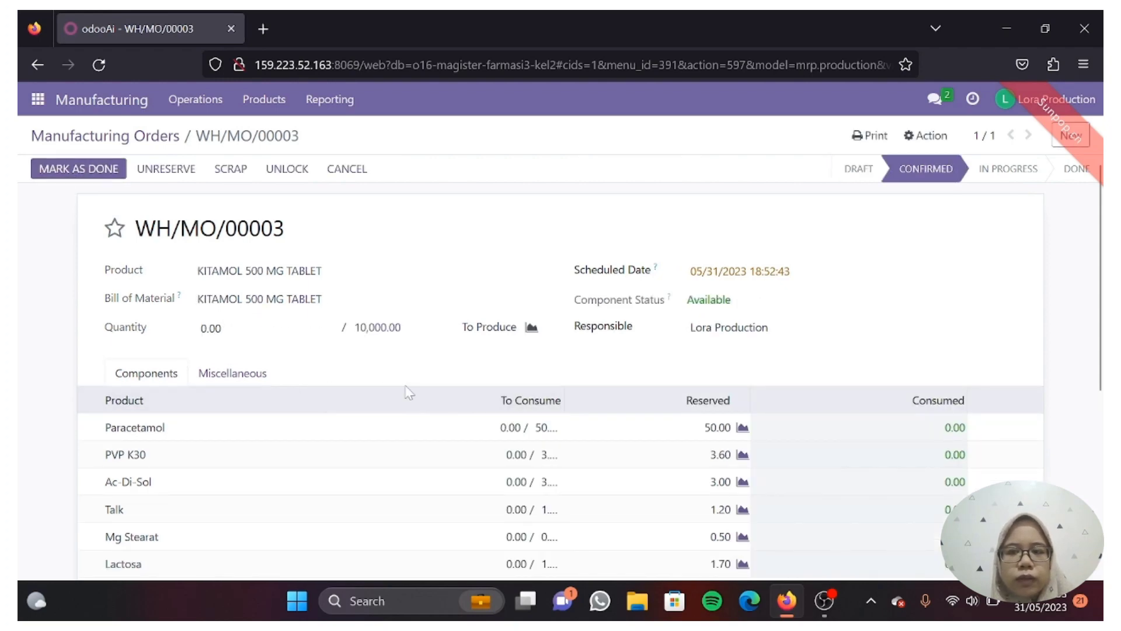
- Review WH/MO/00003's reserved components and chatter, then mark the order as done
scroll(413, 392, down, 5)
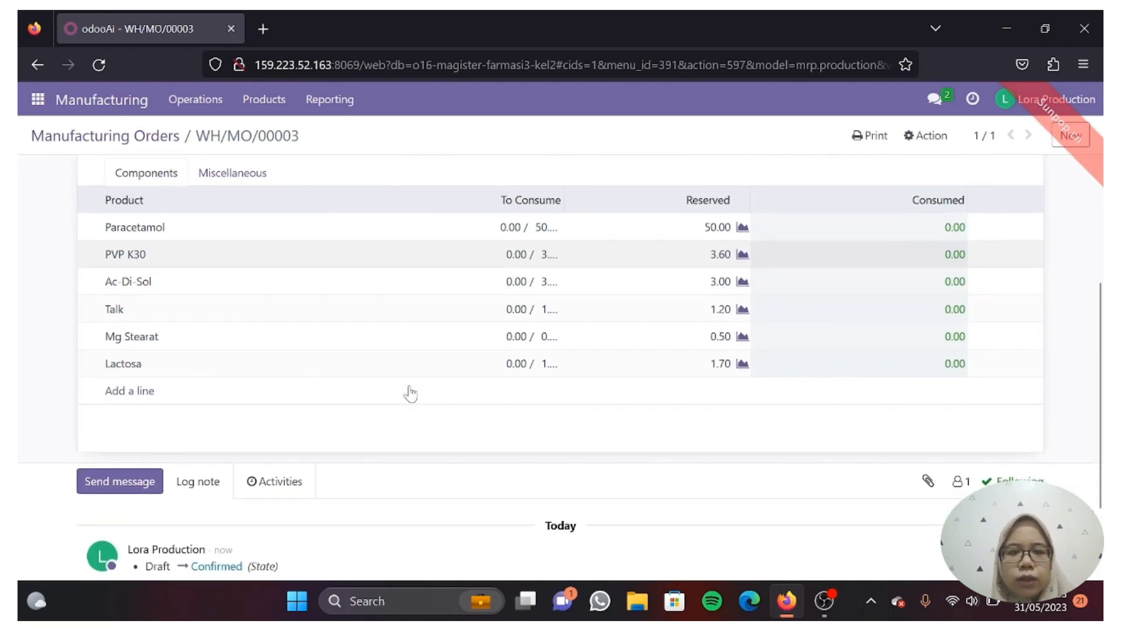
scroll(413, 393, down, 1)
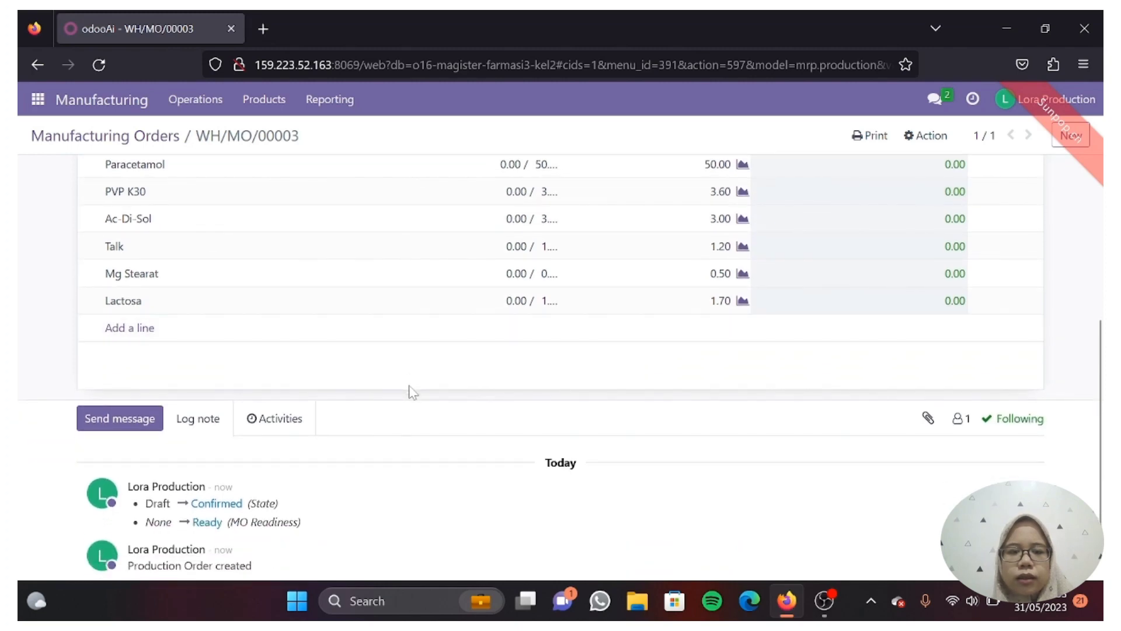
scroll(413, 393, up, 3)
scroll(413, 392, down, 4)
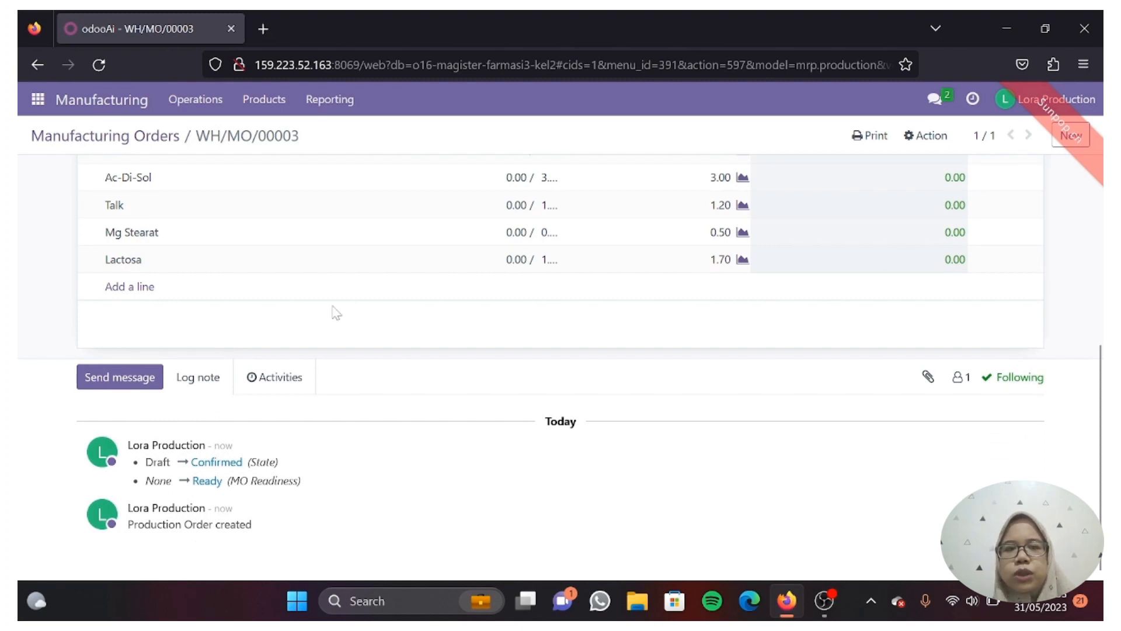
scroll(342, 275, up, 4)
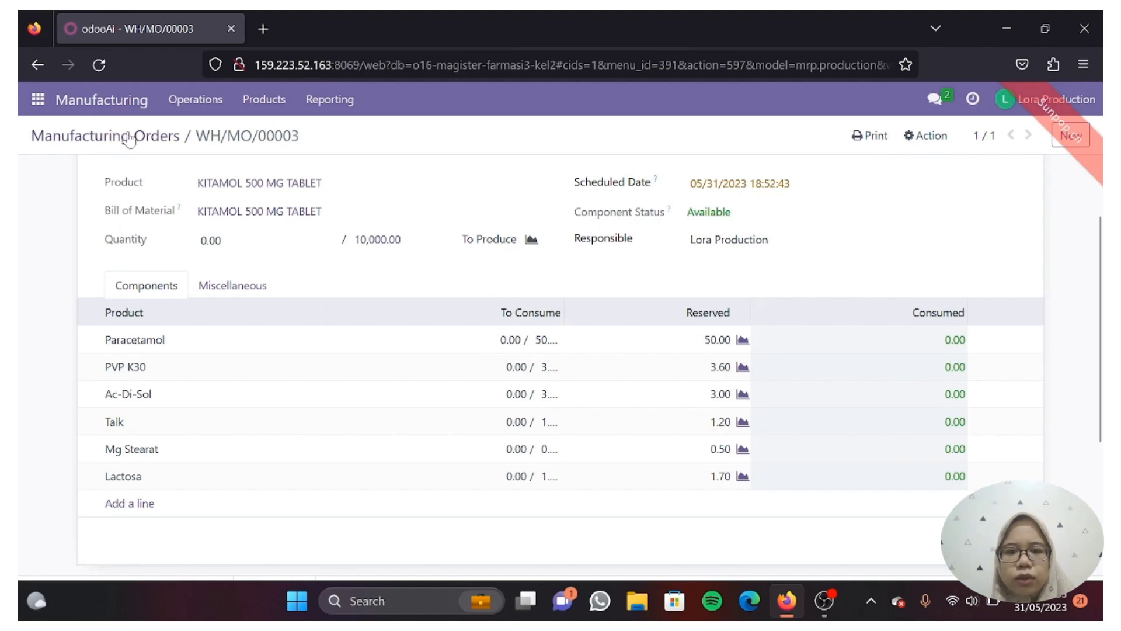
scroll(143, 243, up, 2)
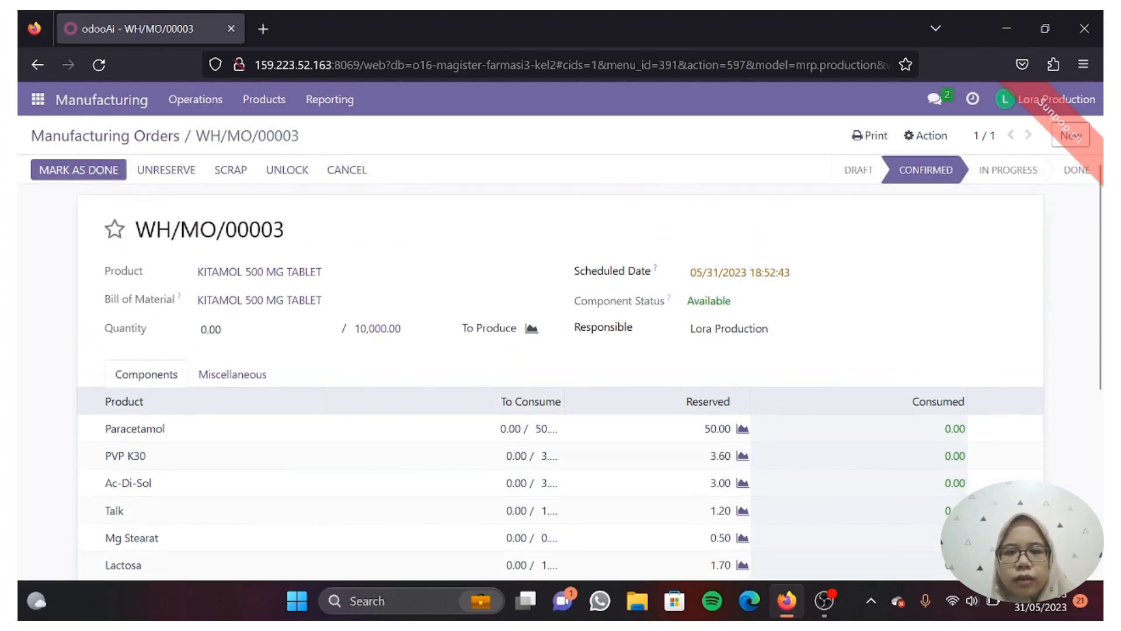
click(95, 171)
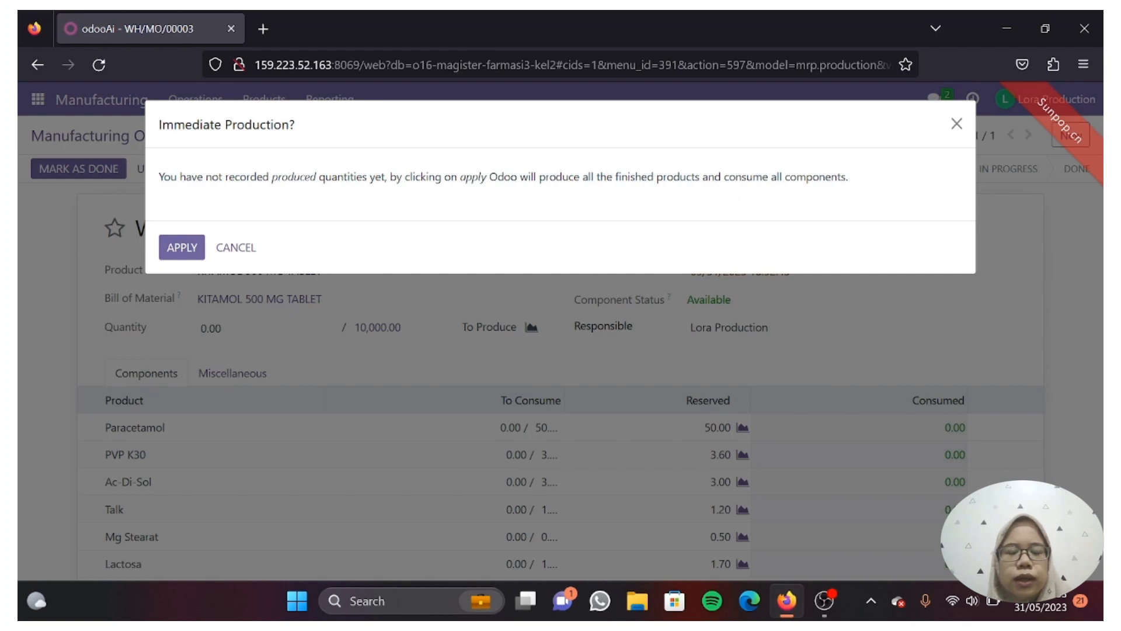
- Apply immediate production for all 10,000 tablets and verify every component is consumed
click(182, 247)
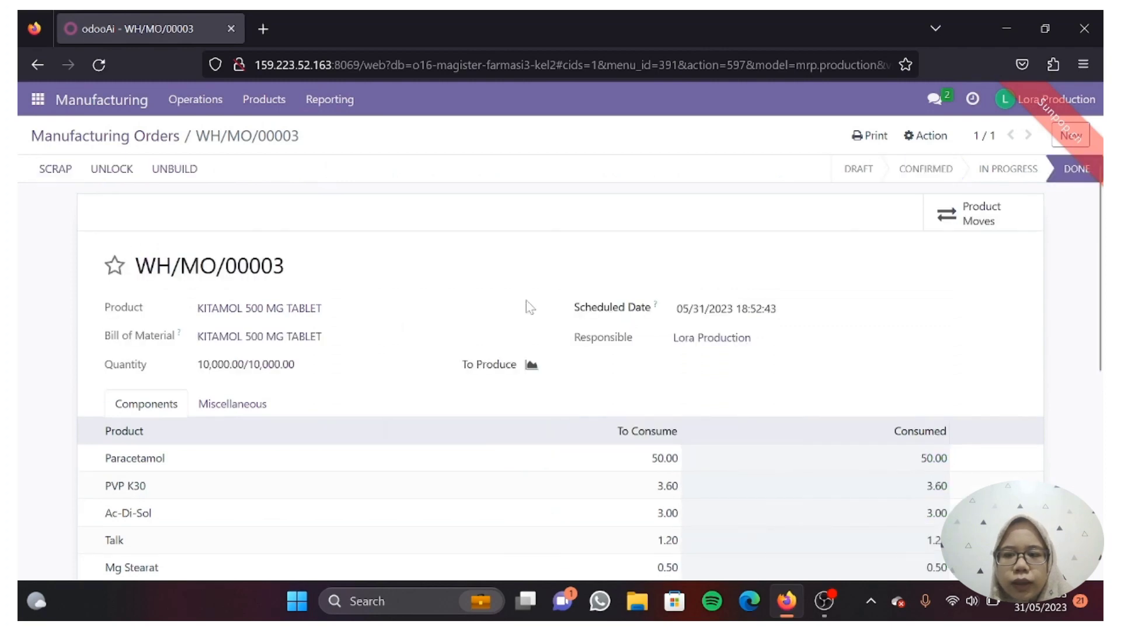
scroll(745, 459, down, 3)
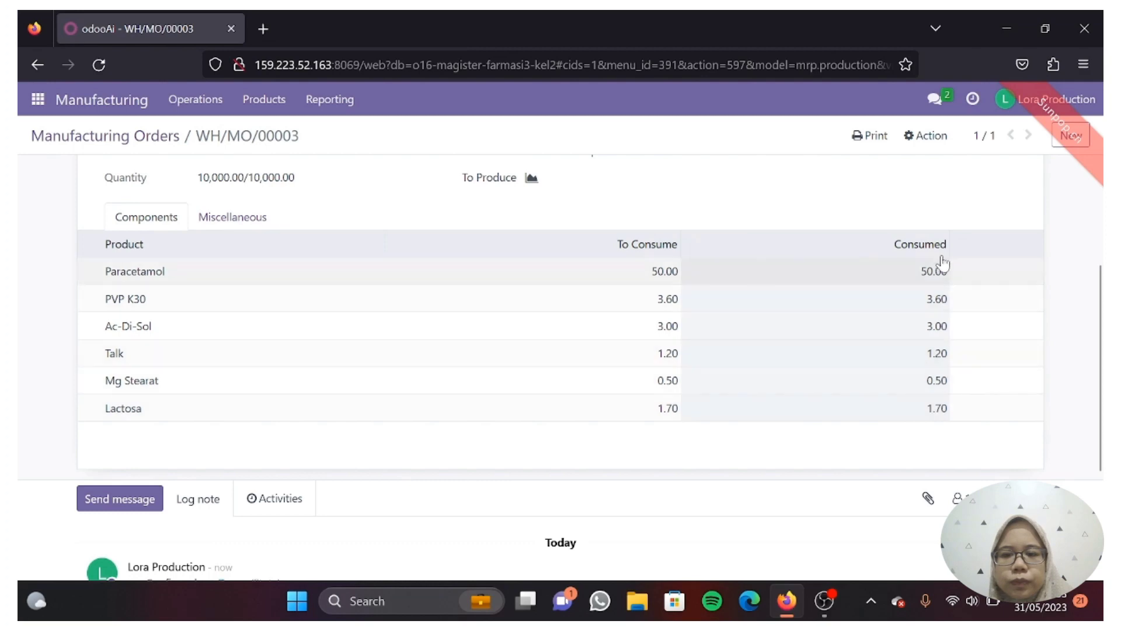
scroll(915, 265, up, 3)
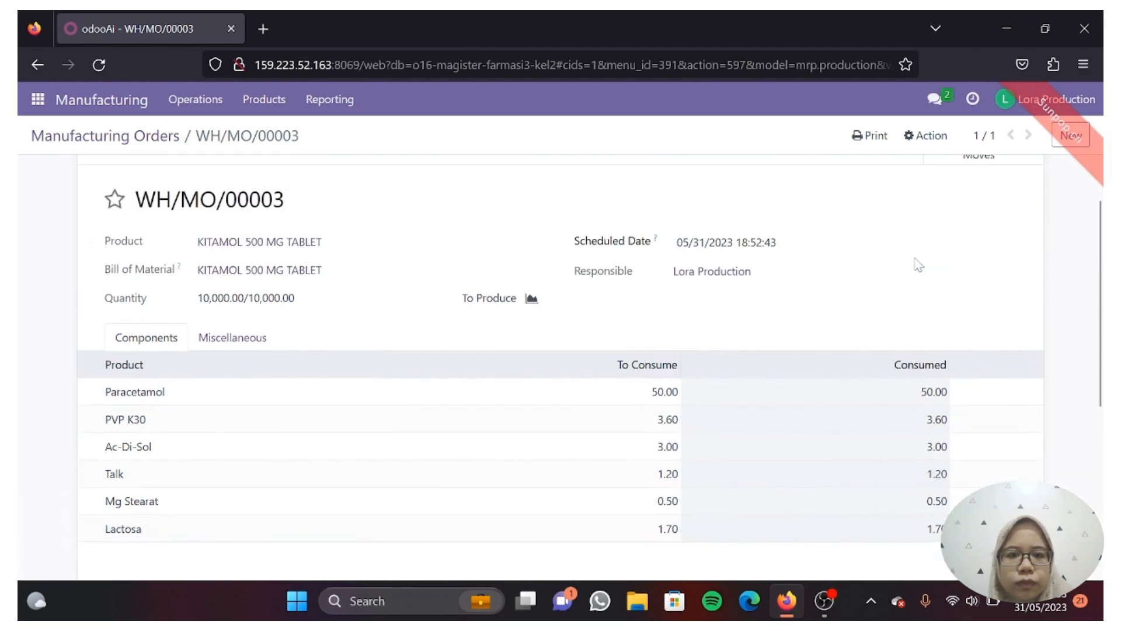
scroll(915, 266, up, 1)
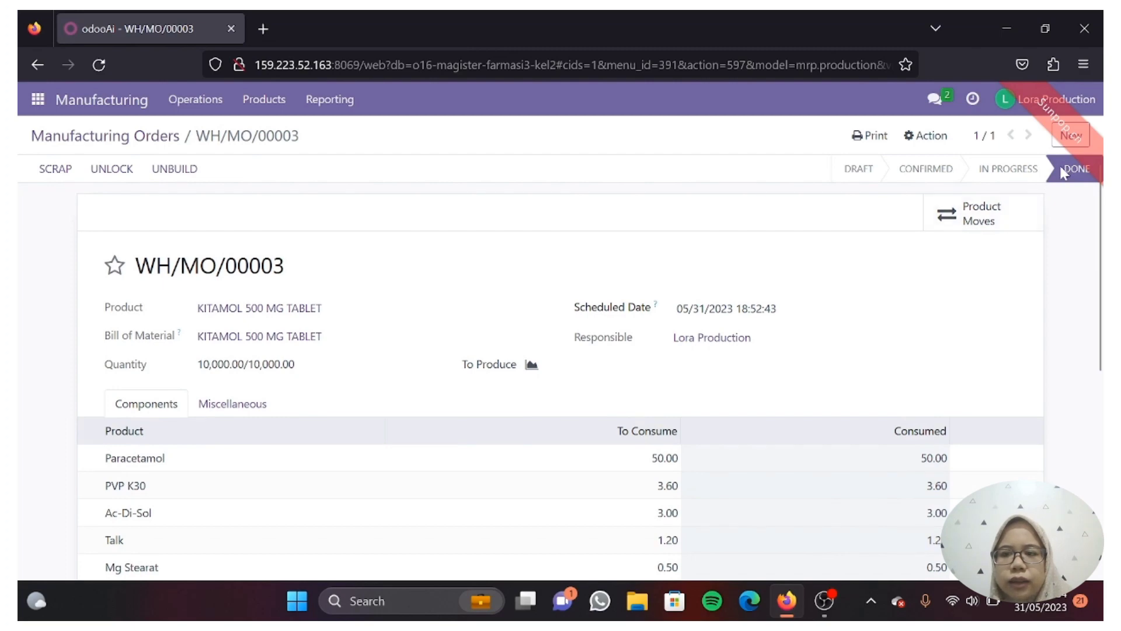
mouse_move(1077, 175)
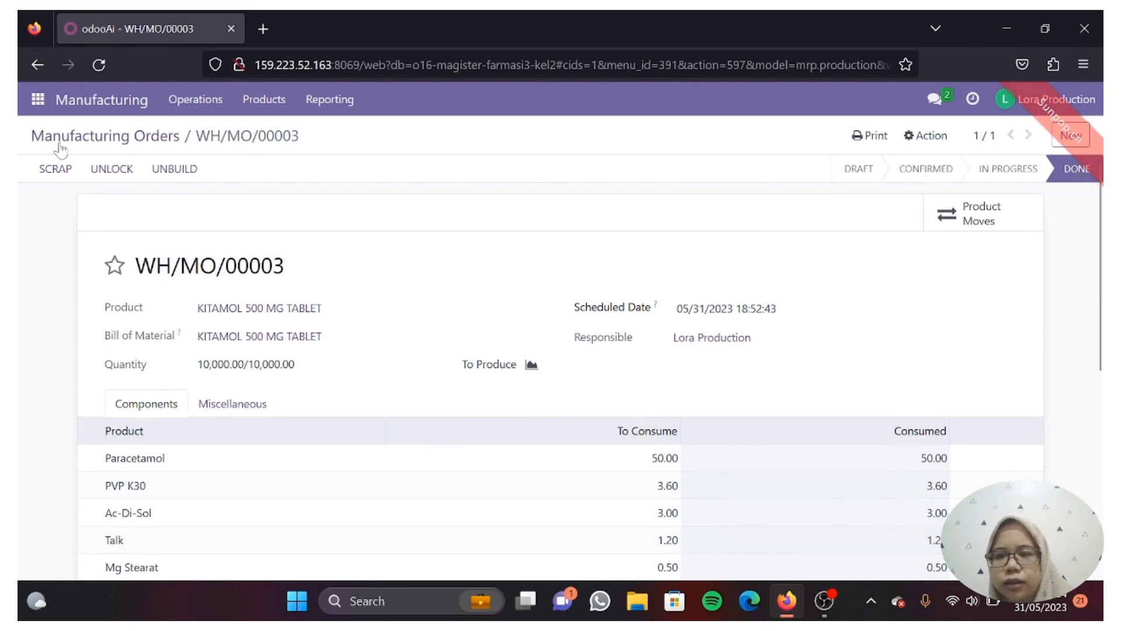
- Open the Products catalogue, showing KITAMOL 500 MG TABLET at 10,001.00 units on hand
click(217, 110)
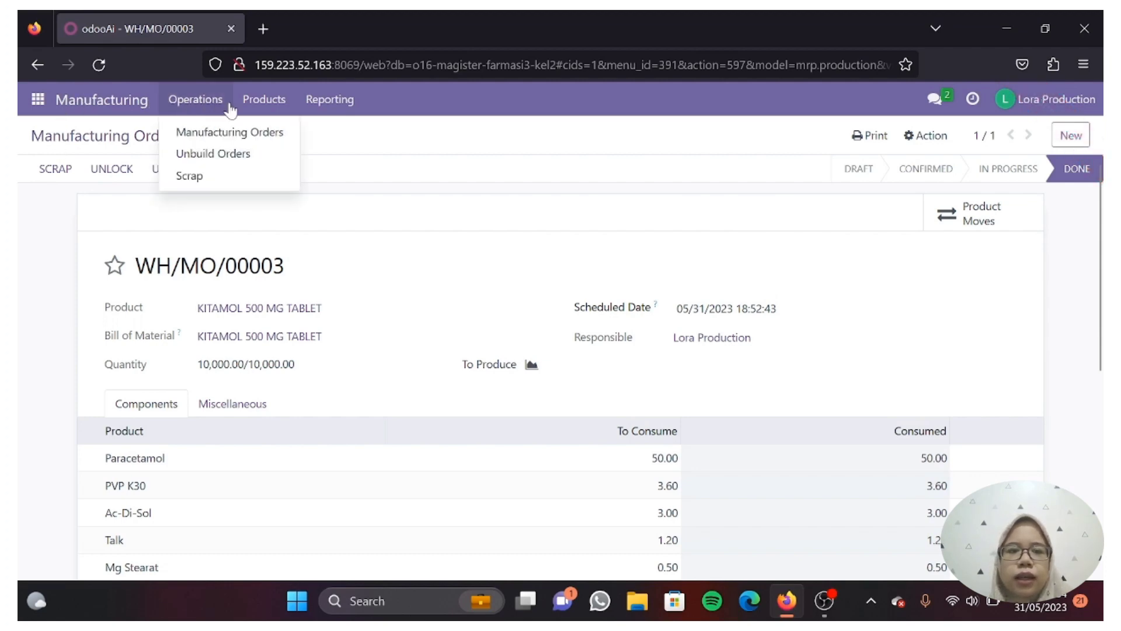
mouse_move(260, 102)
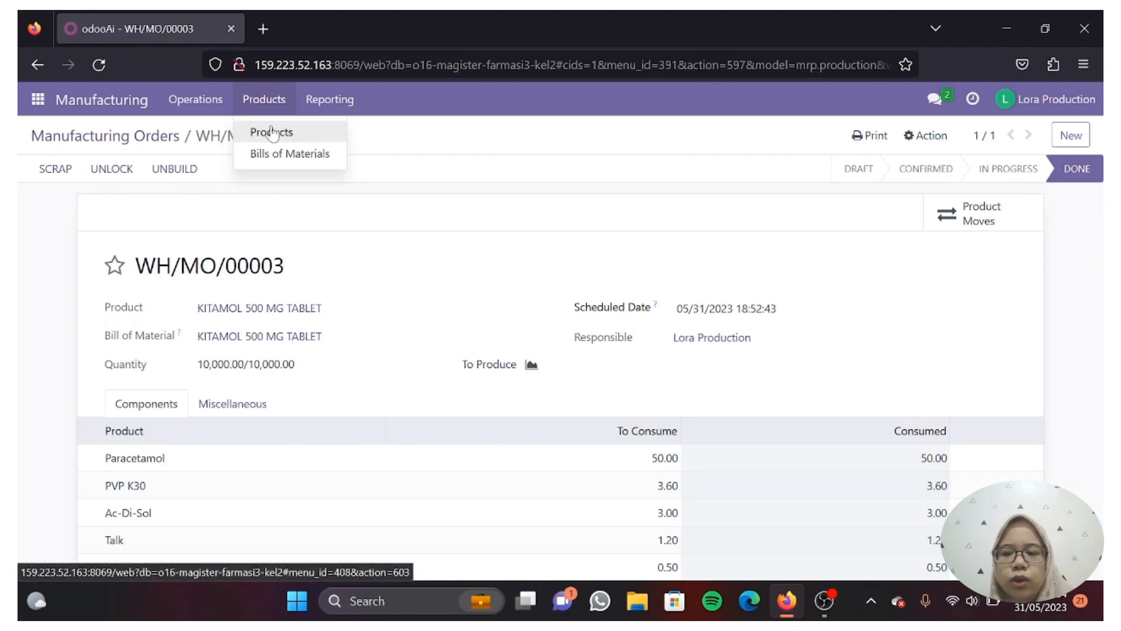
click(271, 132)
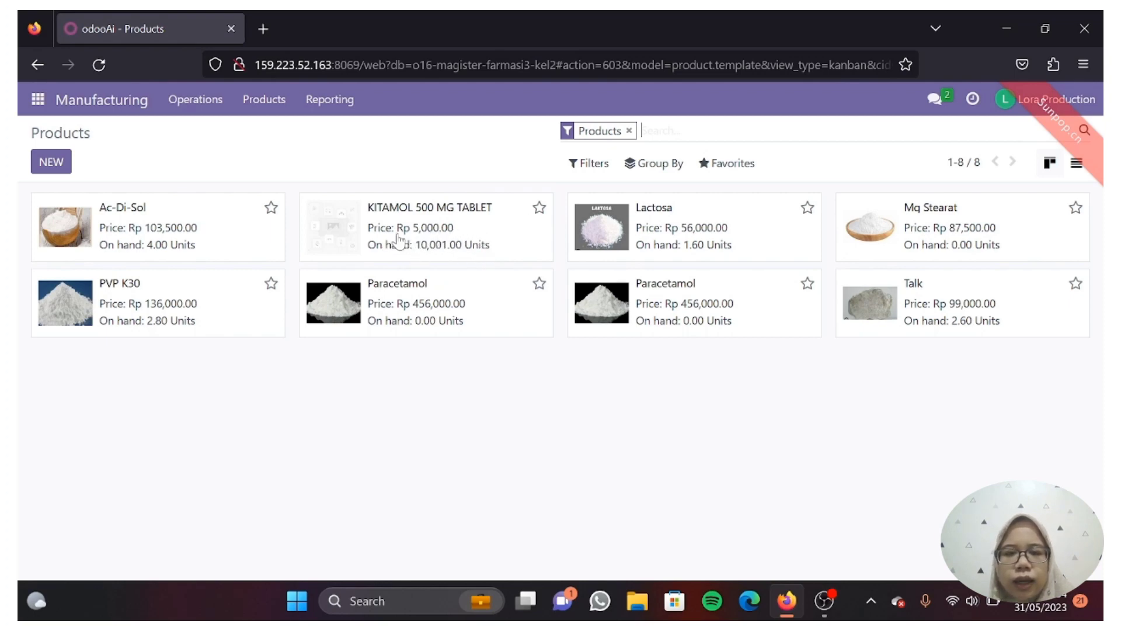
click(402, 255)
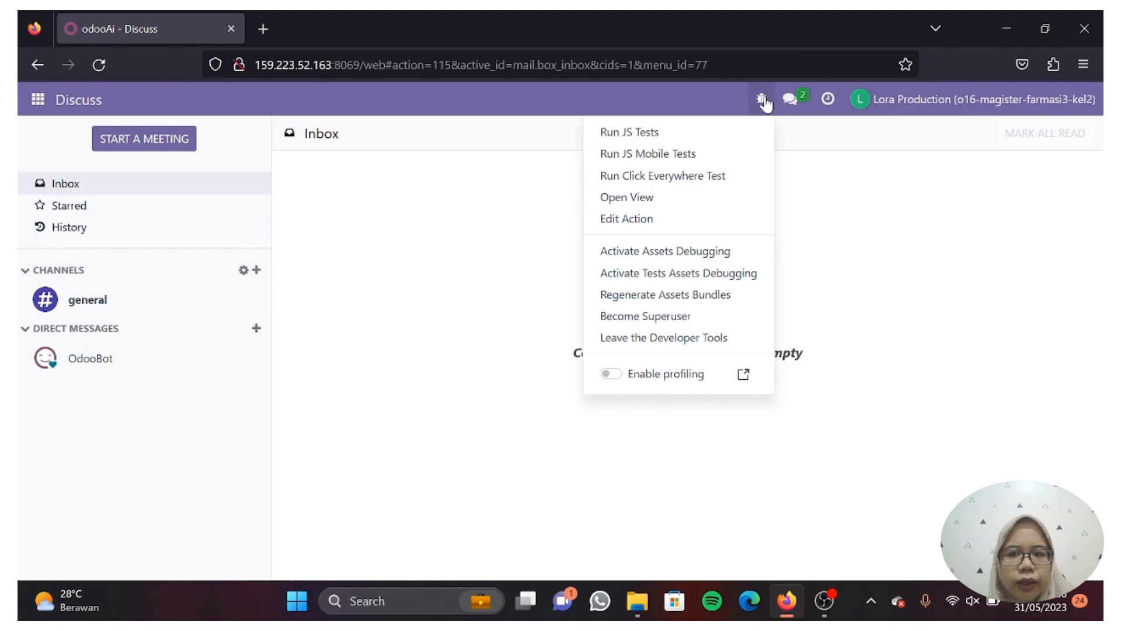
- Close the developer tools options and open the Manufacturing app's orders list with draft WH/MO/00004
click(852, 199)
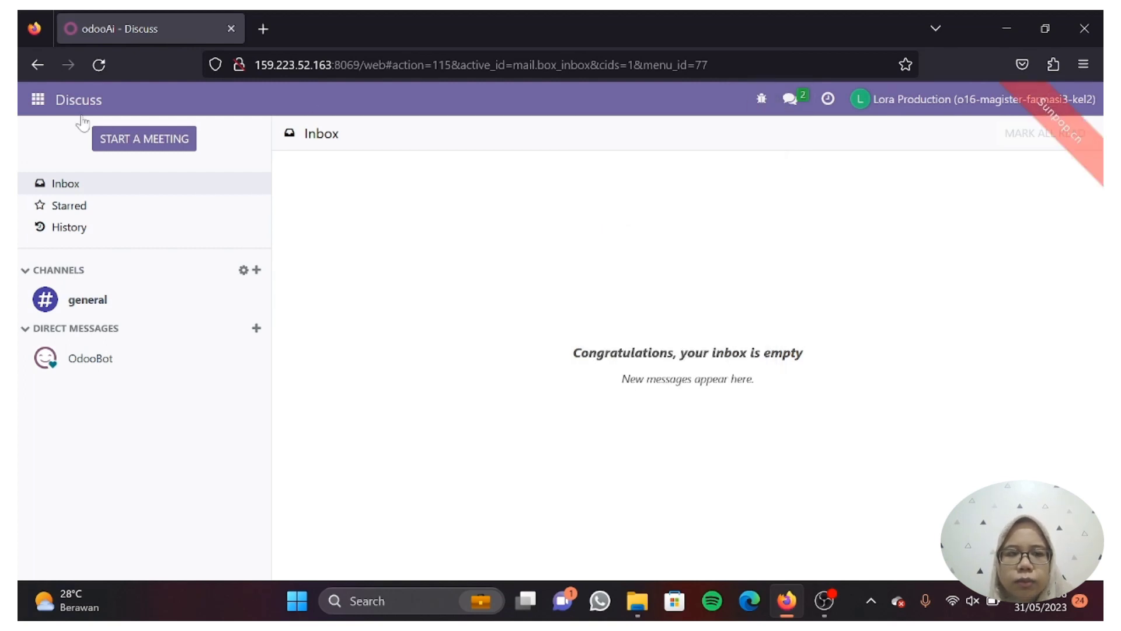
click(39, 100)
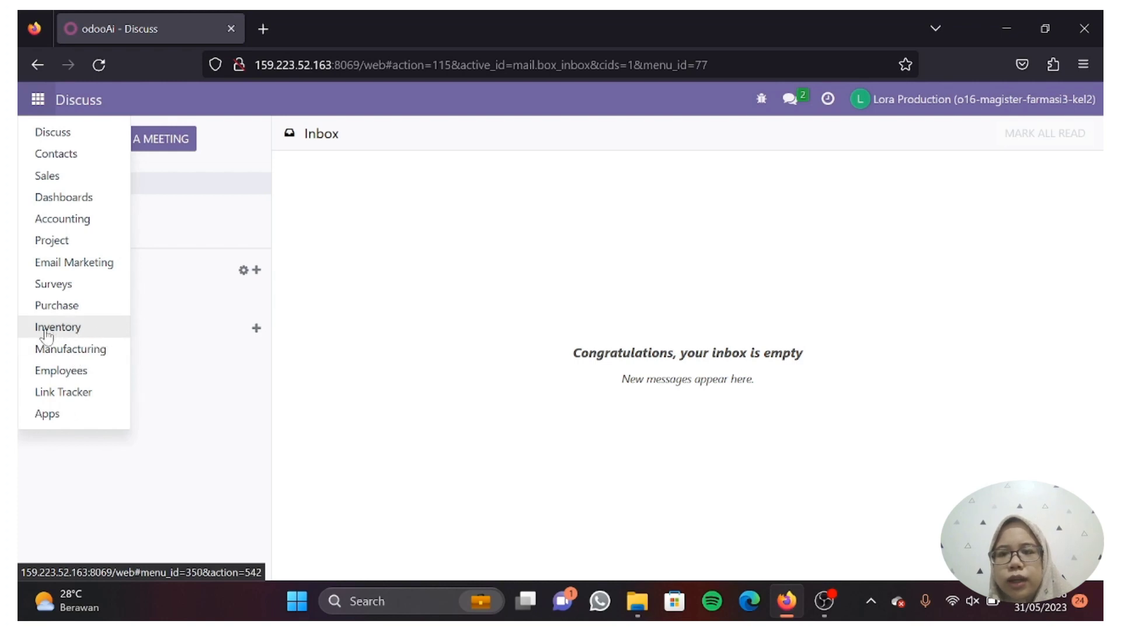
click(76, 350)
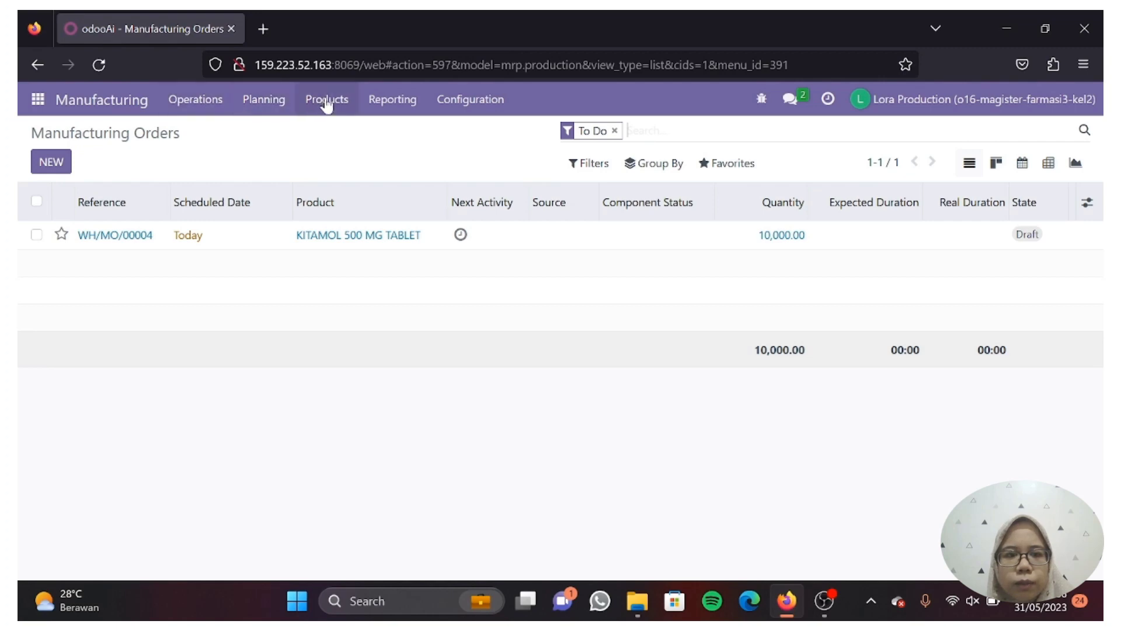
click(327, 100)
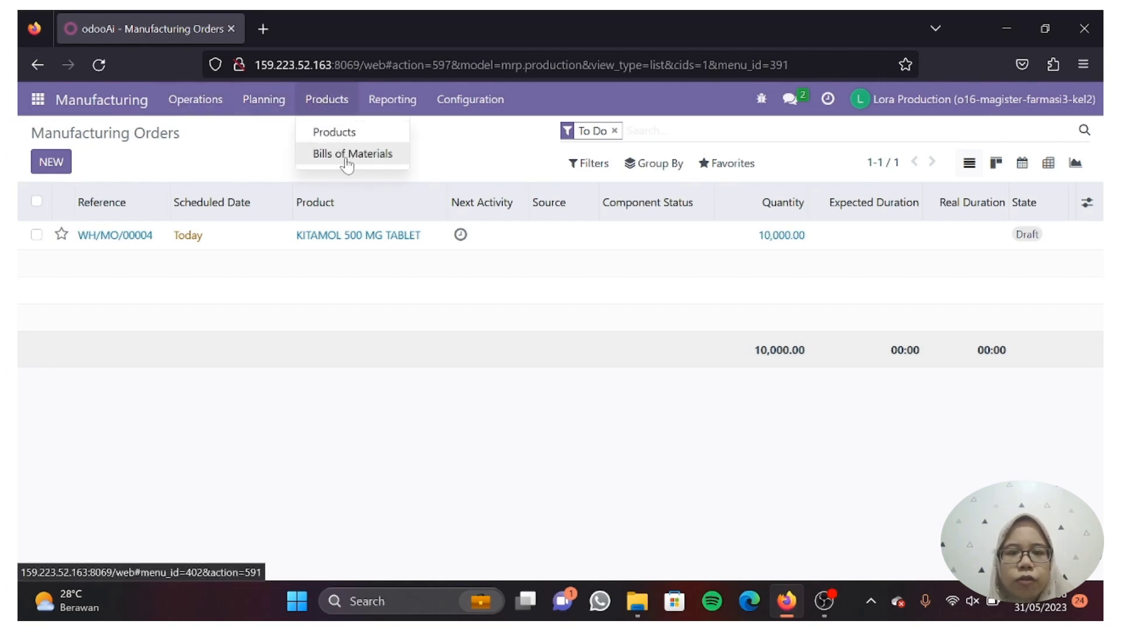
- Open the KITAMOL 500 MG TABLET bill of materials on its By-products tab
click(350, 153)
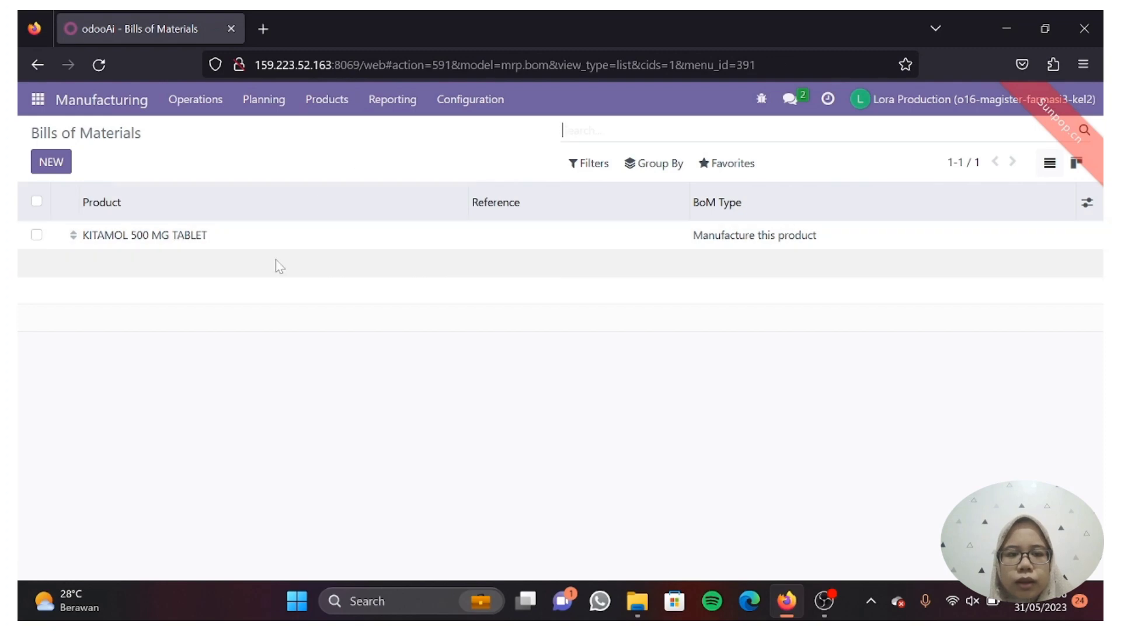
click(173, 240)
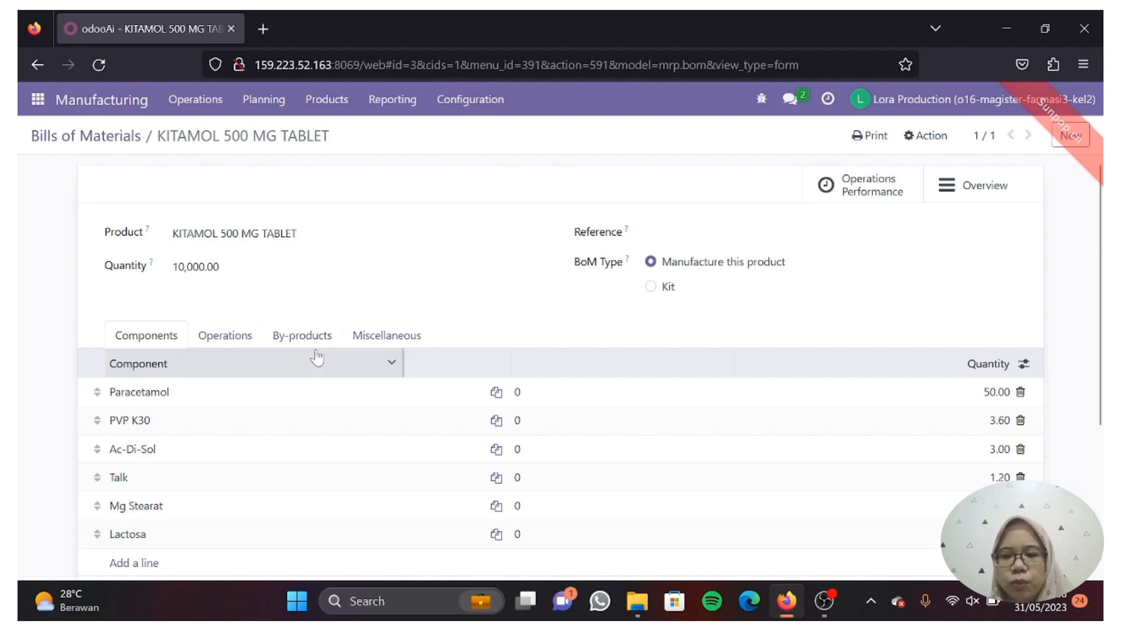
click(316, 337)
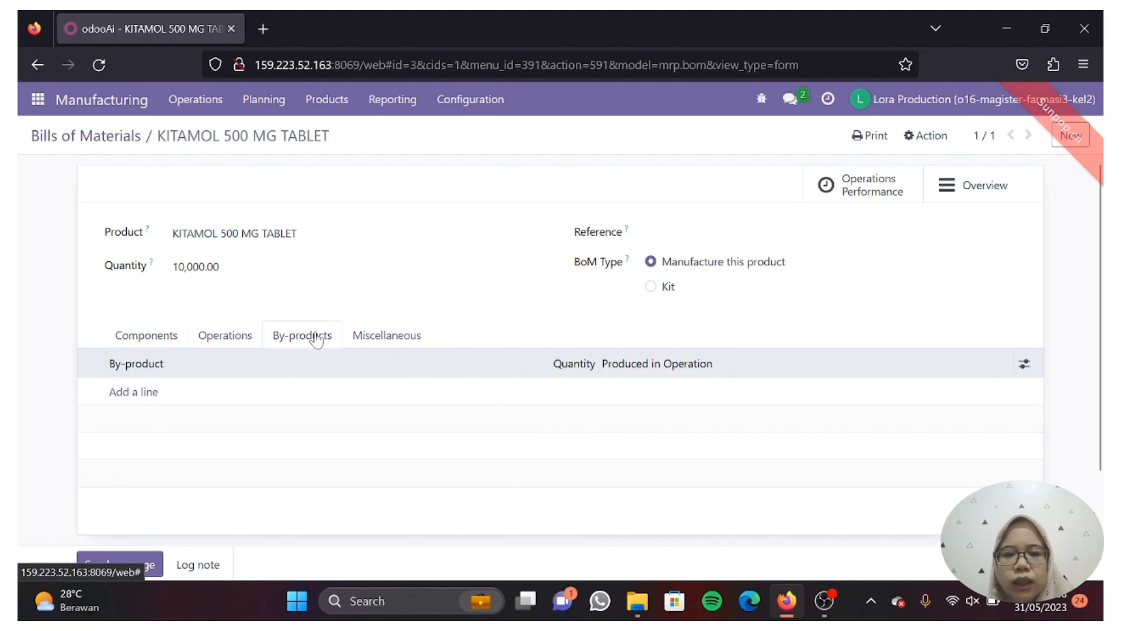
scroll(316, 337, down, 2)
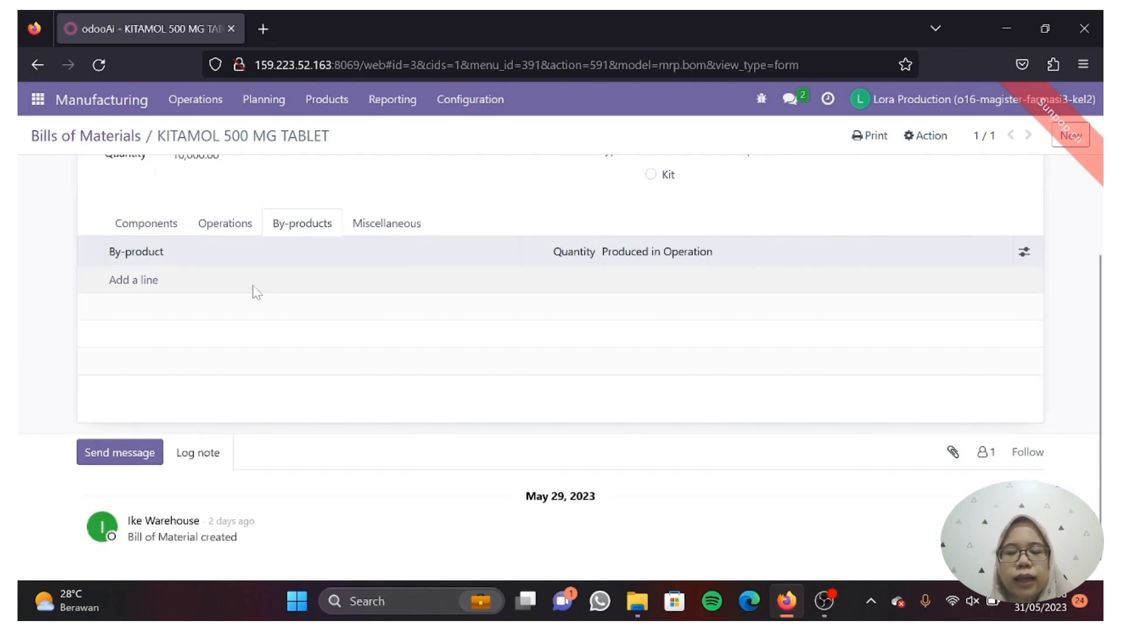
- Add a trial by-product line without a product, then discard it, leaving by-products empty
click(150, 281)
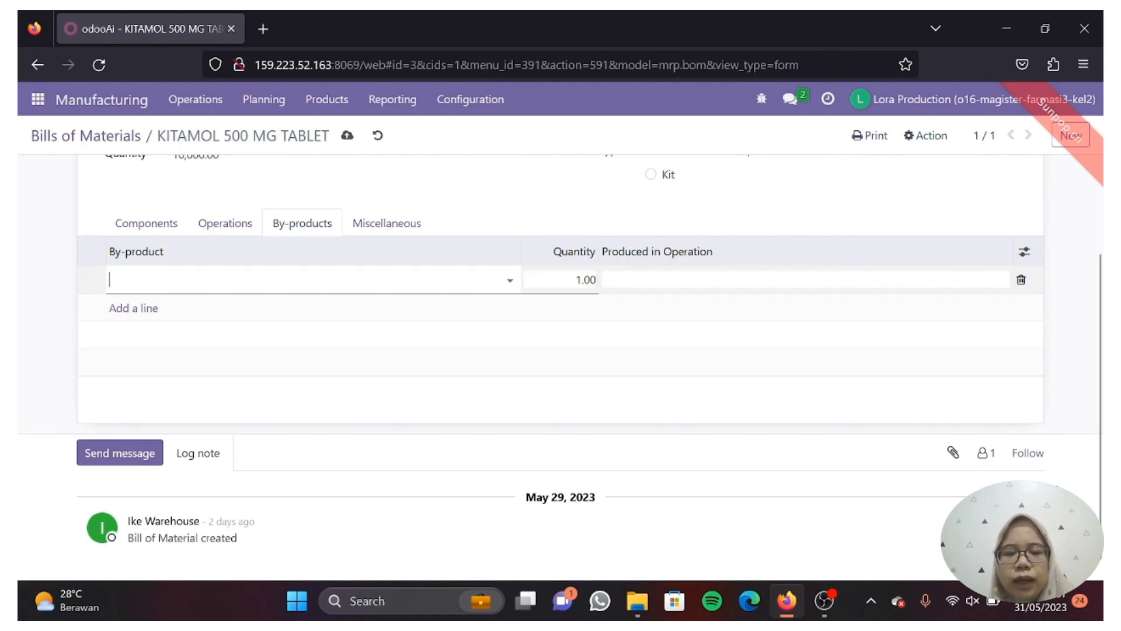
click(151, 280)
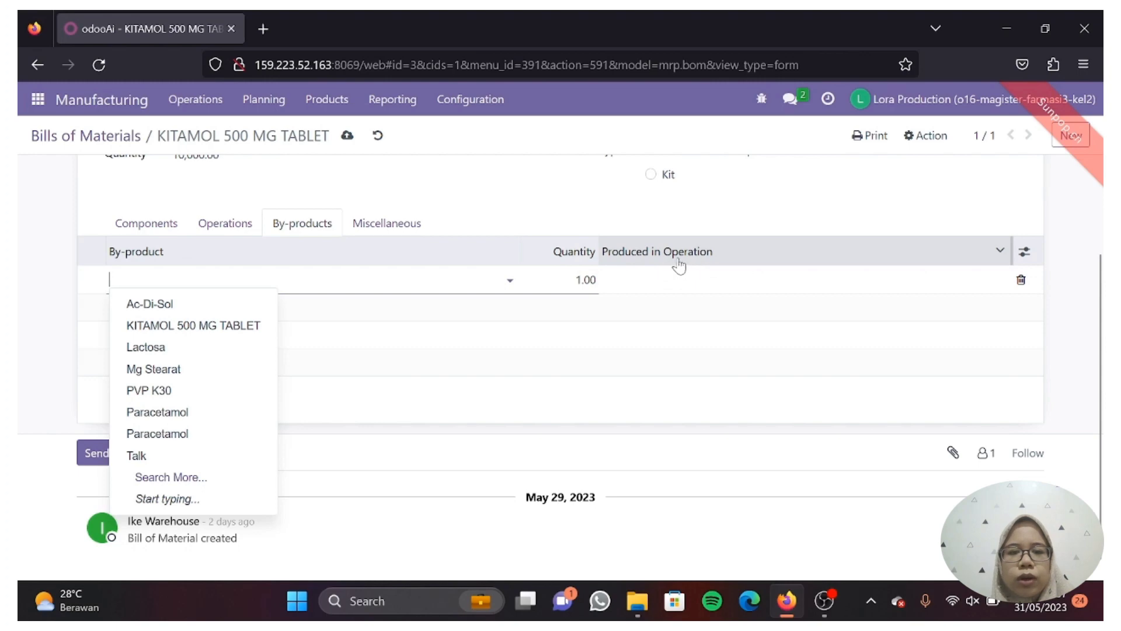
click(604, 279)
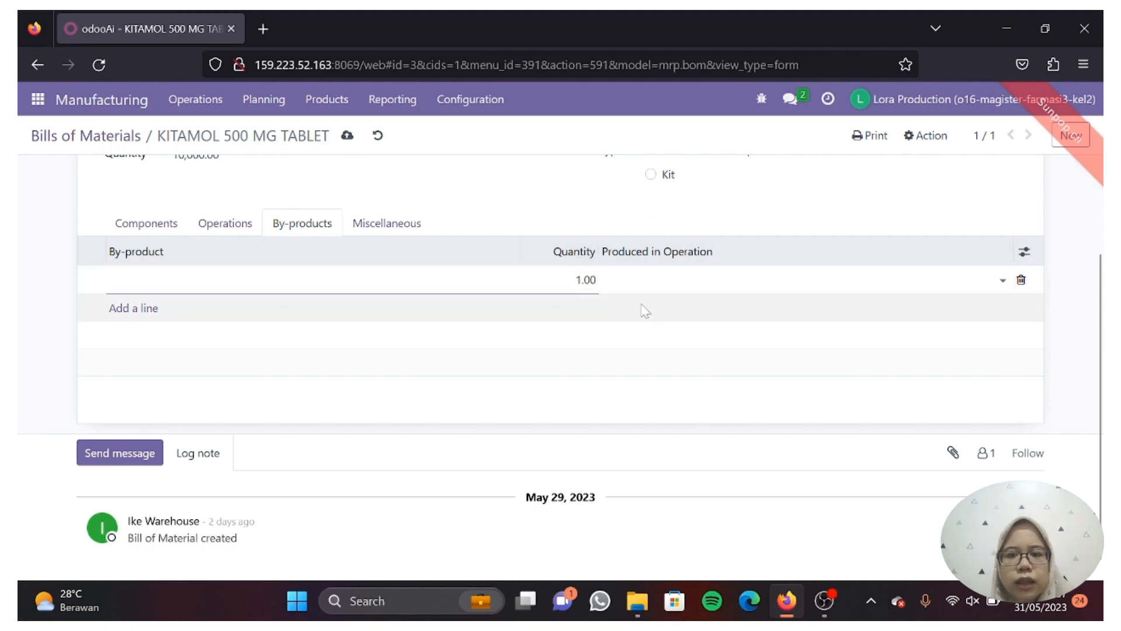
scroll(356, 347, up, 1)
click(352, 350)
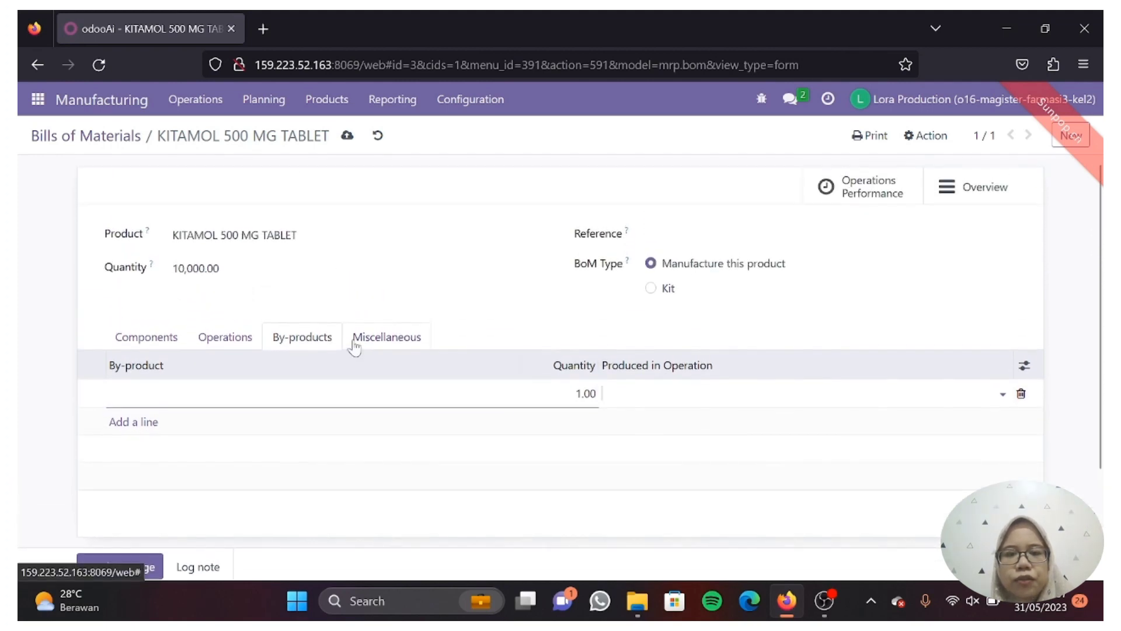
click(349, 139)
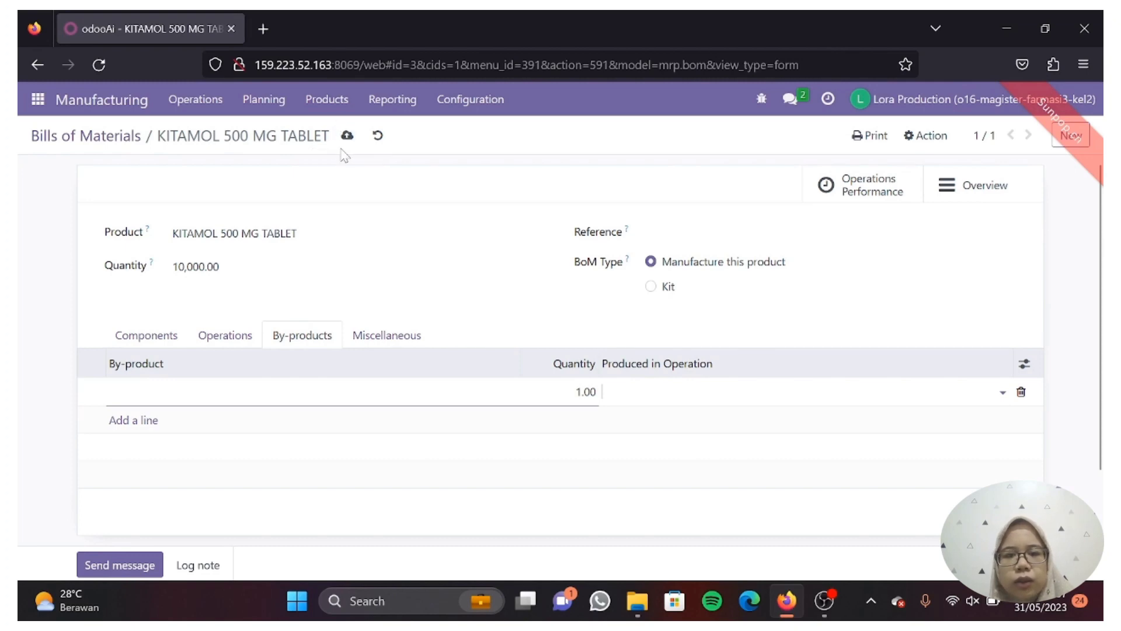
click(379, 136)
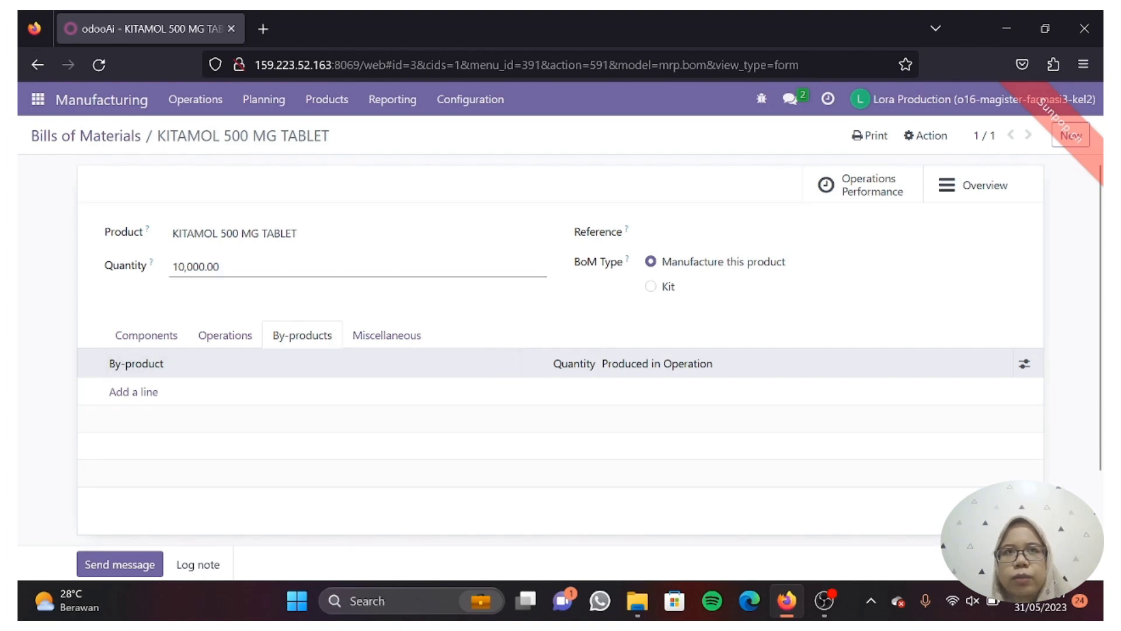
- Run the scheduler, then scroll through the six KITAMOL 500 MG TABLET bill-of-materials components
click(272, 111)
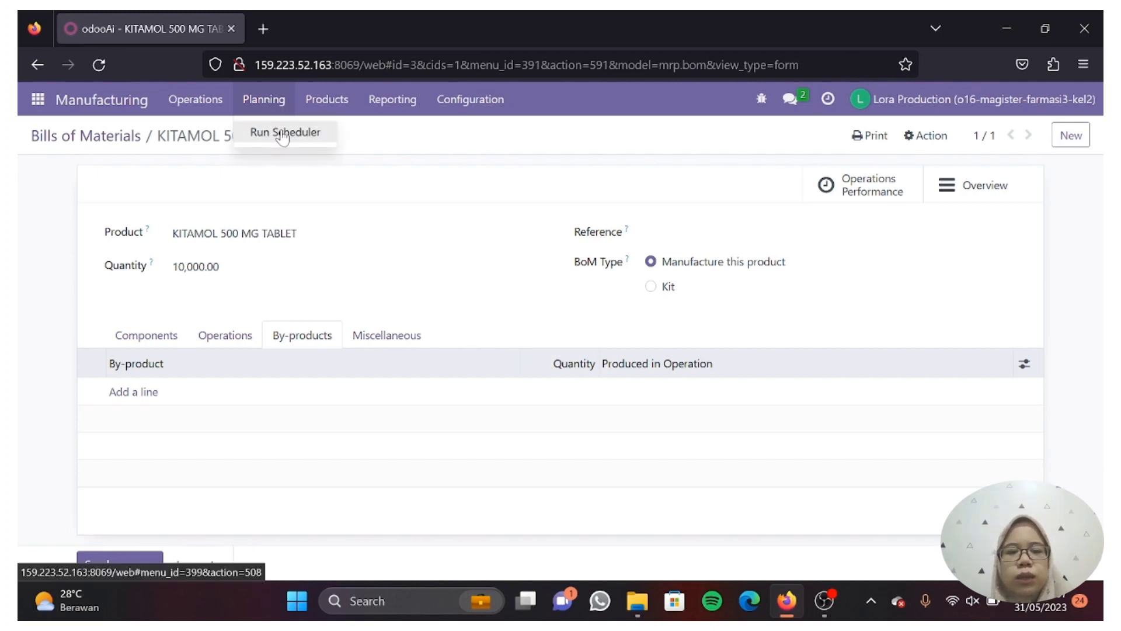
click(281, 132)
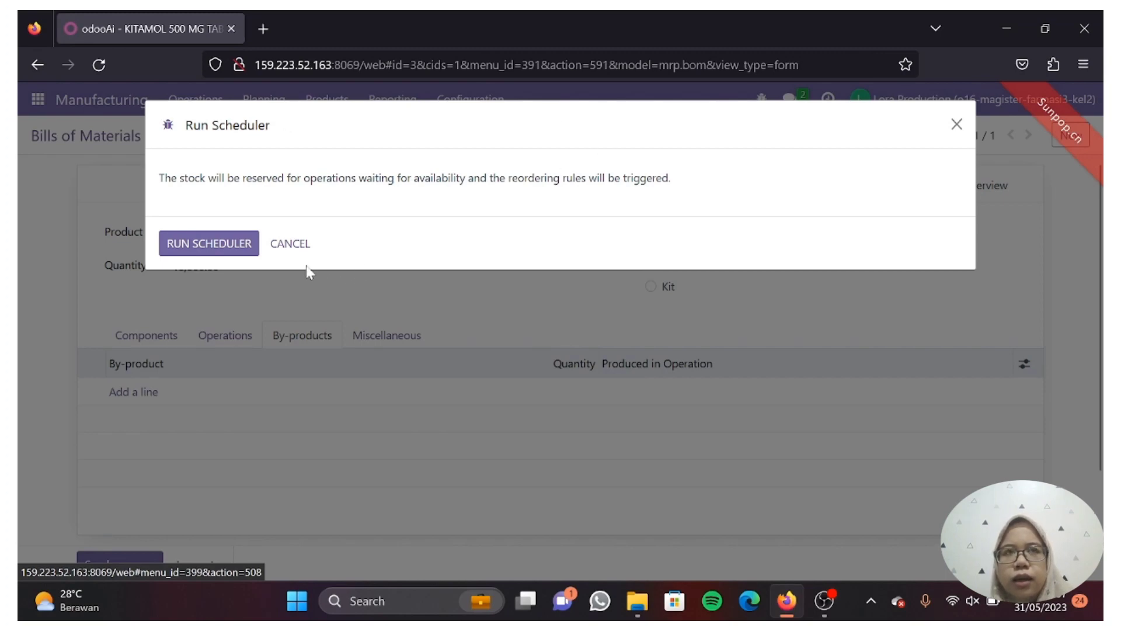
click(241, 246)
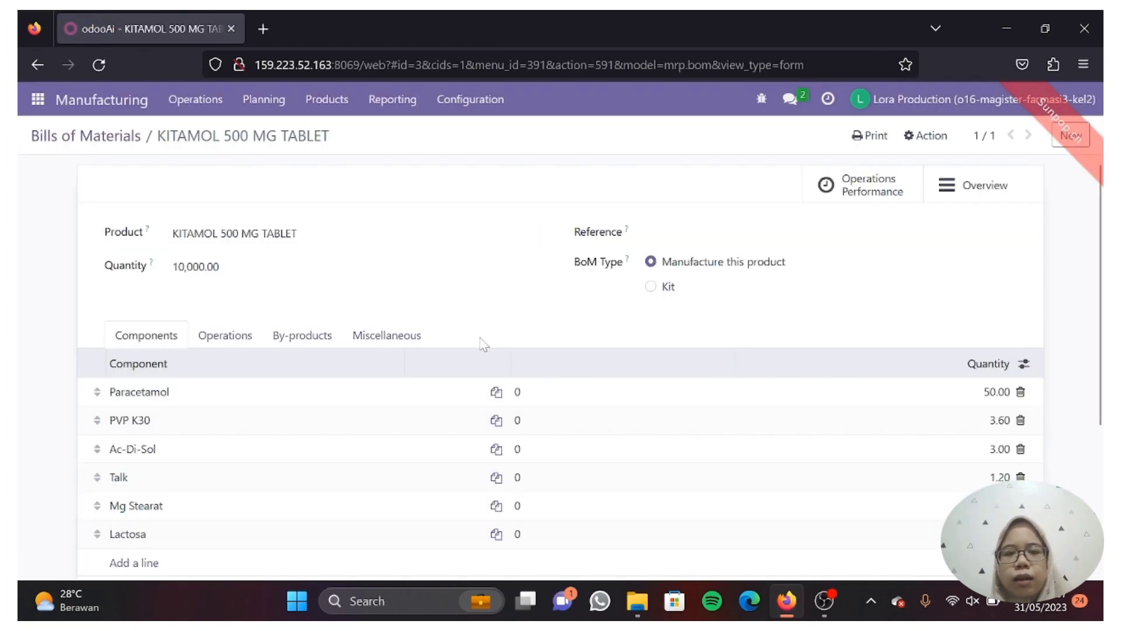
scroll(484, 344, down, 3)
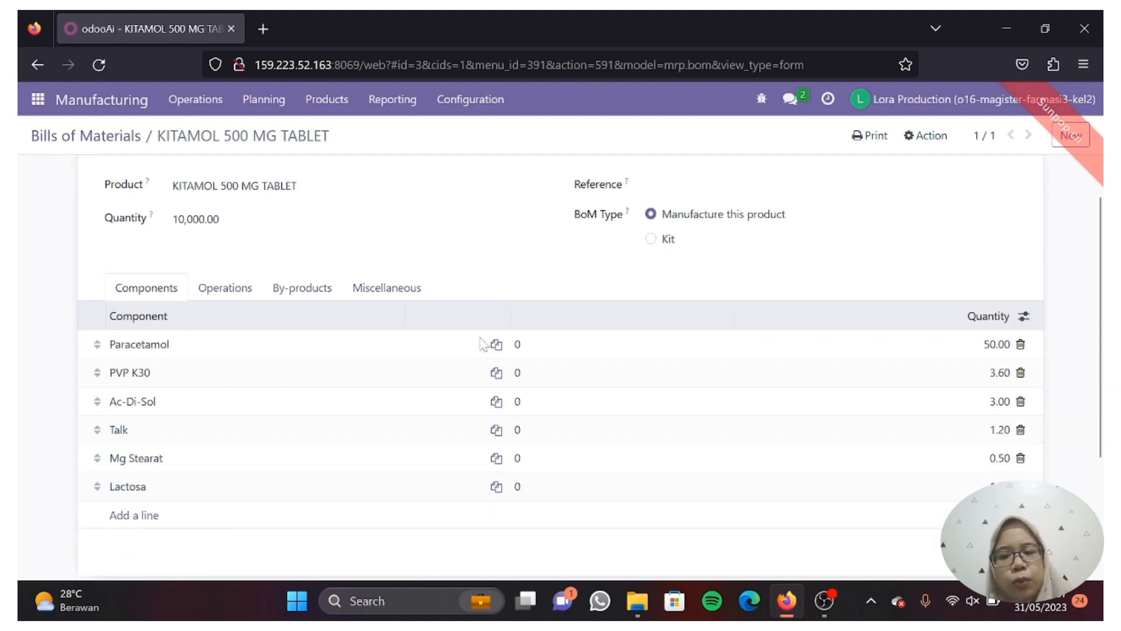
scroll(481, 345, down, 4)
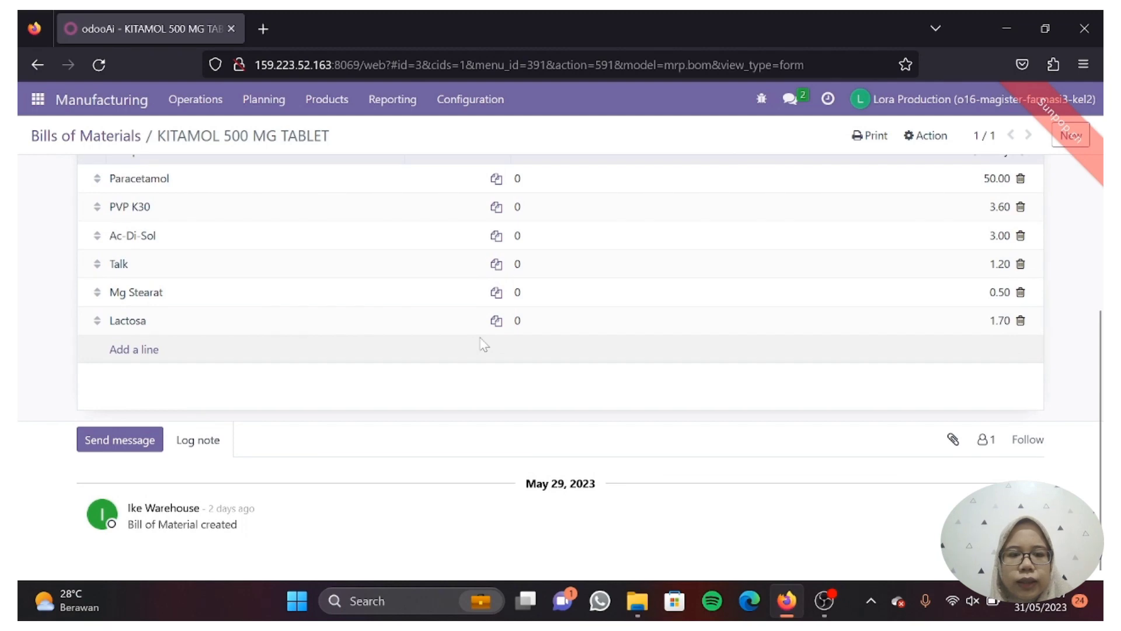
scroll(483, 345, up, 7)
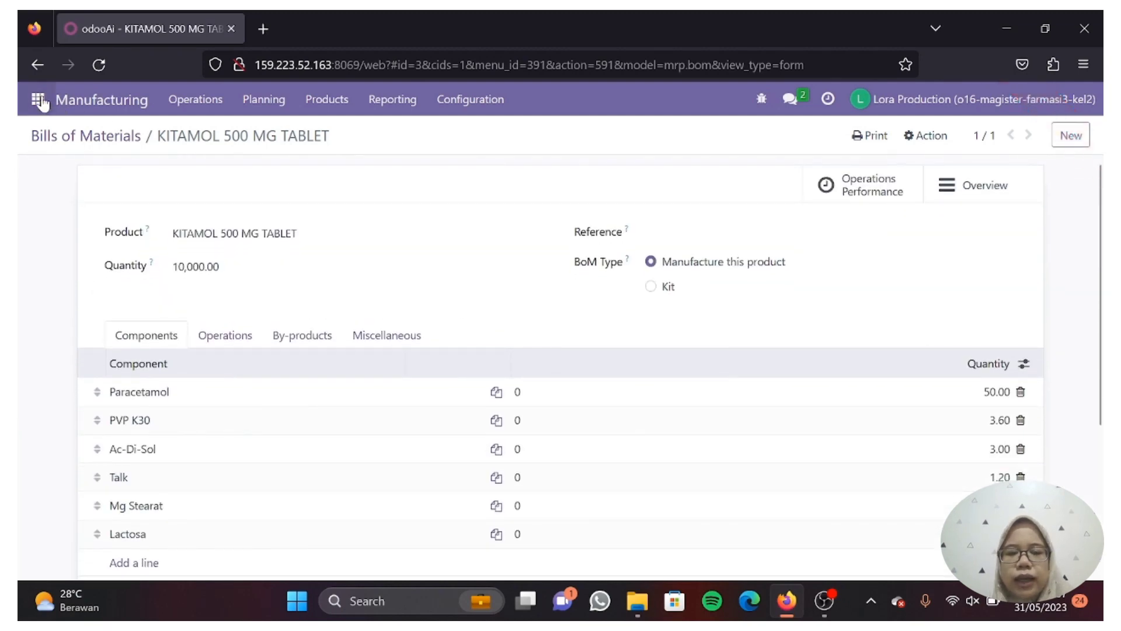
- View the Work Orders list and the Work Orders performance report
click(210, 111)
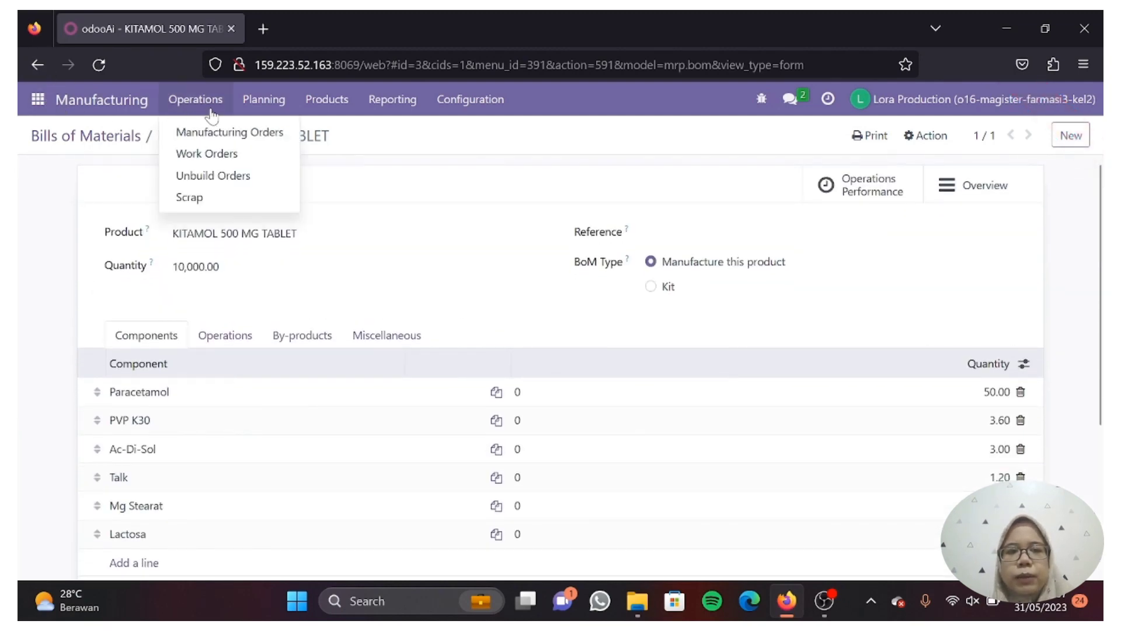
click(248, 154)
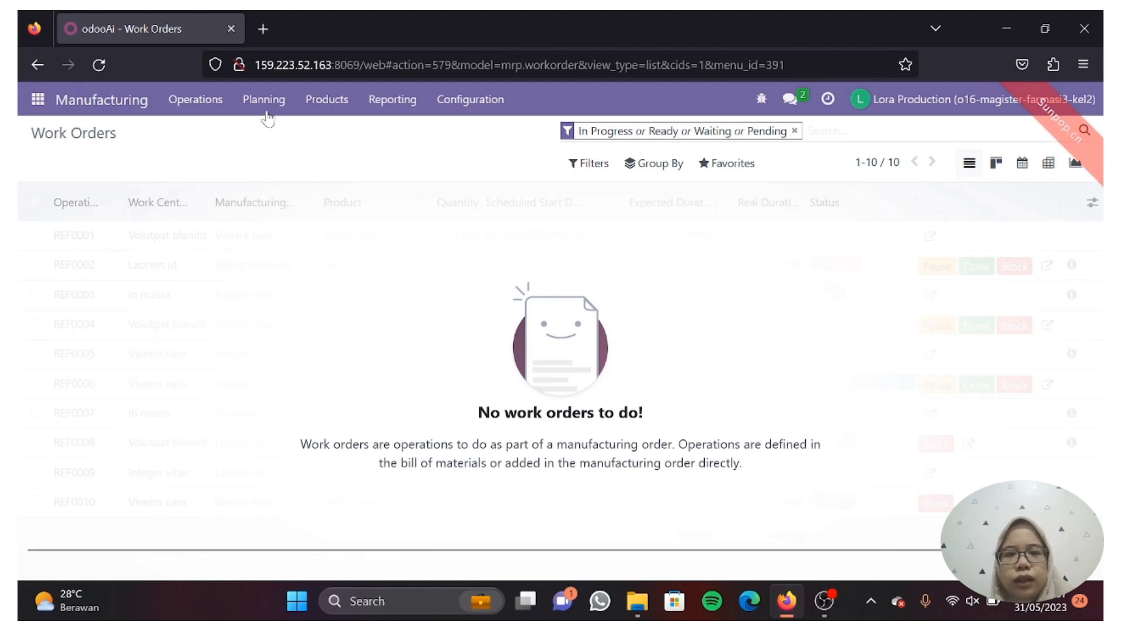
click(333, 107)
mouse_move(397, 101)
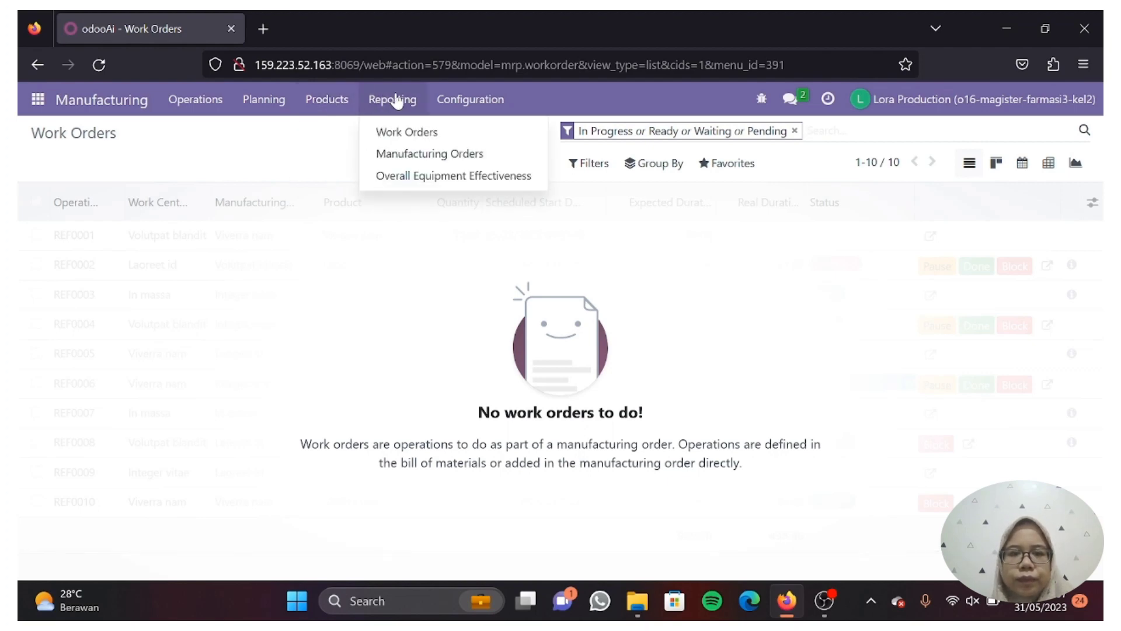
click(416, 138)
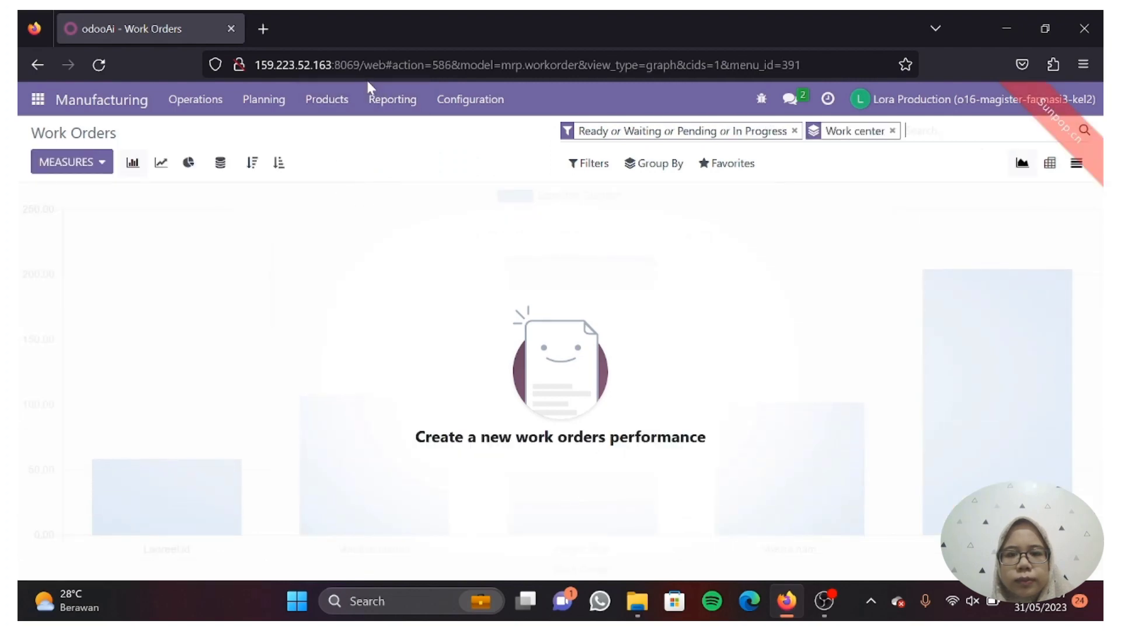
- Open the Manufacturing Orders analysis report, which shows no data yet
click(394, 98)
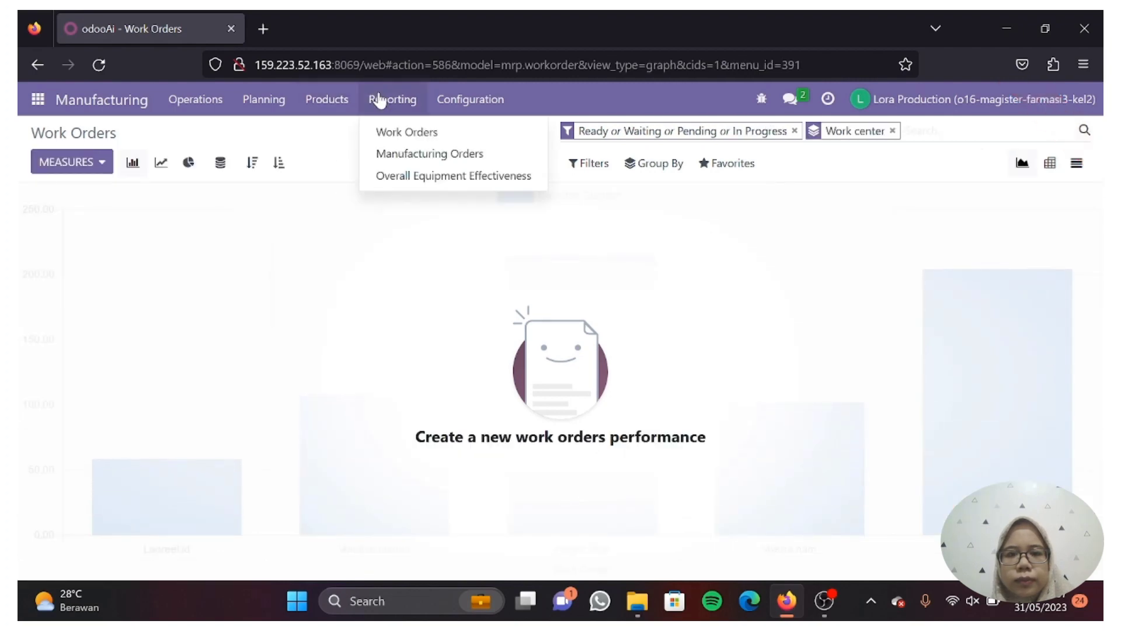
click(400, 153)
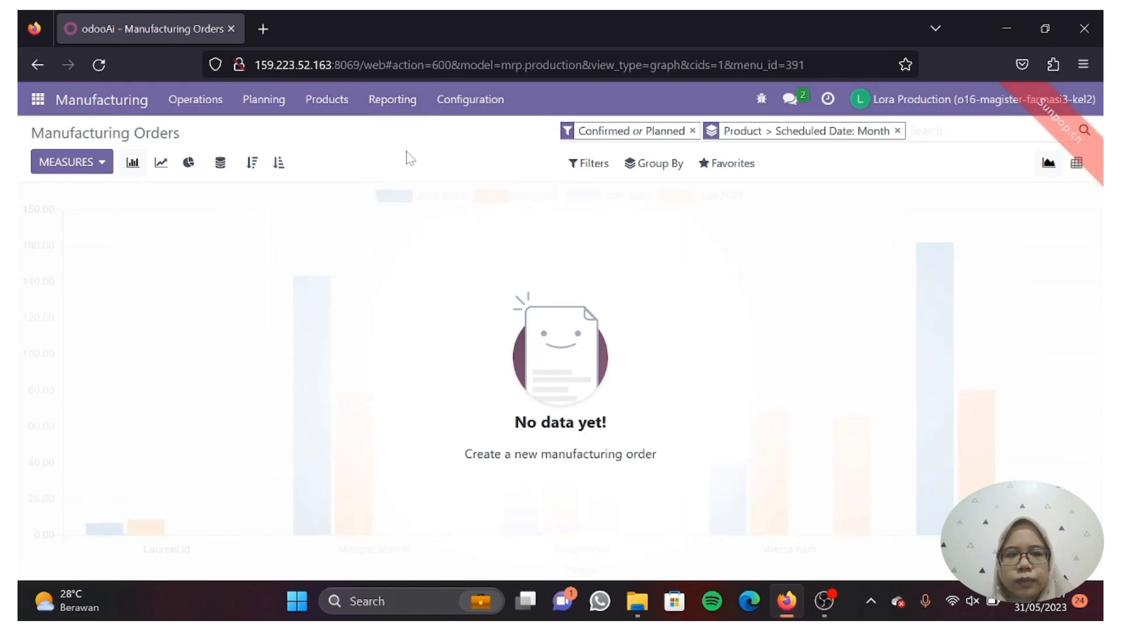
click(467, 107)
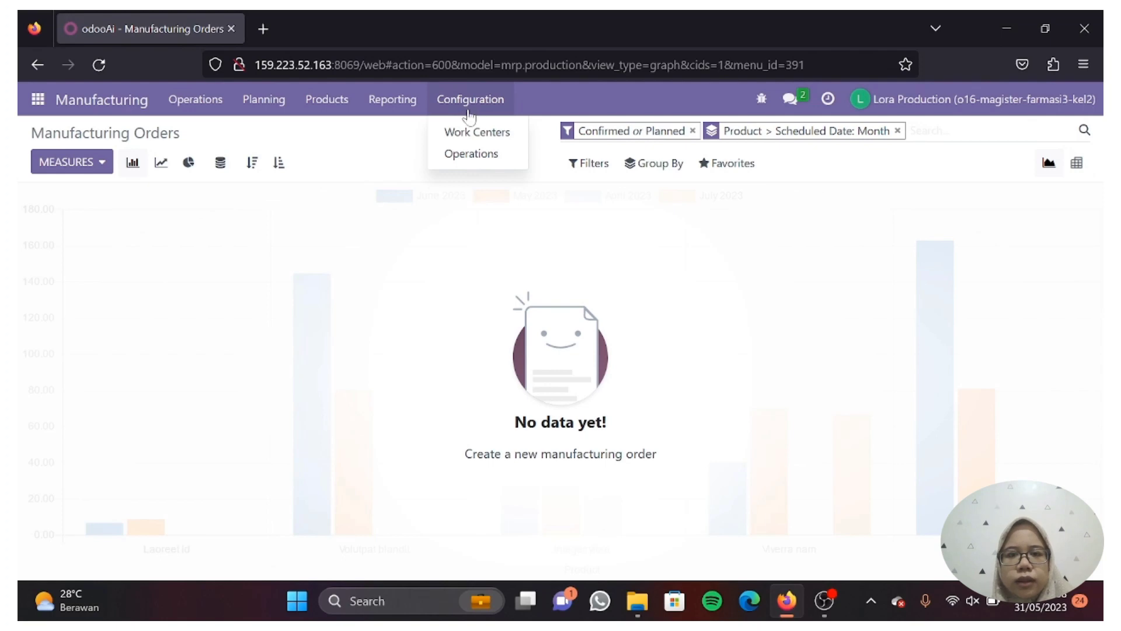
- Start a new work center and look over its form, including the Specific Capacities tab
click(474, 132)
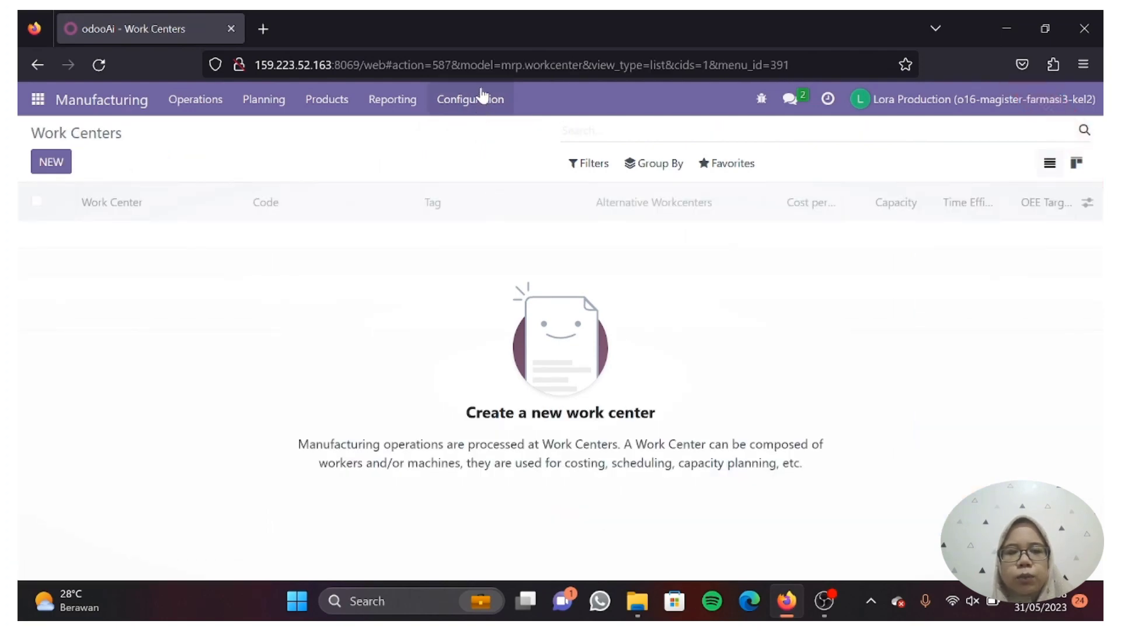
click(52, 161)
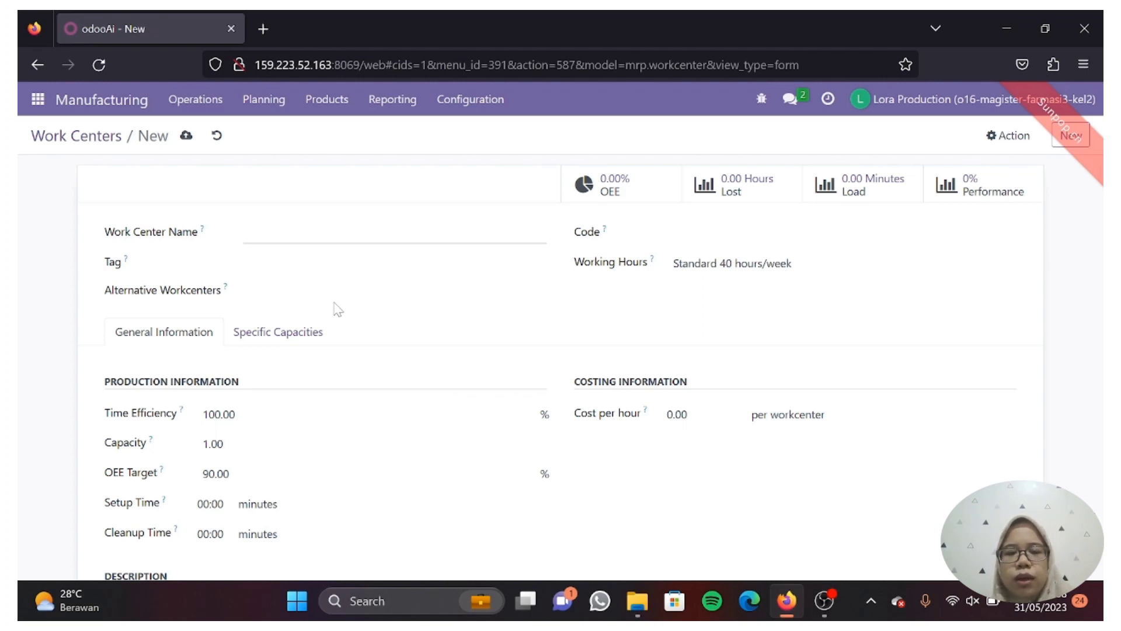
scroll(337, 310, down, 3)
scroll(337, 309, down, 4)
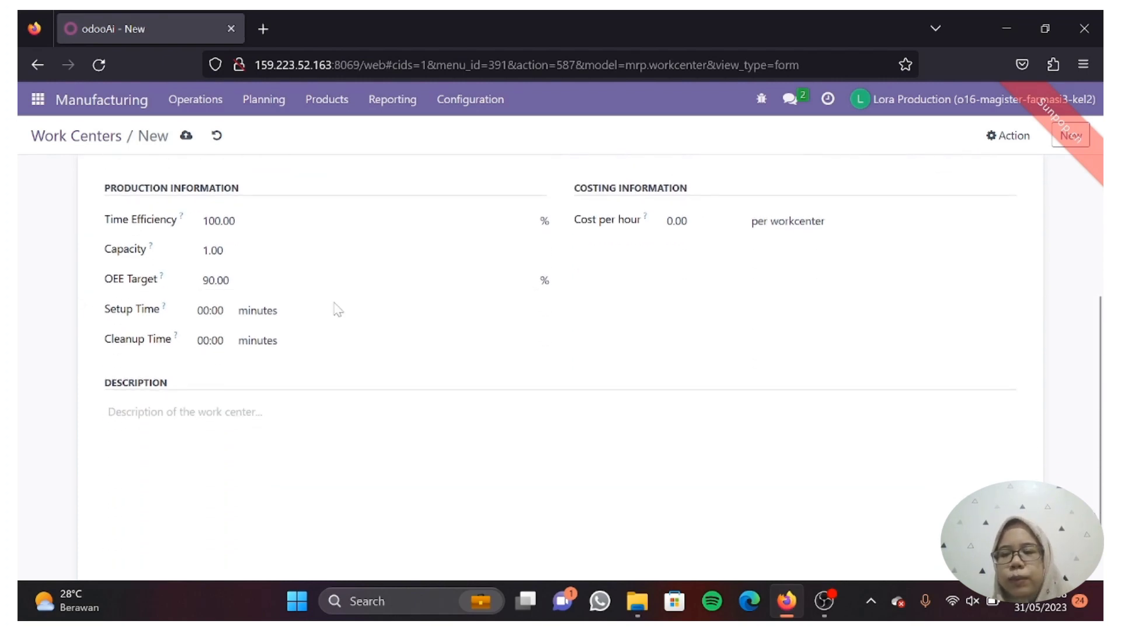
scroll(316, 344, up, 5)
scroll(316, 344, up, 3)
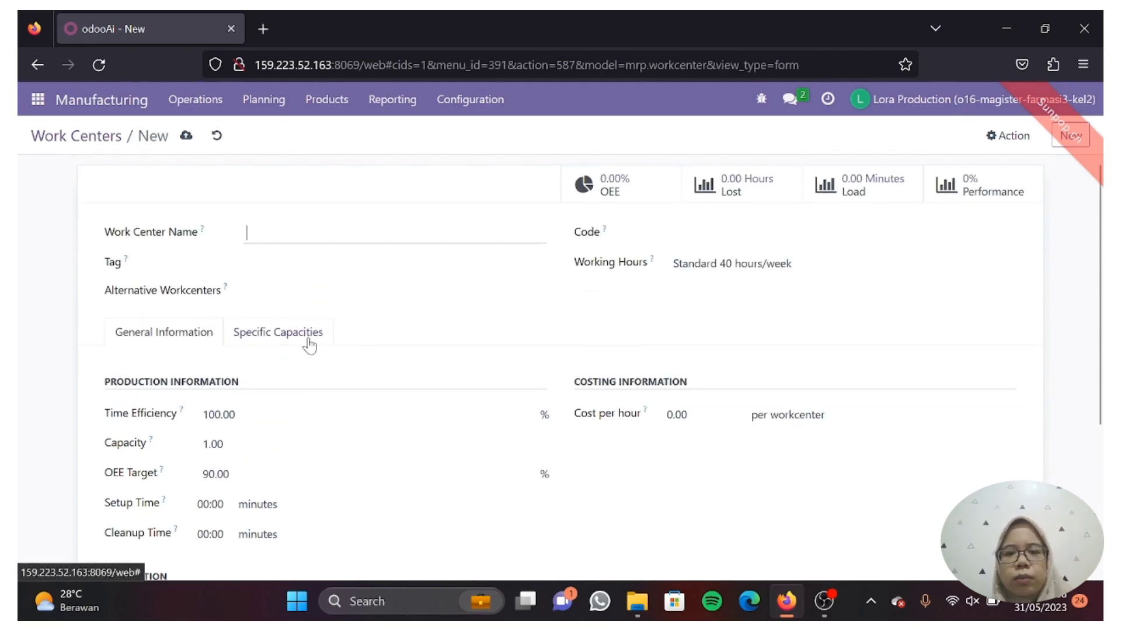
click(308, 340)
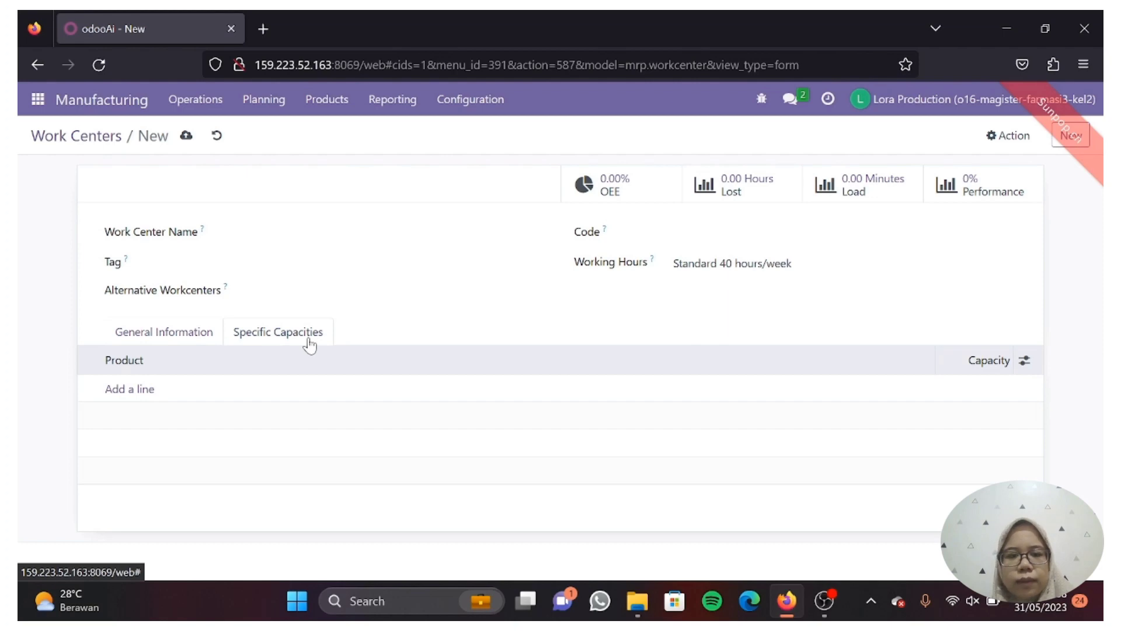
- Go to Configuration > Operations and start a new, blank operation record
click(458, 112)
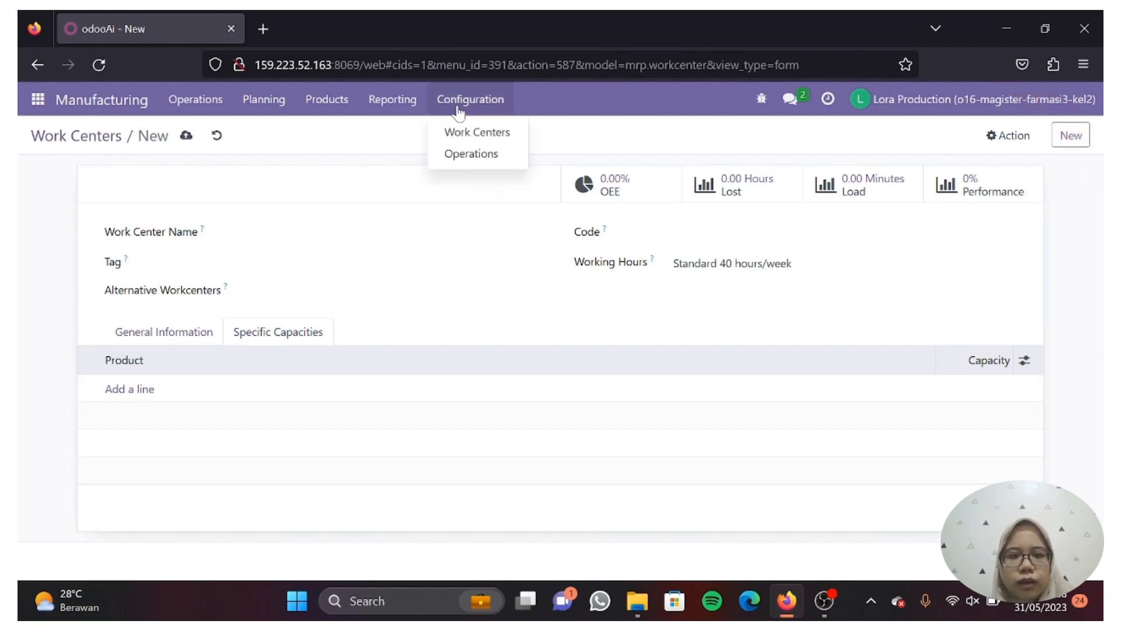
click(470, 154)
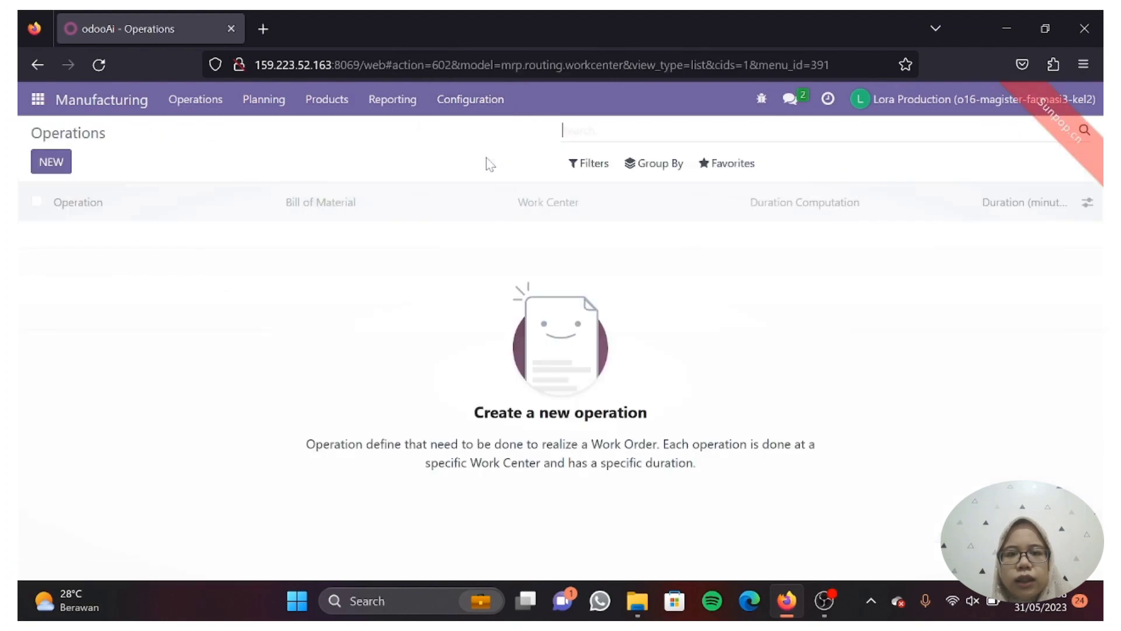
click(49, 161)
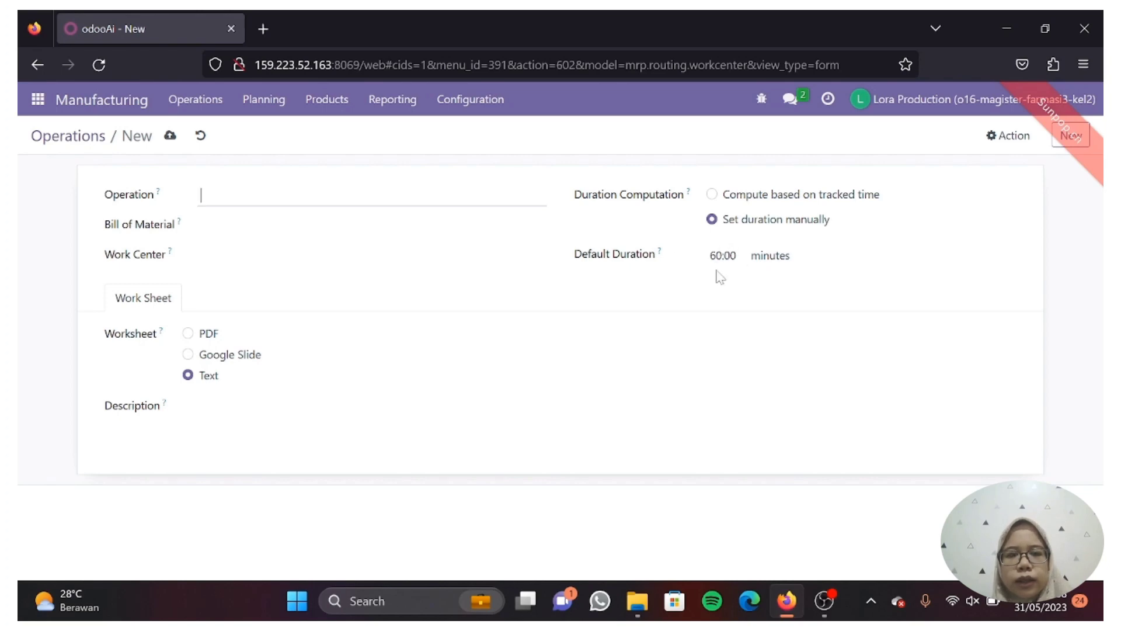
click(383, 107)
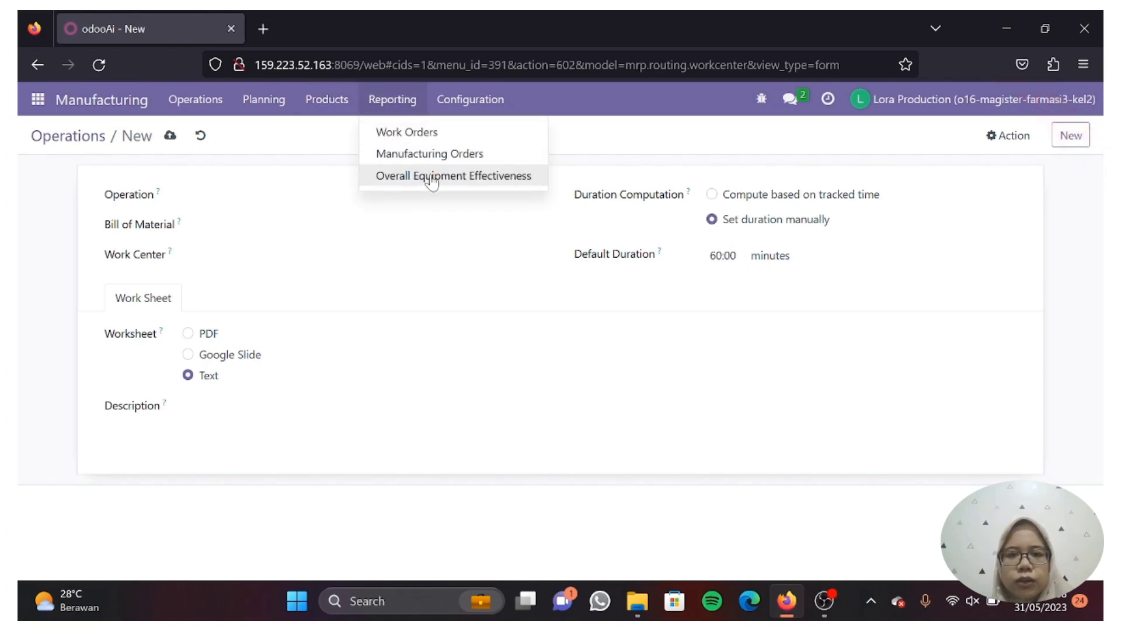
- Show the Manufacturing Orders report as a pie chart measured by Count
click(435, 156)
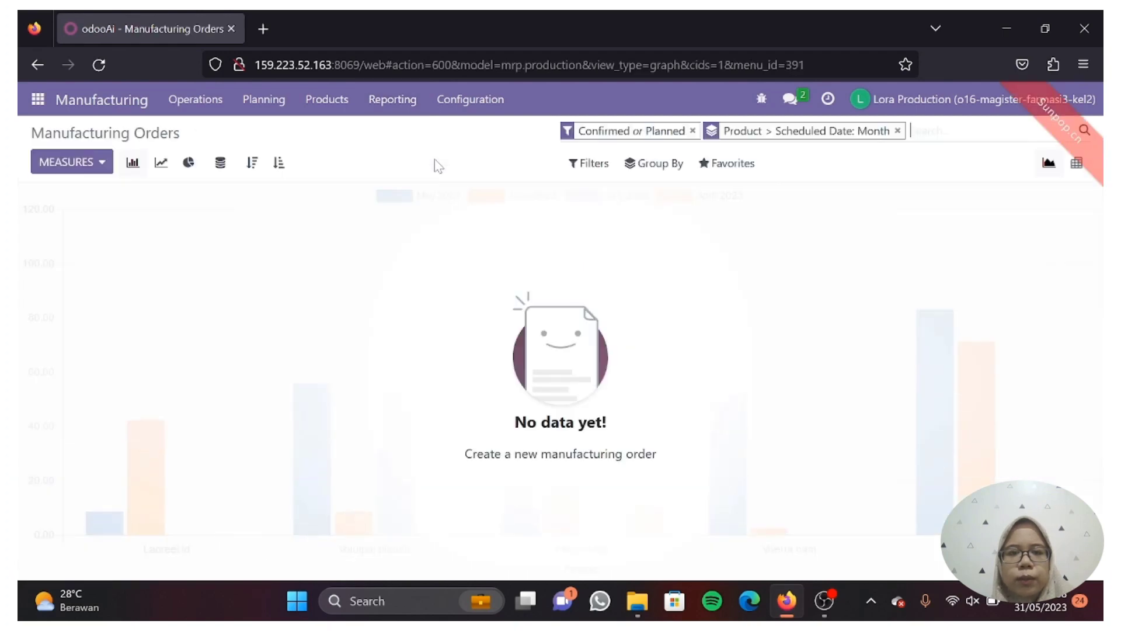
click(98, 169)
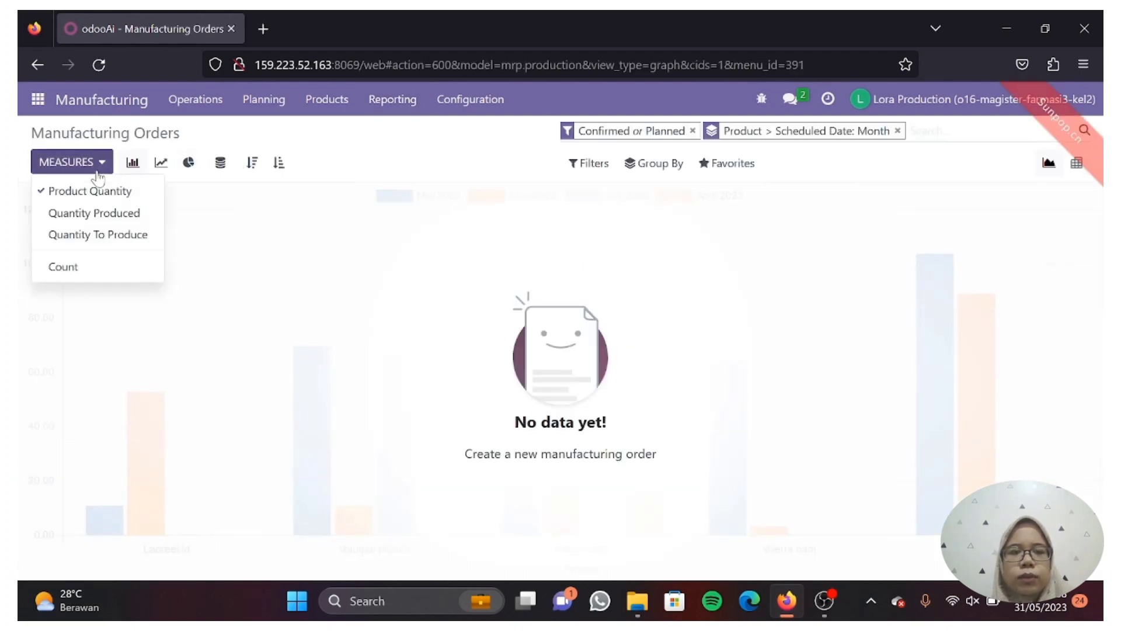
click(96, 213)
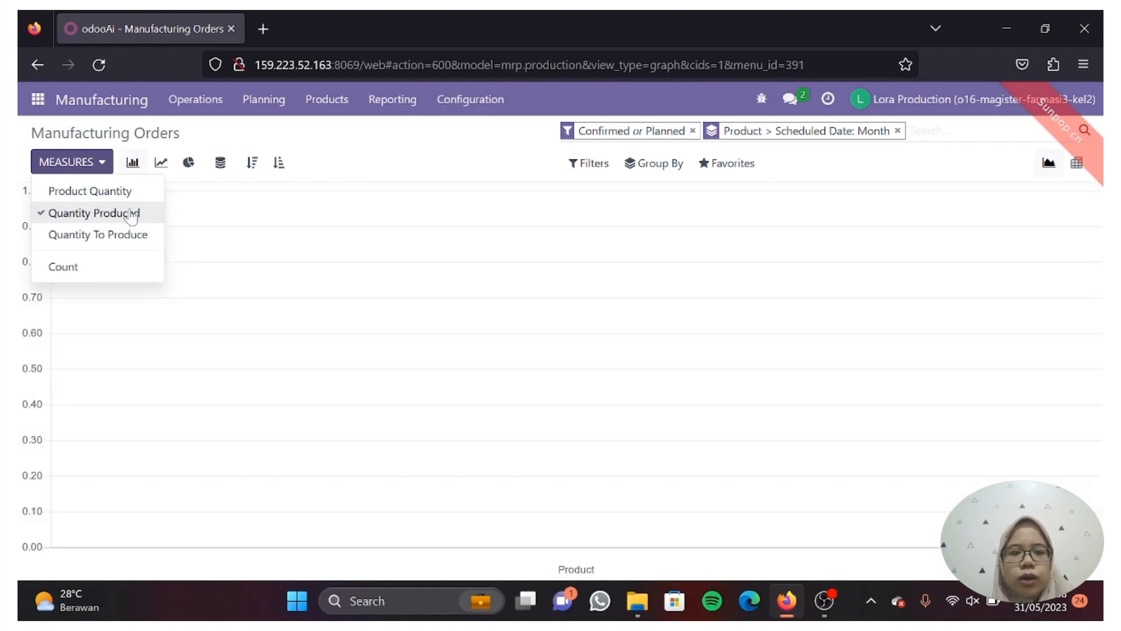
click(190, 163)
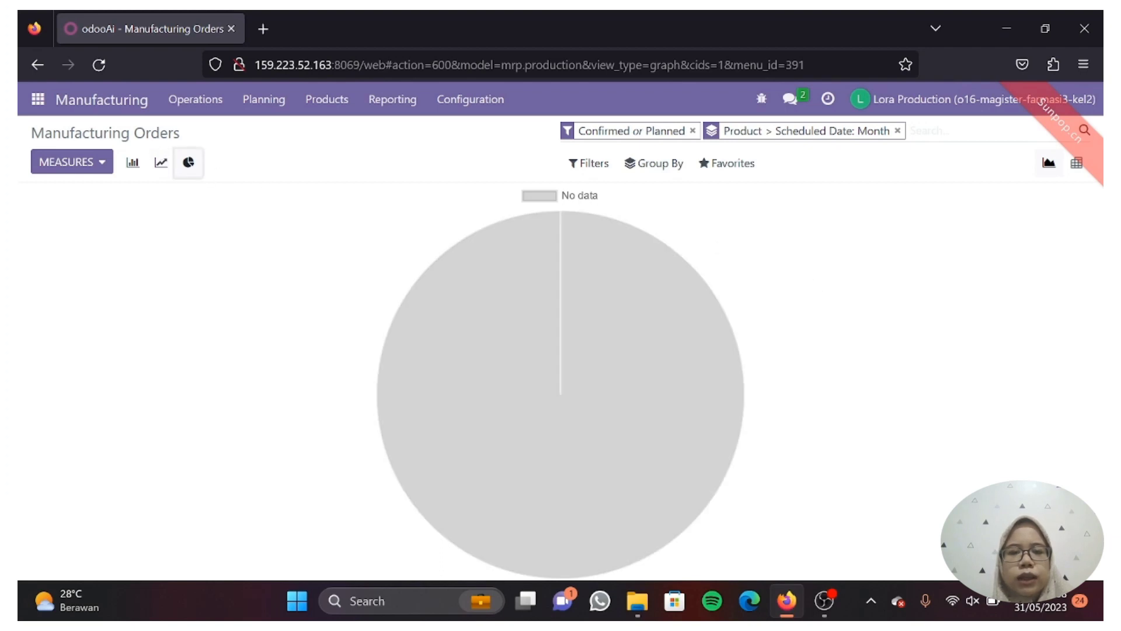
click(90, 165)
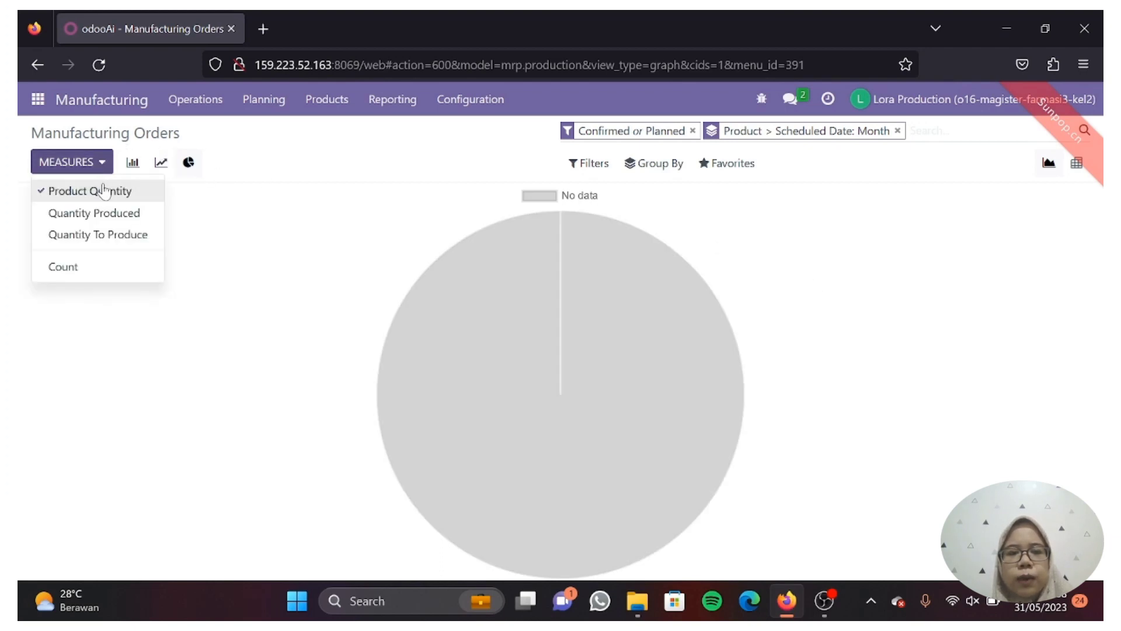
click(111, 213)
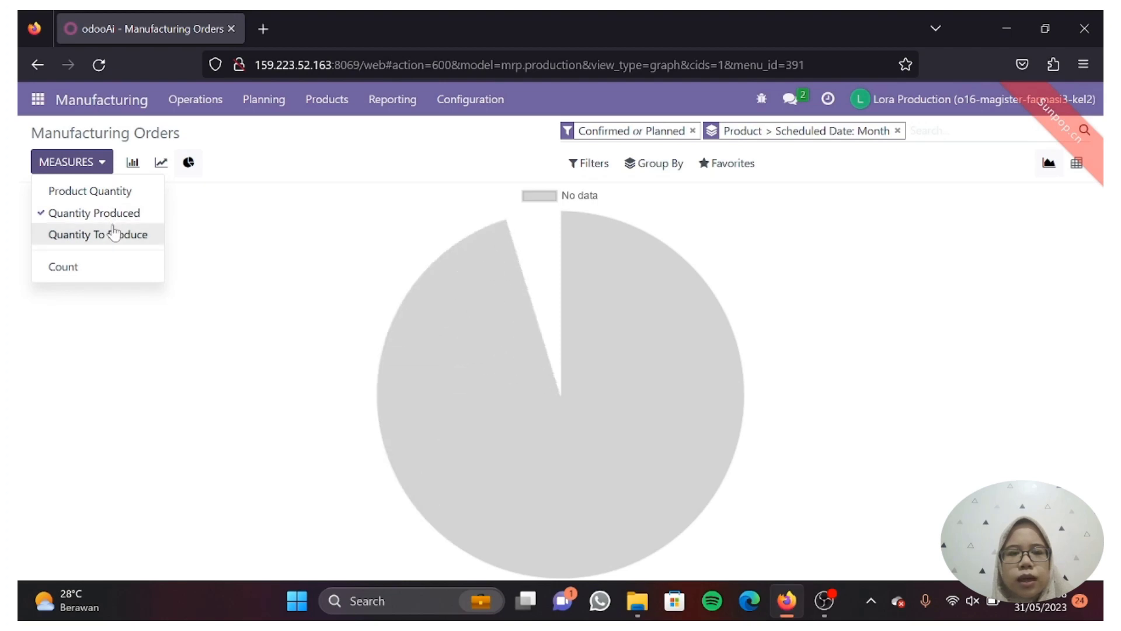
click(117, 237)
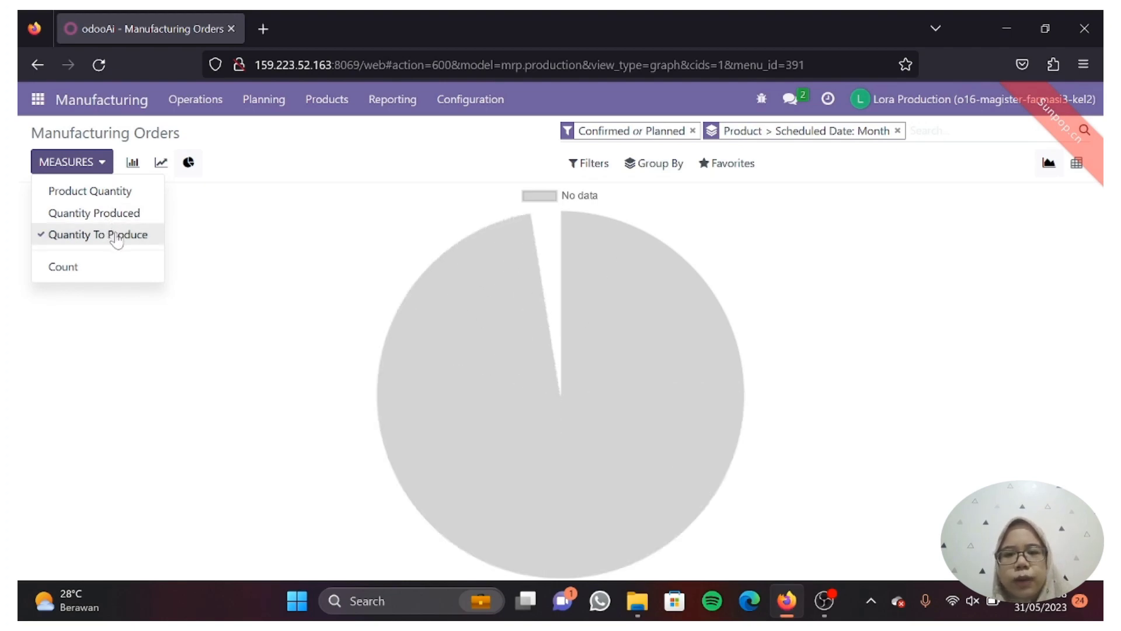
click(97, 268)
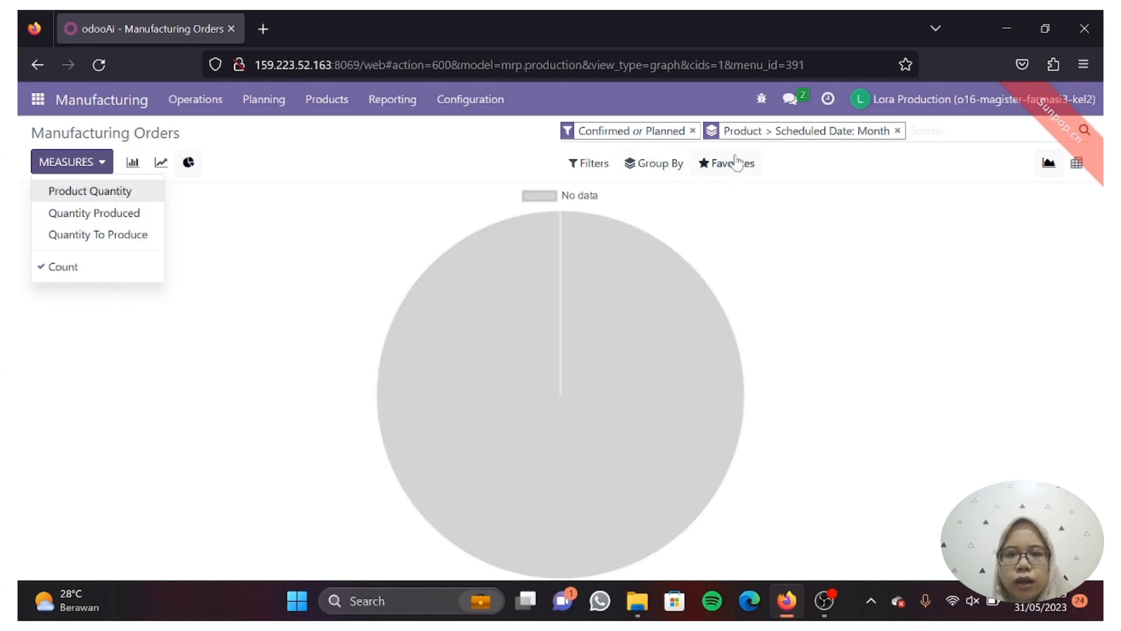
- Add Status, Material Availability and Procurement Group to the report's grouping
click(669, 166)
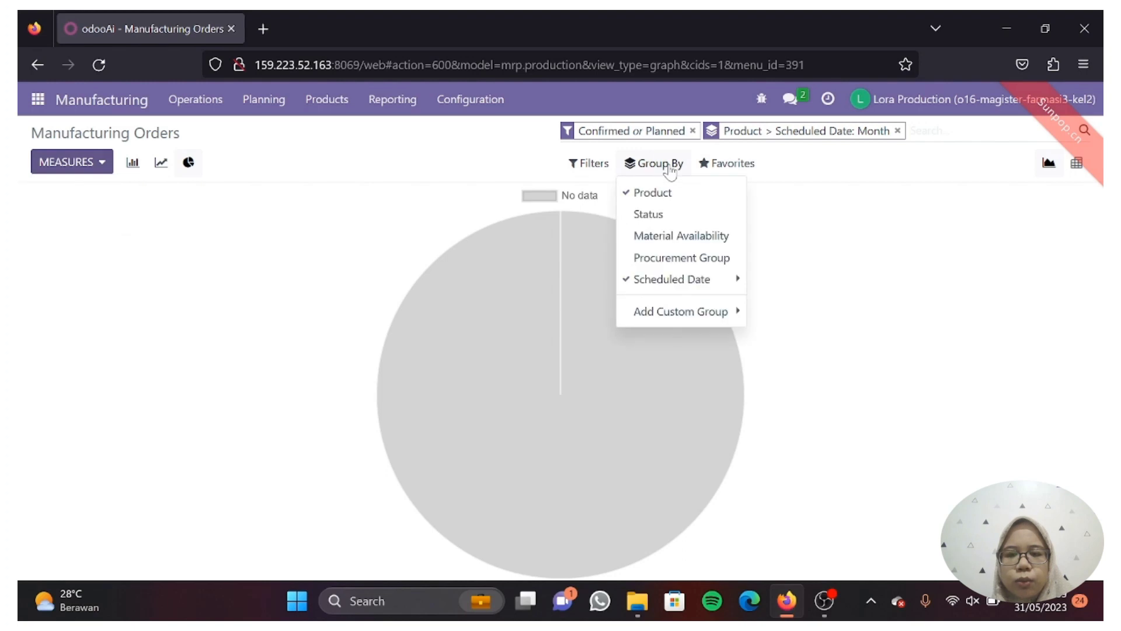
click(677, 221)
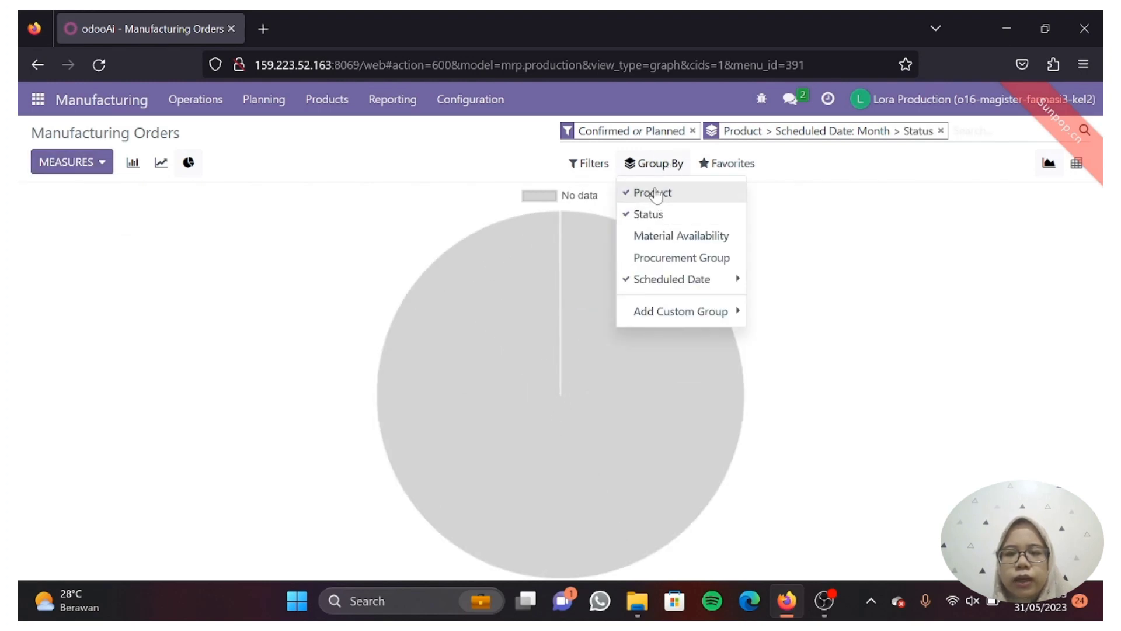
click(657, 237)
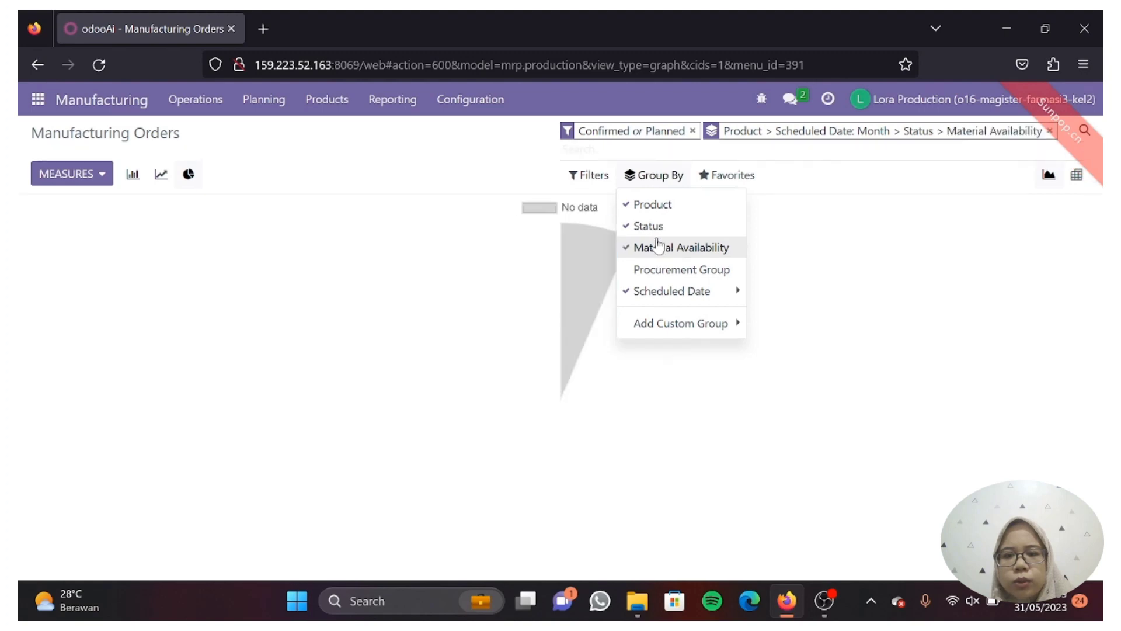
click(677, 270)
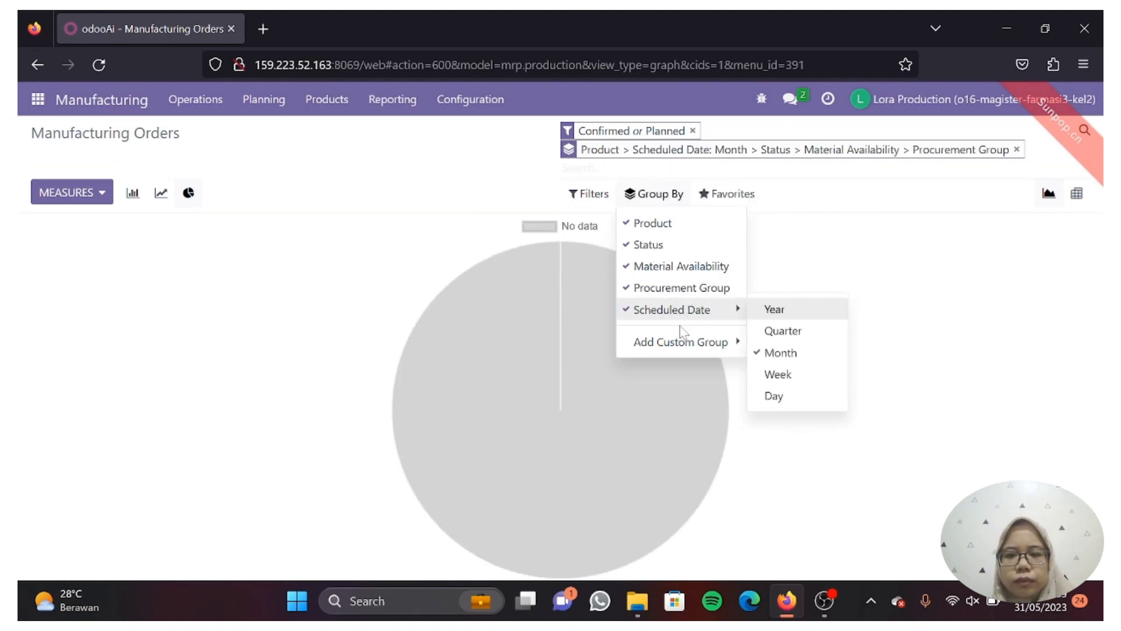
mouse_move(682, 345)
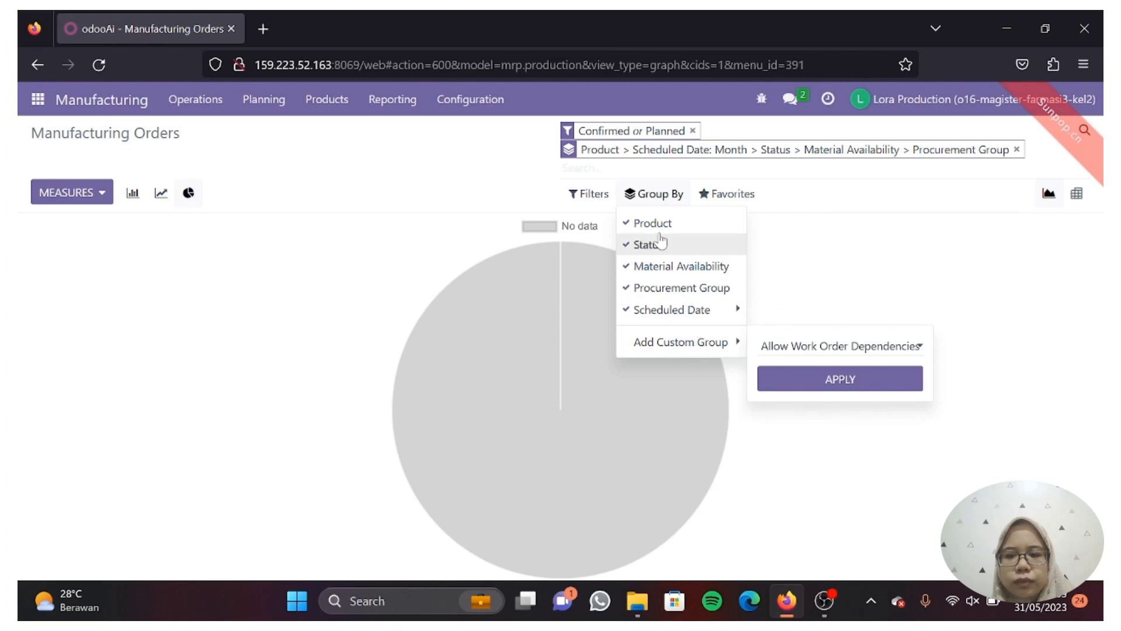
click(592, 195)
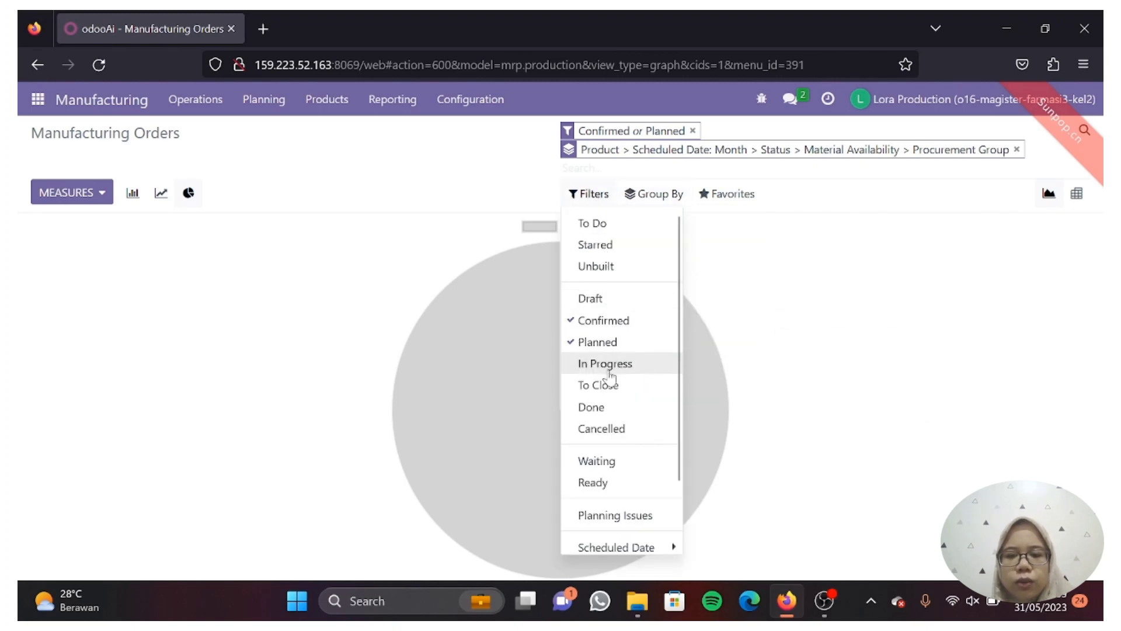
- Include Done orders so the pie shows two KITAMOL 500 MG TABLET orders, each half of the total
click(611, 411)
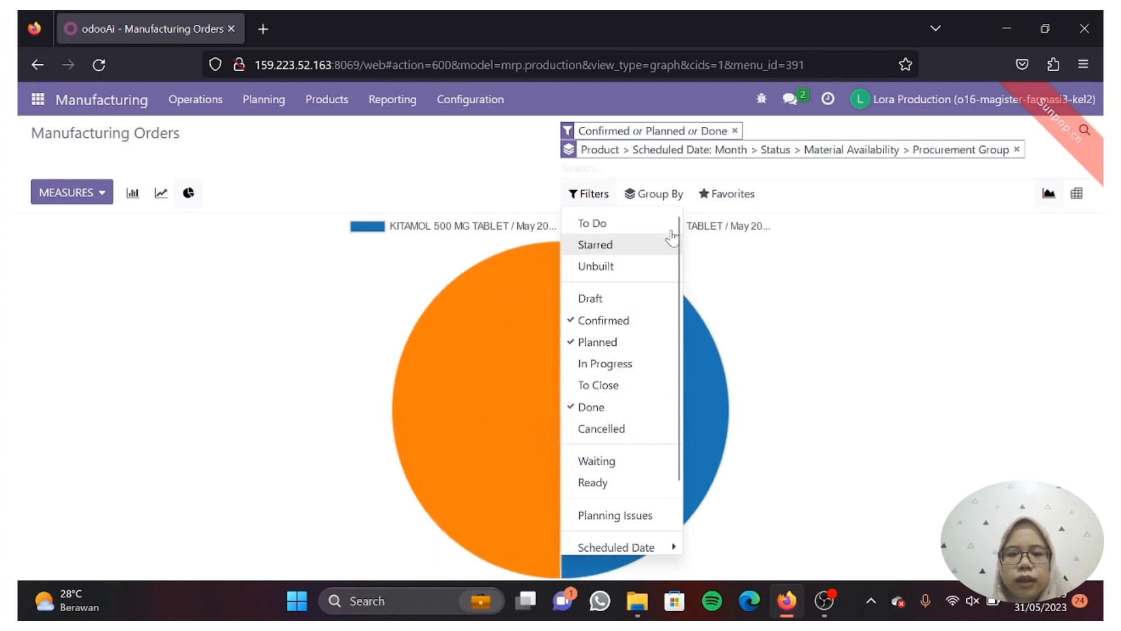
click(861, 354)
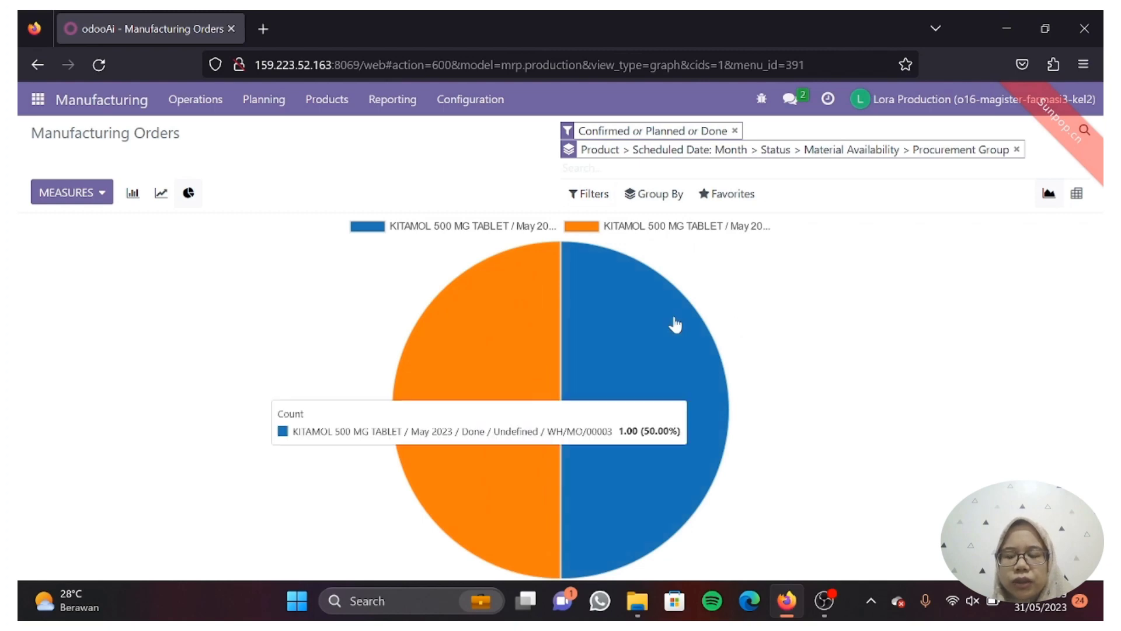
mouse_move(525, 313)
mouse_move(613, 343)
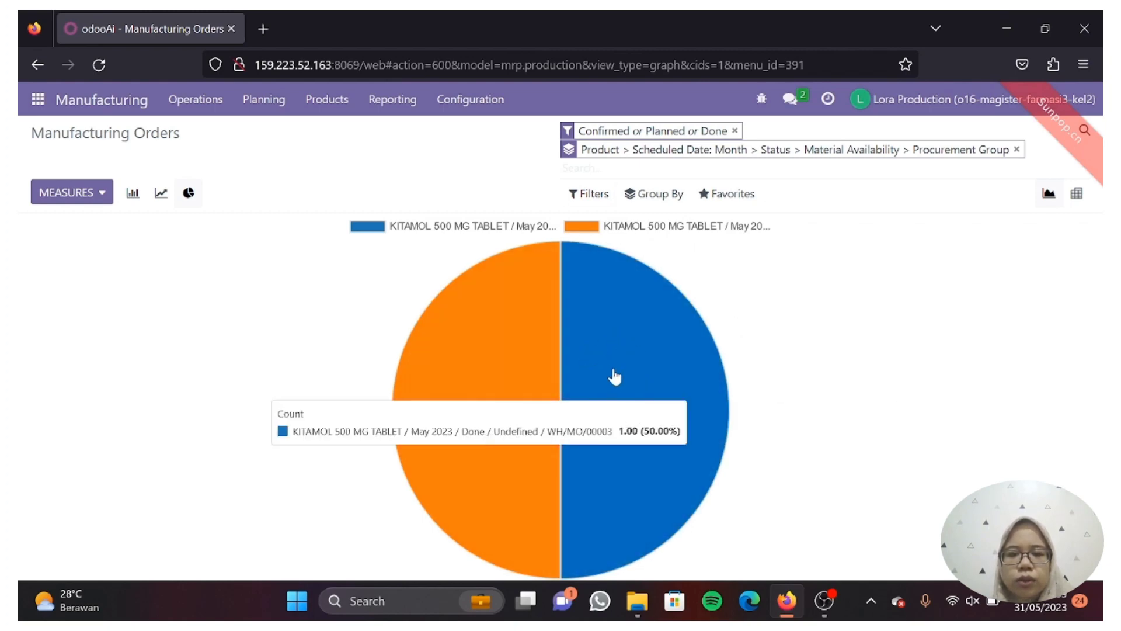
mouse_move(510, 335)
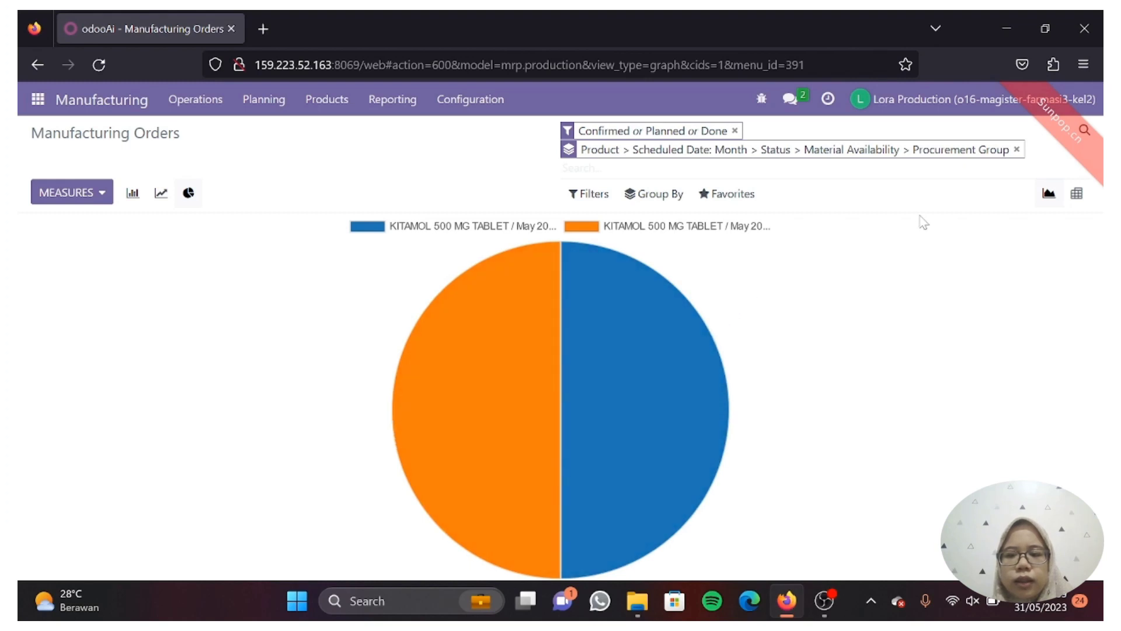
mouse_move(726, 483)
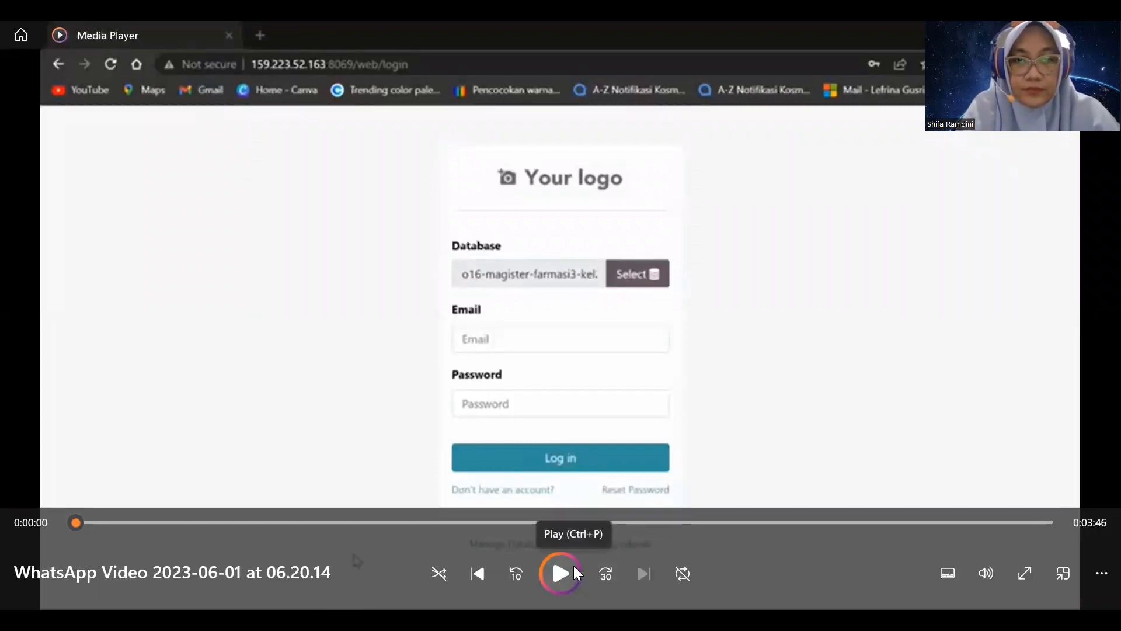
- Play the paused Media Player video of the Odoo login page
click(552, 561)
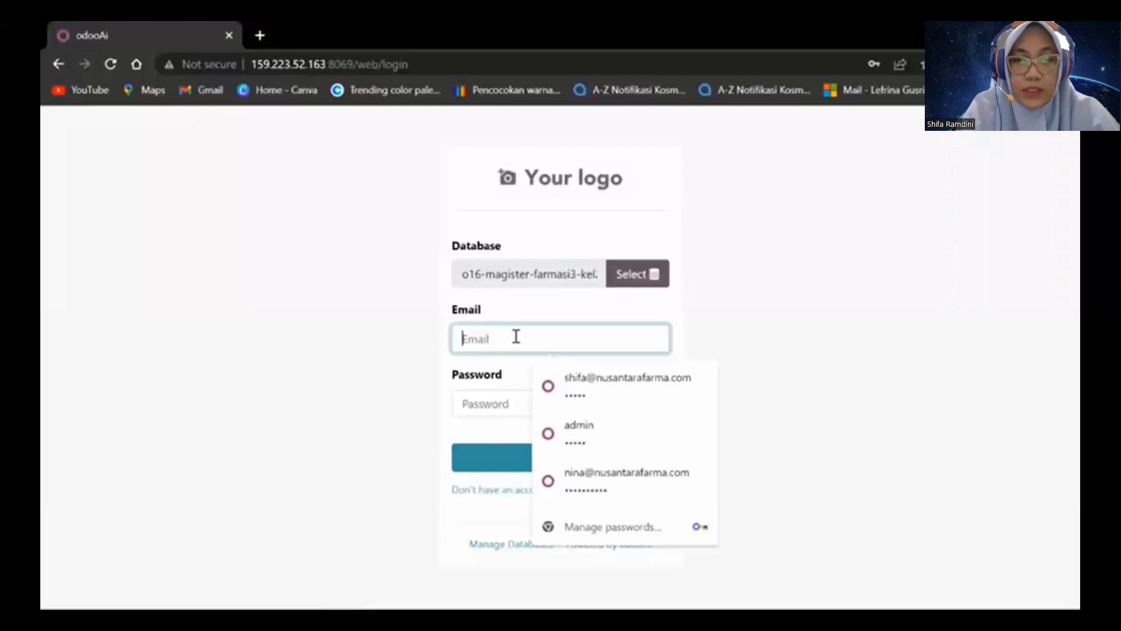
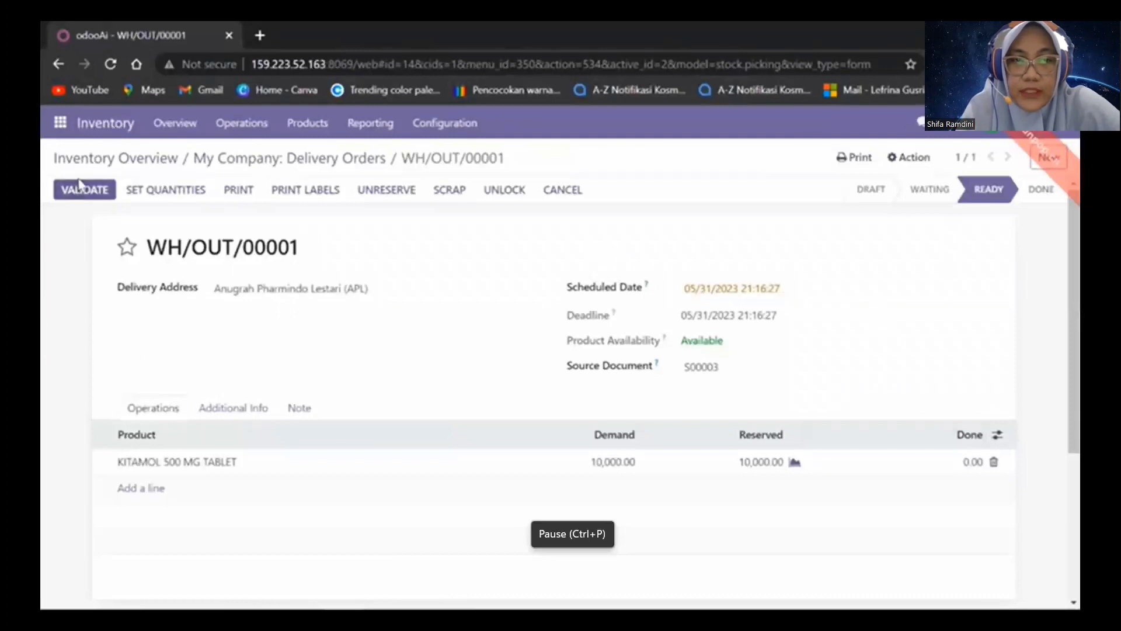
- Validate delivery WH/OUT/00001, shipping all 10,000 KITAMOL 500 MG tablets
drag(1073, 290, 1073, 433)
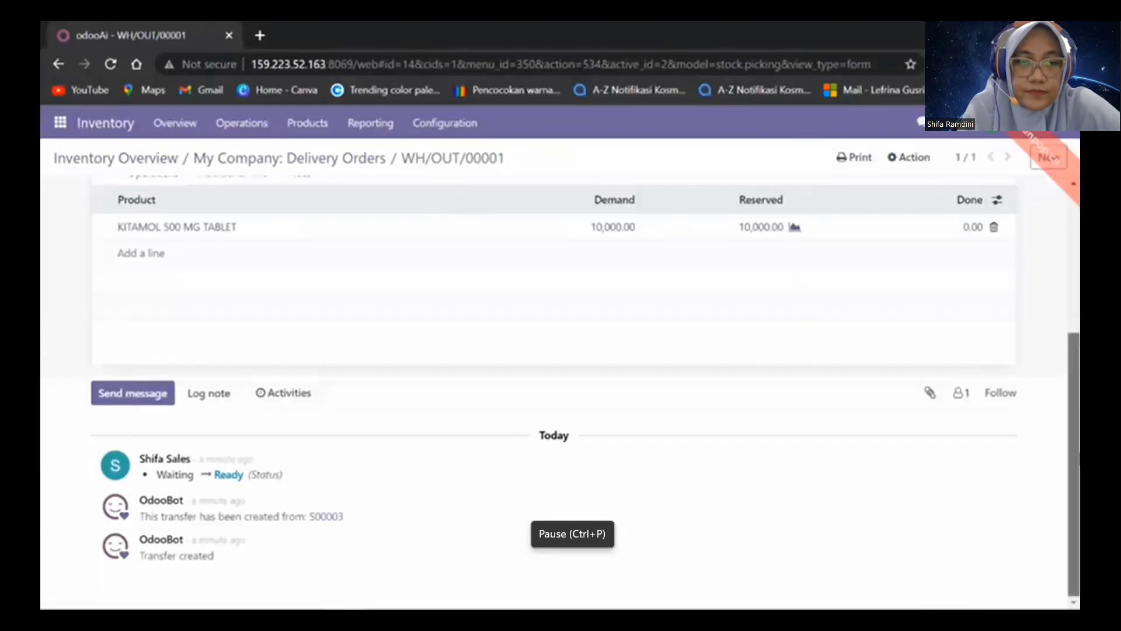
scroll(1073, 461, up, 4)
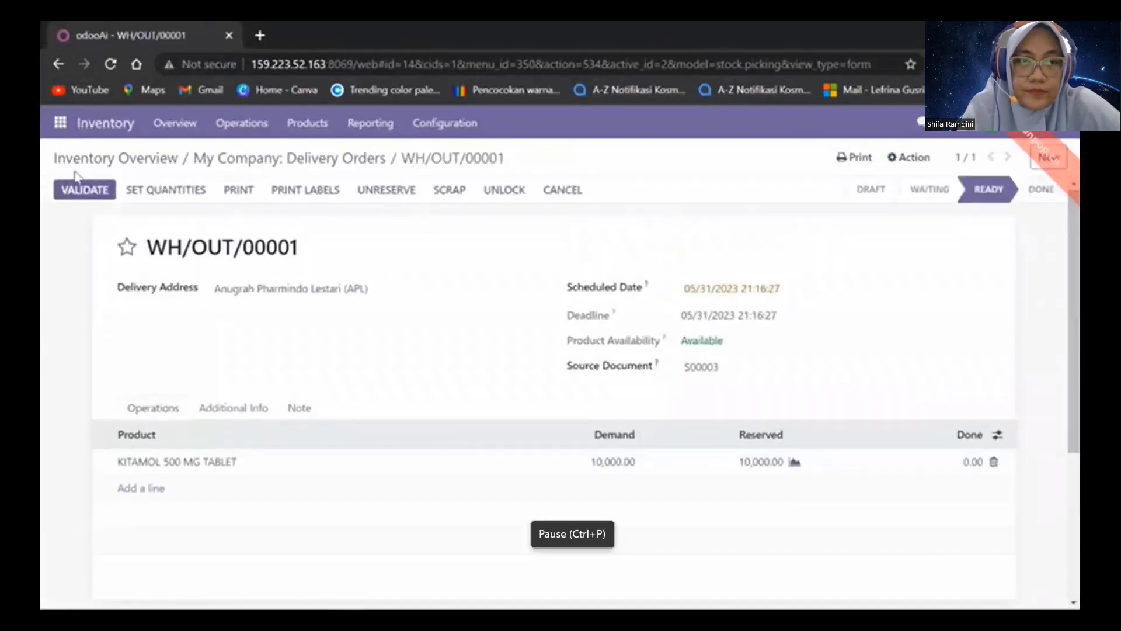
click(82, 190)
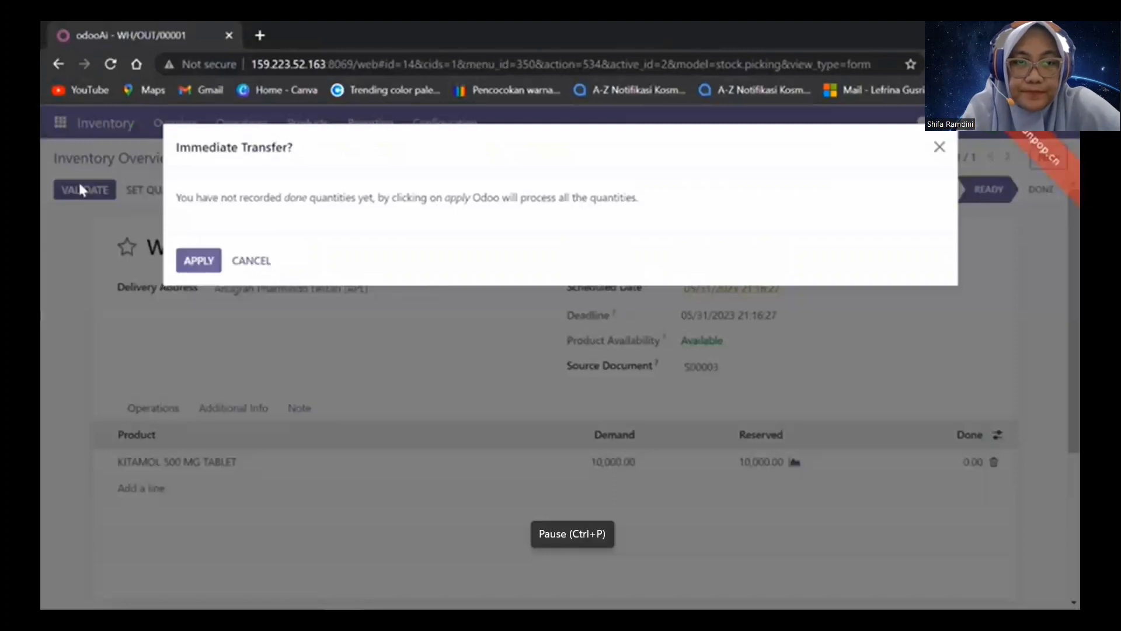
mouse_move(381, 581)
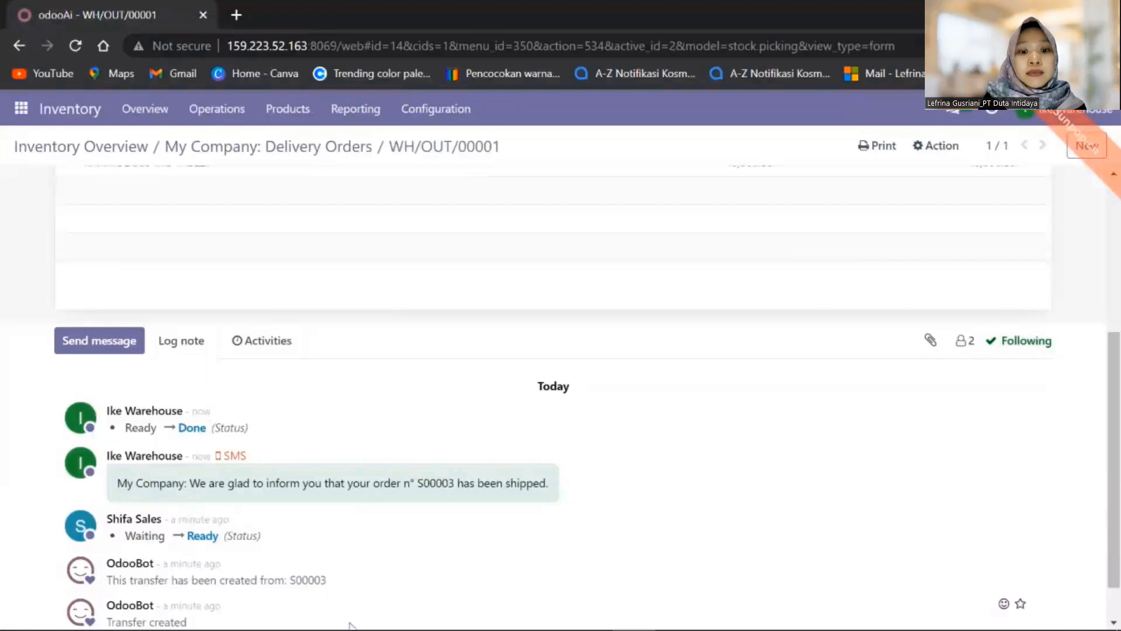
- Create a regular invoice from sales order S00003 and review its Rp 55,500,000.00 total
mouse_move(327, 613)
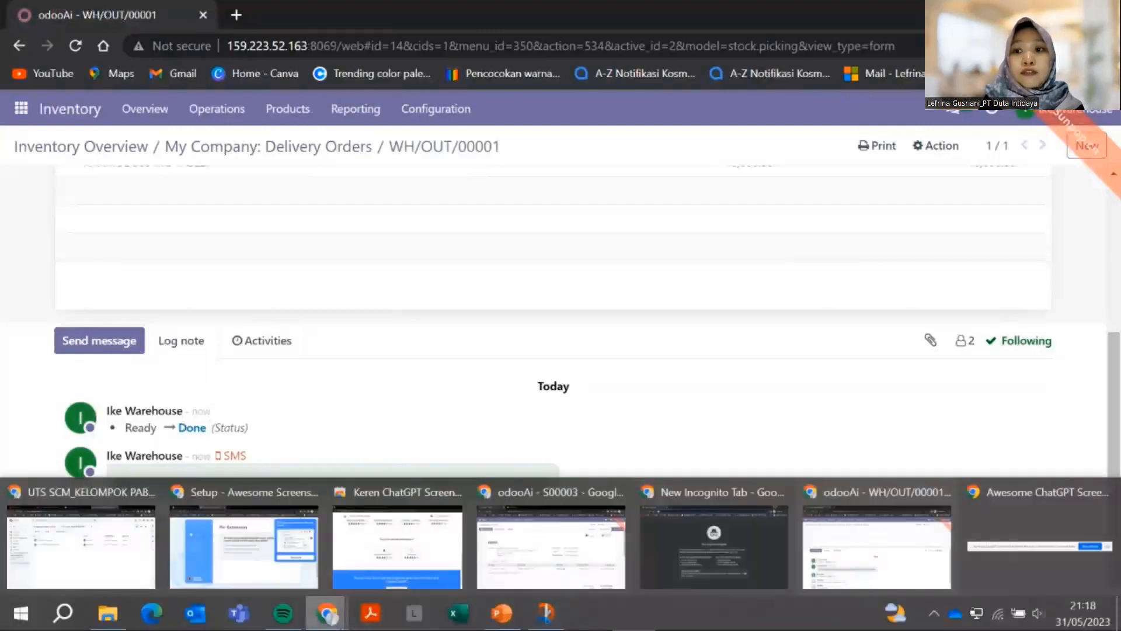
click(577, 549)
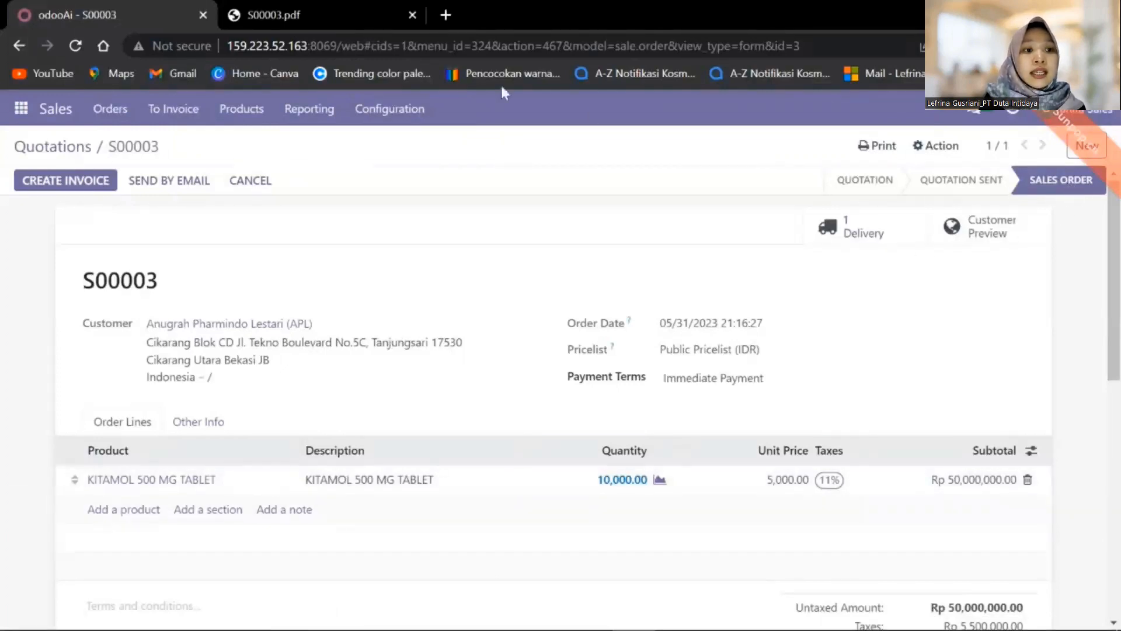
click(58, 186)
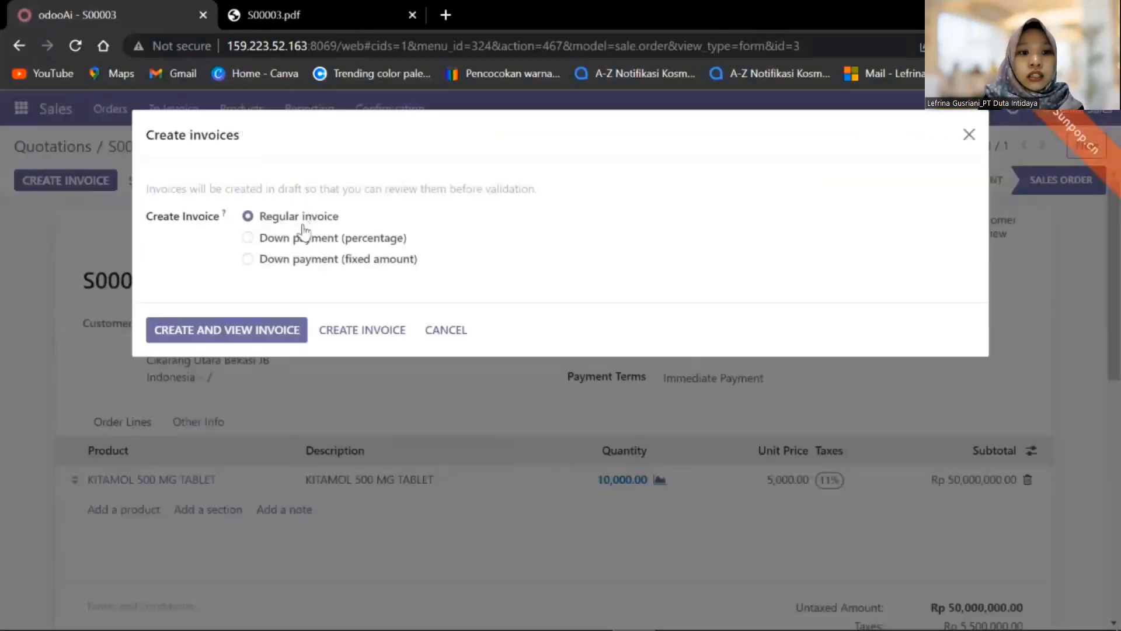
click(283, 334)
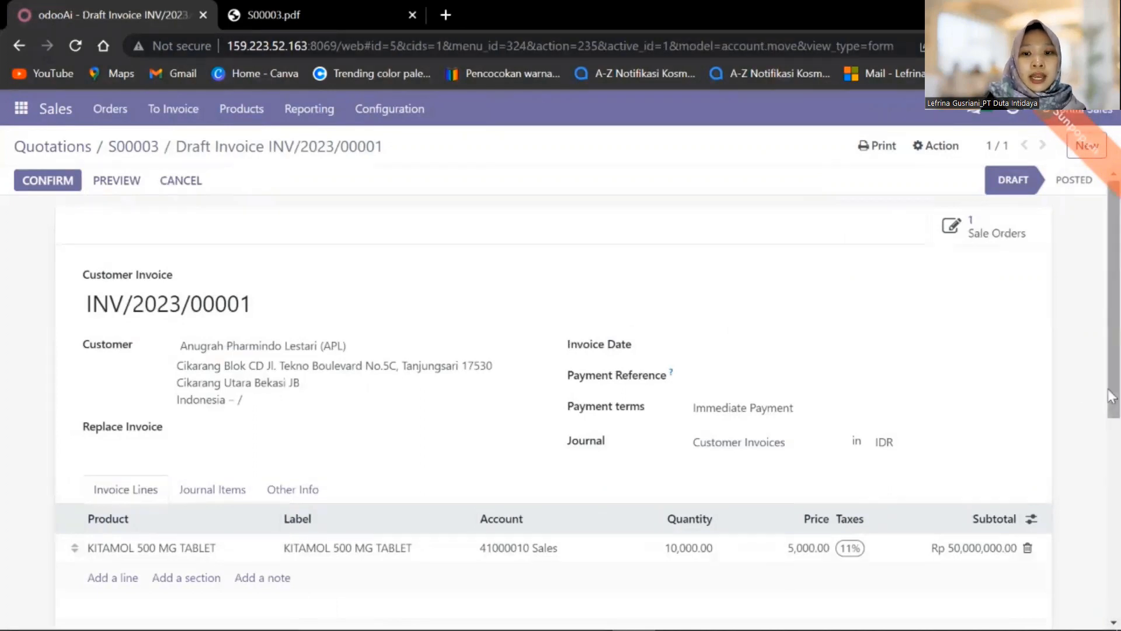
drag(1118, 382, 1118, 359)
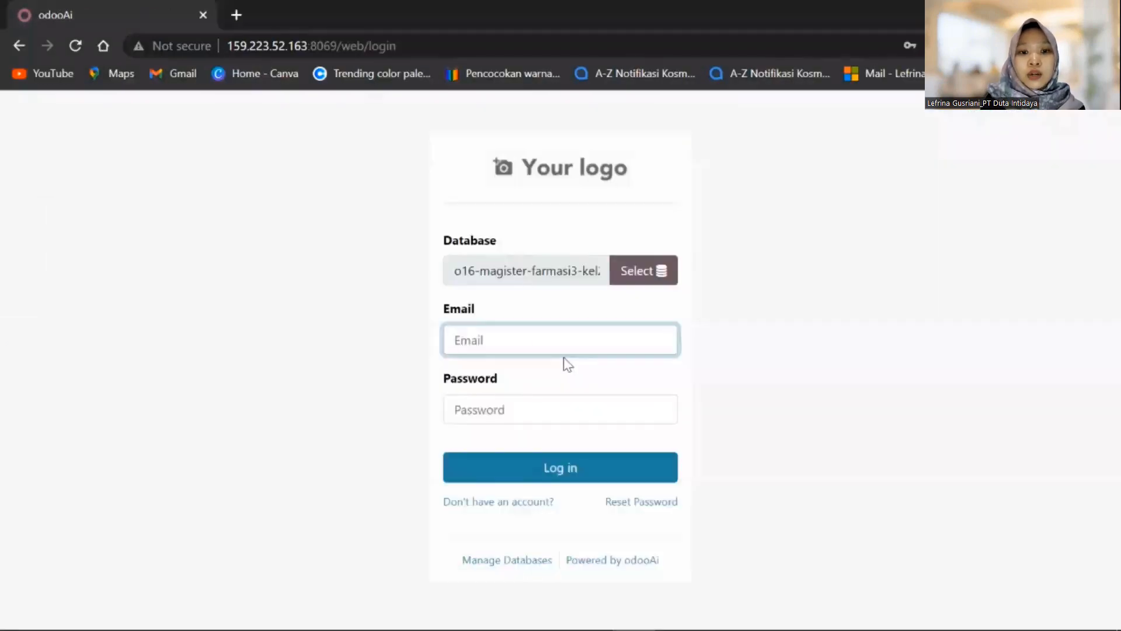
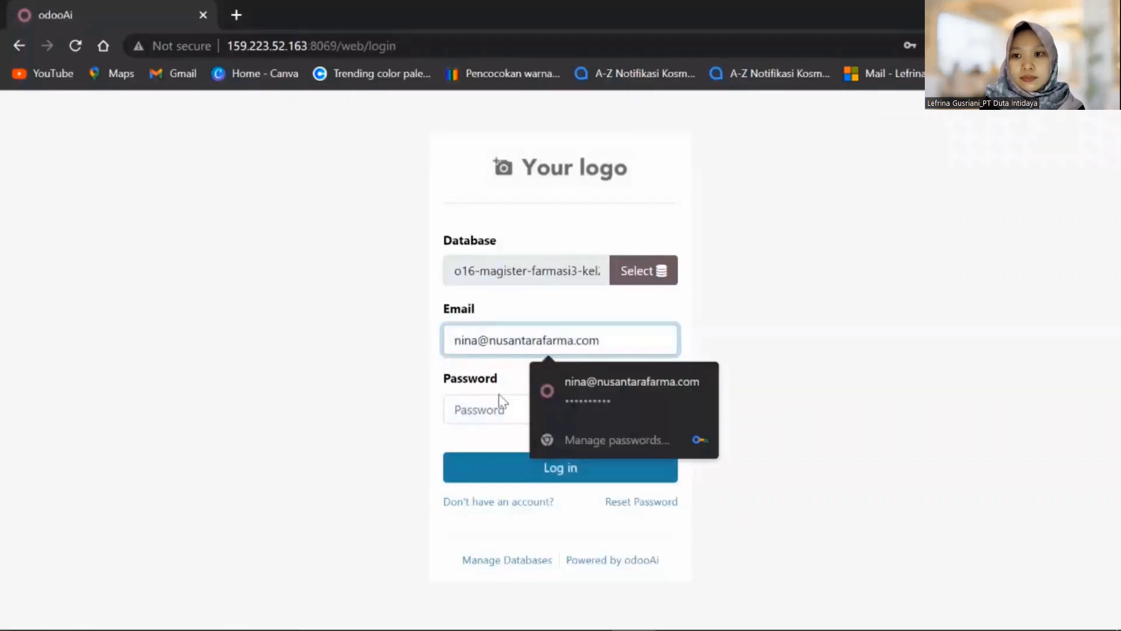
- Log in with the saved accountant email and password, then open the Accounting app
click(488, 405)
text(••••)
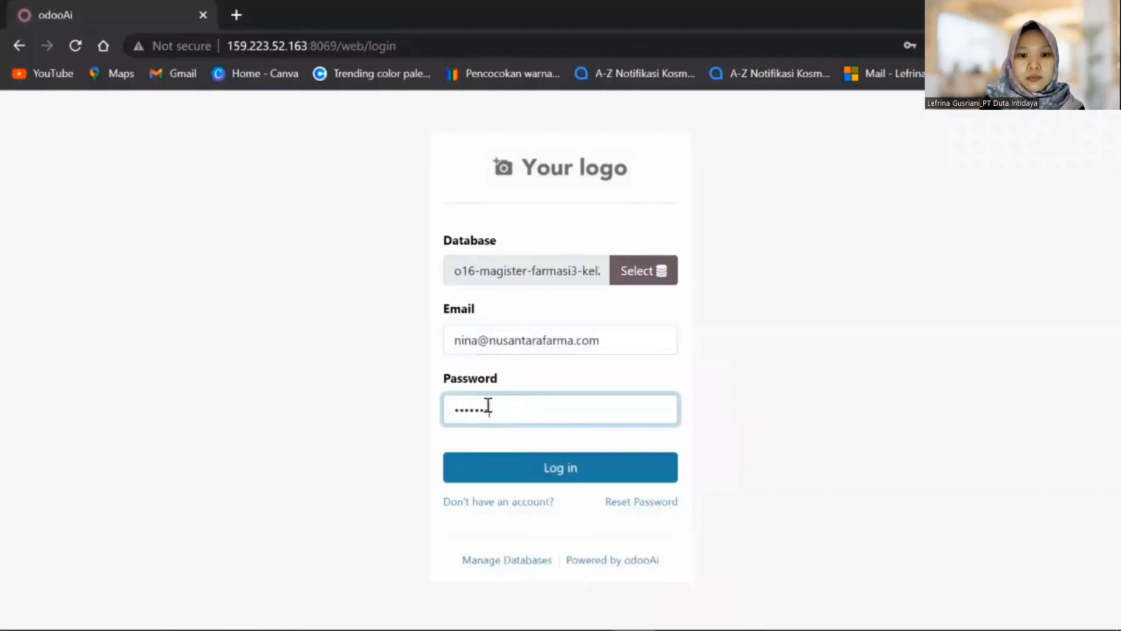
text(••••••)
click(574, 478)
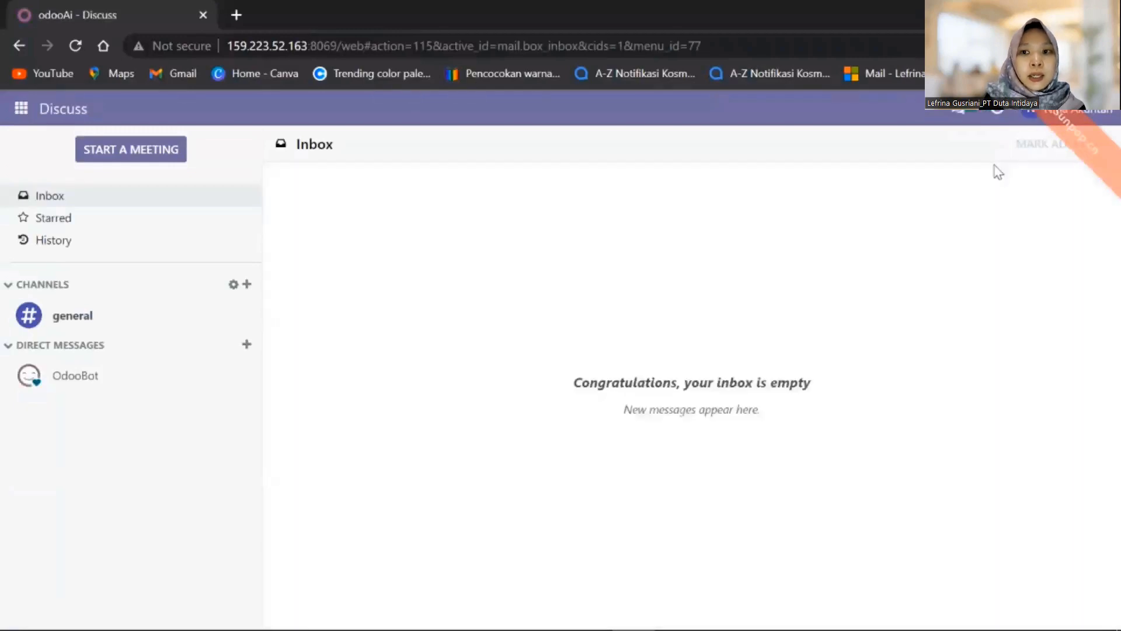
click(21, 108)
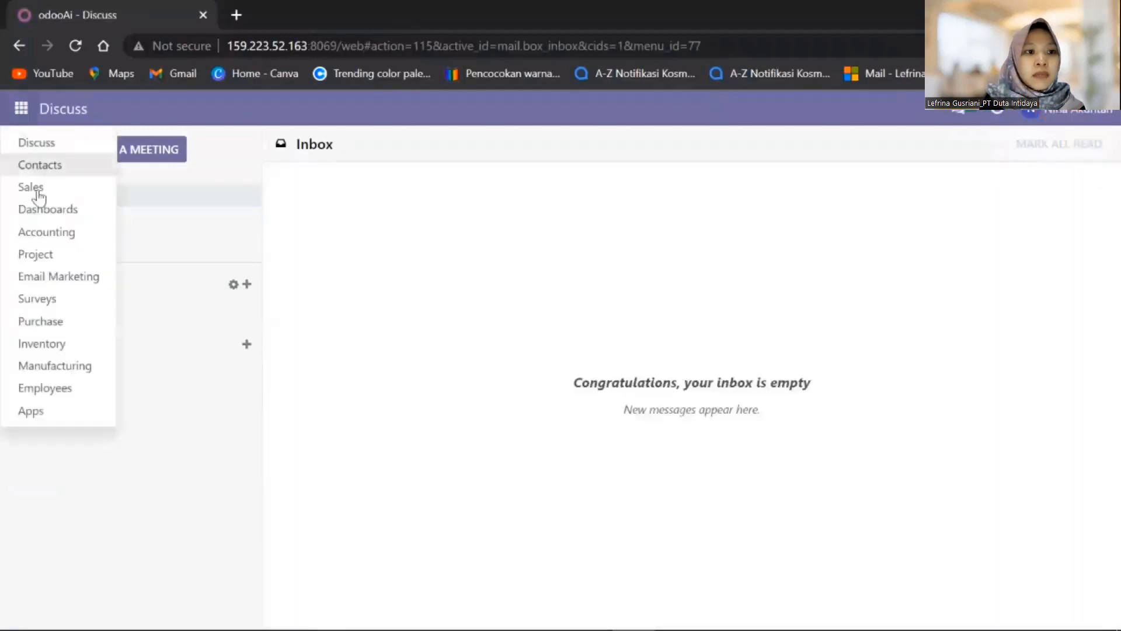
click(39, 234)
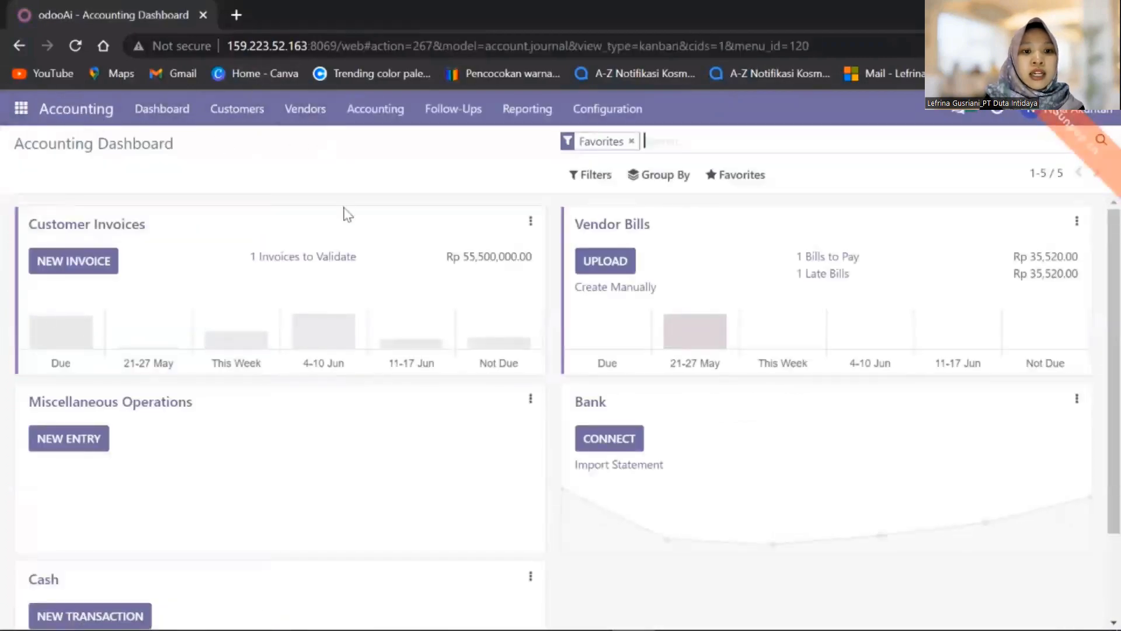
- Open draft invoice INV/2023/00001 from the Customers > Invoices list
click(243, 123)
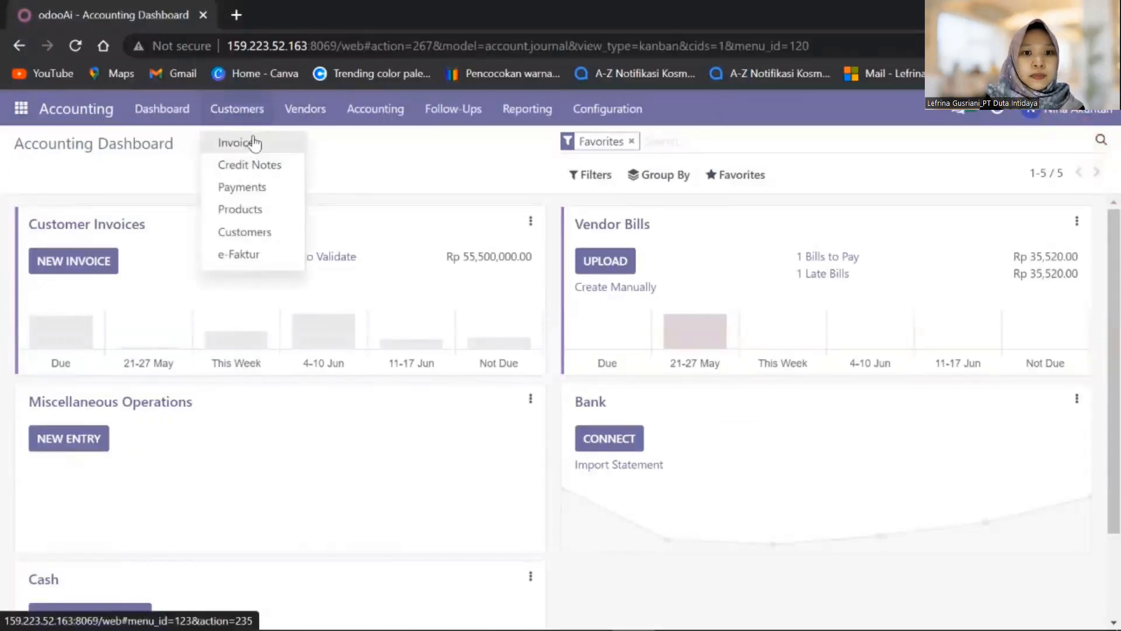
click(255, 142)
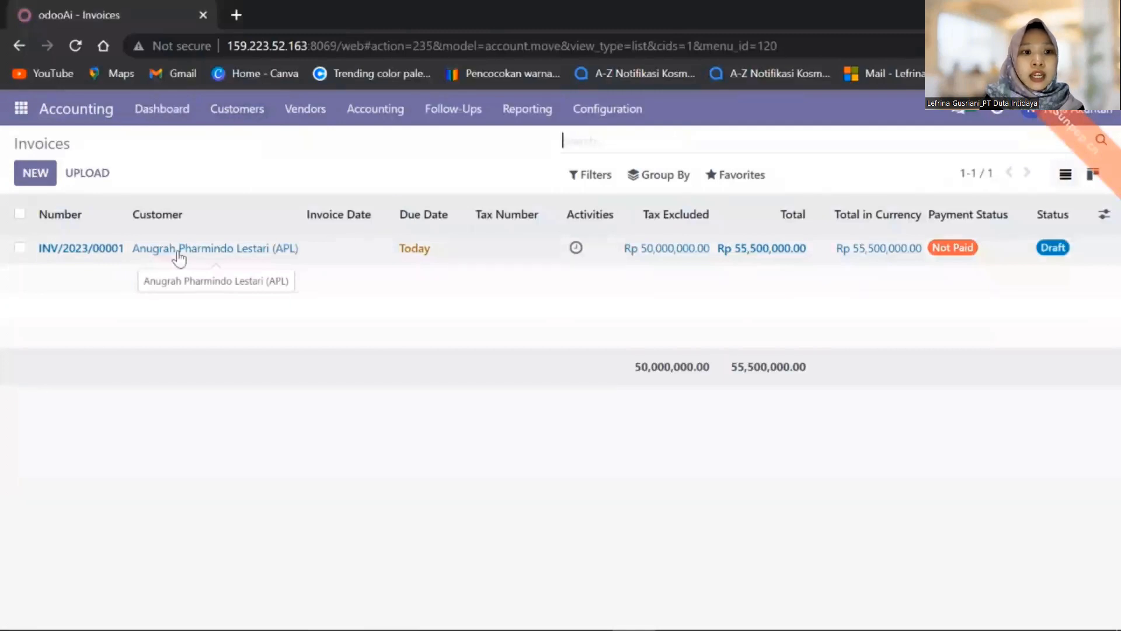
click(81, 255)
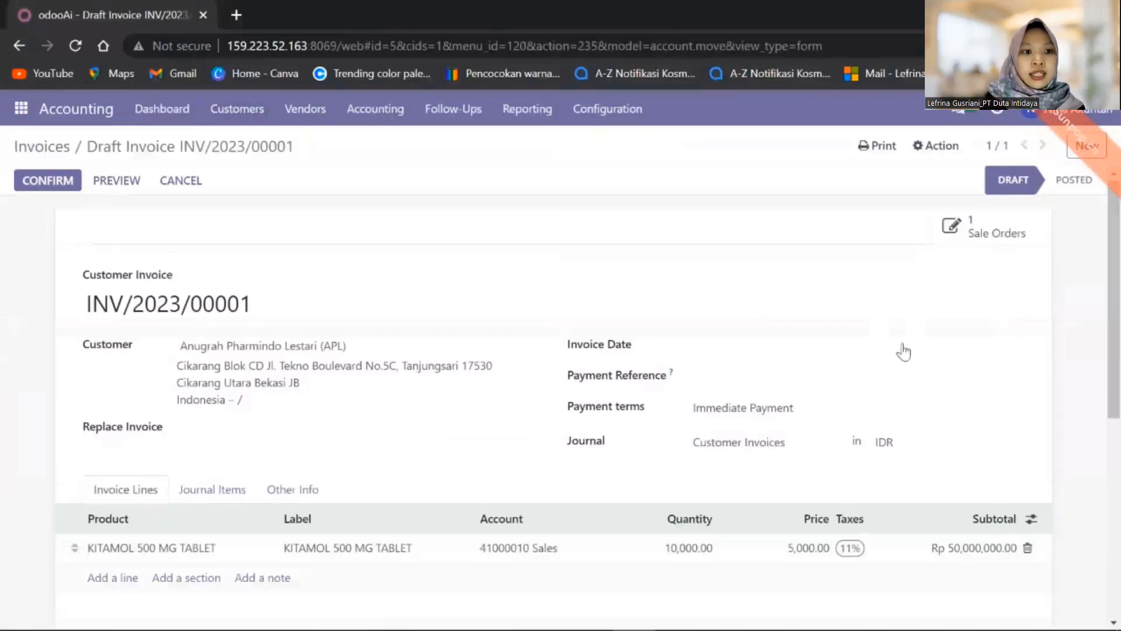
- Set the invoice date to 05/31/2023 and preview the invoice as the customer sees it
click(831, 353)
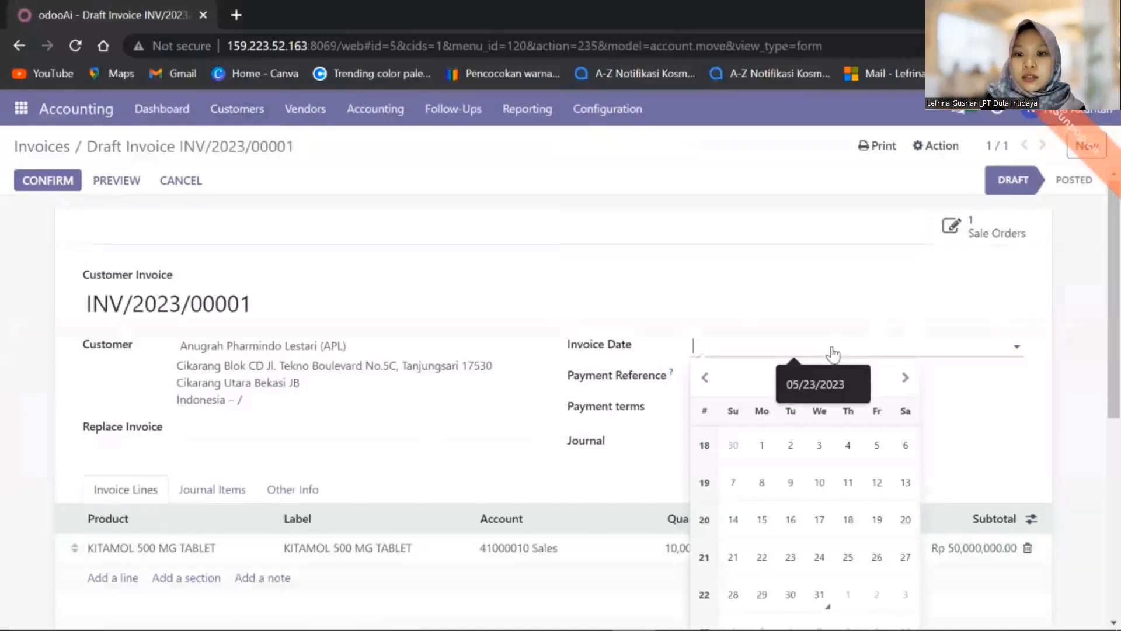
scroll(1118, 395, down, 1)
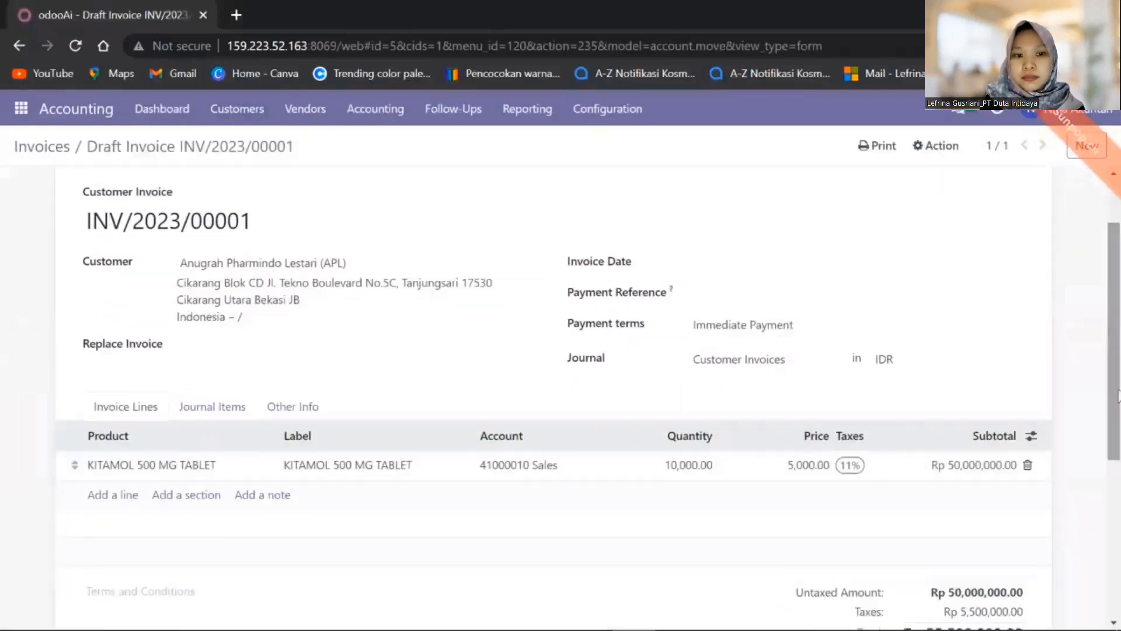
click(815, 265)
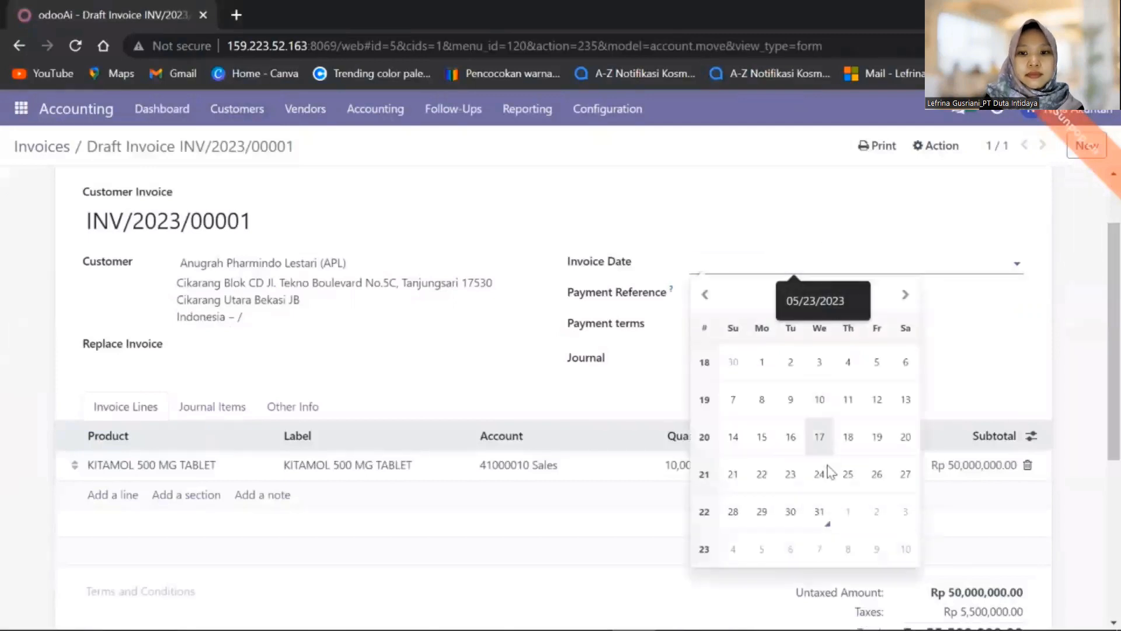
click(828, 511)
click(749, 297)
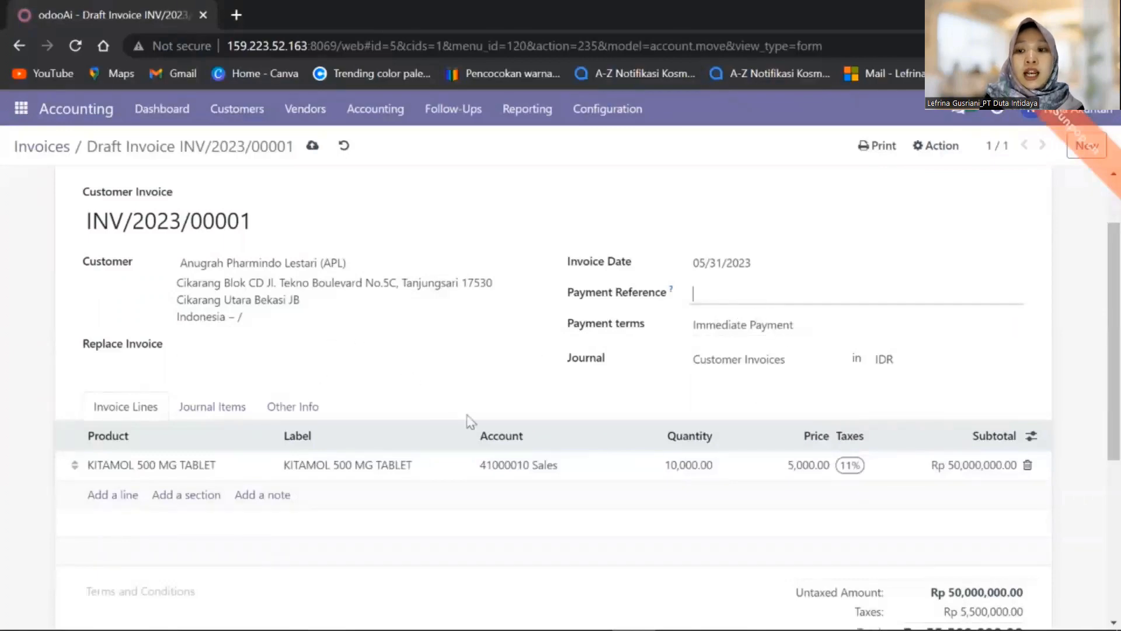
drag(1114, 369, 1117, 326)
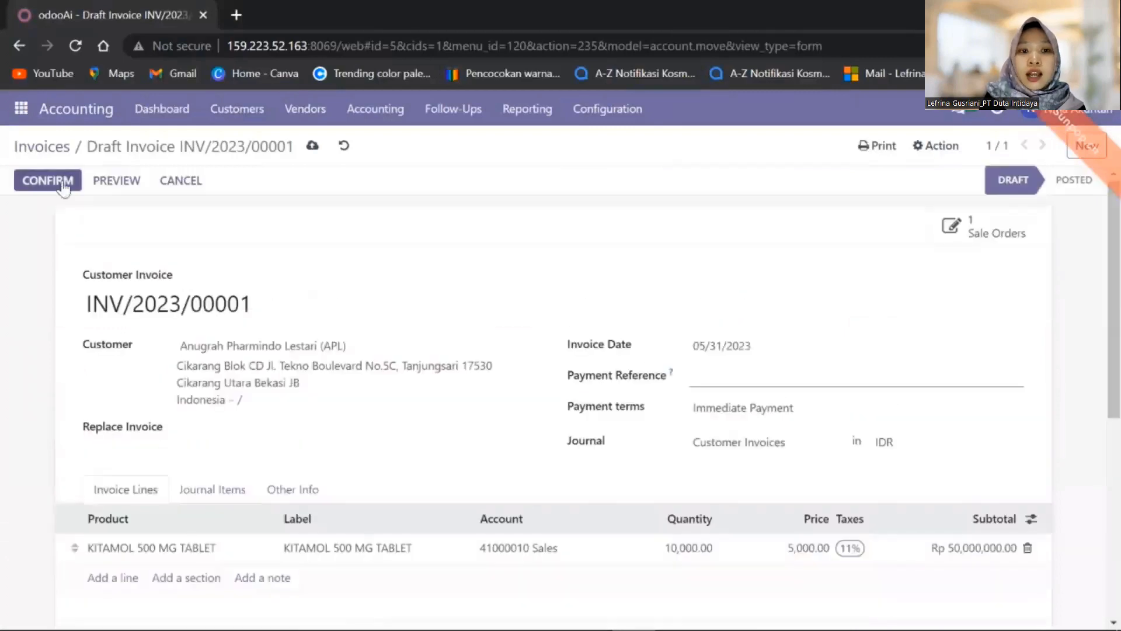
click(120, 187)
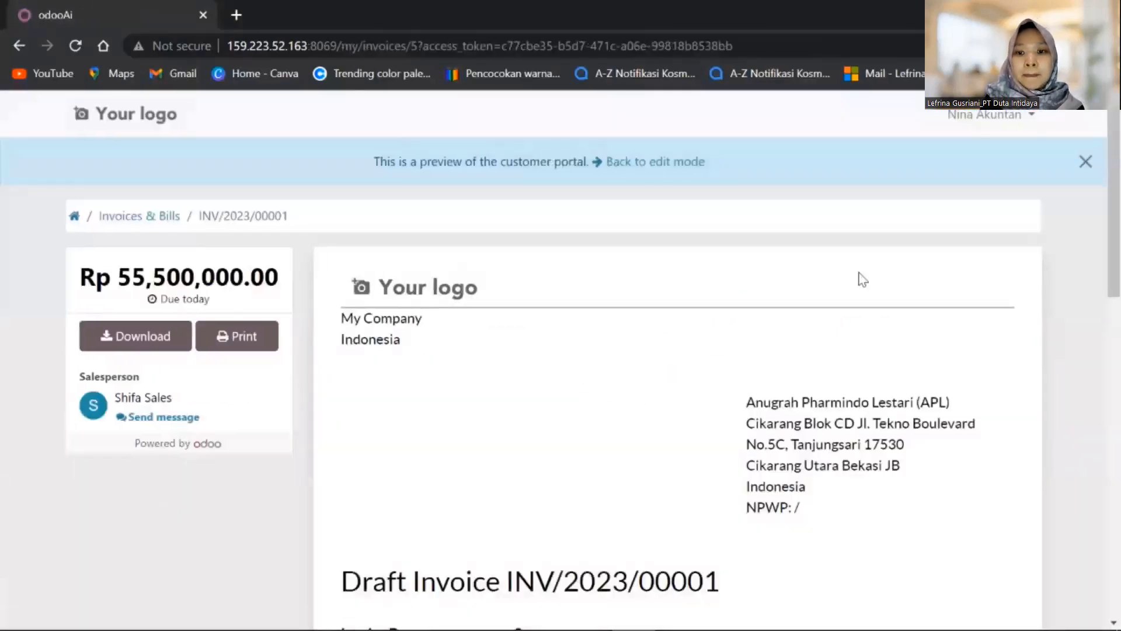
drag(1118, 254, 474, 90)
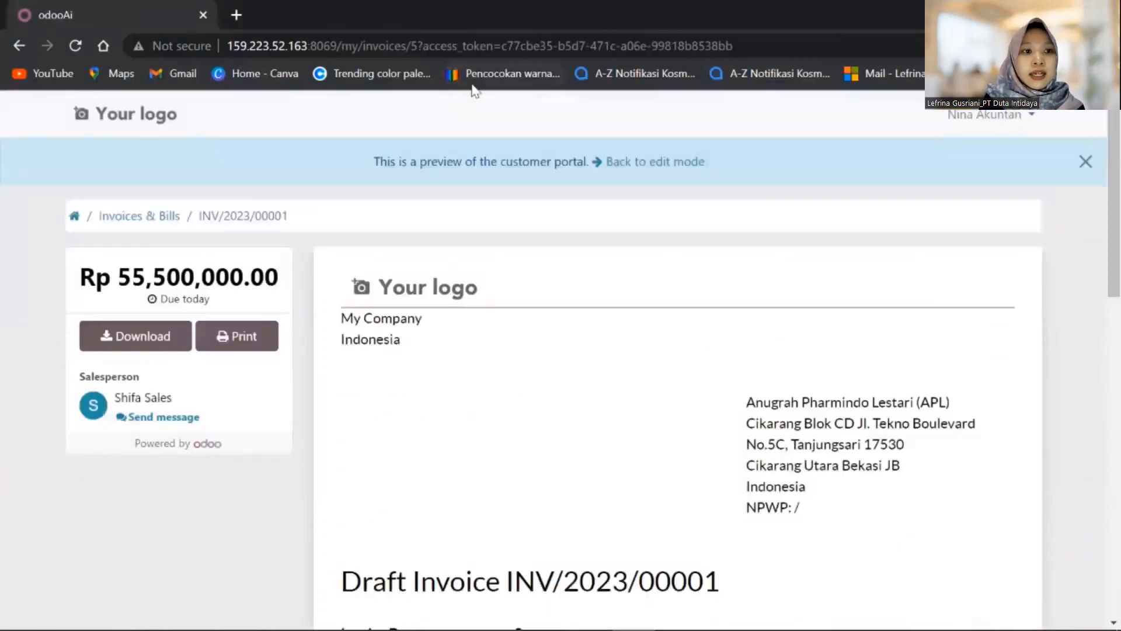
click(19, 46)
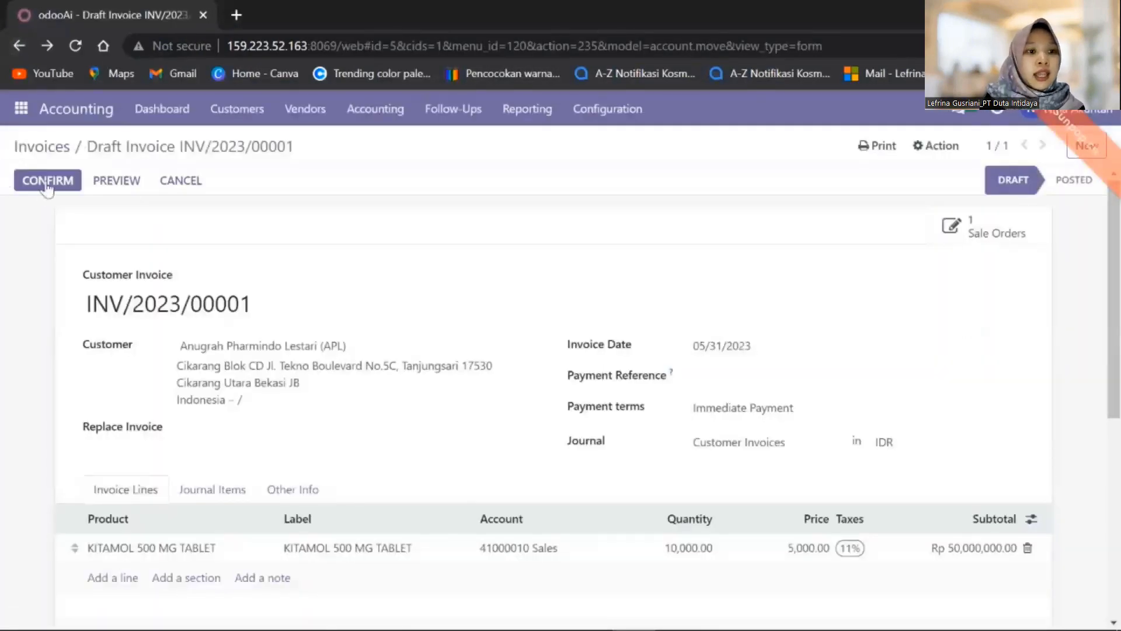
click(51, 182)
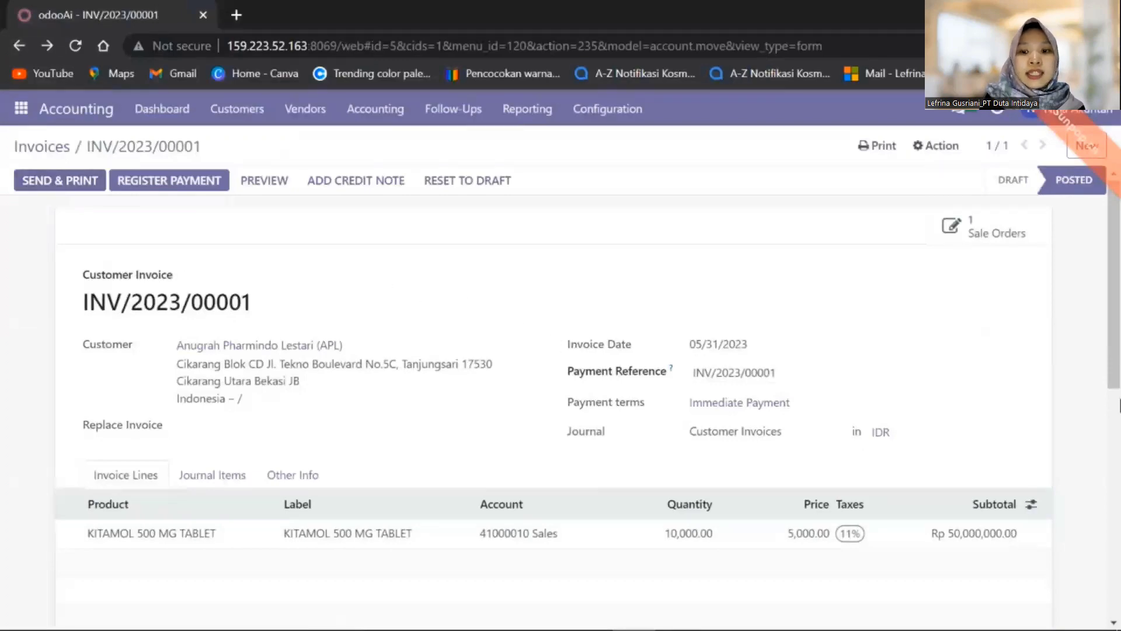
mouse_move(1119, 325)
mouse_down()
mouse_move(1118, 430)
mouse_move(1119, 304)
mouse_up()
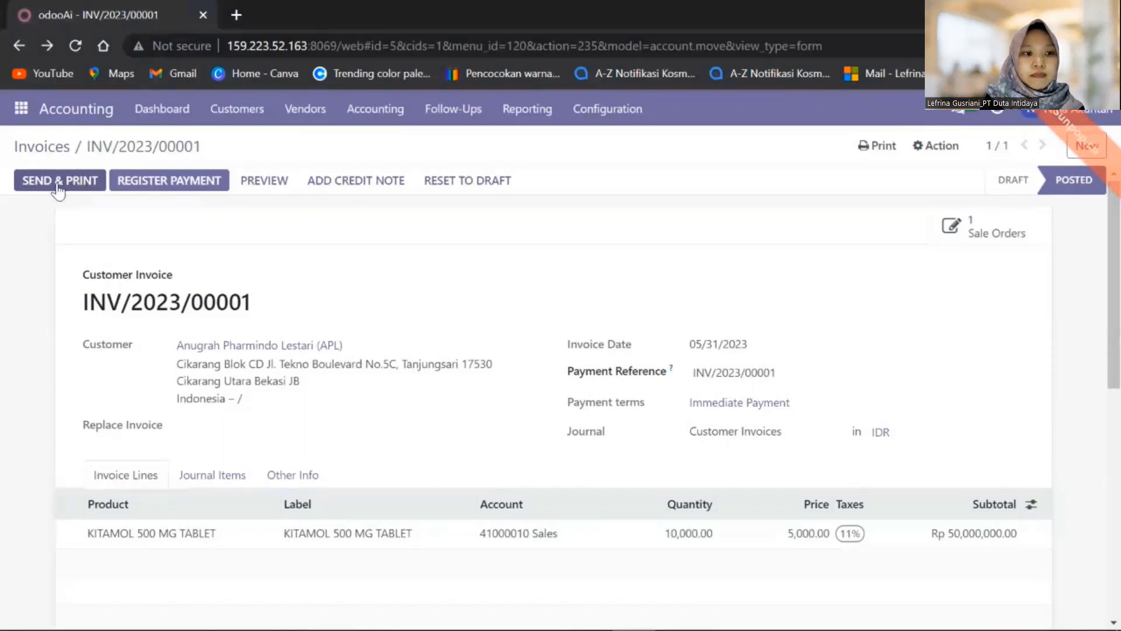
- Save the invoice PDF attached in the Send & Print dialog to Downloads
click(58, 188)
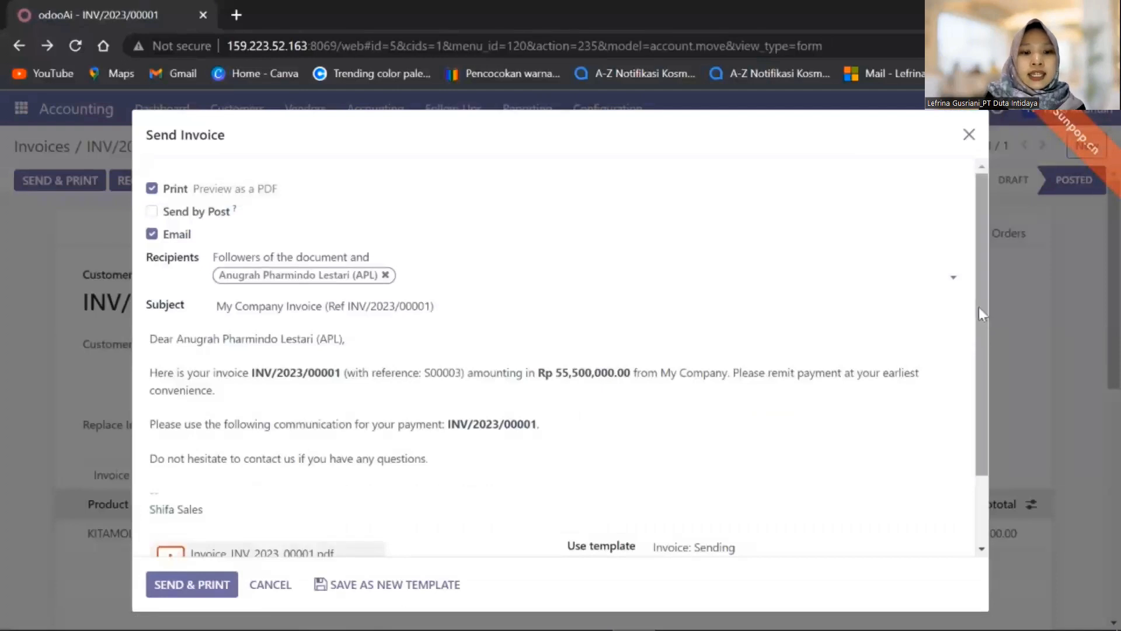
drag(978, 305, 973, 395)
mouse_move(222, 490)
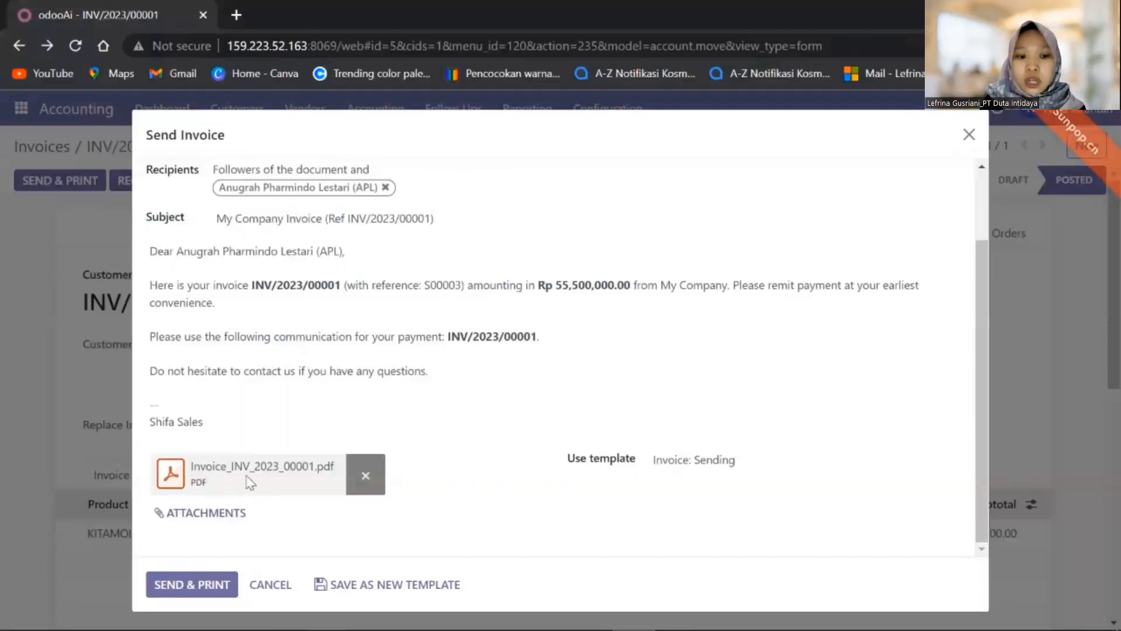
click(181, 477)
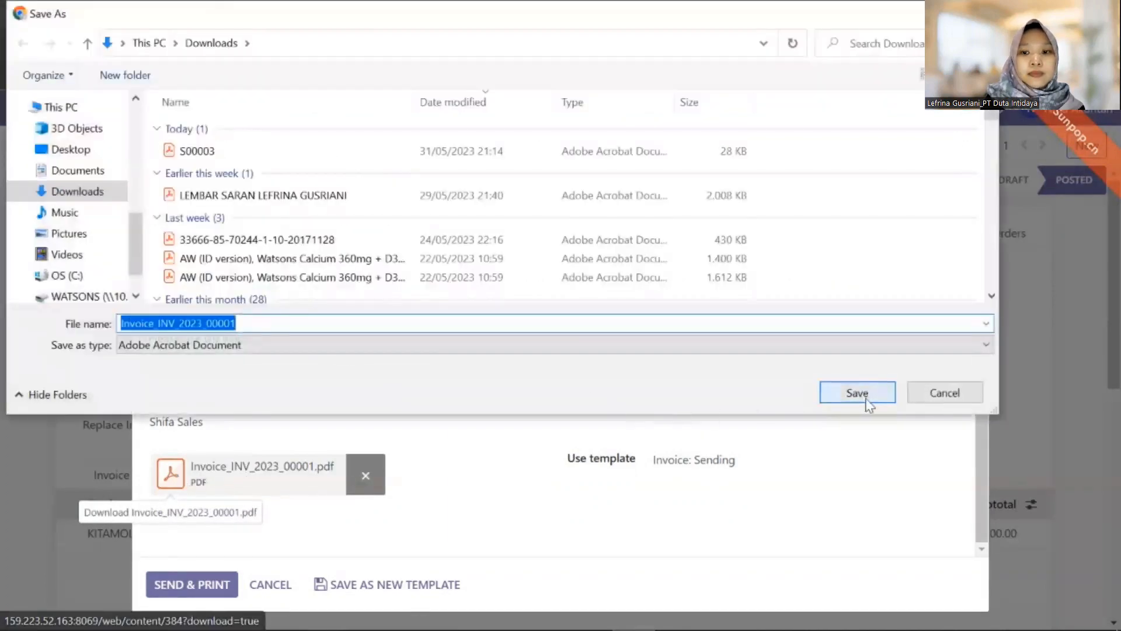
click(857, 393)
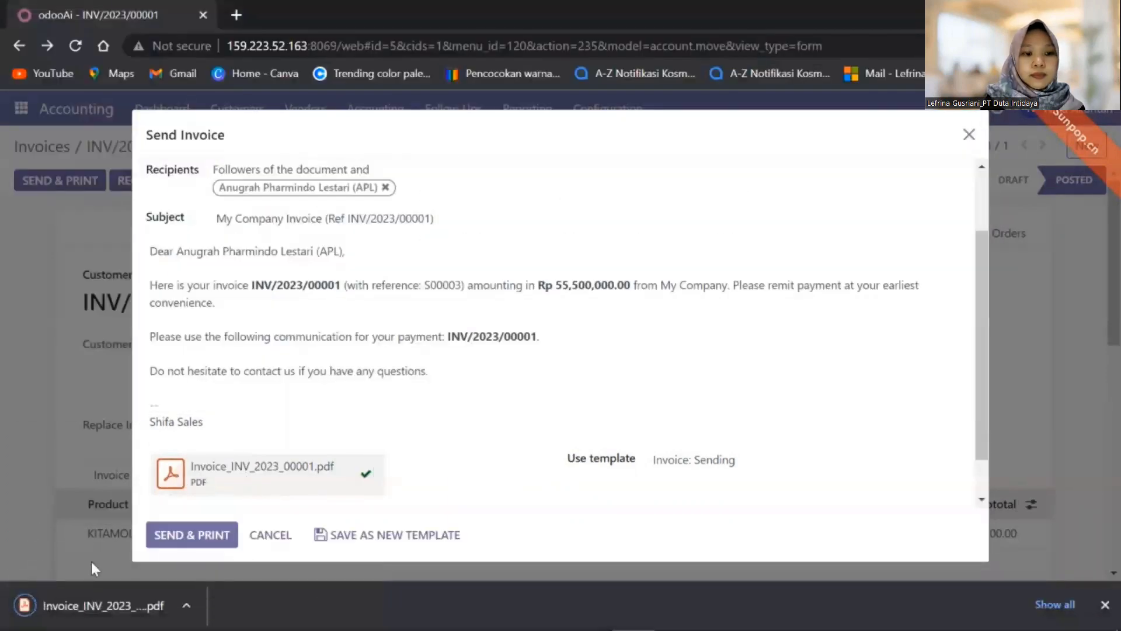
- Review the downloaded PDF, then send the invoice and save INV_2023_00001.pdf
click(72, 604)
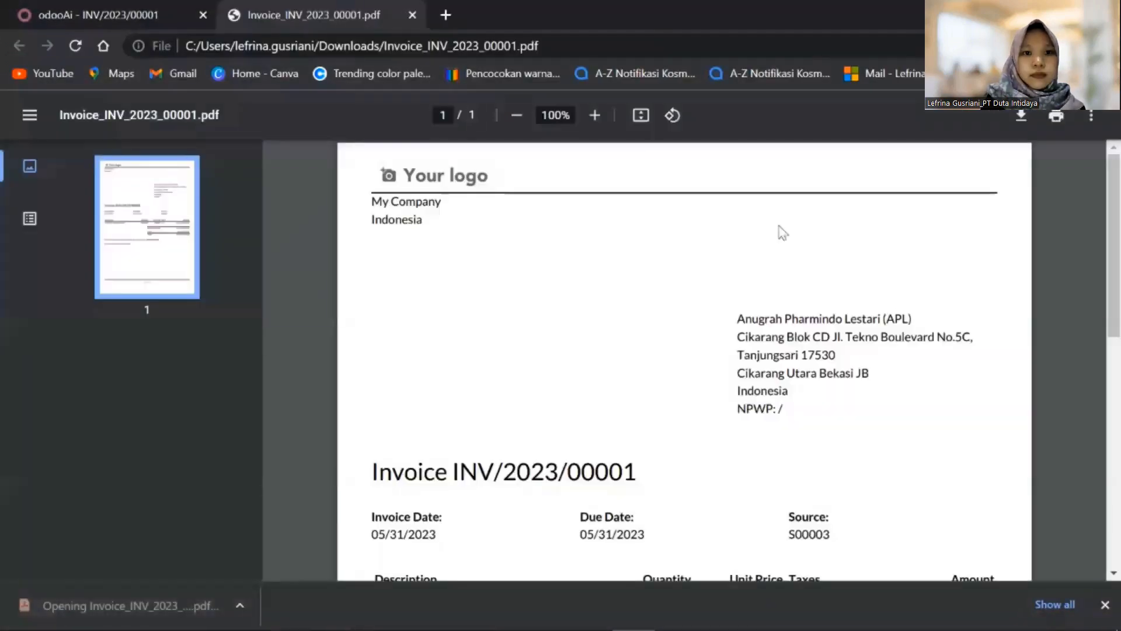
drag(1117, 301, 1118, 429)
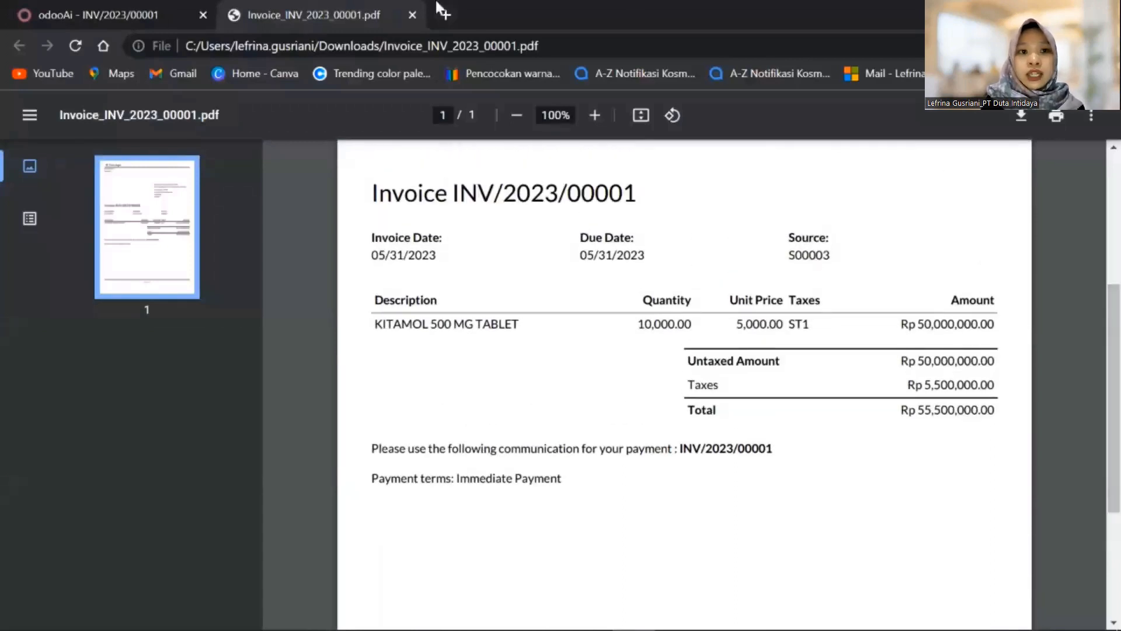
click(411, 15)
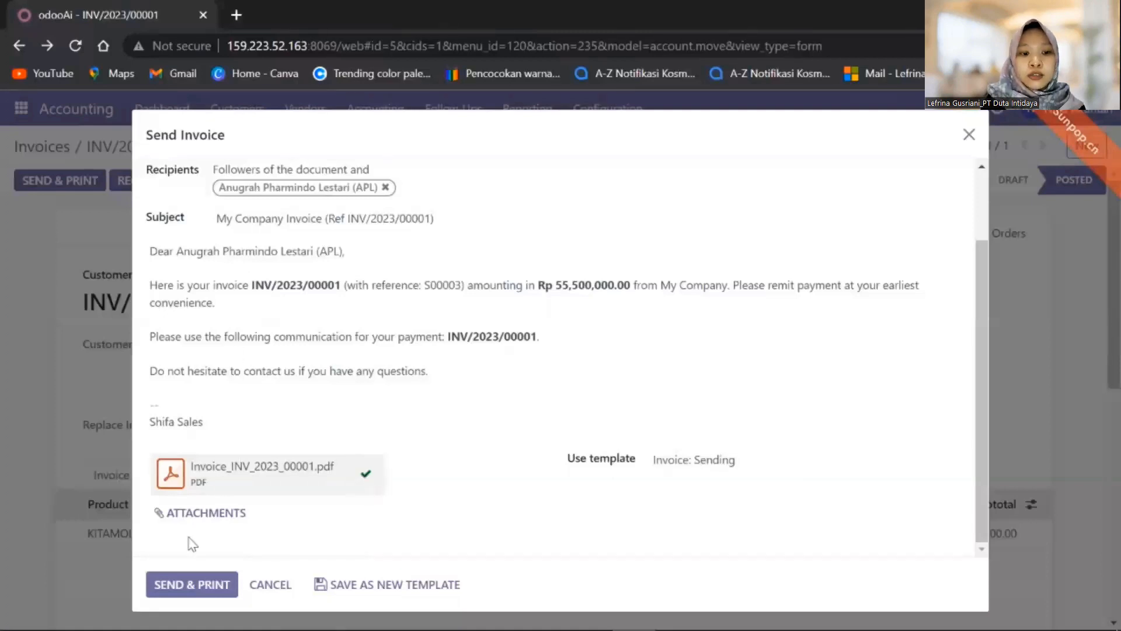
click(208, 596)
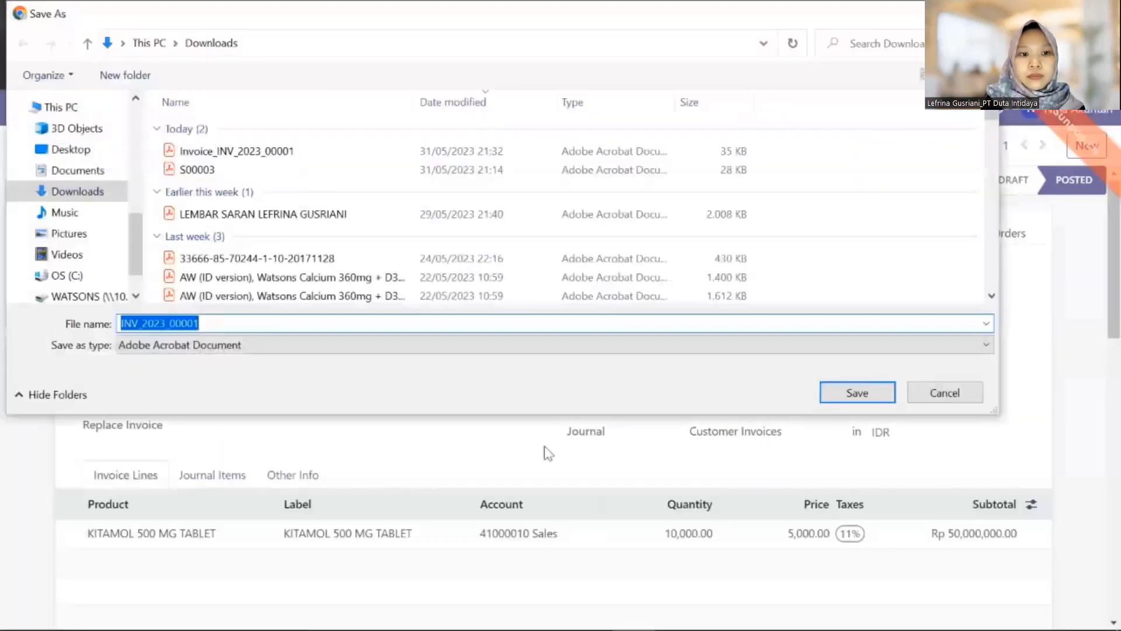
click(869, 398)
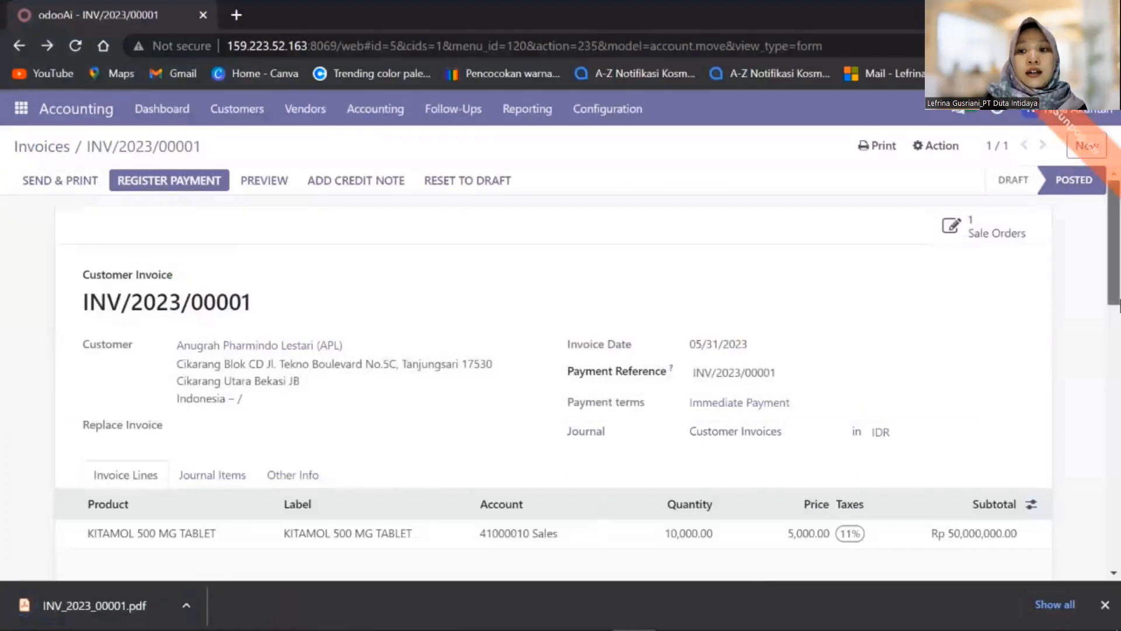
- Register a Bank payment of Rp 55,500,000.00 dated 05/31/2023 against the invoice
click(1105, 604)
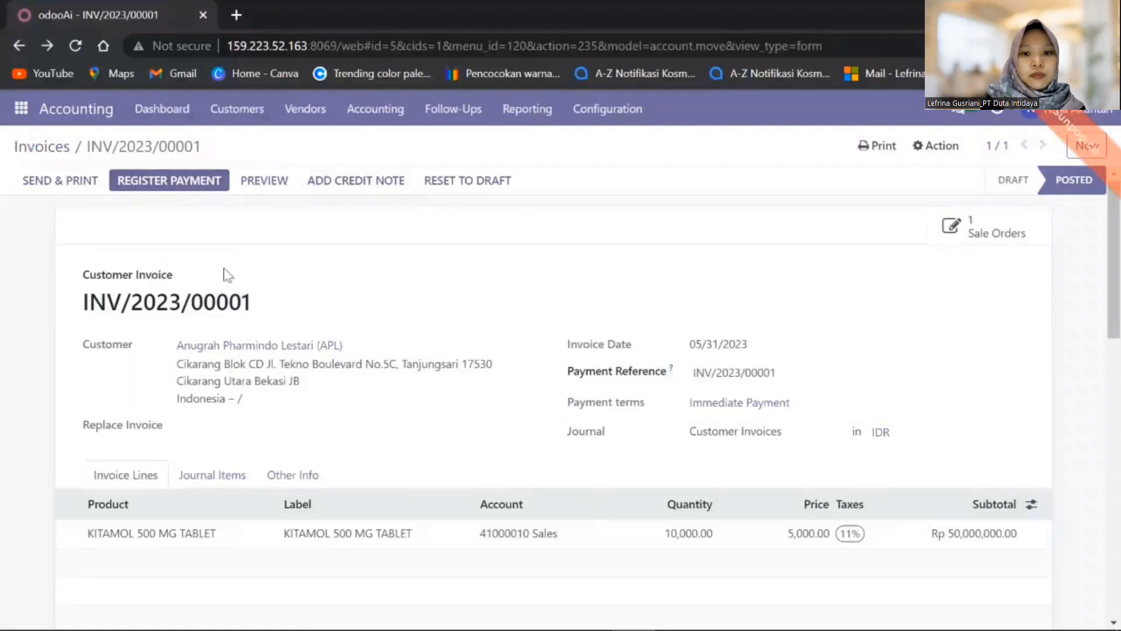
click(209, 184)
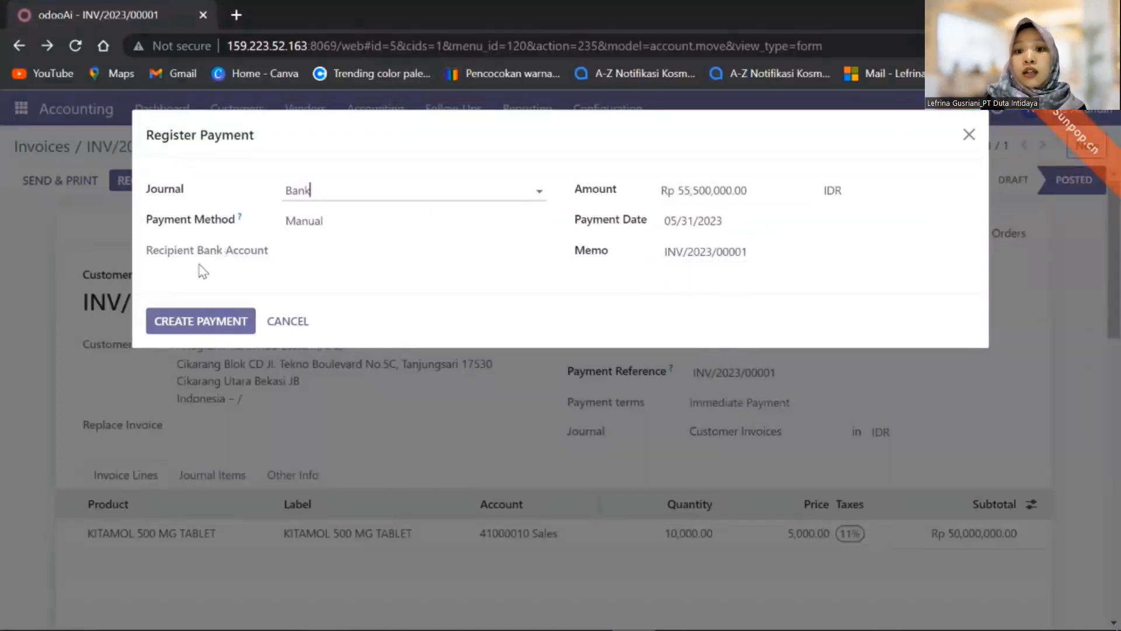
click(175, 322)
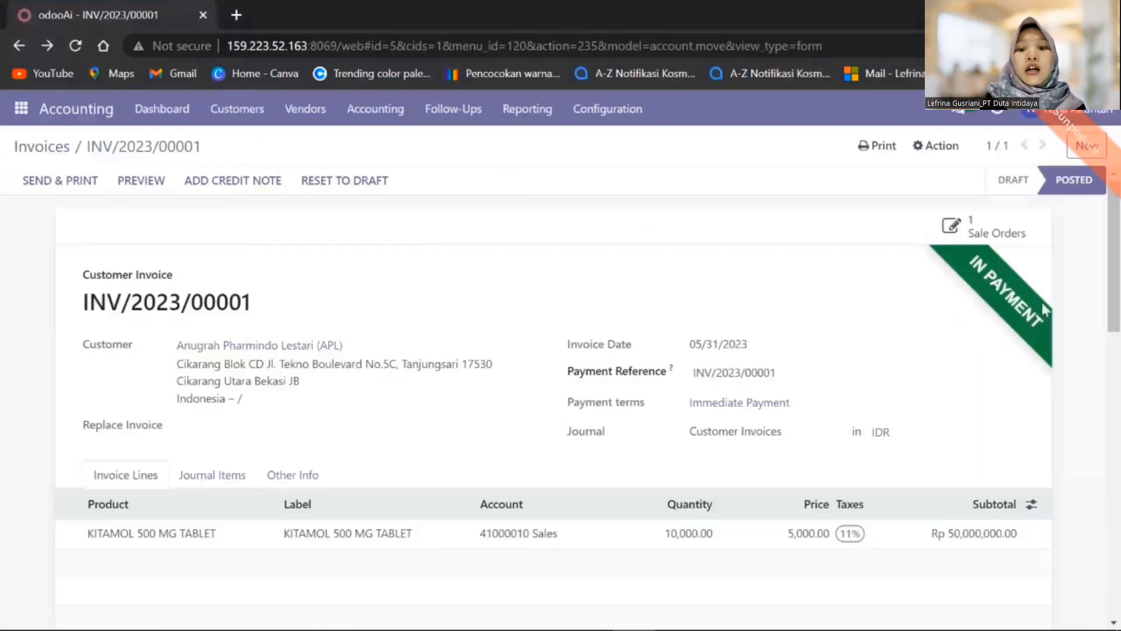
- Check sale order S00003 shows 10,000 tablets delivered and invoiced, then return to INV/2023/00001
drag(1119, 279, 1119, 440)
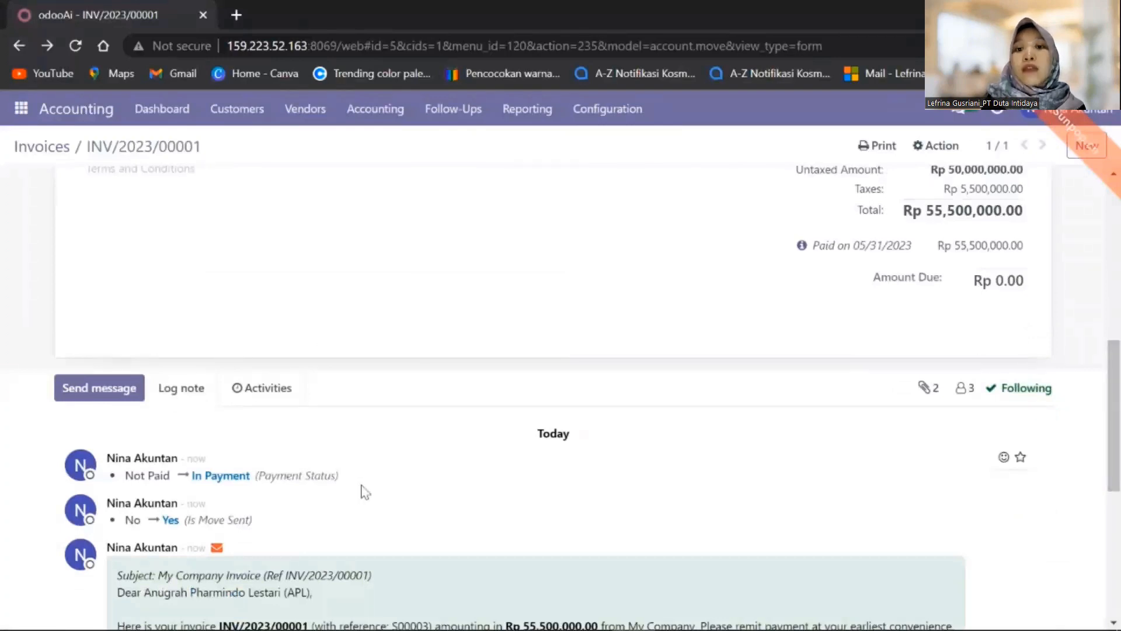
drag(1118, 467, 1120, 297)
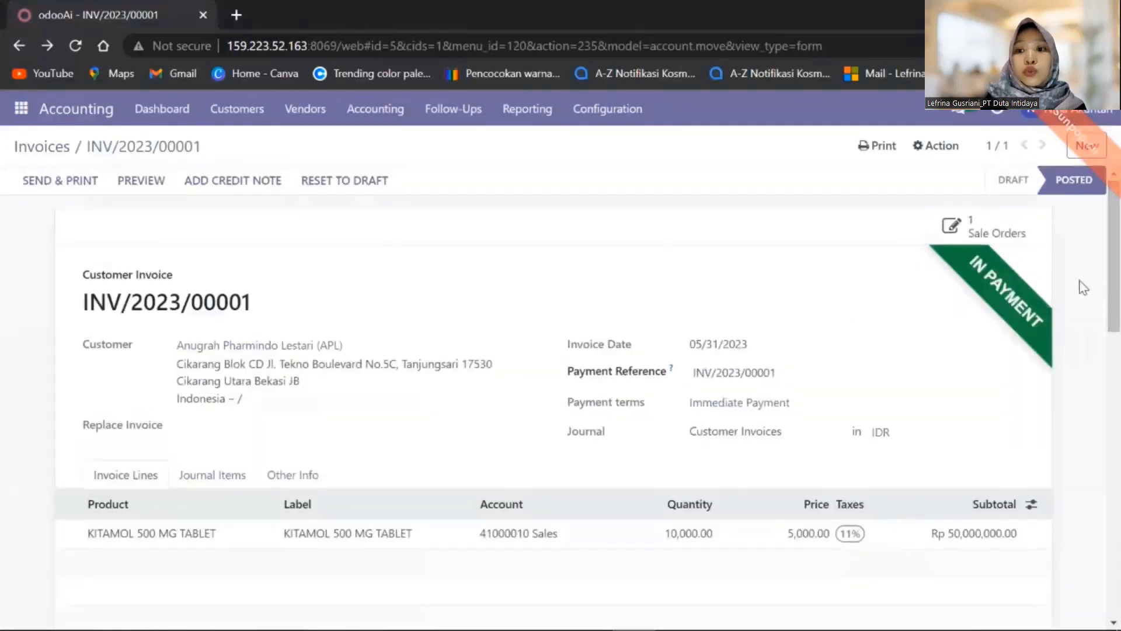
click(930, 232)
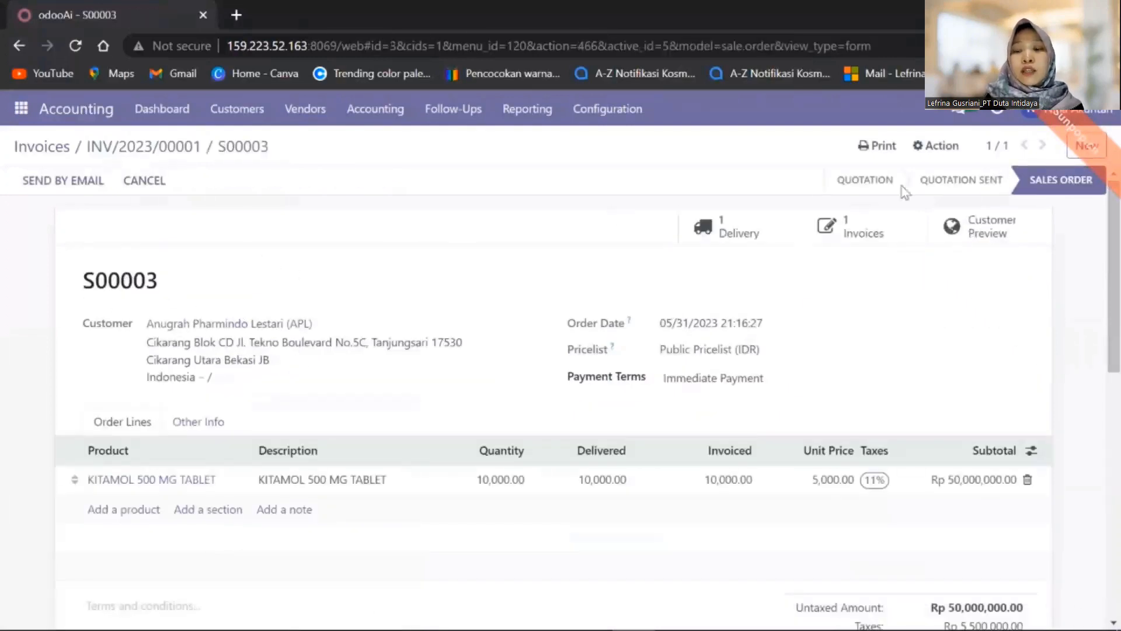
click(883, 237)
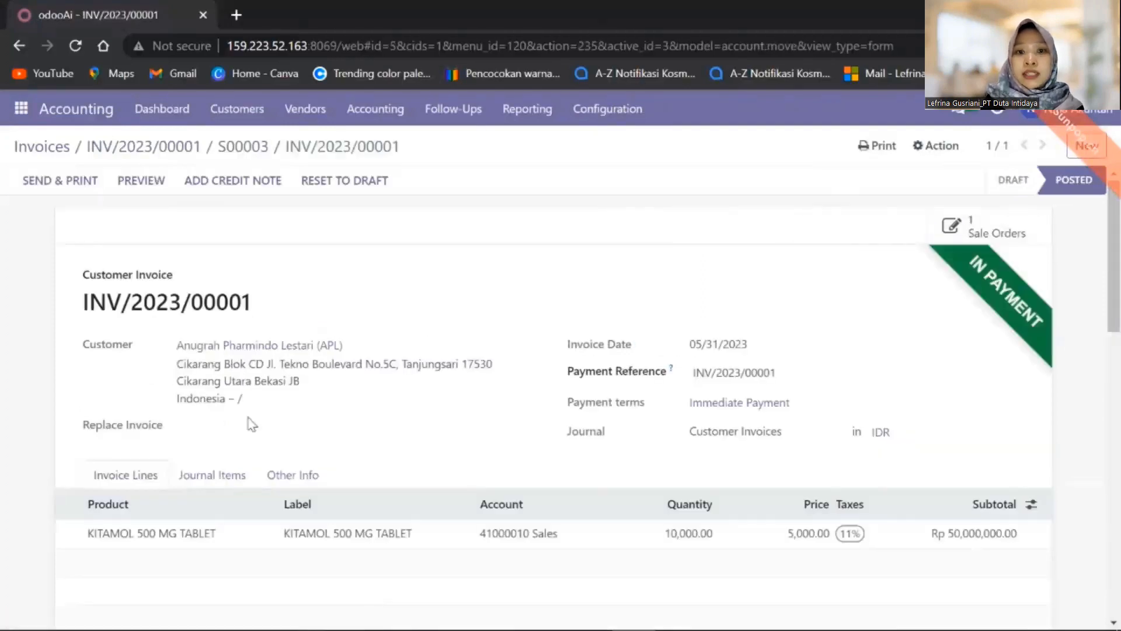
click(388, 113)
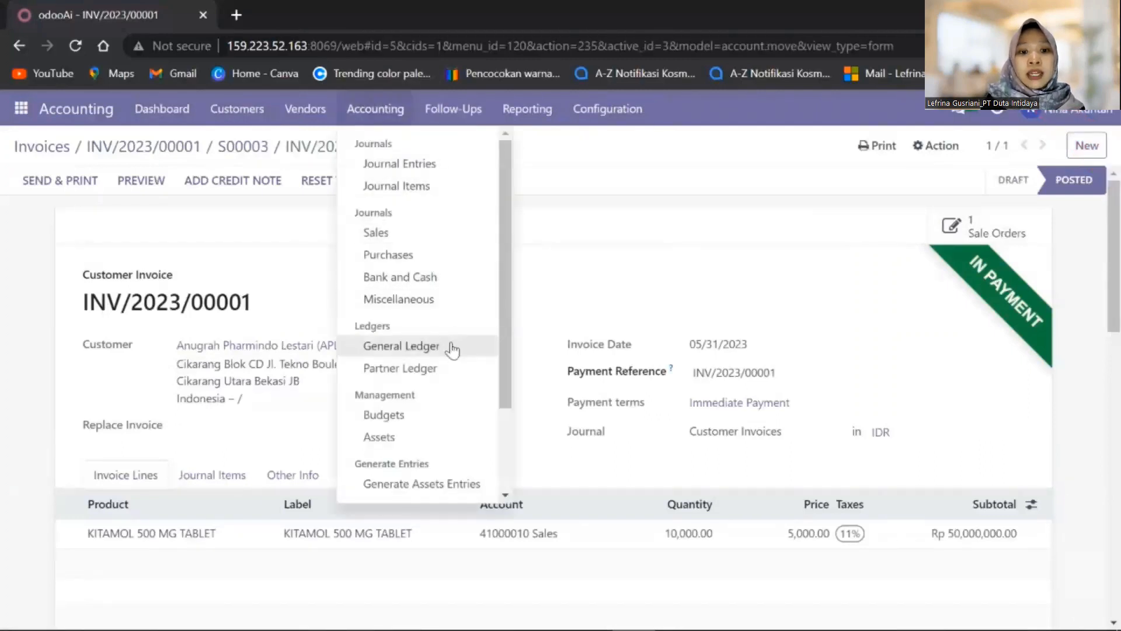
- Open the General Ledger and expand, then collapse, 11120006 Outstanding Receipts
click(450, 345)
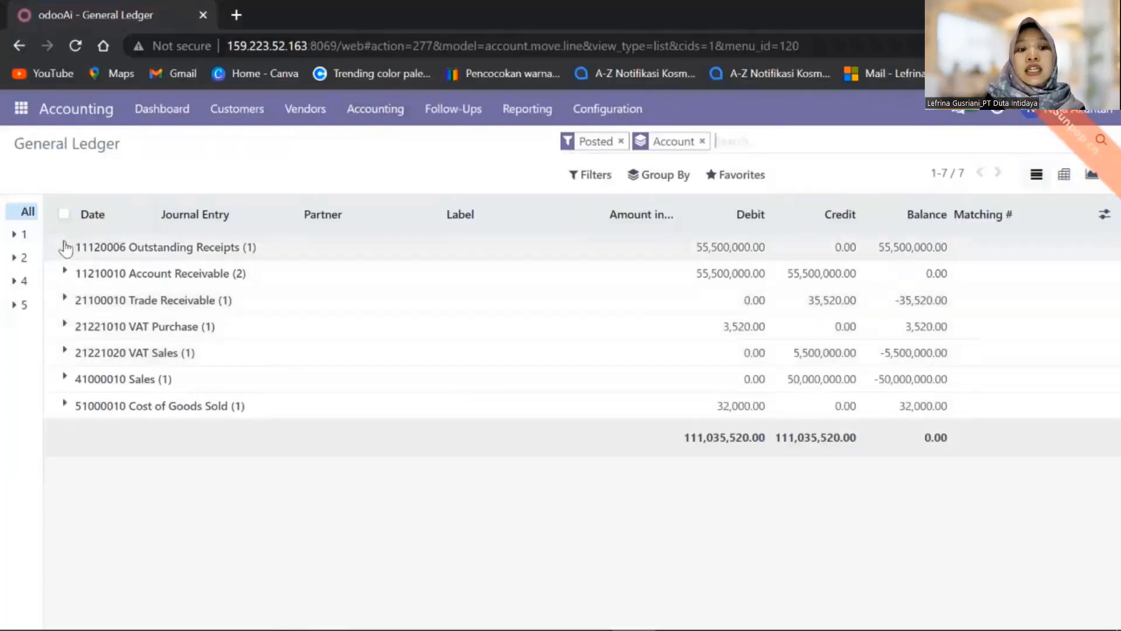
click(65, 247)
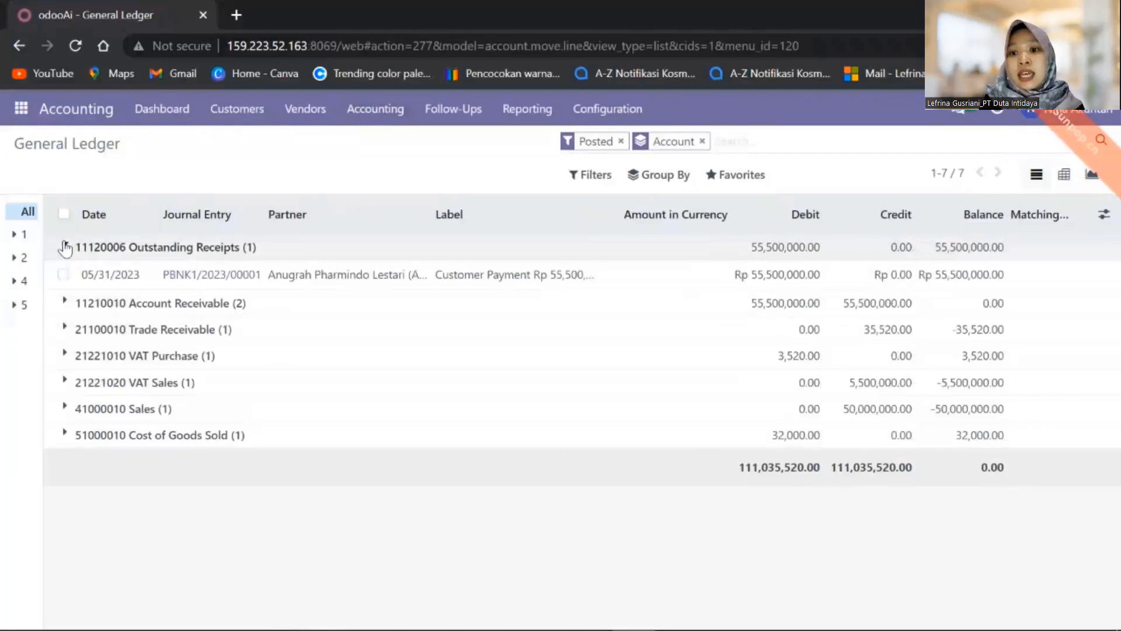
click(64, 247)
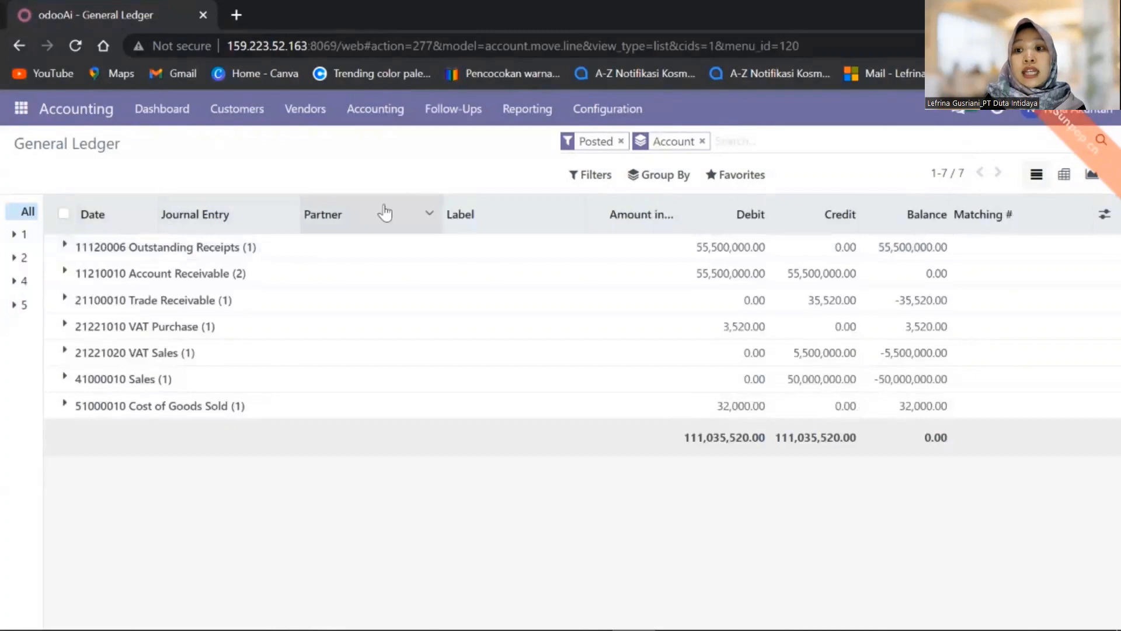
click(527, 109)
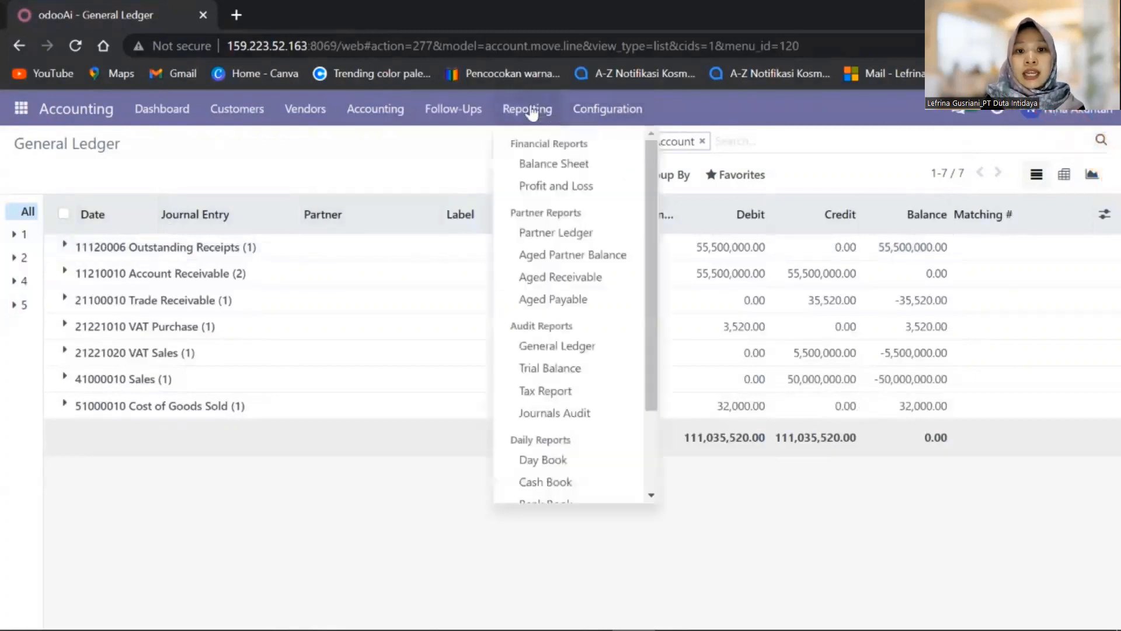
- Set the General Ledger report's start and end dates to 05/31/2023
click(605, 347)
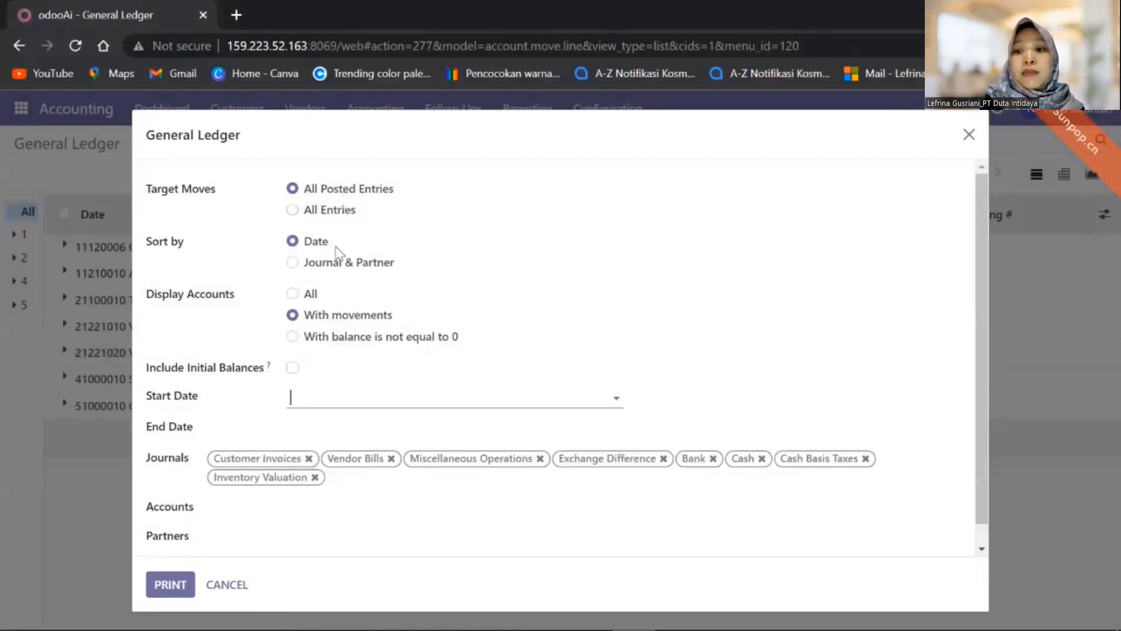
click(409, 293)
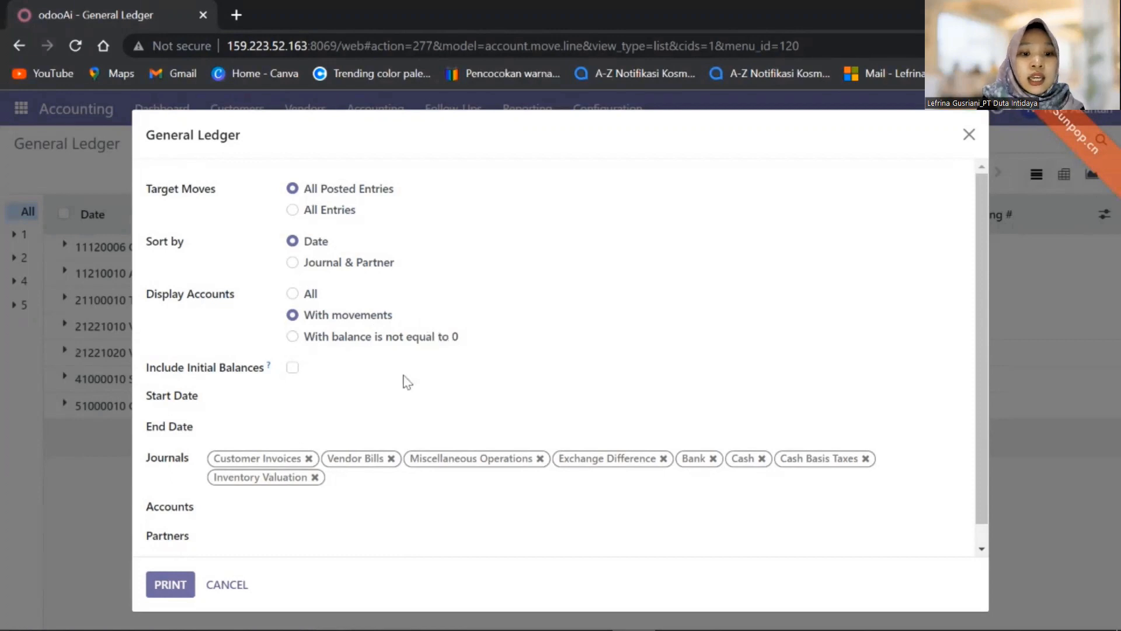
click(344, 401)
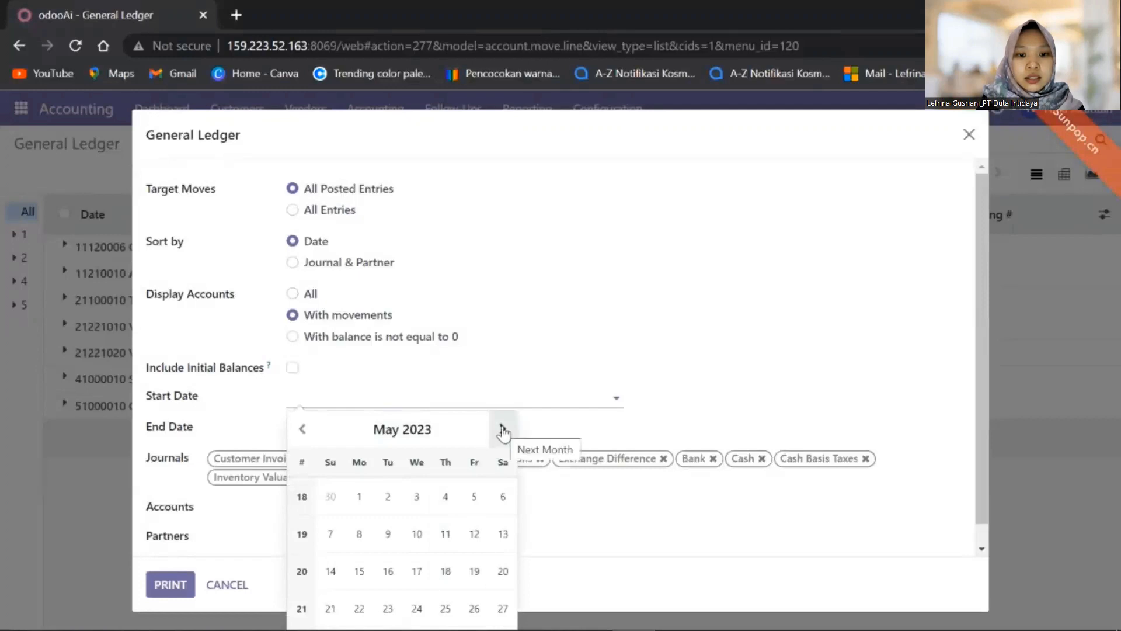
click(502, 431)
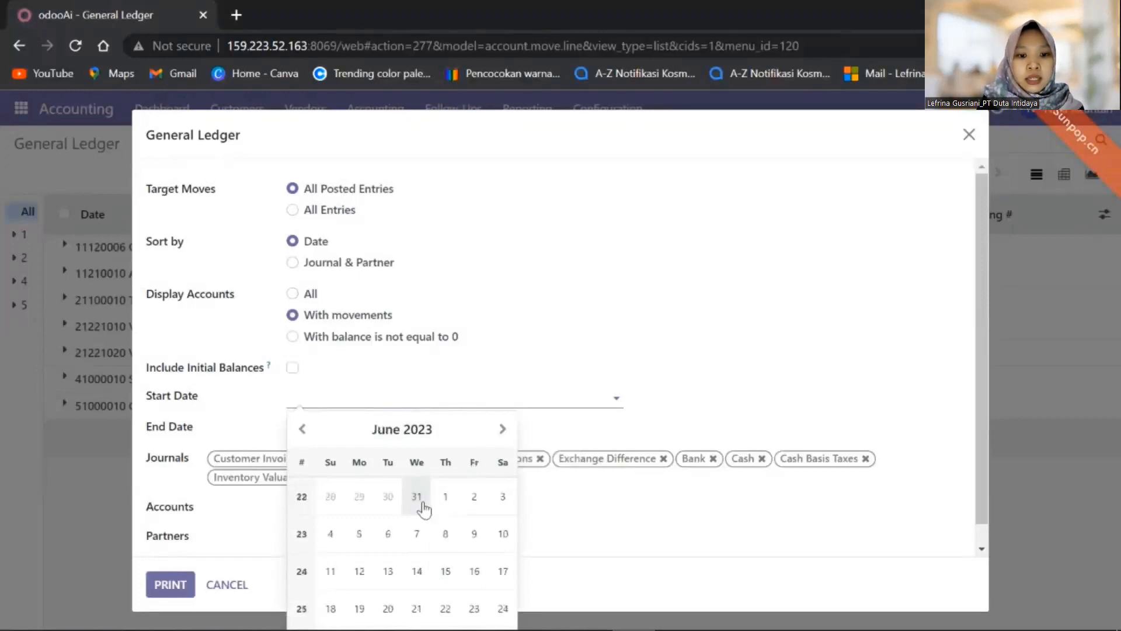
click(422, 501)
click(419, 434)
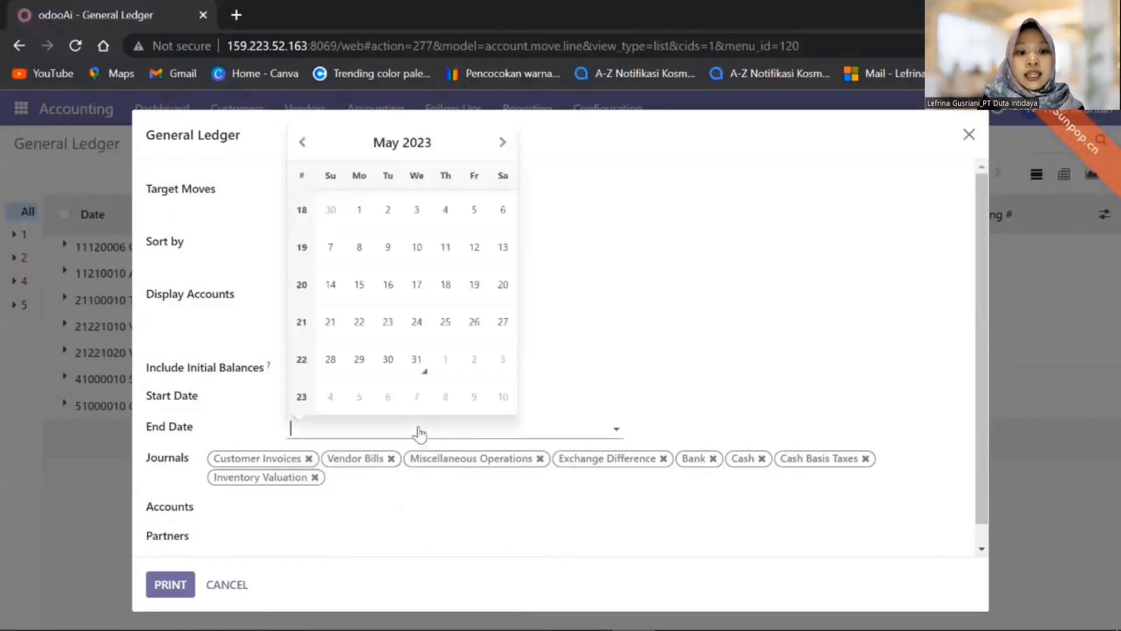
click(417, 357)
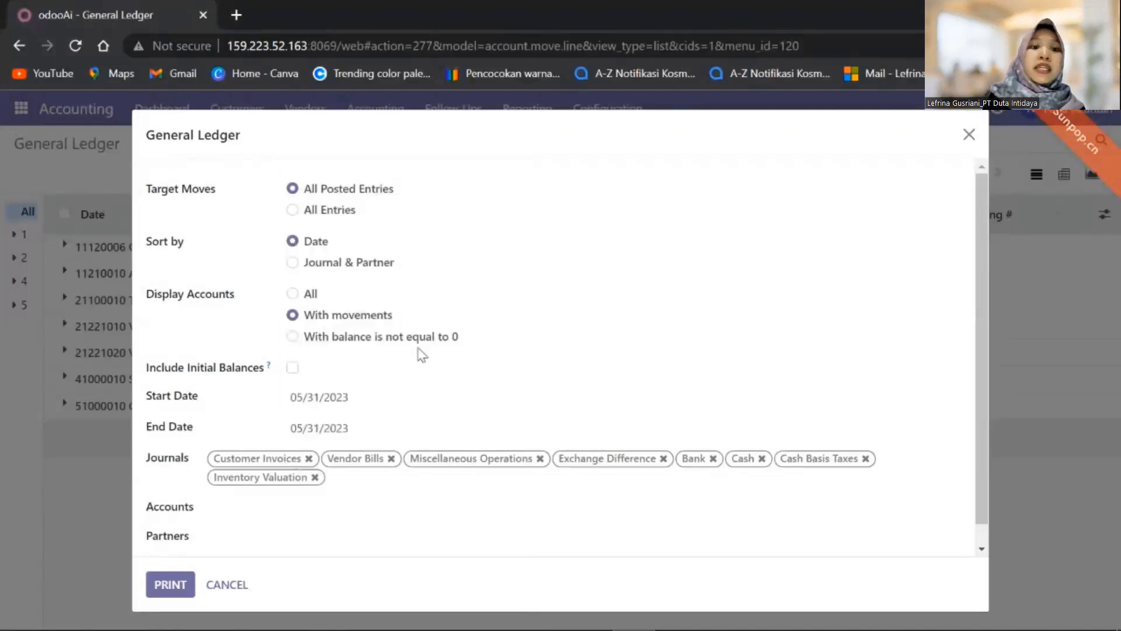
- Filter the report to partner Anugrah Pharmindo Lestari (APL) and print it
click(267, 537)
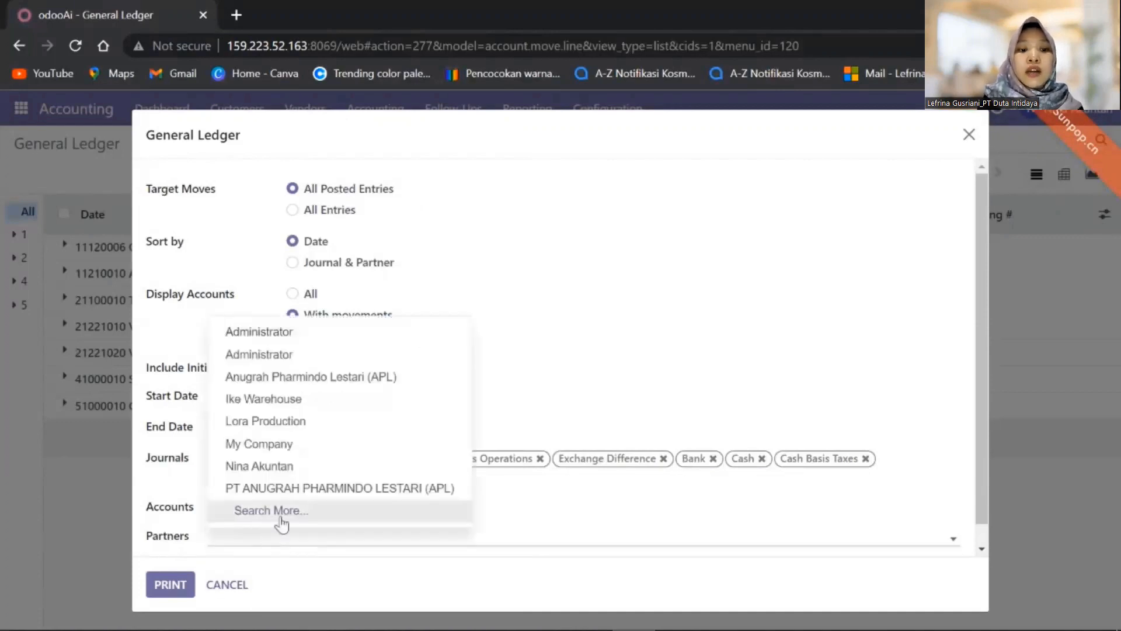
click(366, 377)
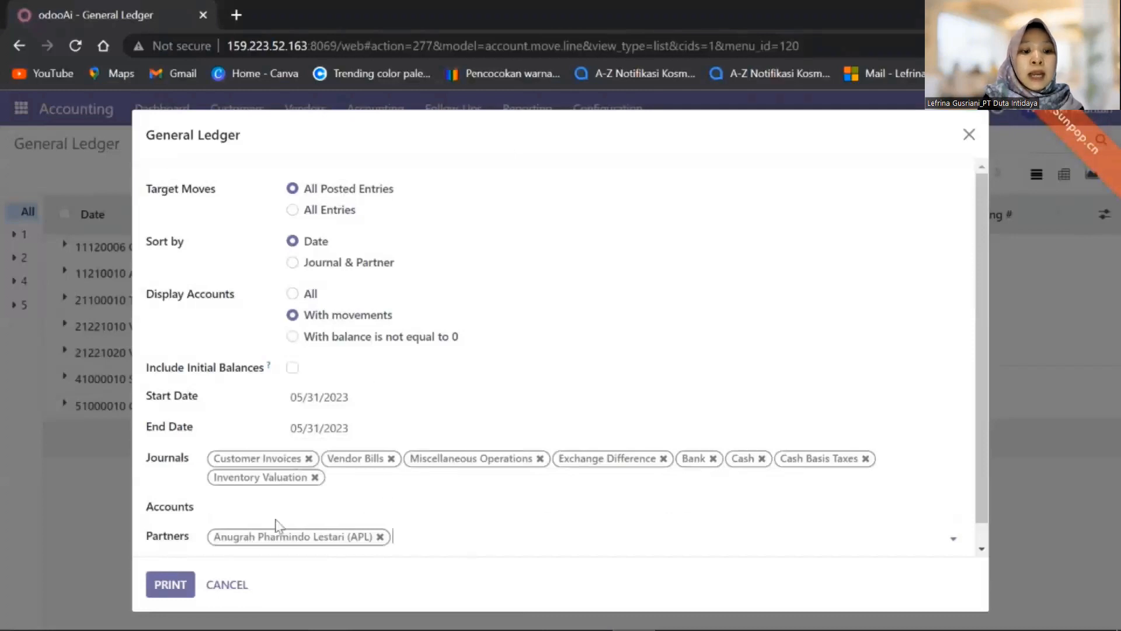
click(166, 593)
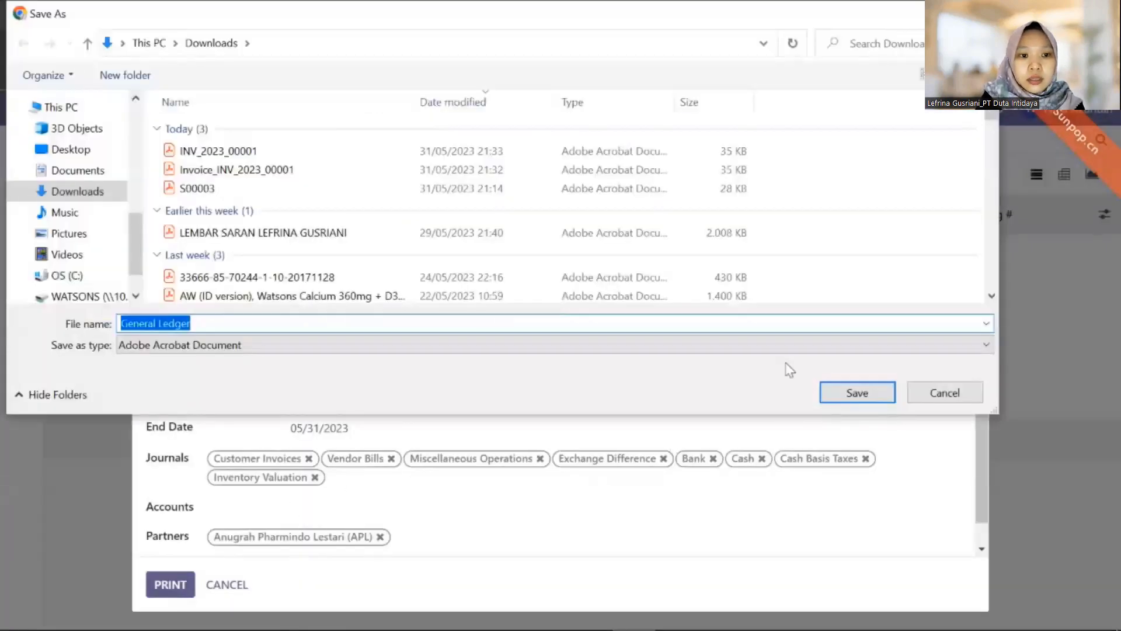
- Save General Ledger.pdf to Downloads and open it to review the entries
click(856, 397)
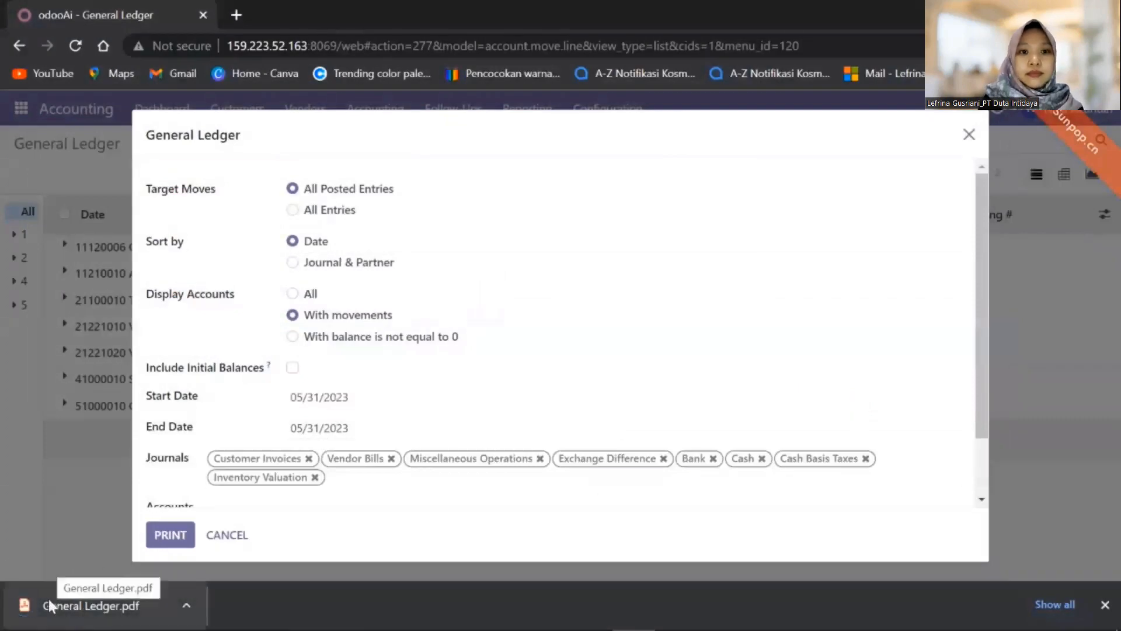
click(102, 607)
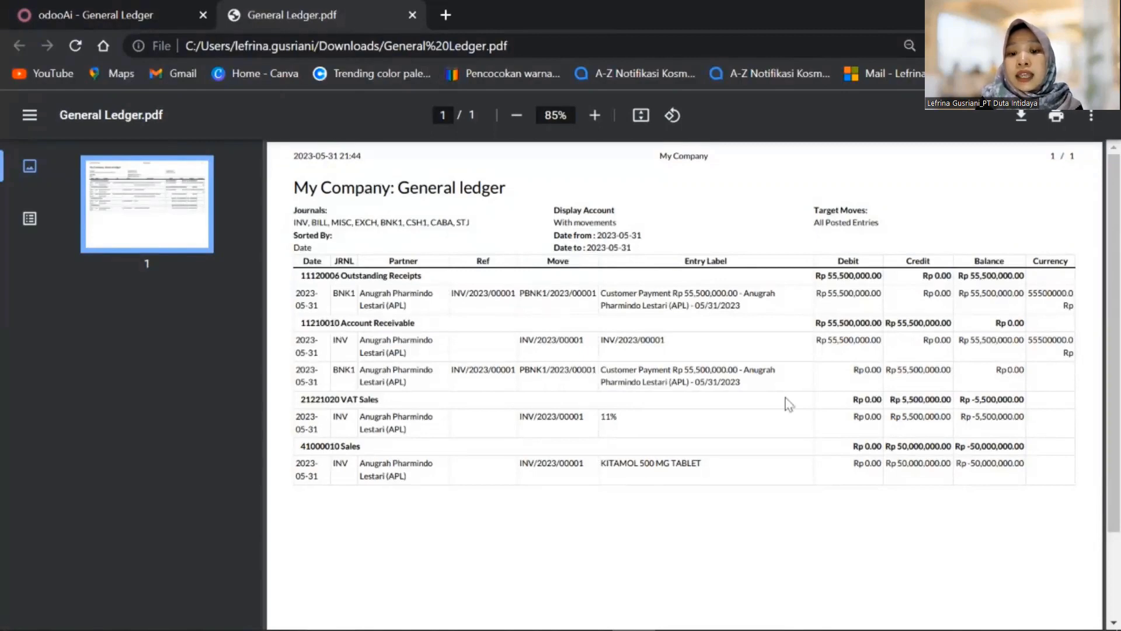
mouse_move(1117, 425)
mouse_down()
mouse_move(1117, 514)
mouse_move(1119, 417)
mouse_up()
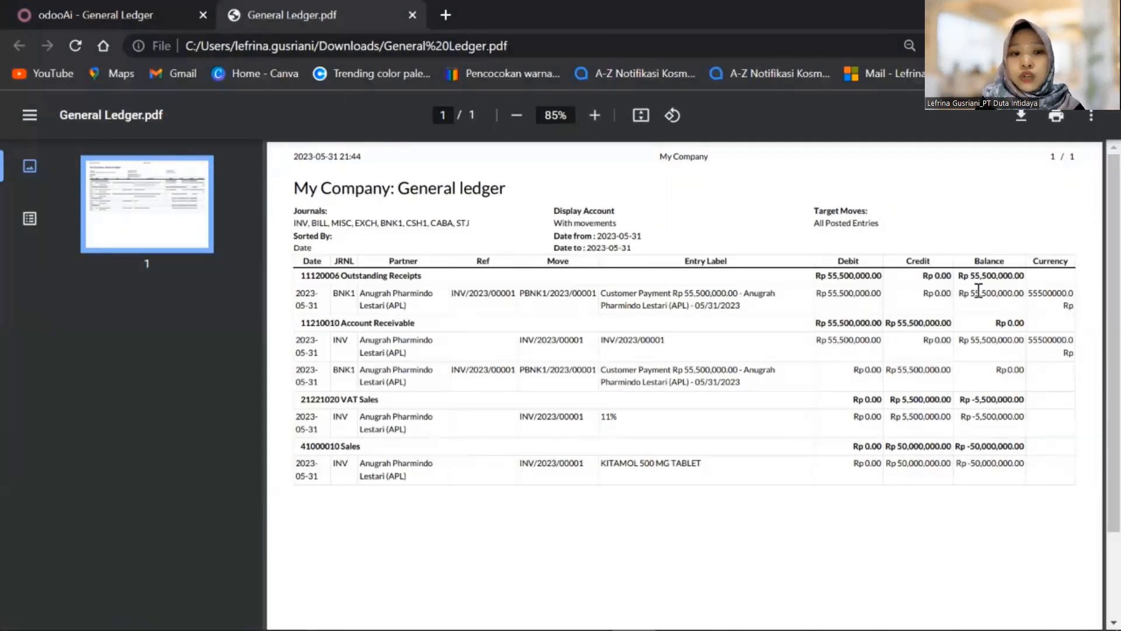
- Back in Odoo, close the General Ledger options and open the Trial Balance report options
click(116, 15)
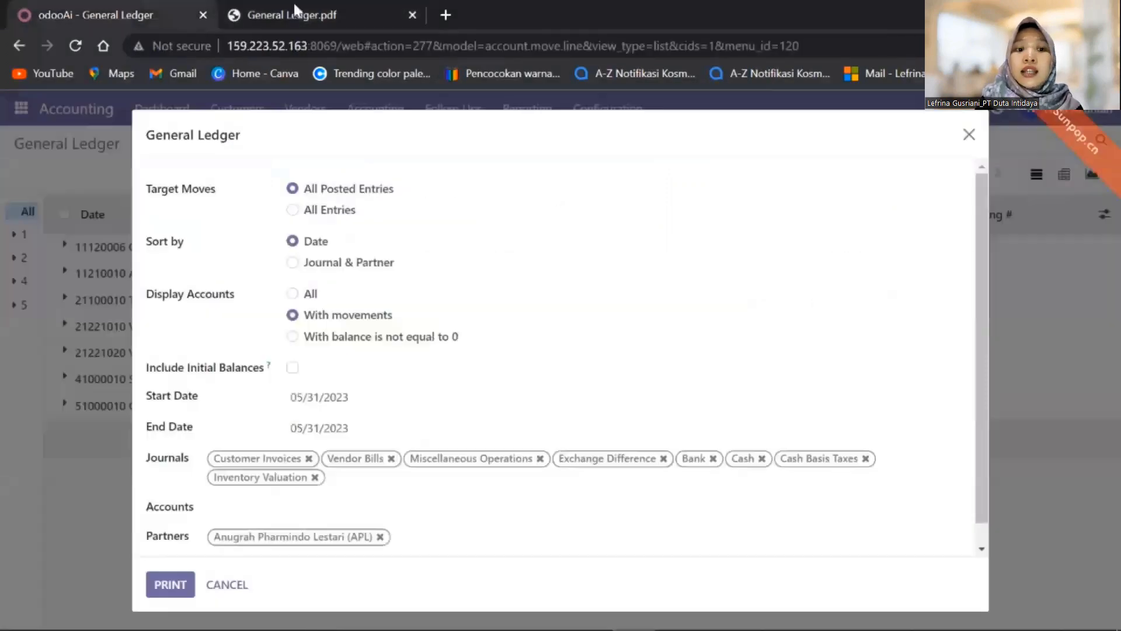
click(968, 137)
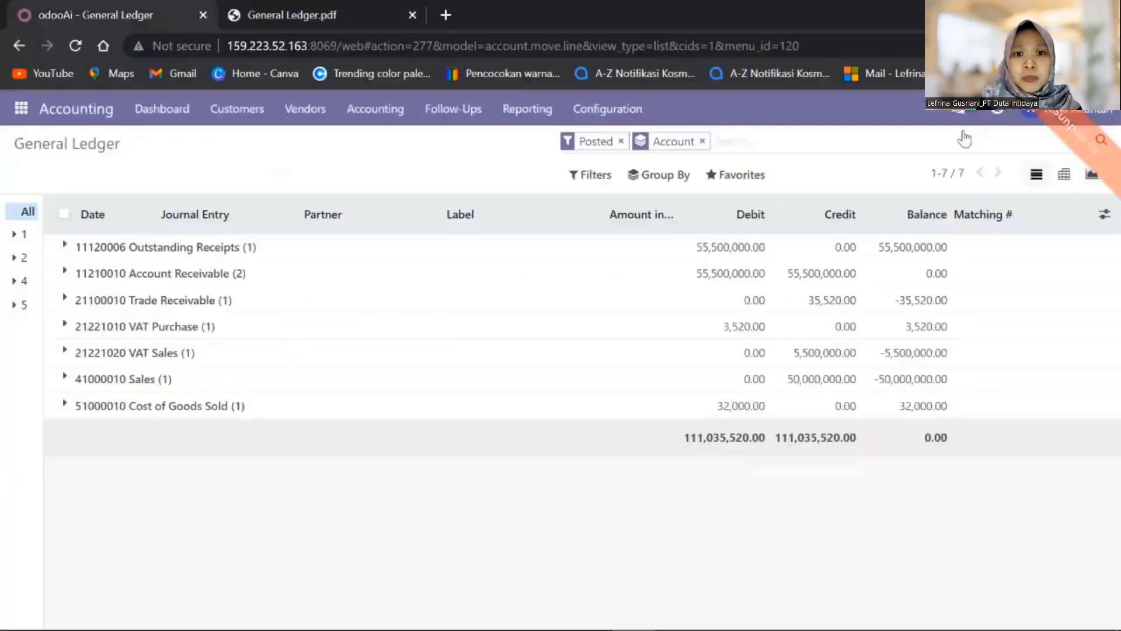
click(526, 108)
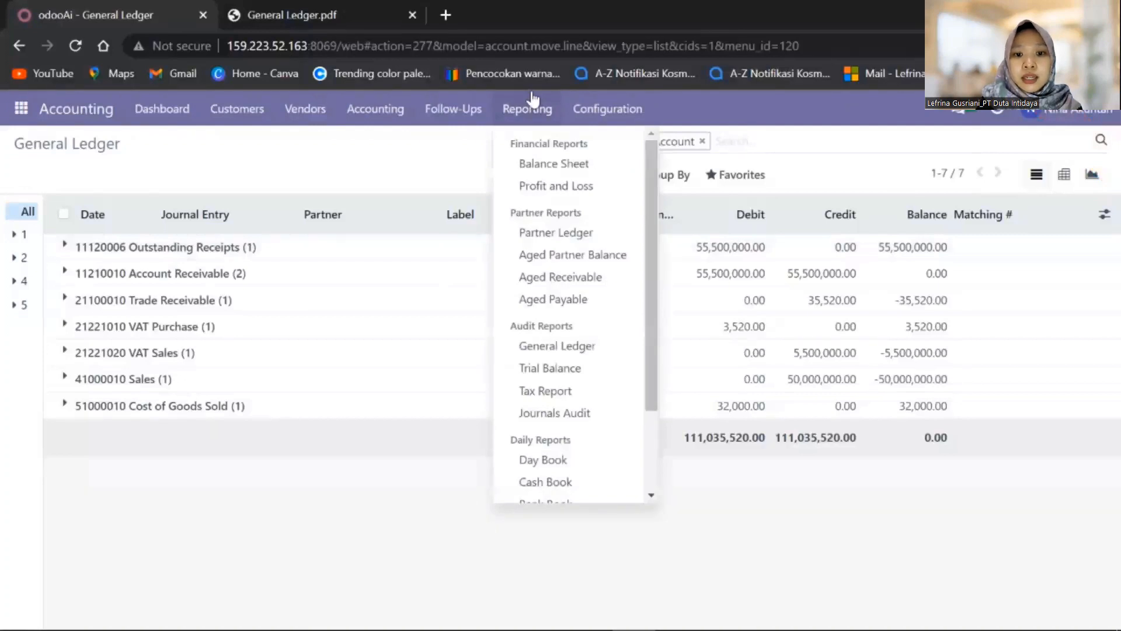
click(574, 368)
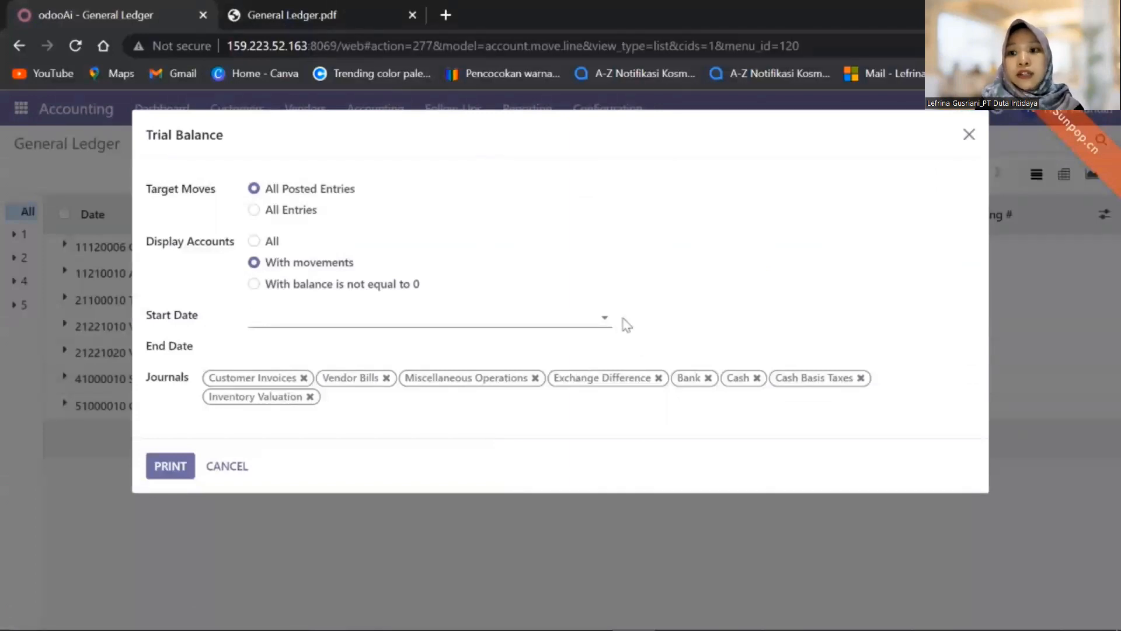
- Set the Trial Balance start and end dates to 05/31/2023, print, and save as Trial Balance.pdf
click(606, 326)
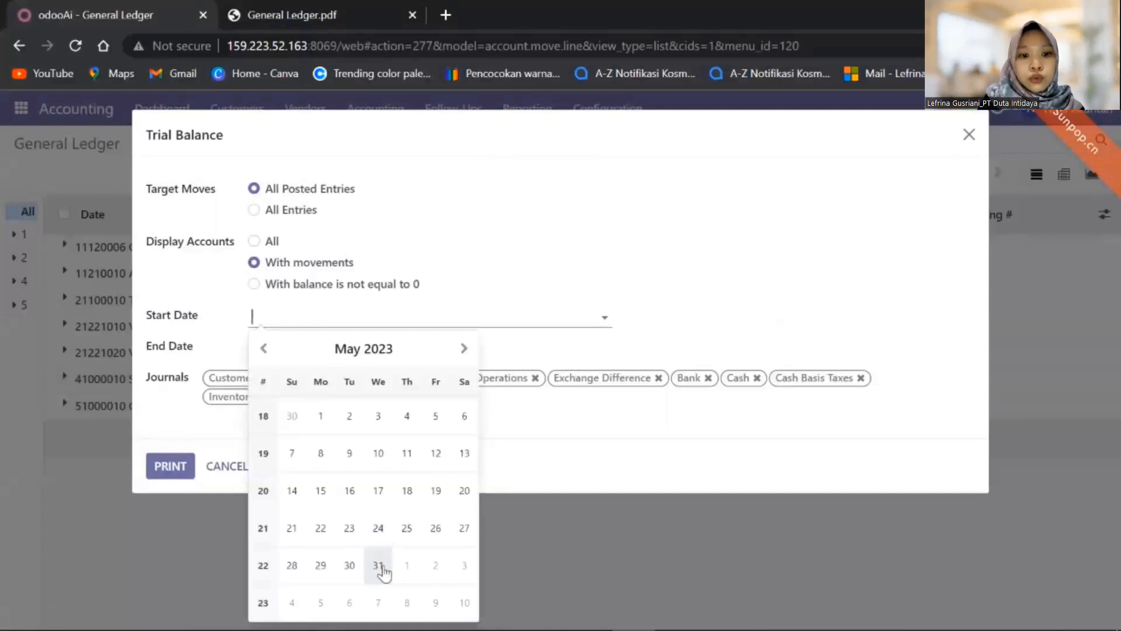
click(378, 565)
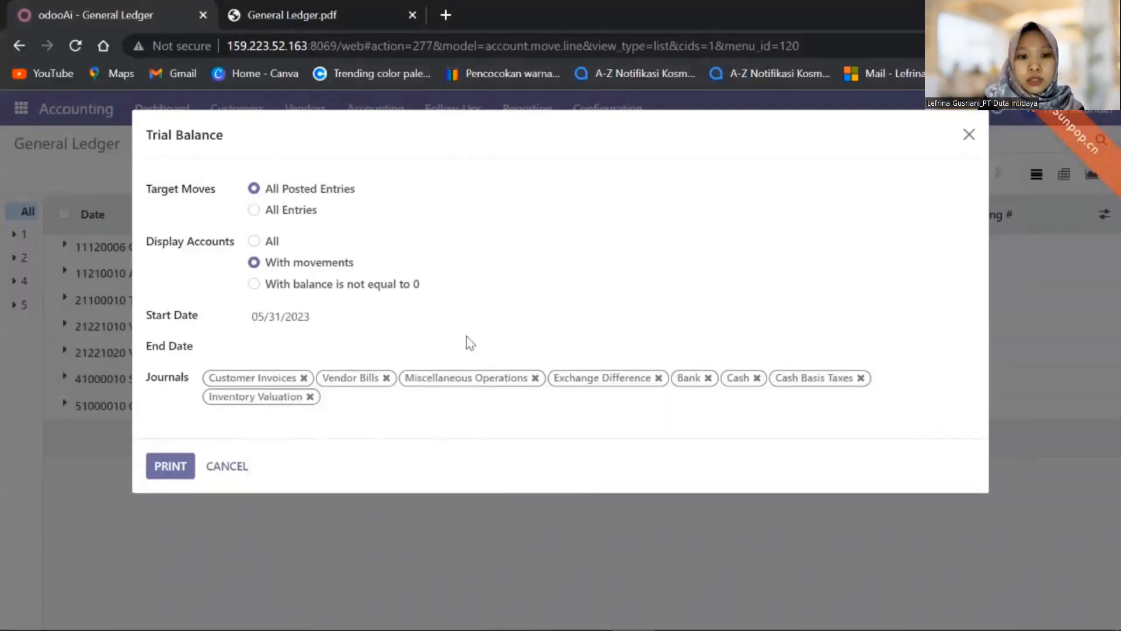
click(471, 355)
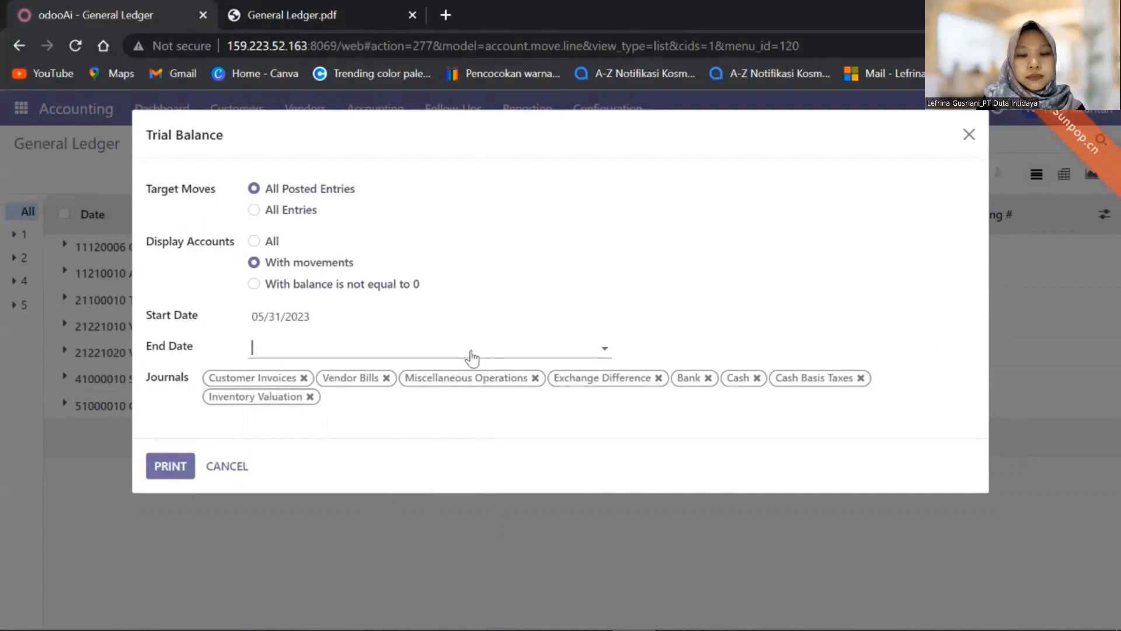
click(379, 591)
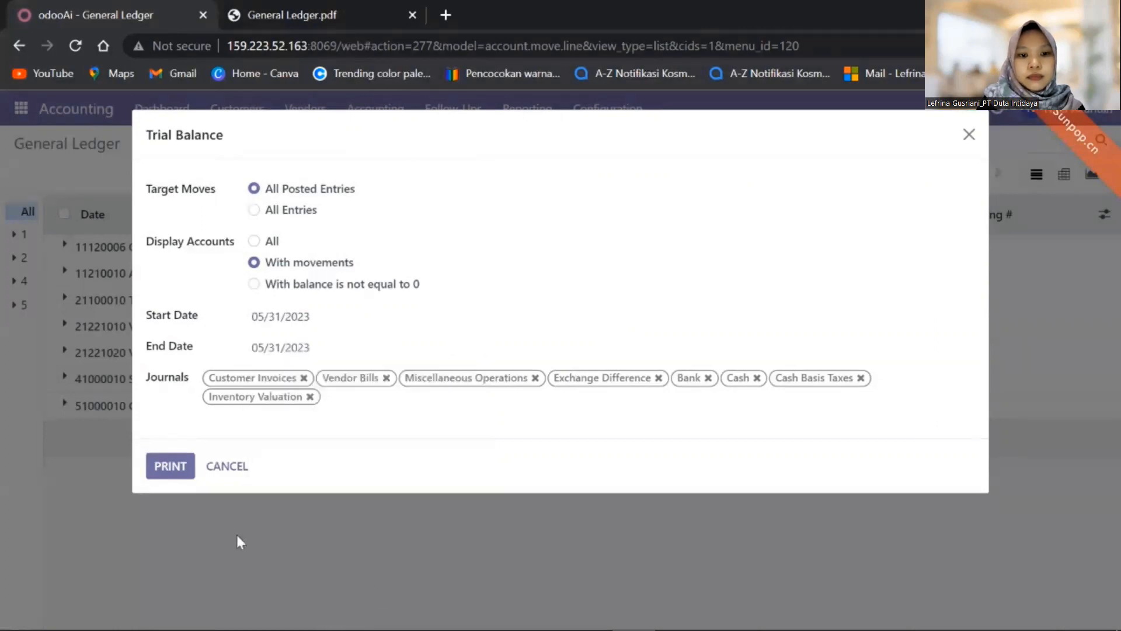
click(181, 471)
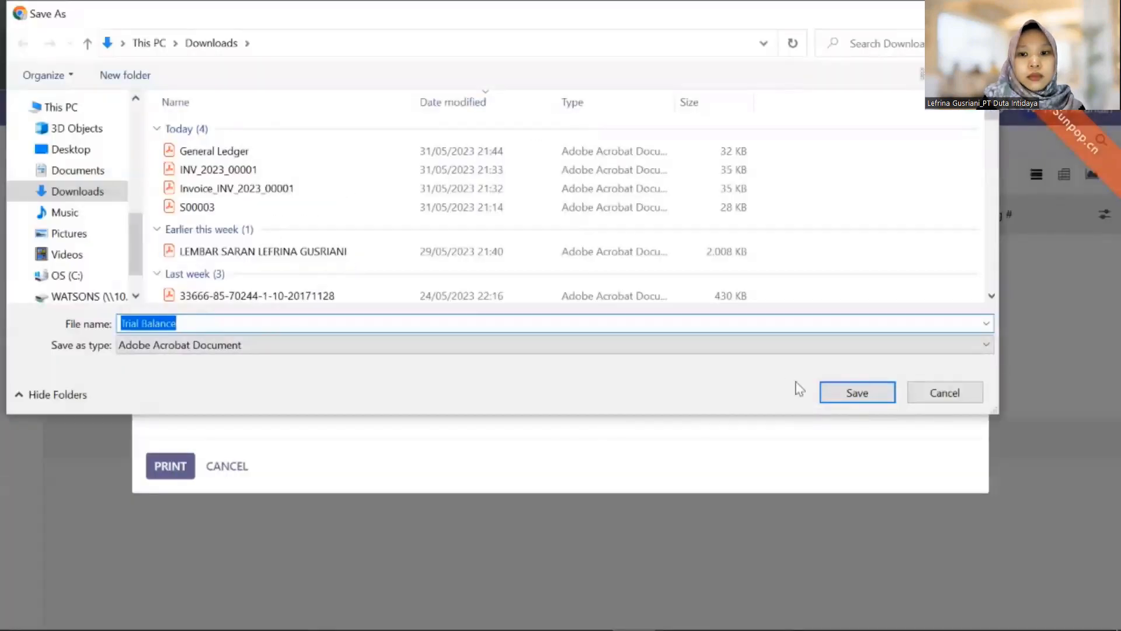
click(857, 393)
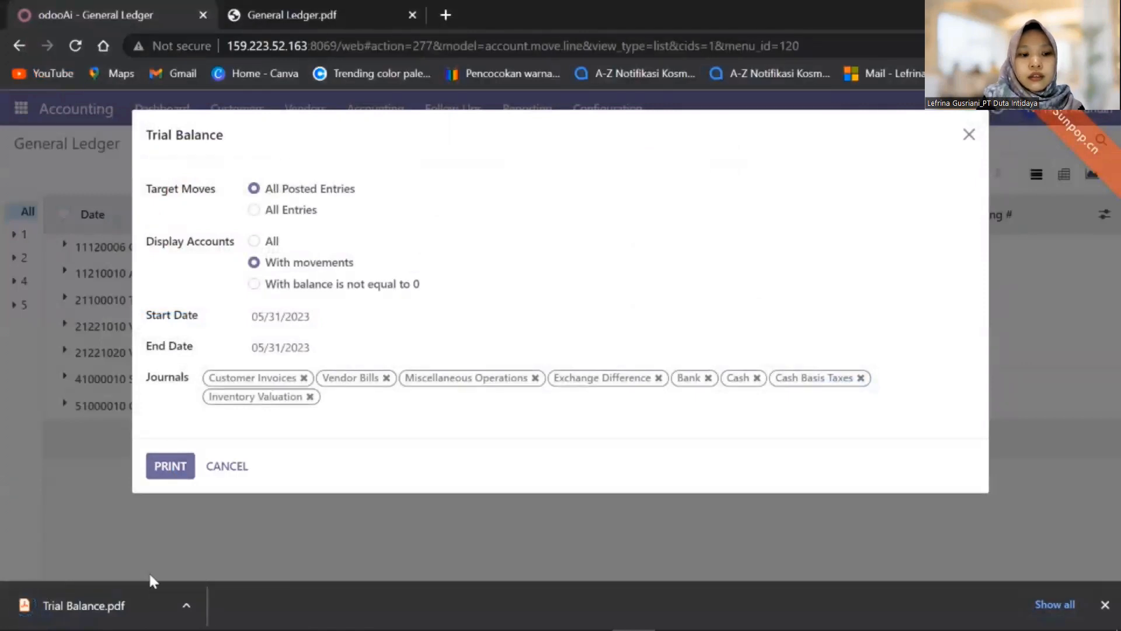
- Review Trial Balance.pdf in the PDF viewer, then return to Odoo and close the report options
click(58, 607)
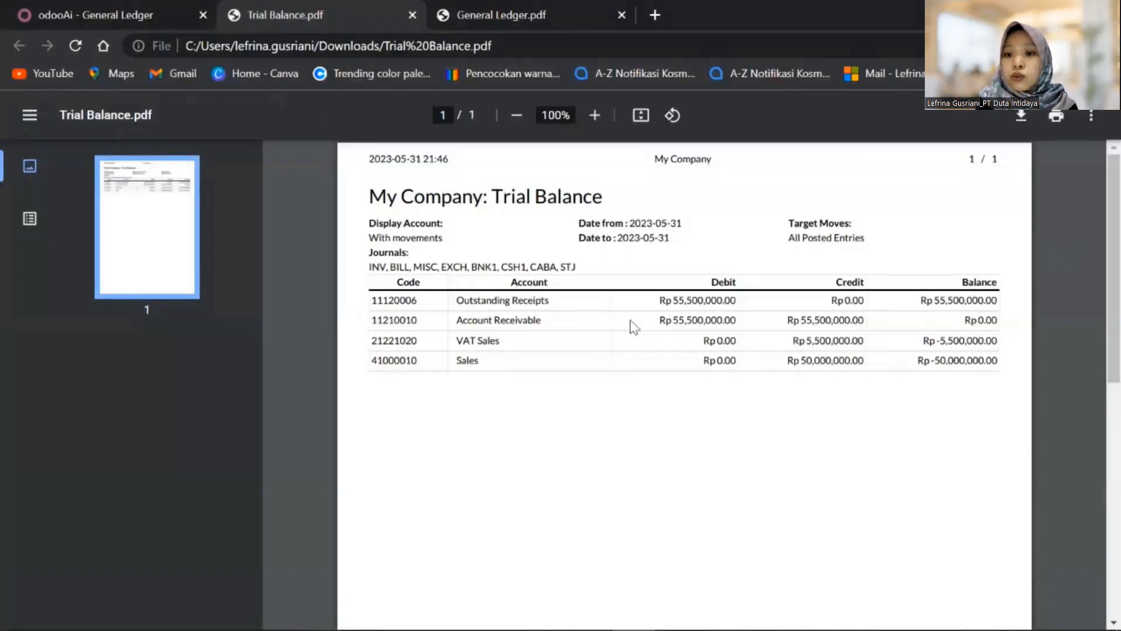
key(ctrl+shift+Tab)
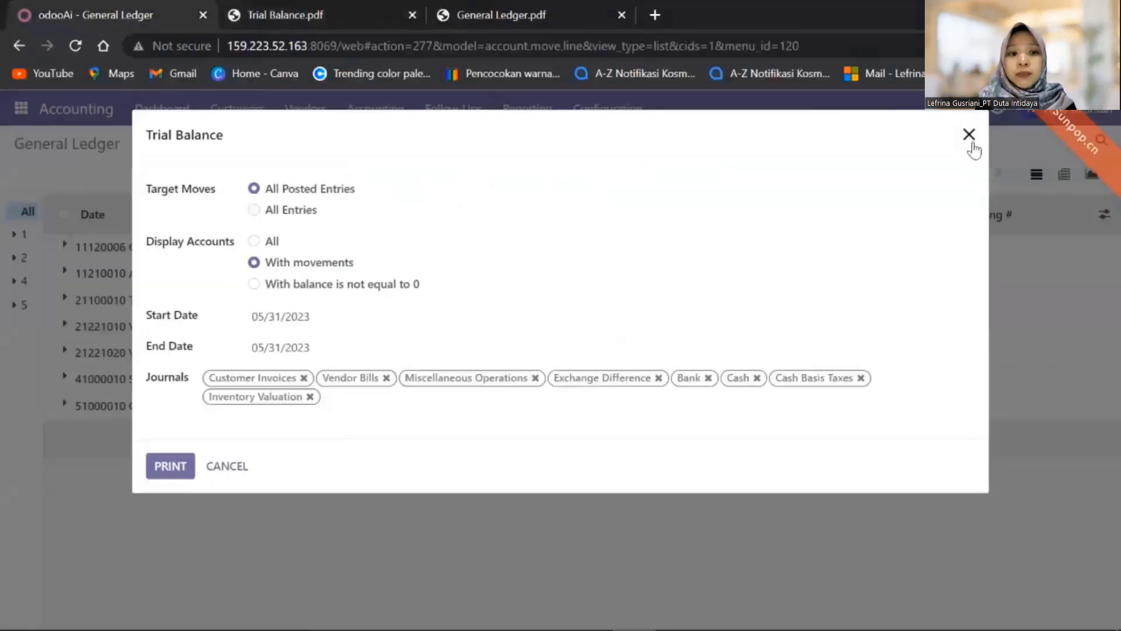
click(969, 135)
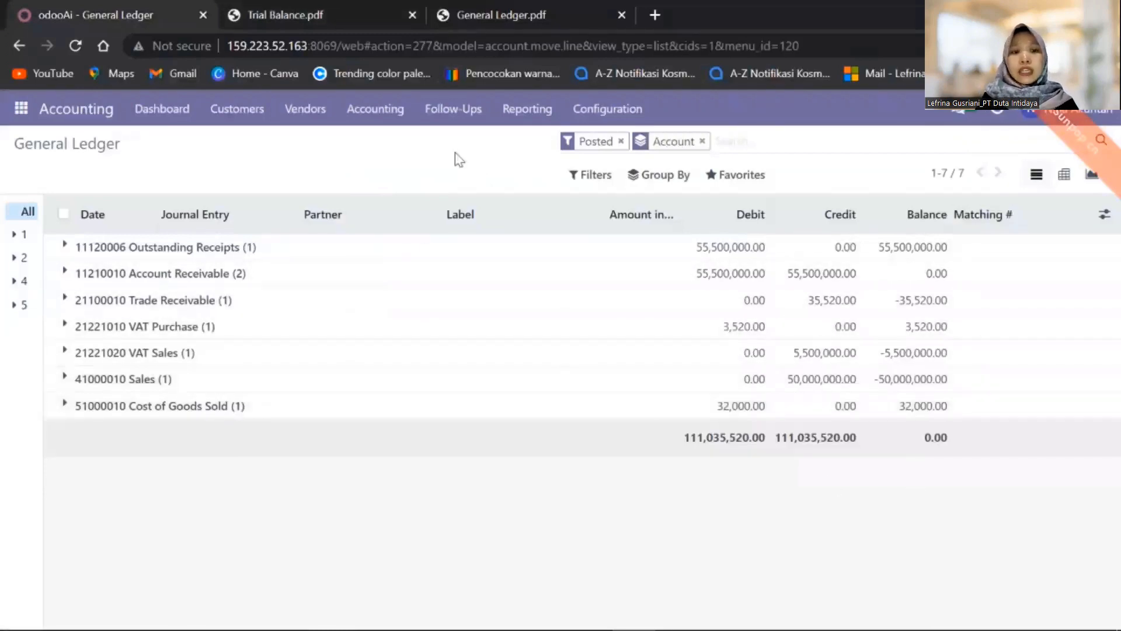
- Open invoice INV/2023/00001 from Customers > Invoices and check it was paid 05/31/2023 with Rp 0.00 due
click(250, 116)
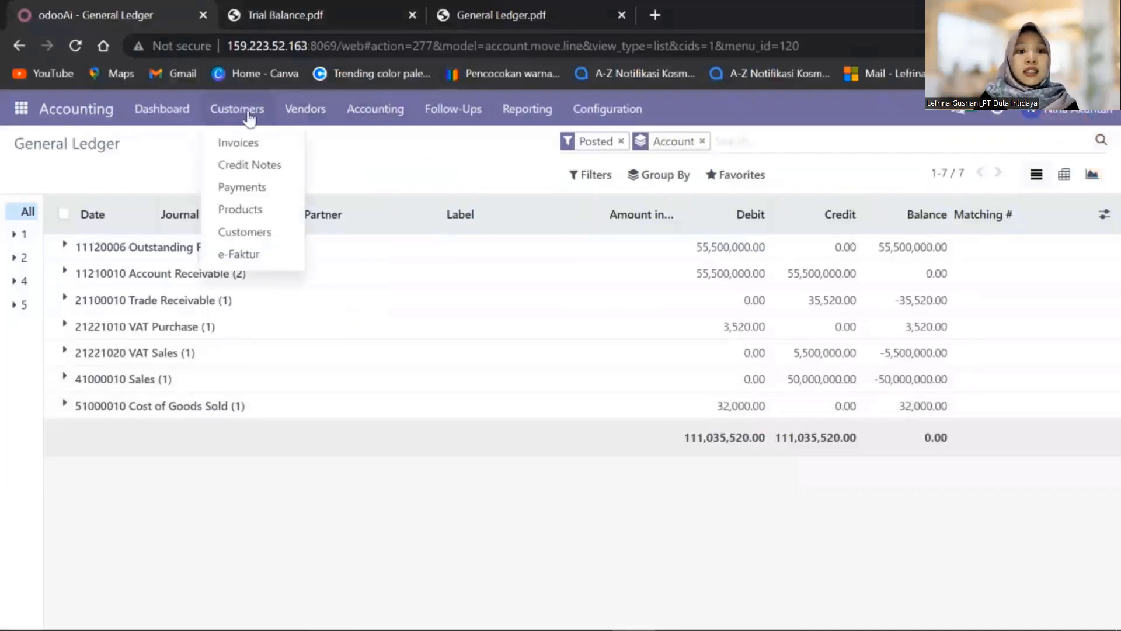
click(263, 151)
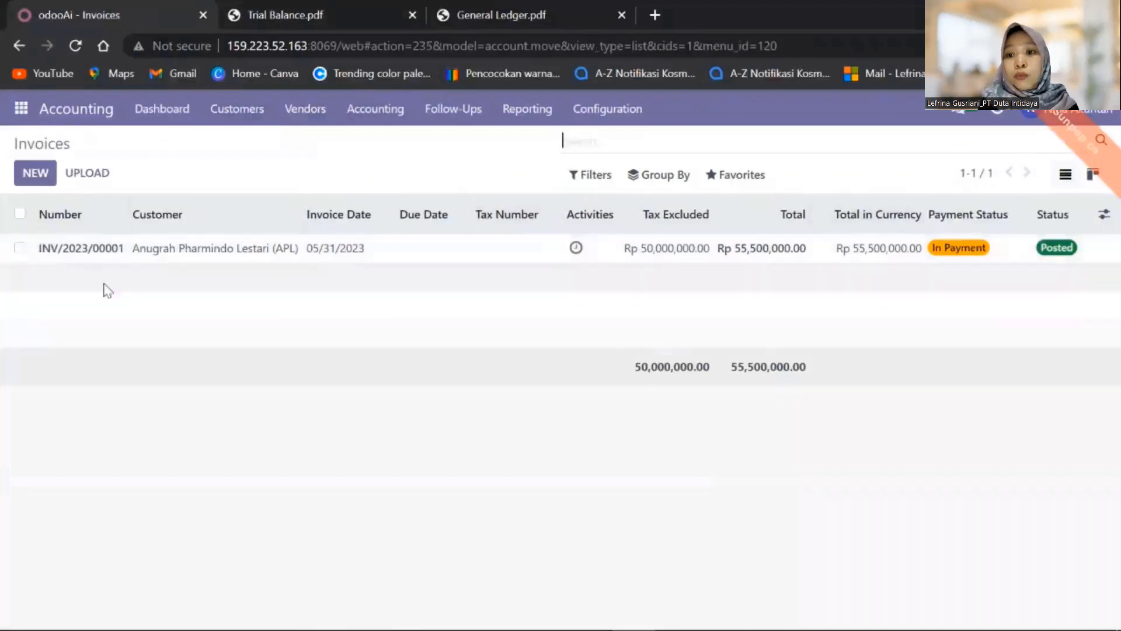
click(97, 255)
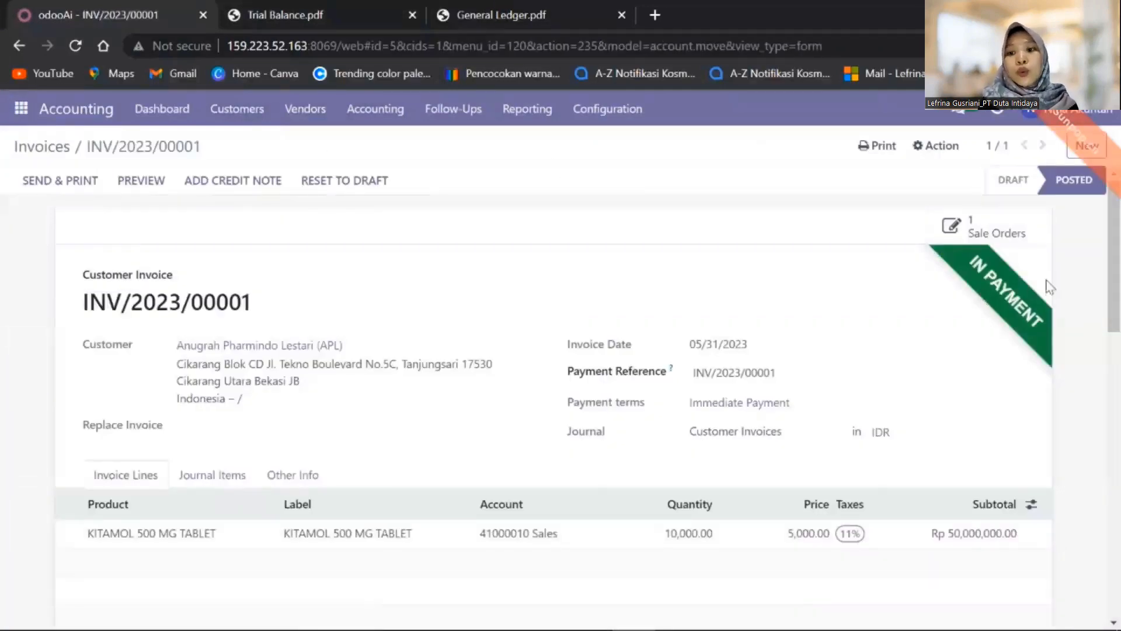
drag(1114, 297, 1105, 470)
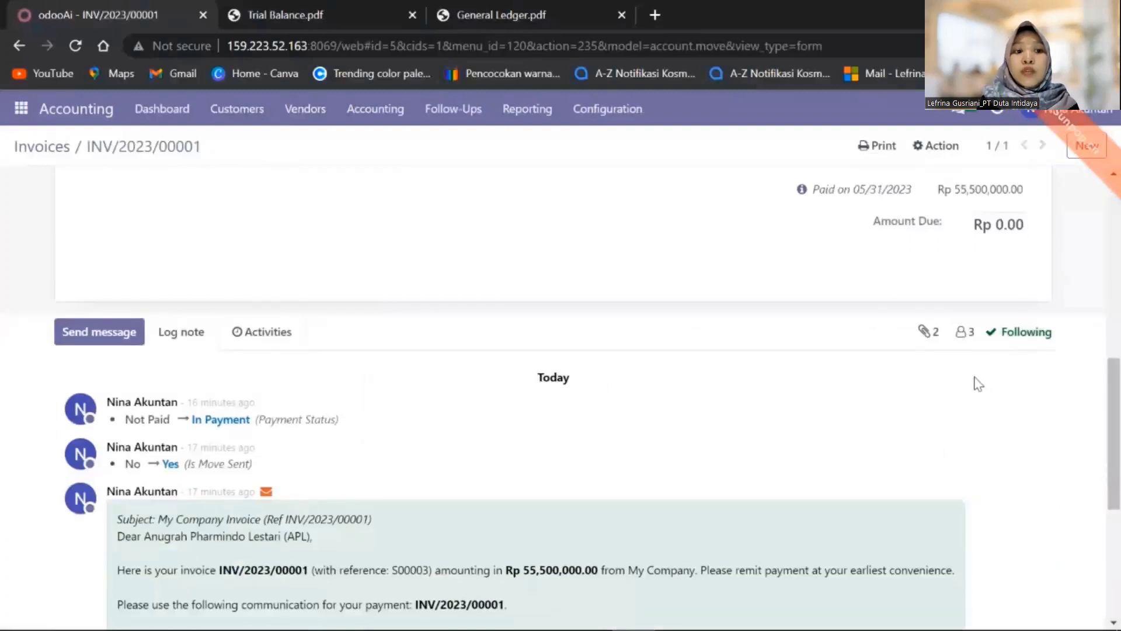
scroll(965, 330, up, 5)
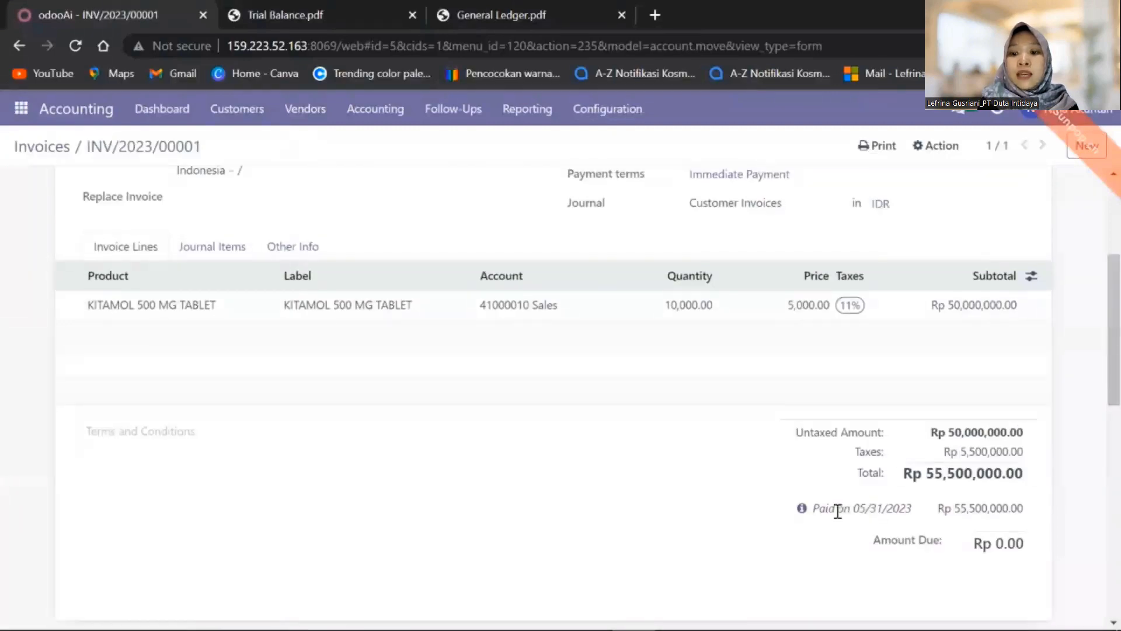